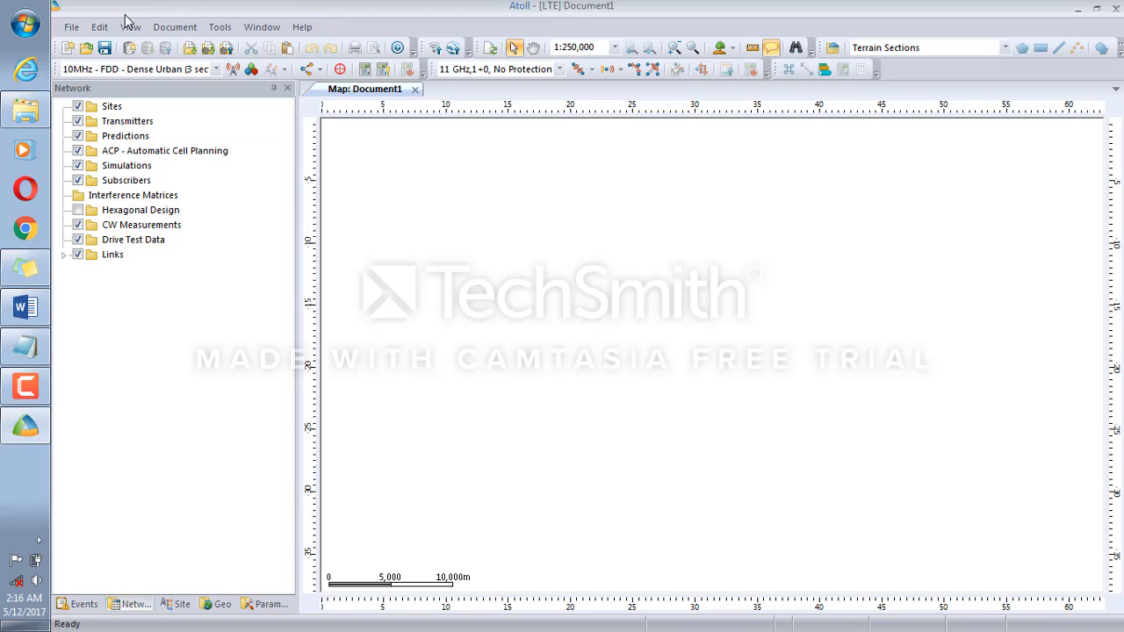
Import the index file from the height folder under Atoll Rasters, Data clutter, with Altitudes as its data type
left_click(72, 28)
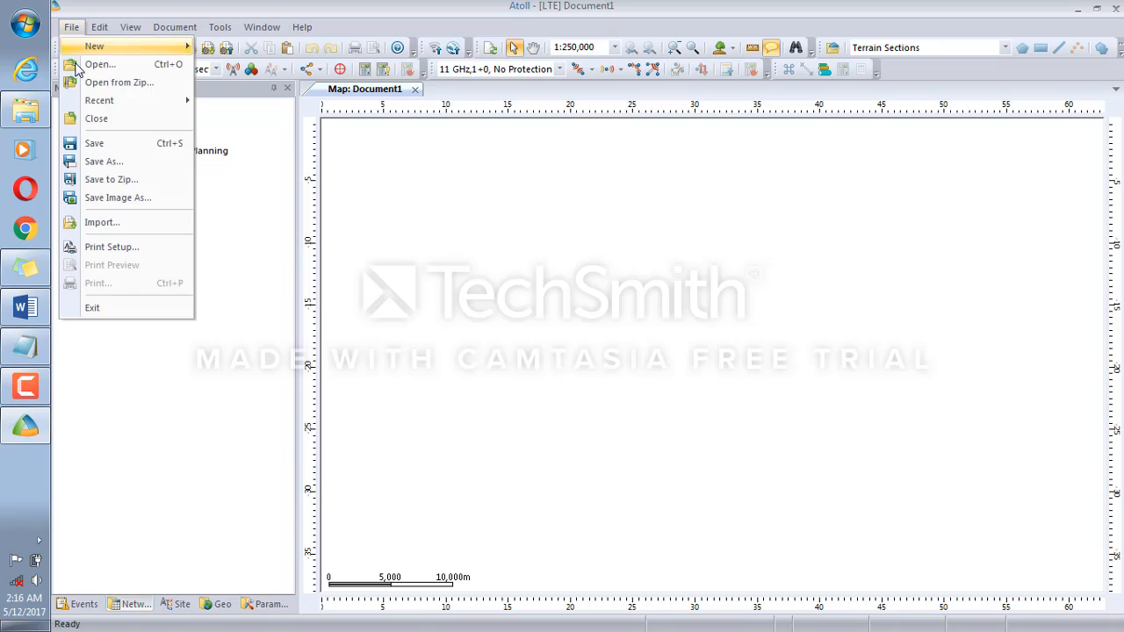
left_click(103, 226)
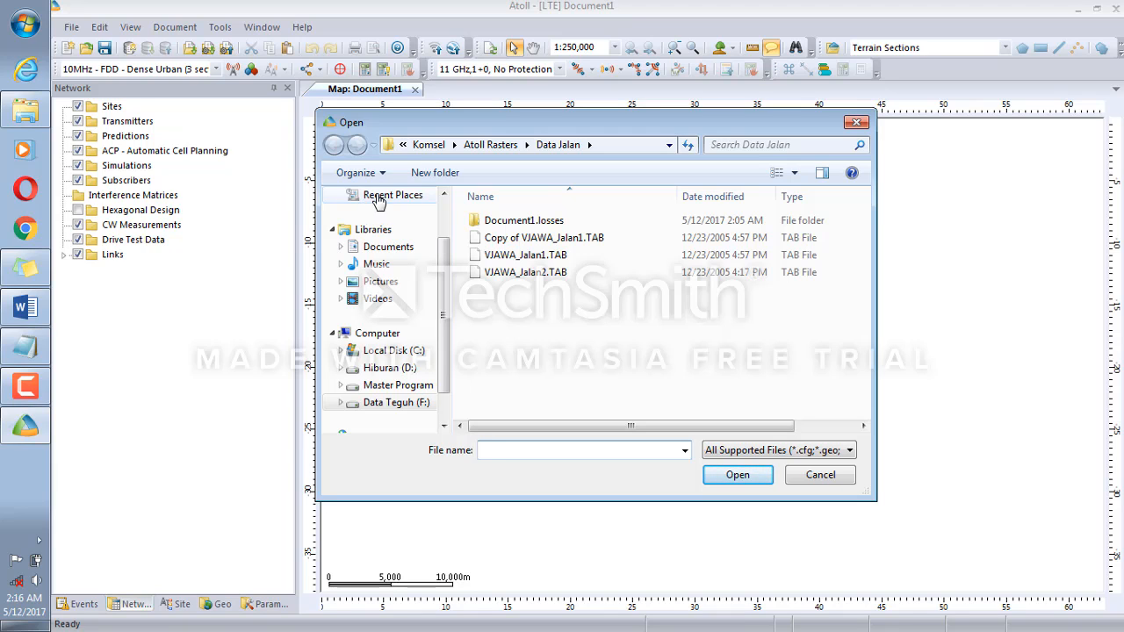
left_click(503, 147)
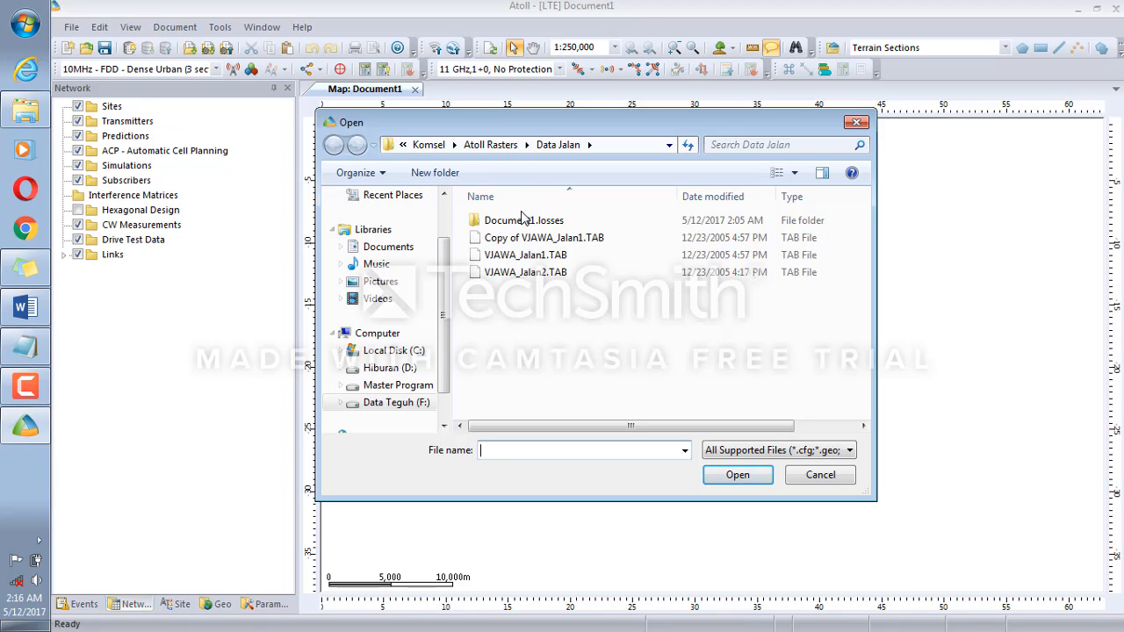
double_click(566, 222)
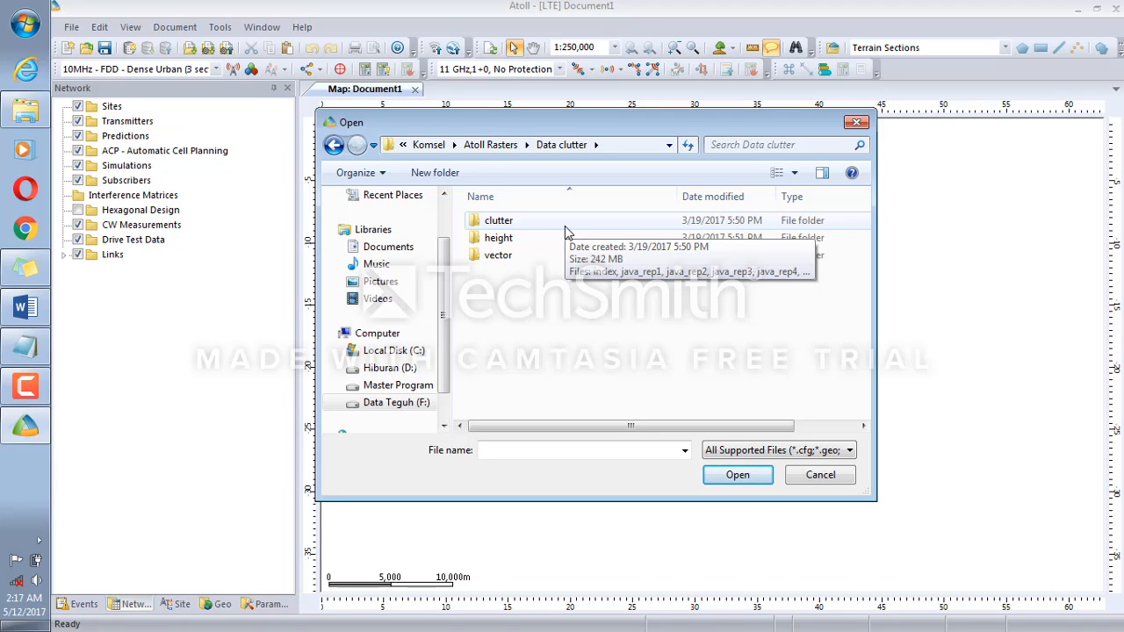
left_click(490, 145)
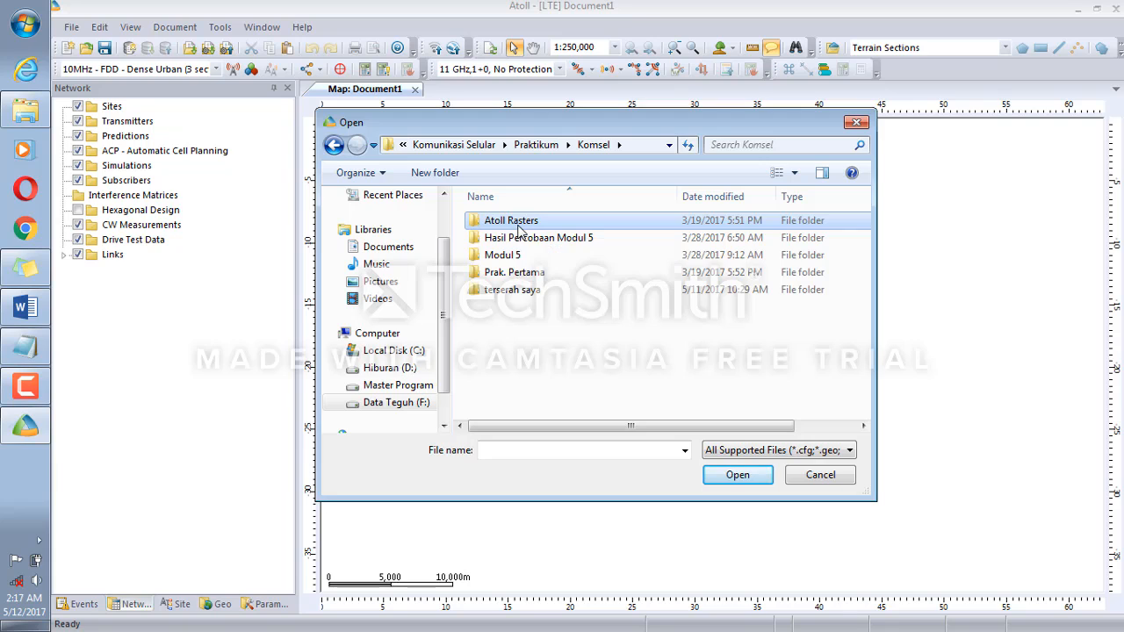
double_click(518, 226)
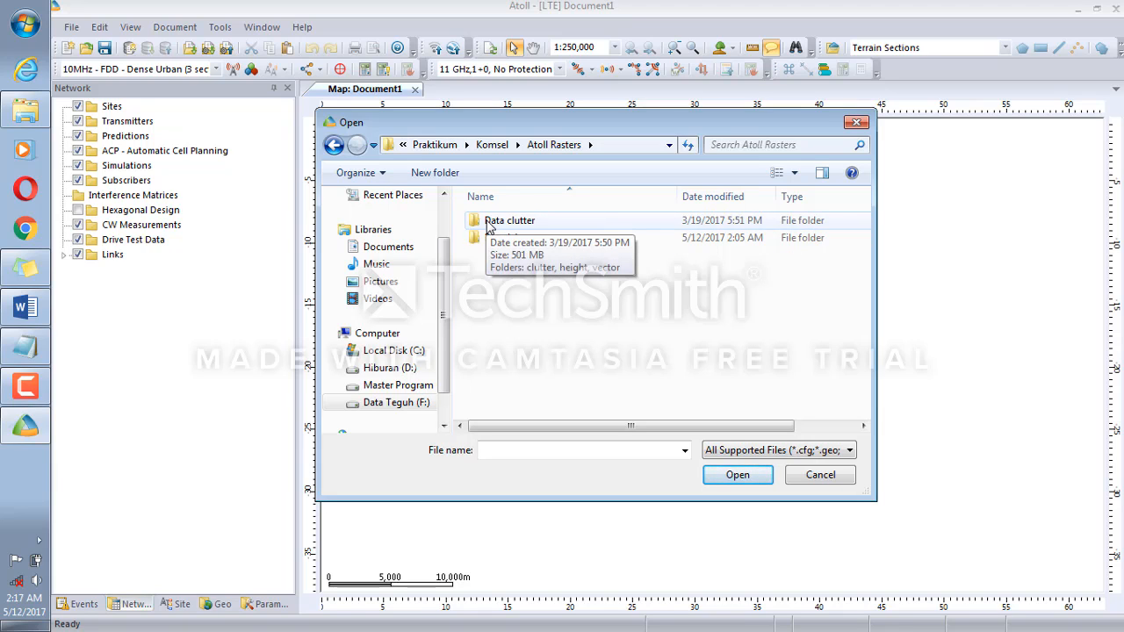
double_click(489, 224)
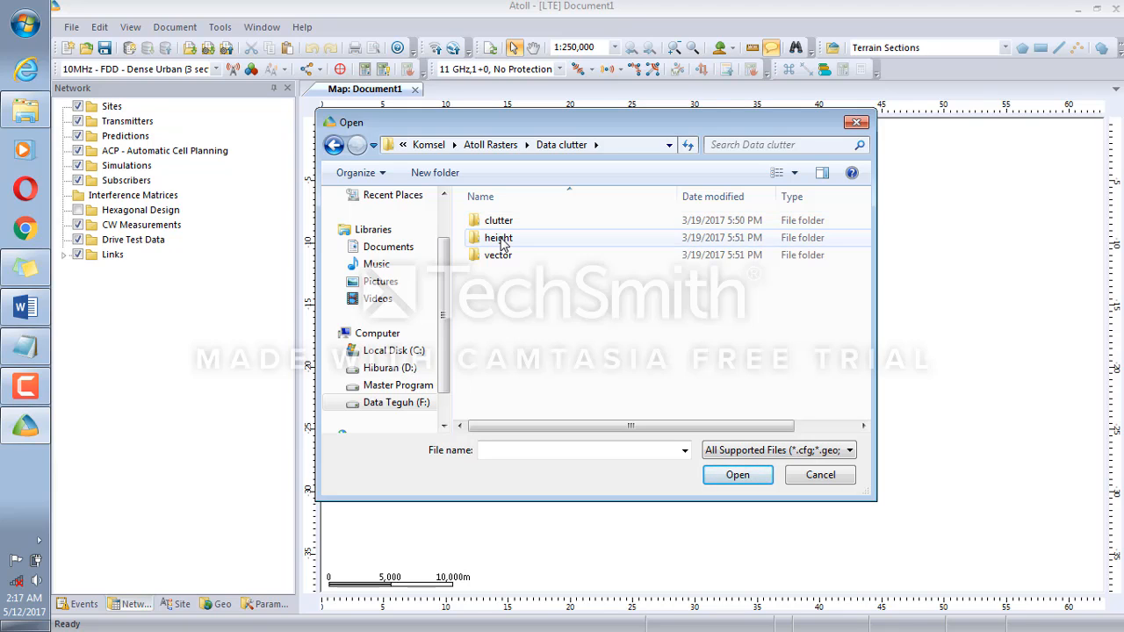
double_click(498, 238)
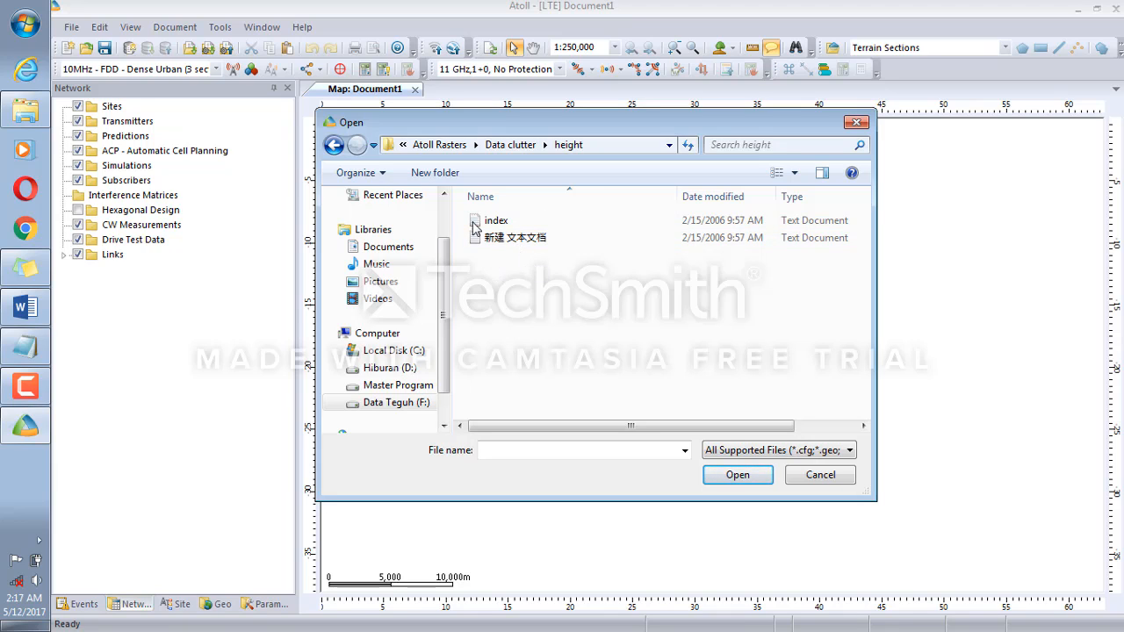
left_click(478, 226)
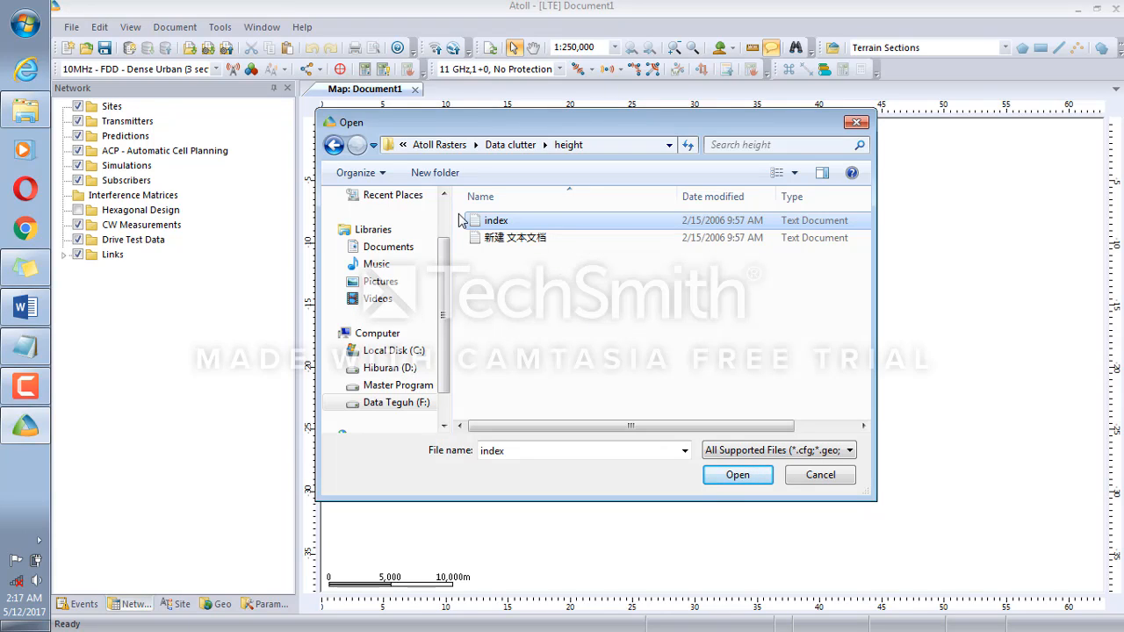
left_click(723, 478)
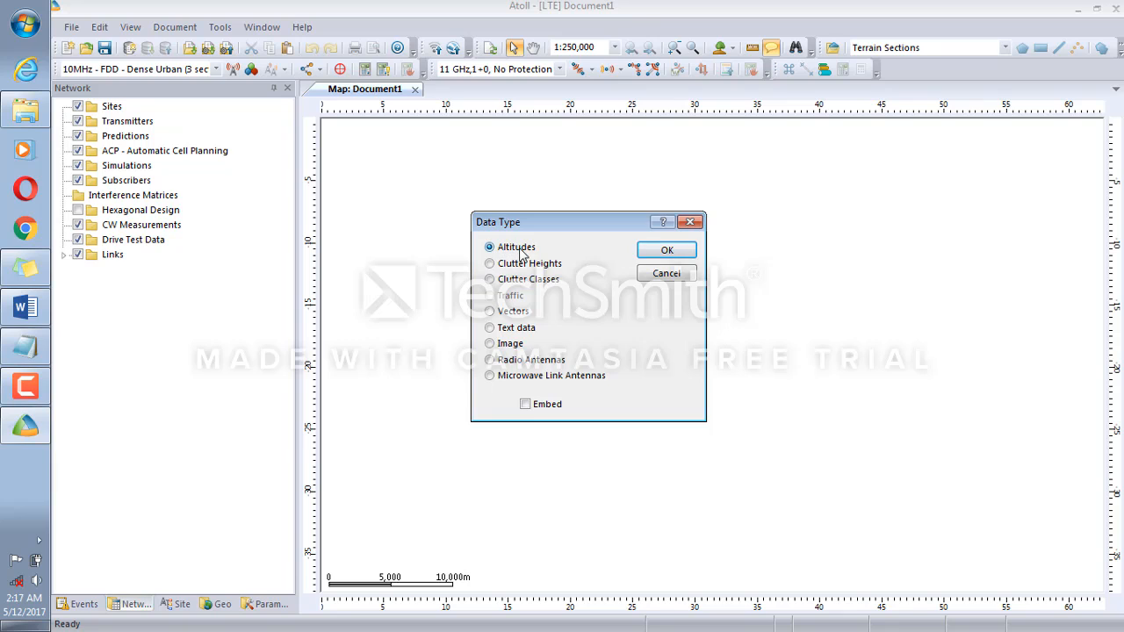
left_click(650, 253)
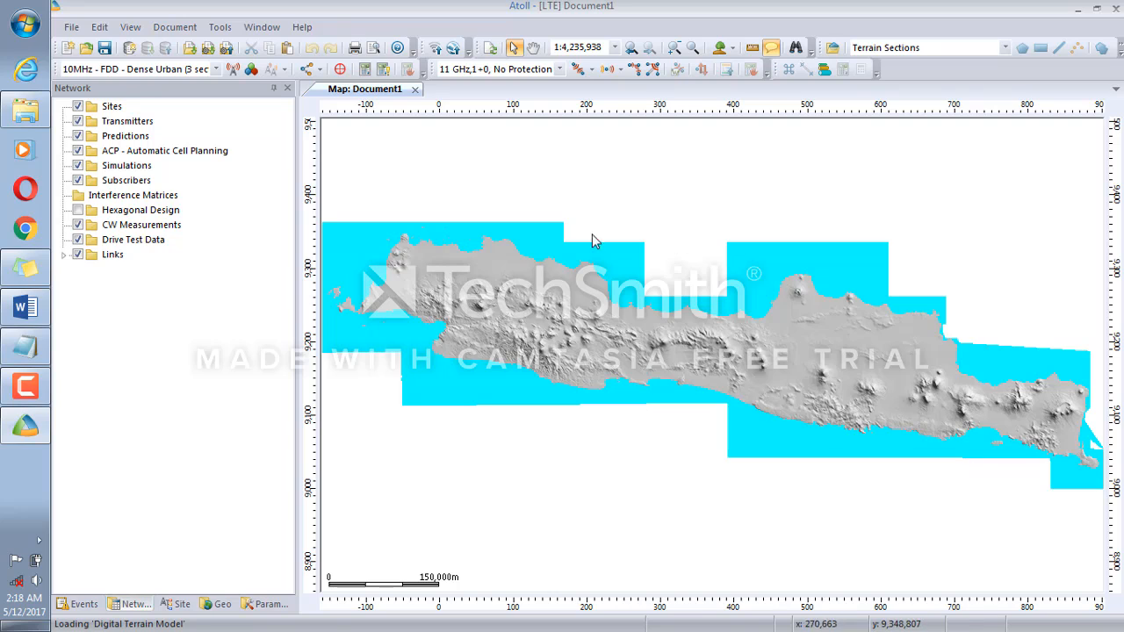
Import the index file from the clutter folder under Data clutter as Clutter Classes data
left_click(71, 29)
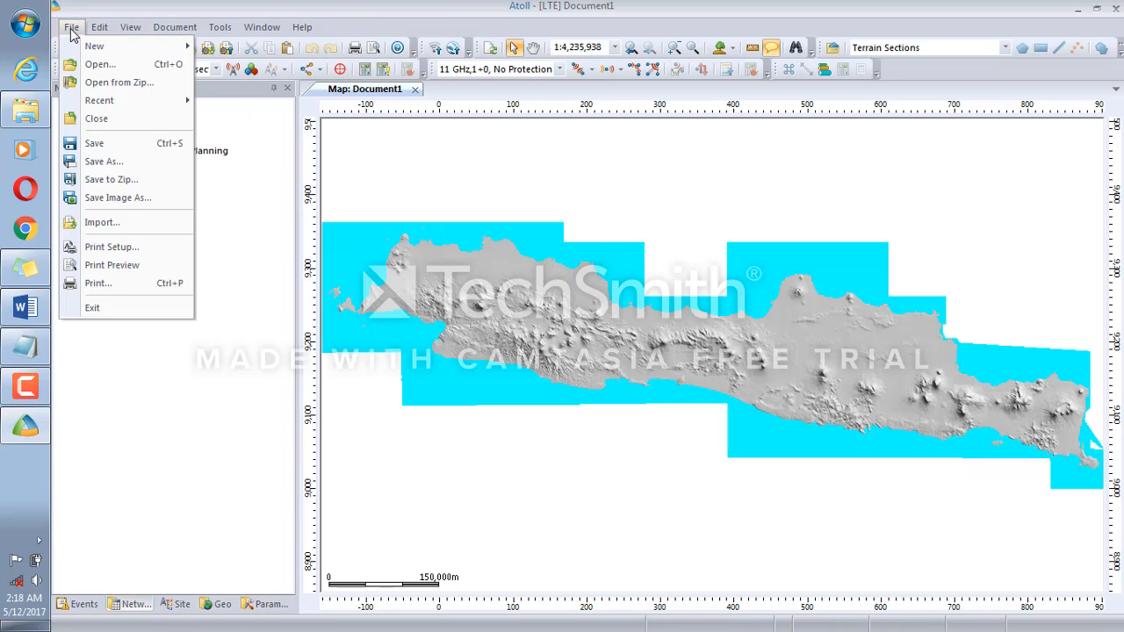
left_click(129, 225)
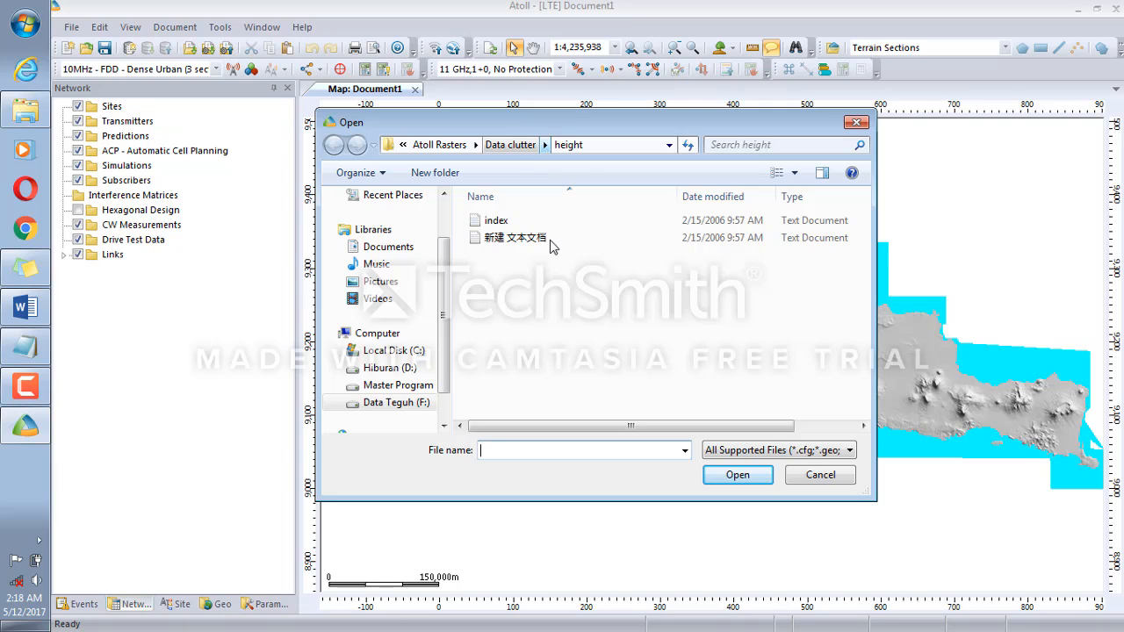
left_click(490, 147)
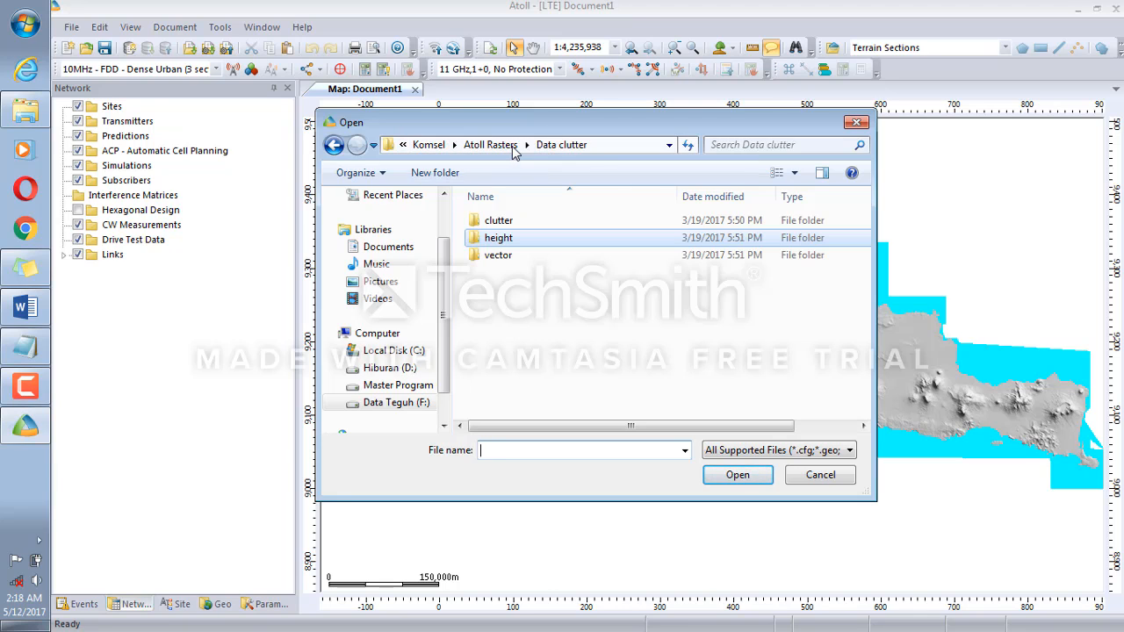
double_click(540, 224)
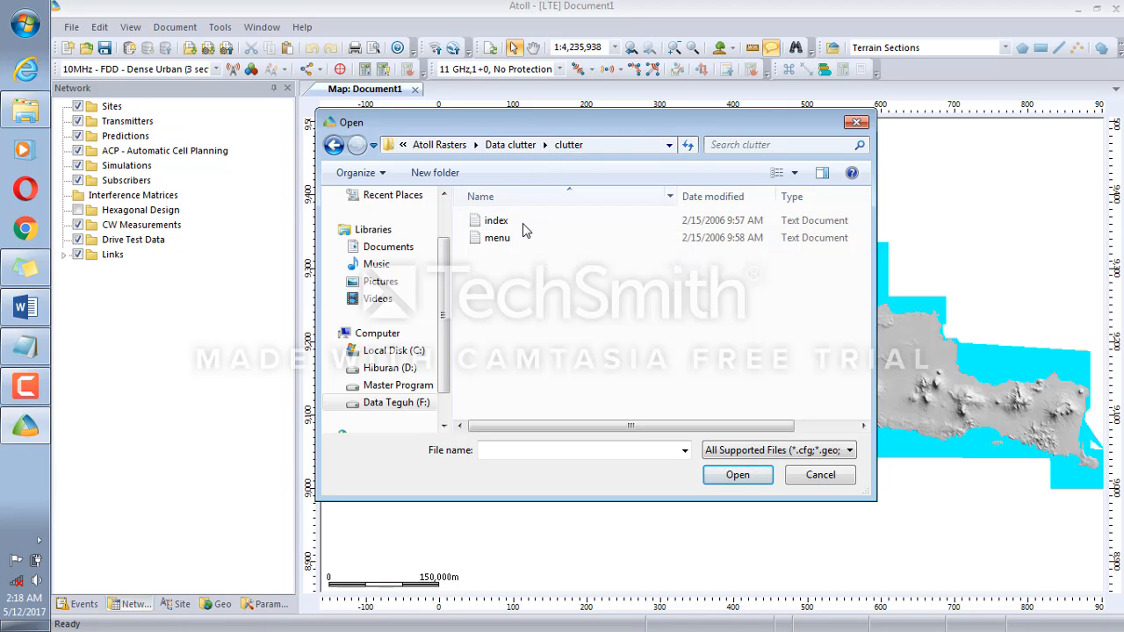
left_click(515, 225)
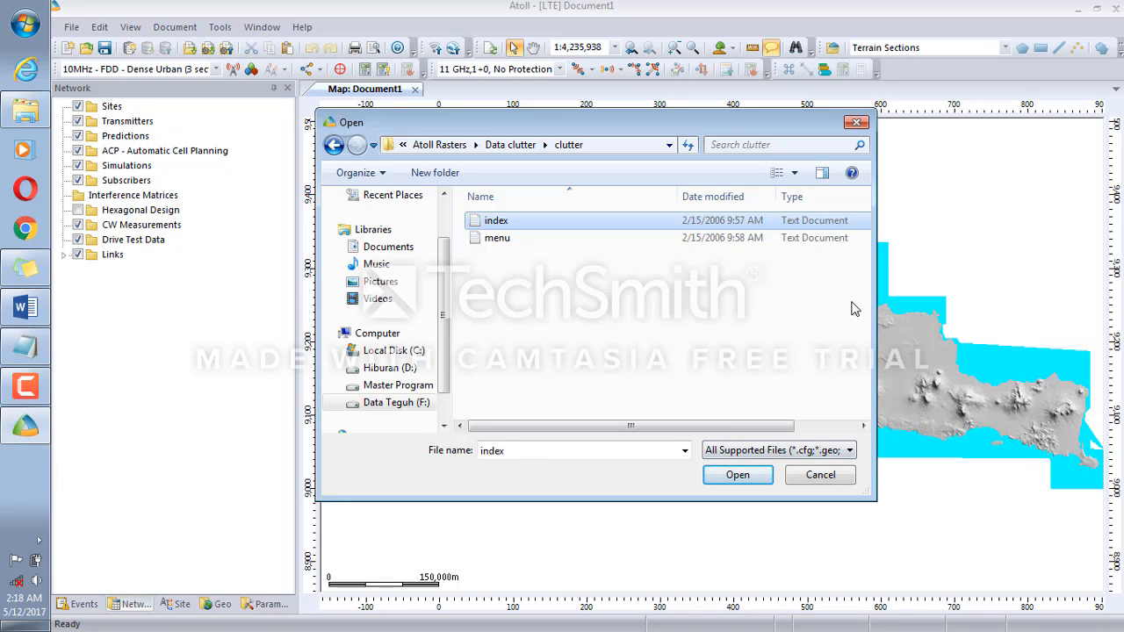
left_click(736, 475)
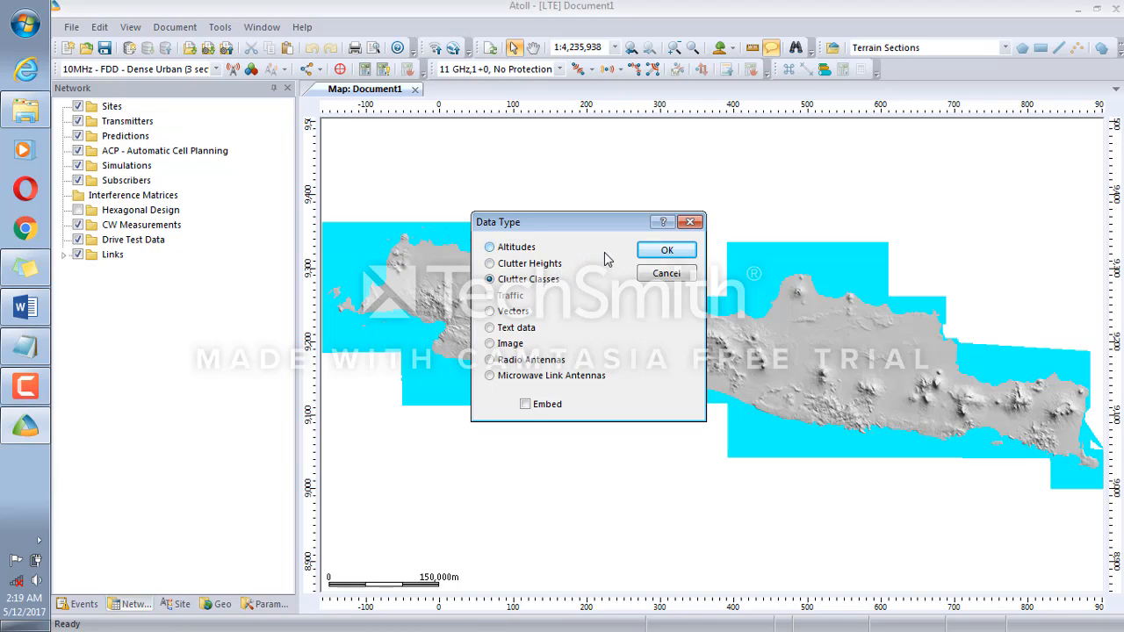
left_click(654, 258)
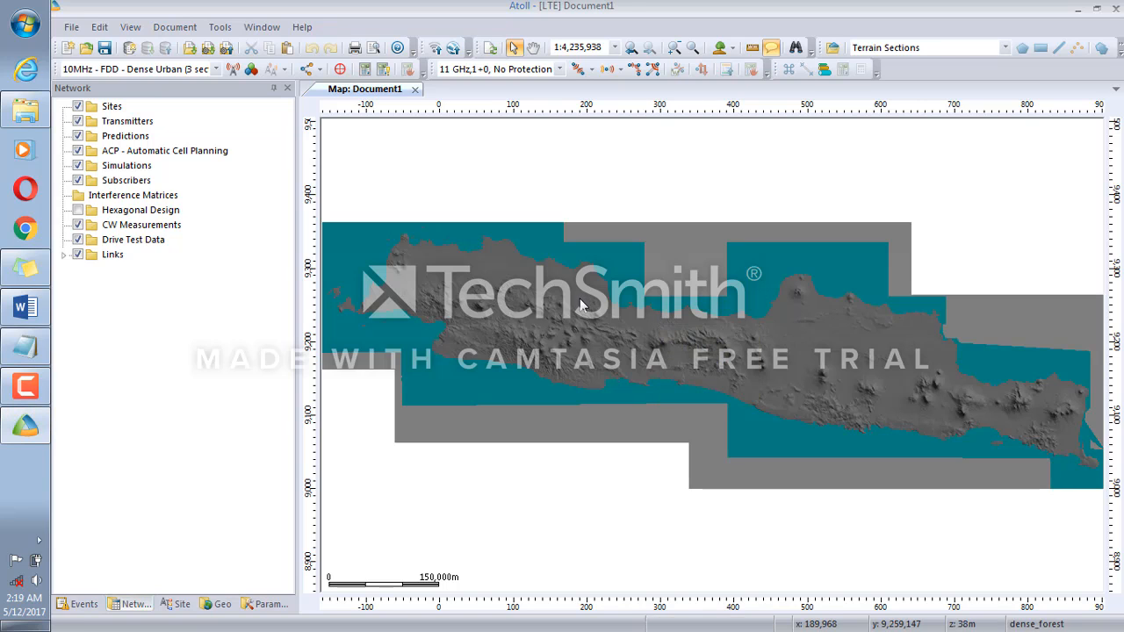
Import the clutter folder's index file again, this time with Clutter Heights as its data type
mouse_move(580, 304)
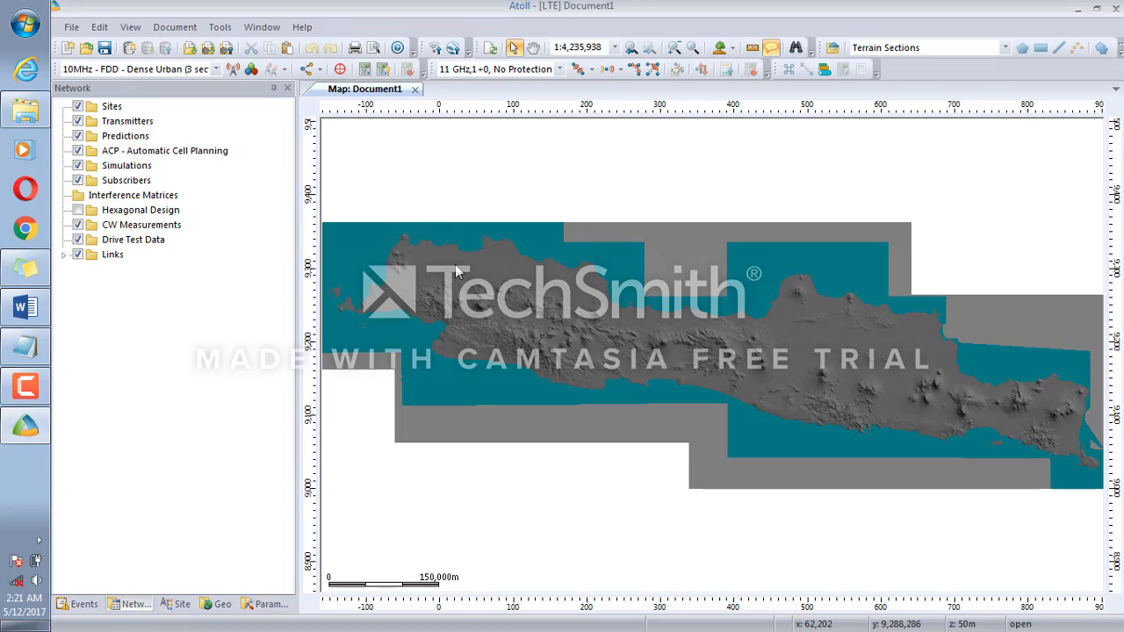
left_click(71, 29)
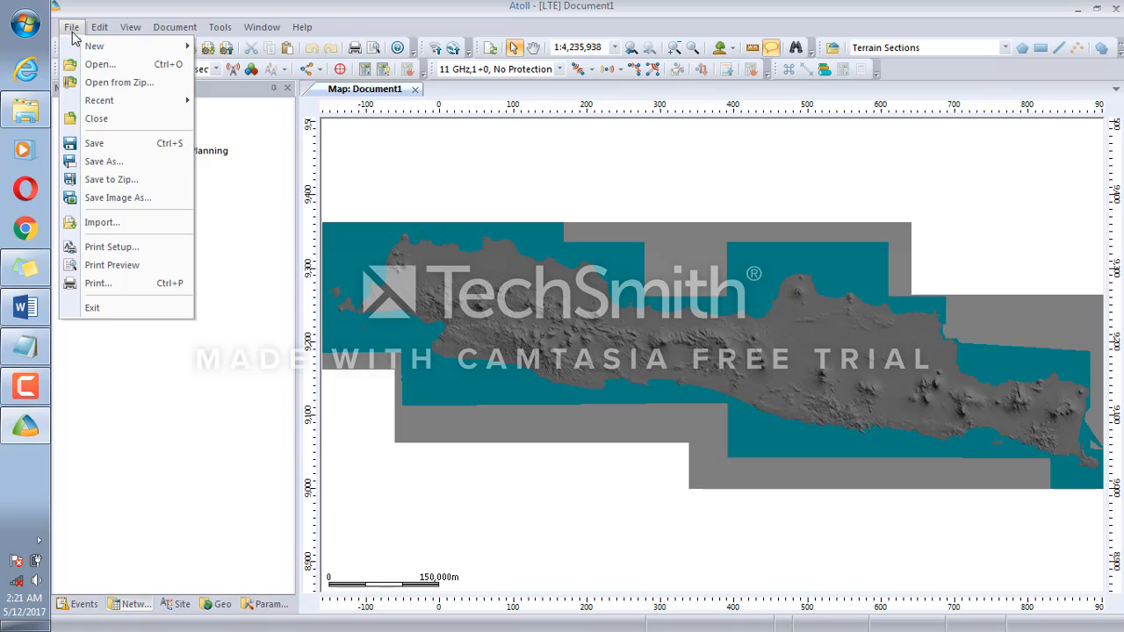
left_click(114, 222)
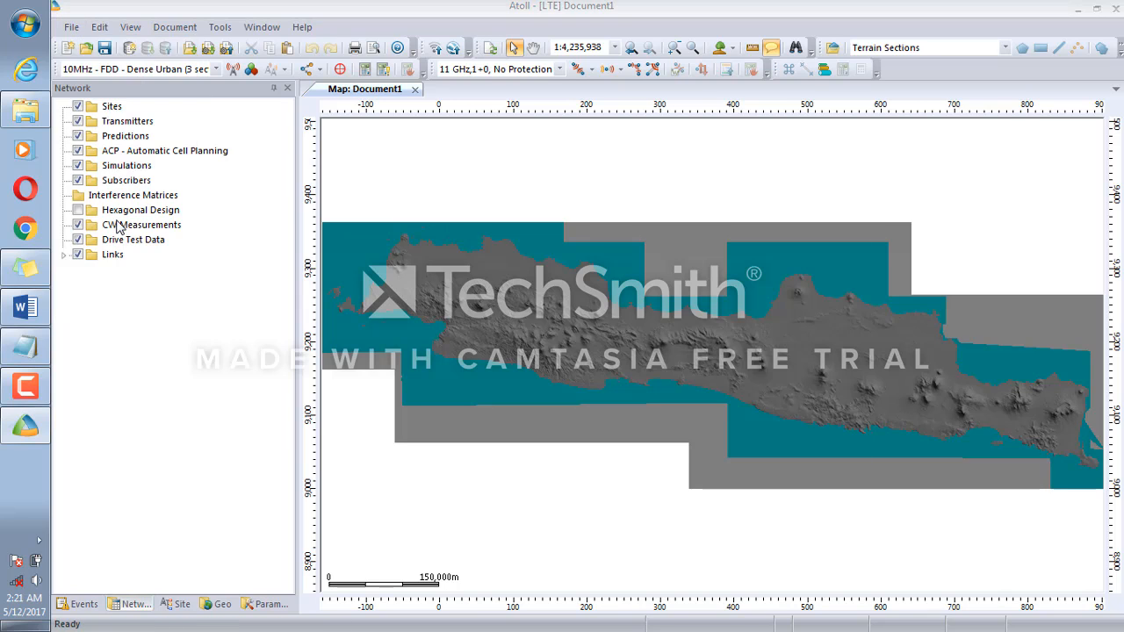
left_click(488, 221)
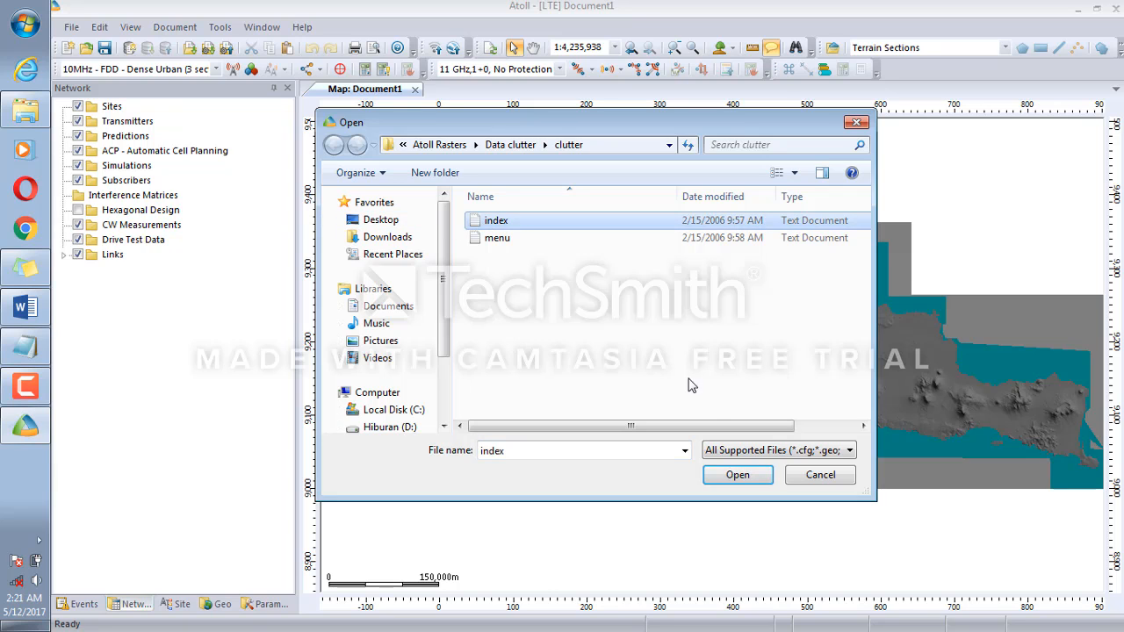
left_click(738, 475)
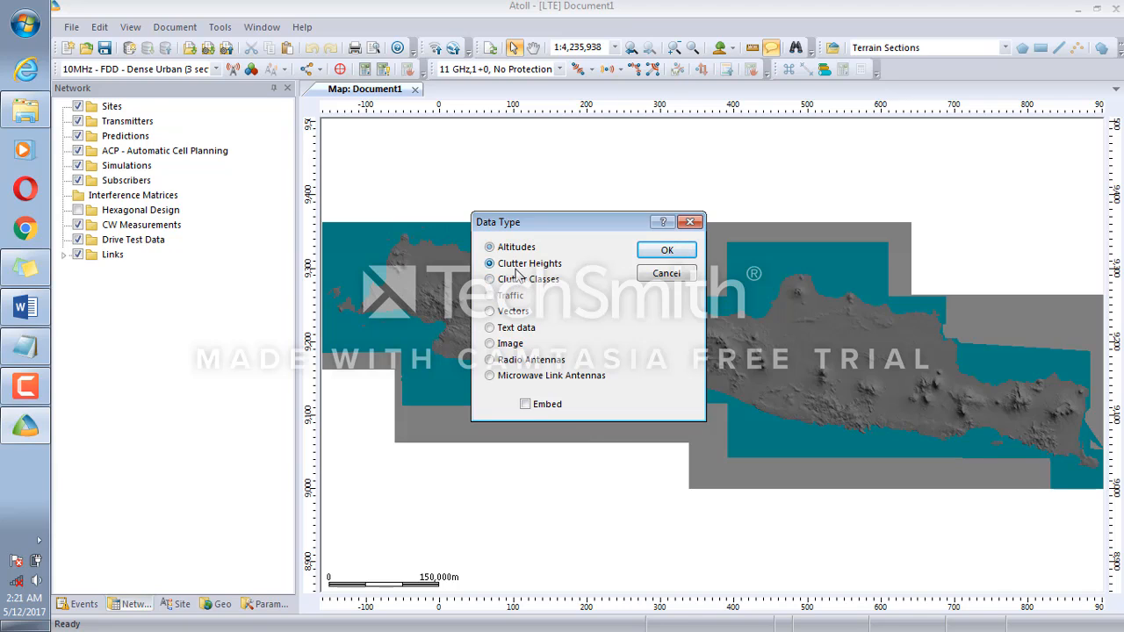
left_click(515, 267)
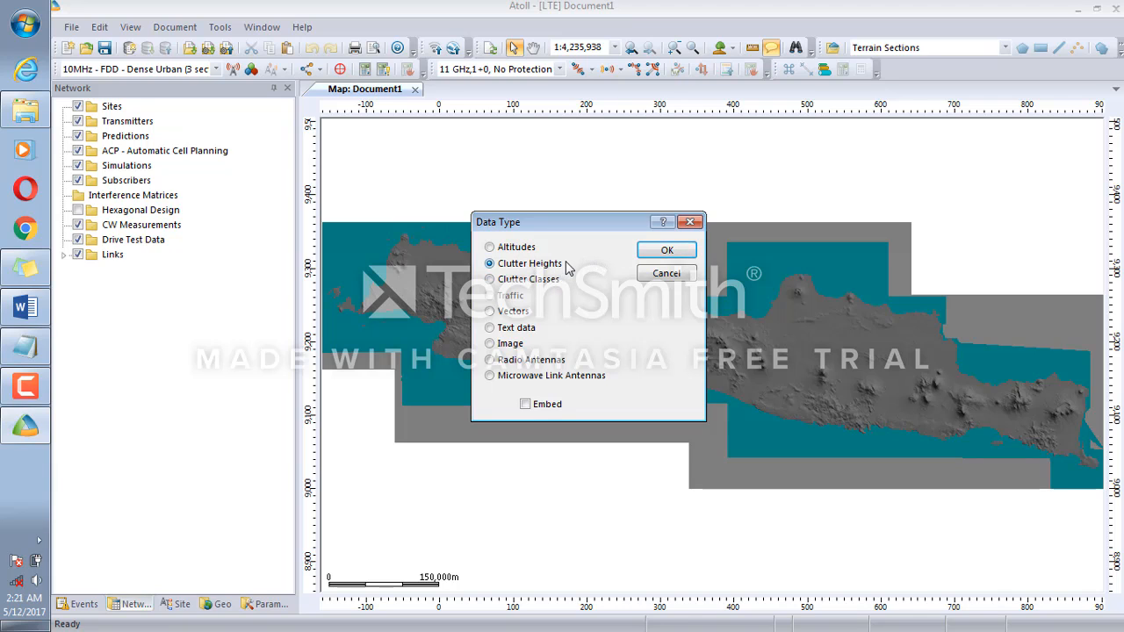
left_click(653, 257)
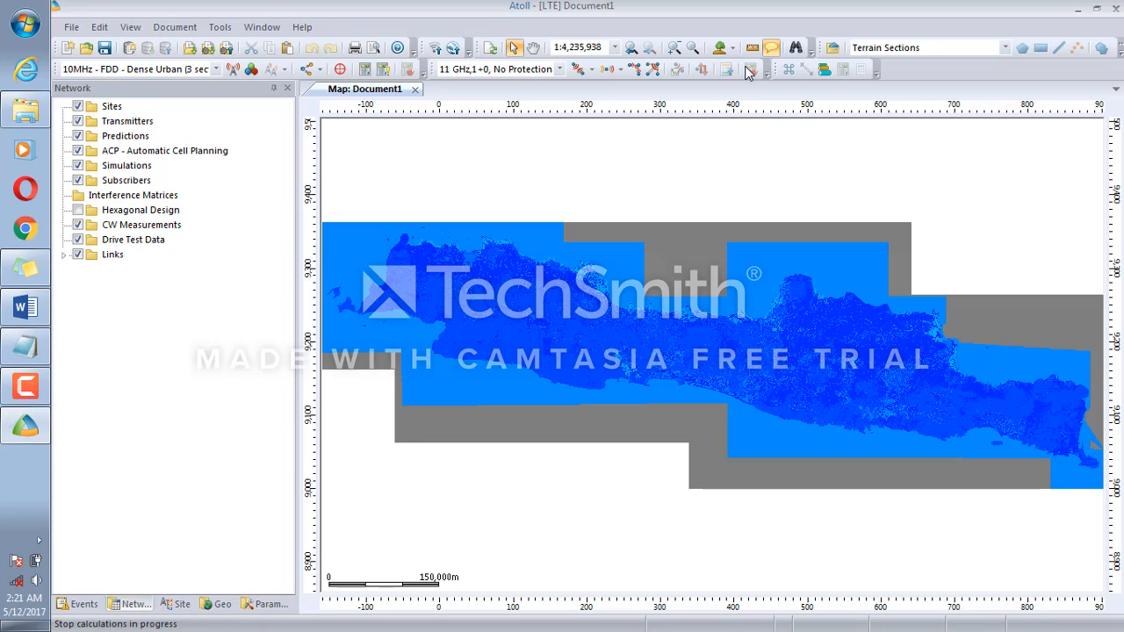
Import the road vector file VJAWA_Jalan1.TAB from the Data Jalan folder into Geo without embedding it in the document
left_click(675, 49)
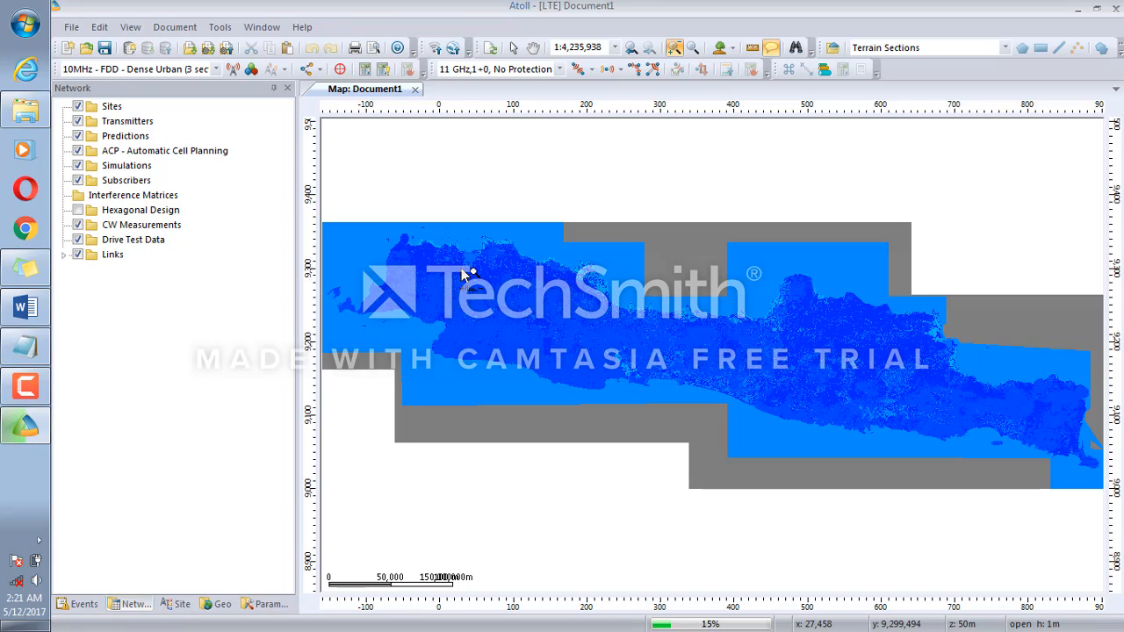
scroll(463, 270, "up", 2)
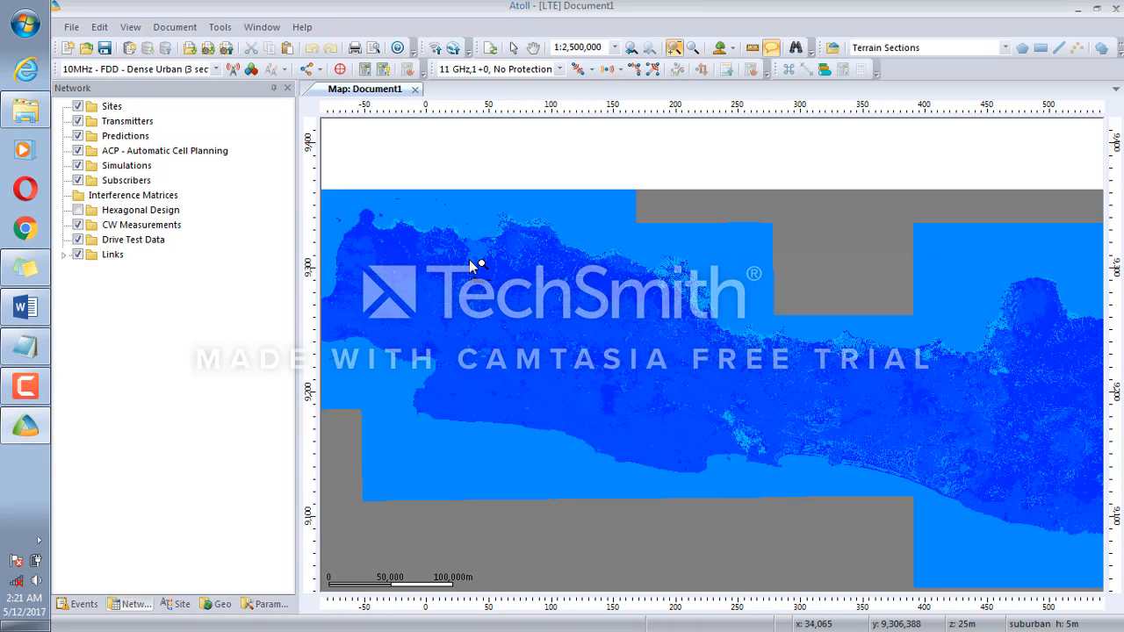
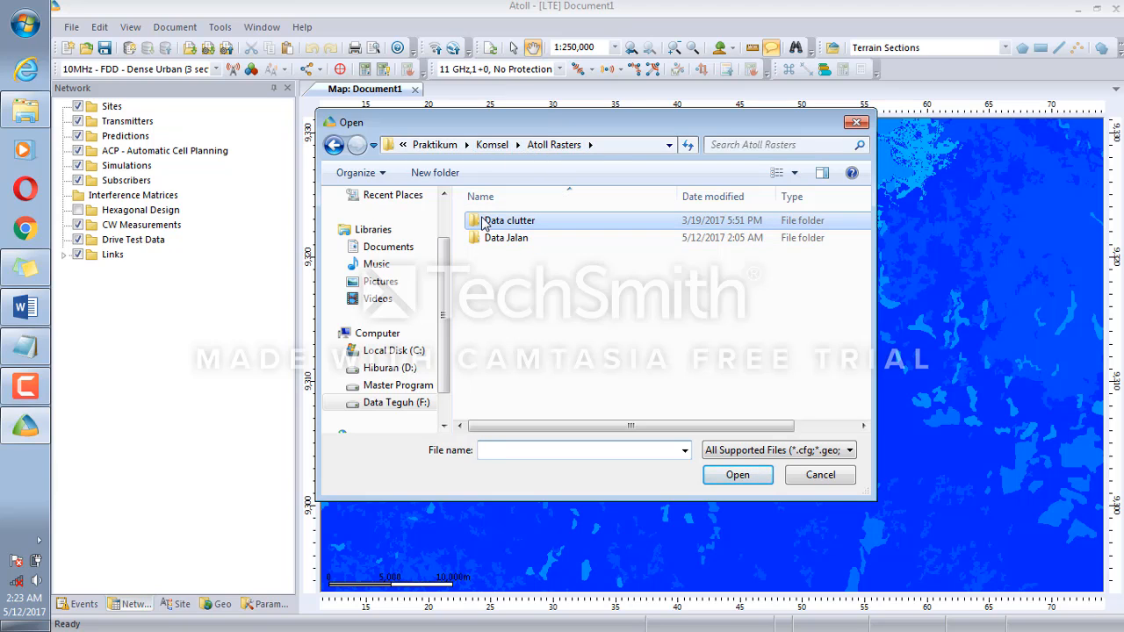
mouse_move(493, 226)
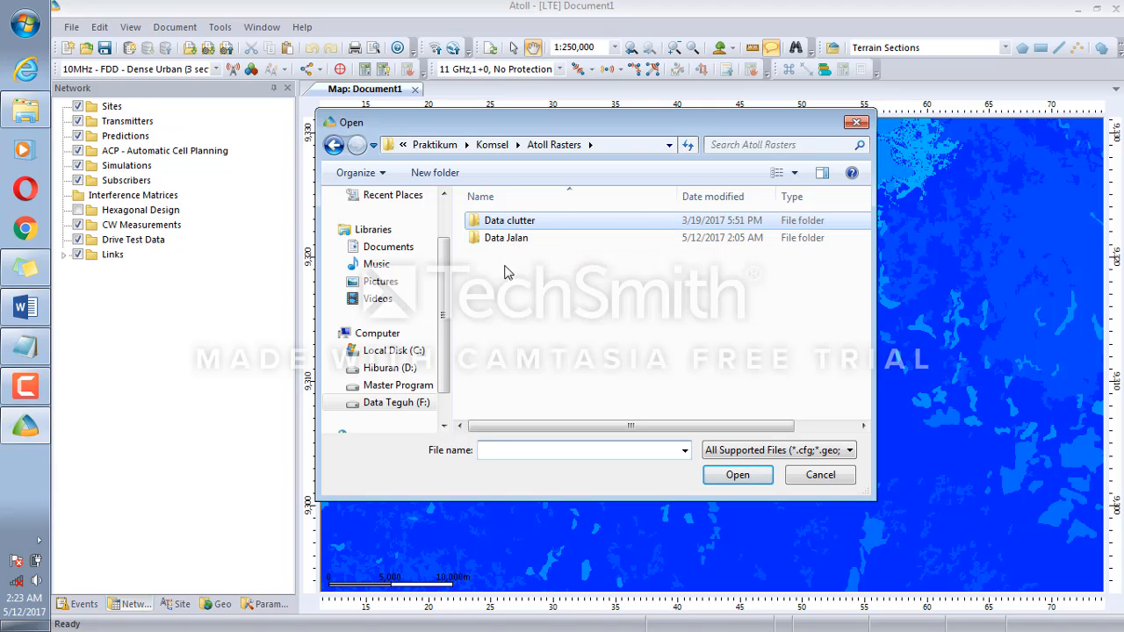
left_click(517, 246)
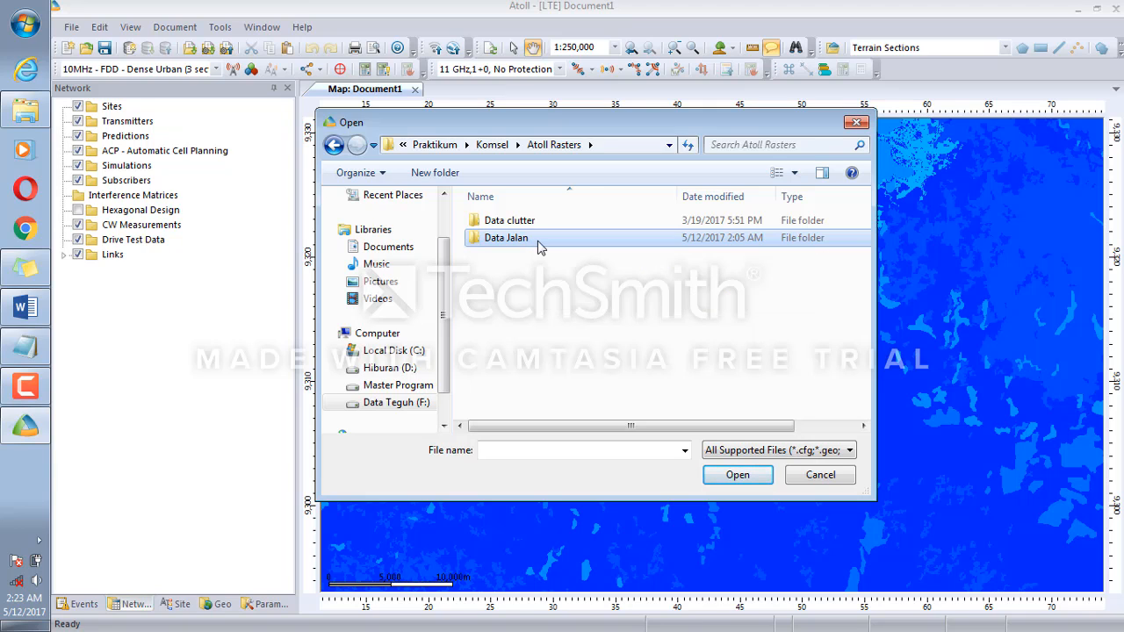
double_click(540, 246)
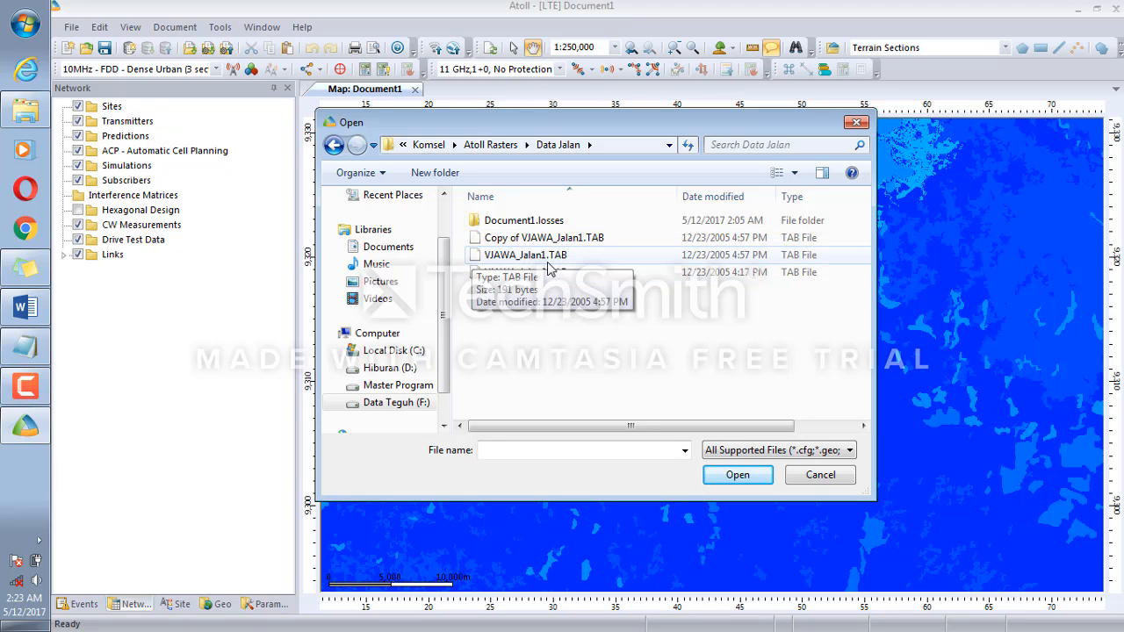
left_click(493, 261)
left_click(495, 272, "ctrl")
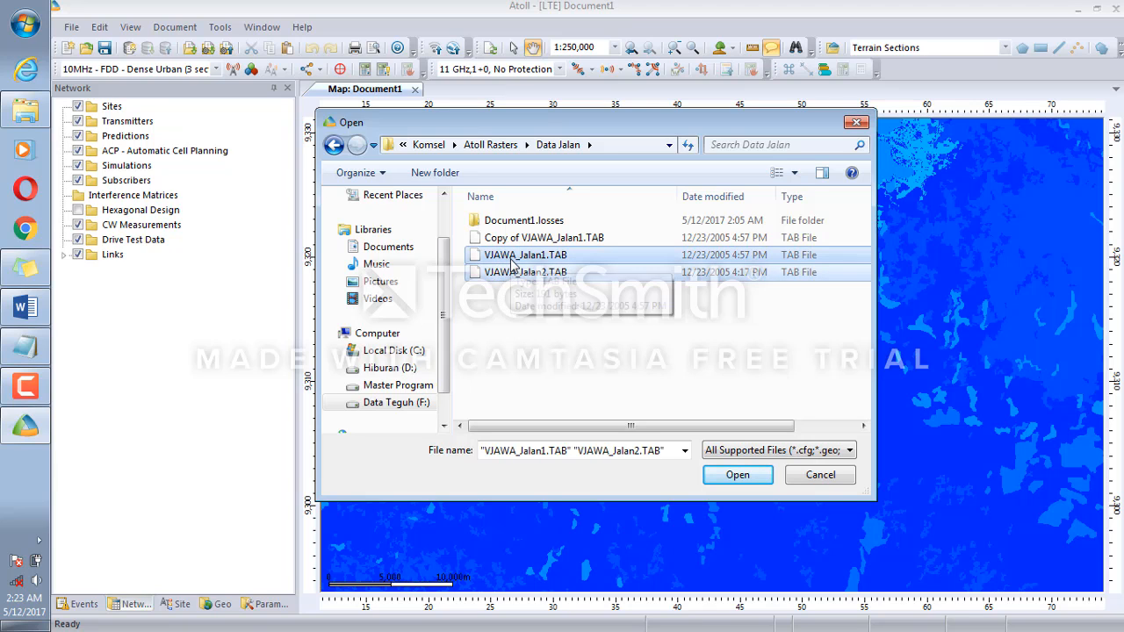
left_click(502, 325)
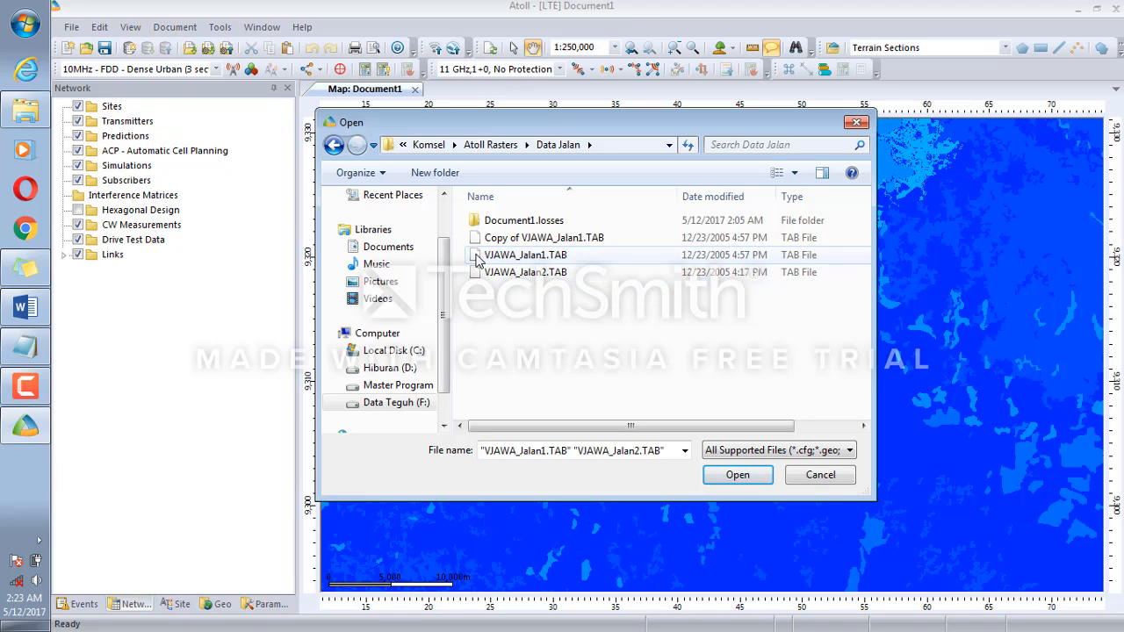
left_click(477, 257)
left_click(734, 479)
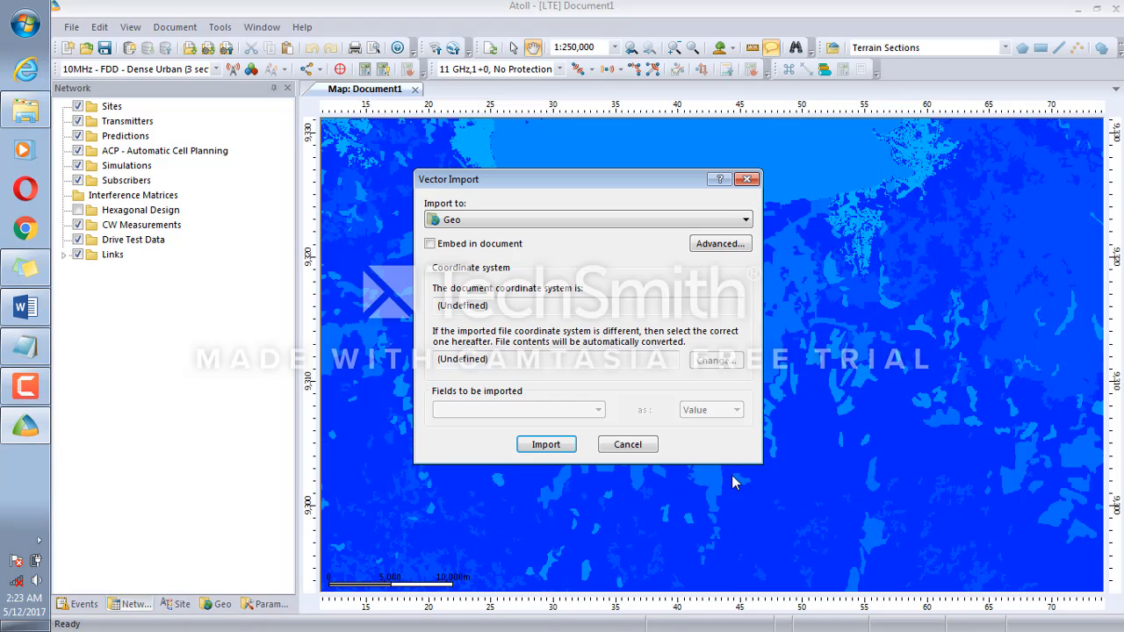
left_click(554, 447)
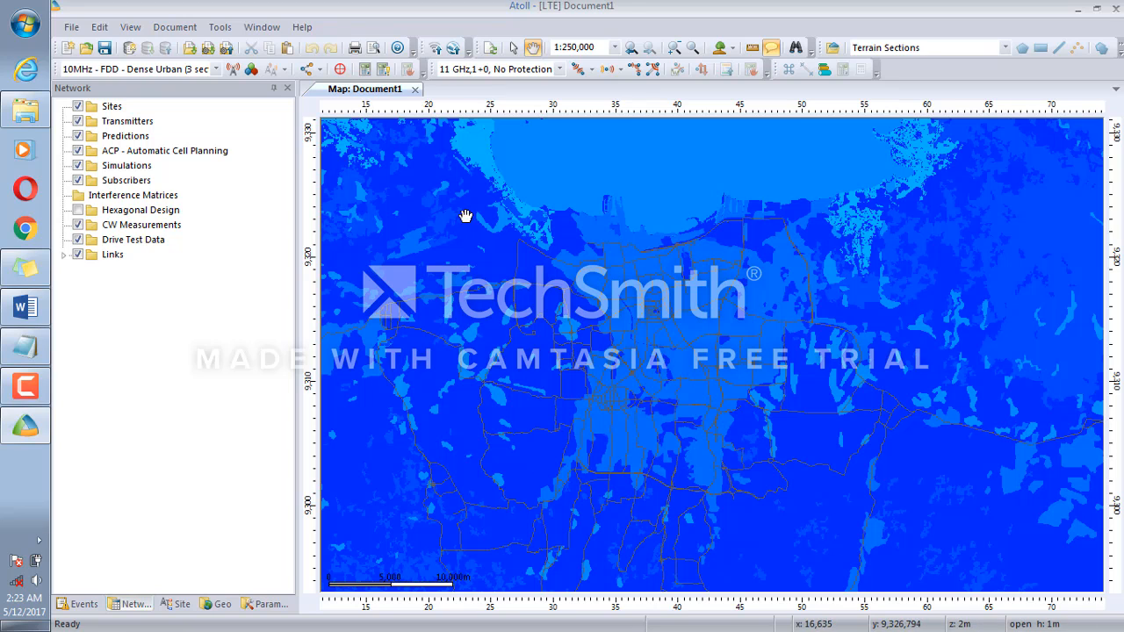
Import the second road vector file, VJAWA_Jalan2.TAB, from the Data Jalan folder into Geo without embedding it in the document
left_click(66, 29)
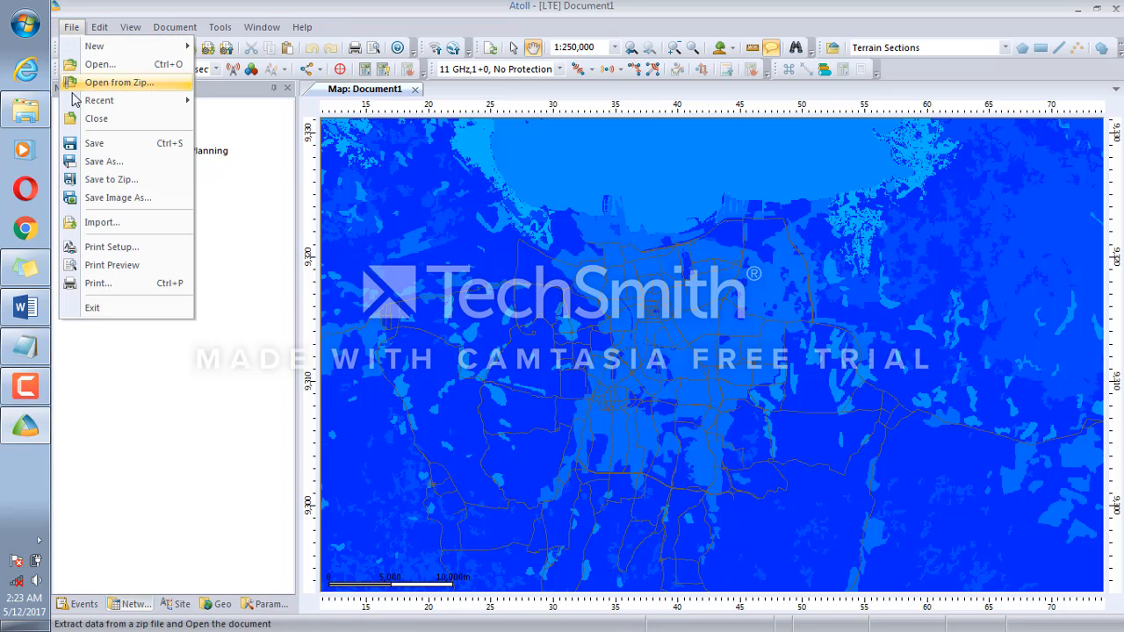
left_click(97, 224)
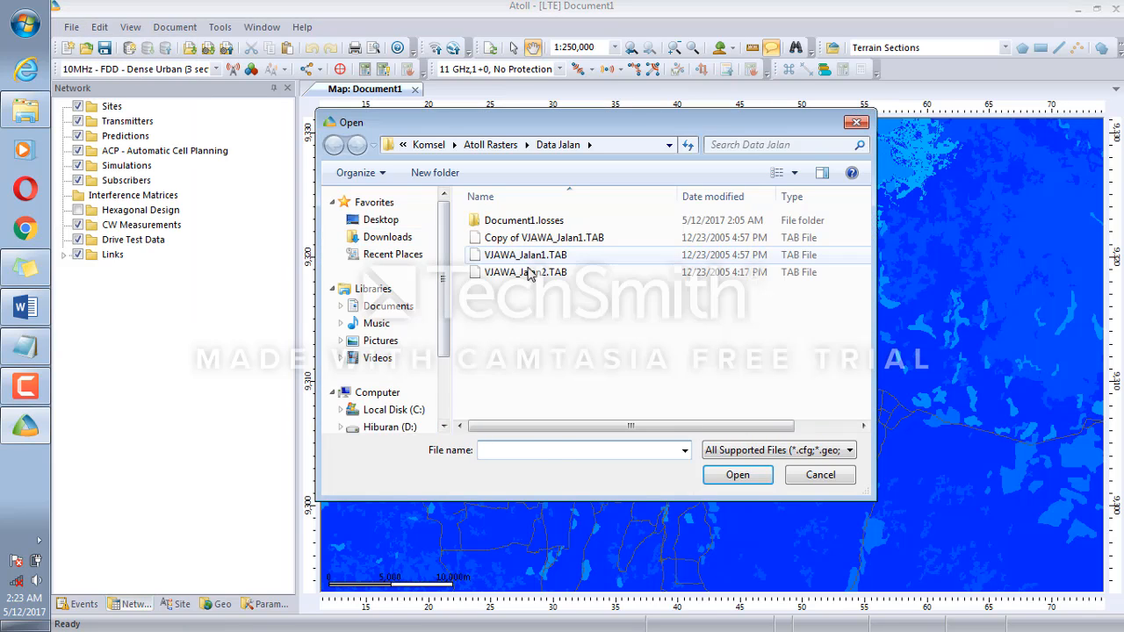
left_click(531, 274)
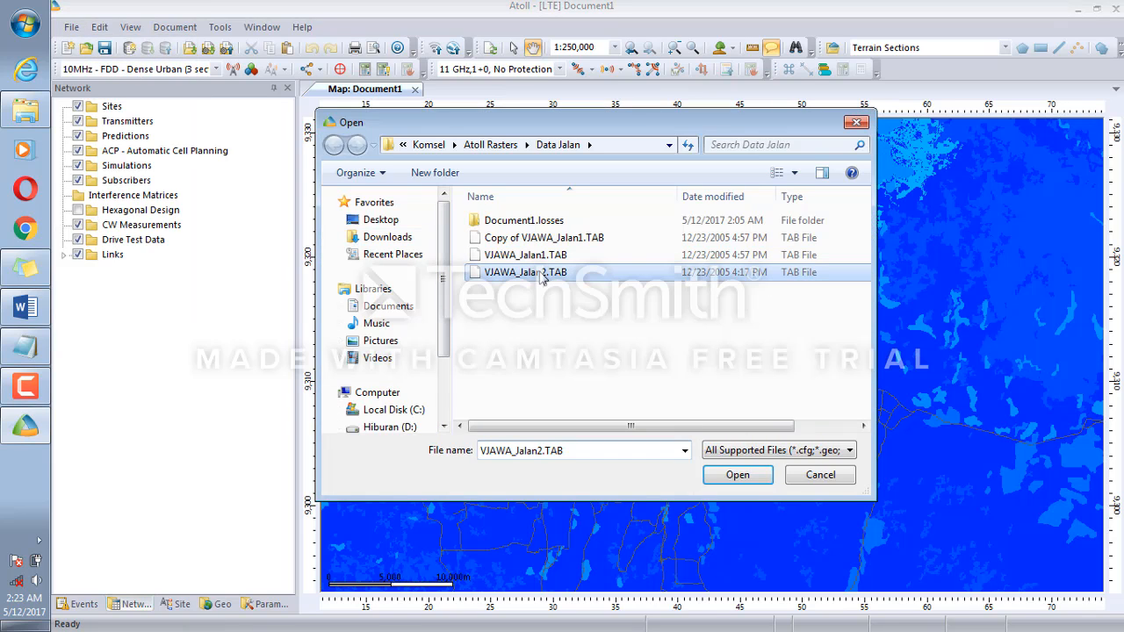
left_click(738, 475)
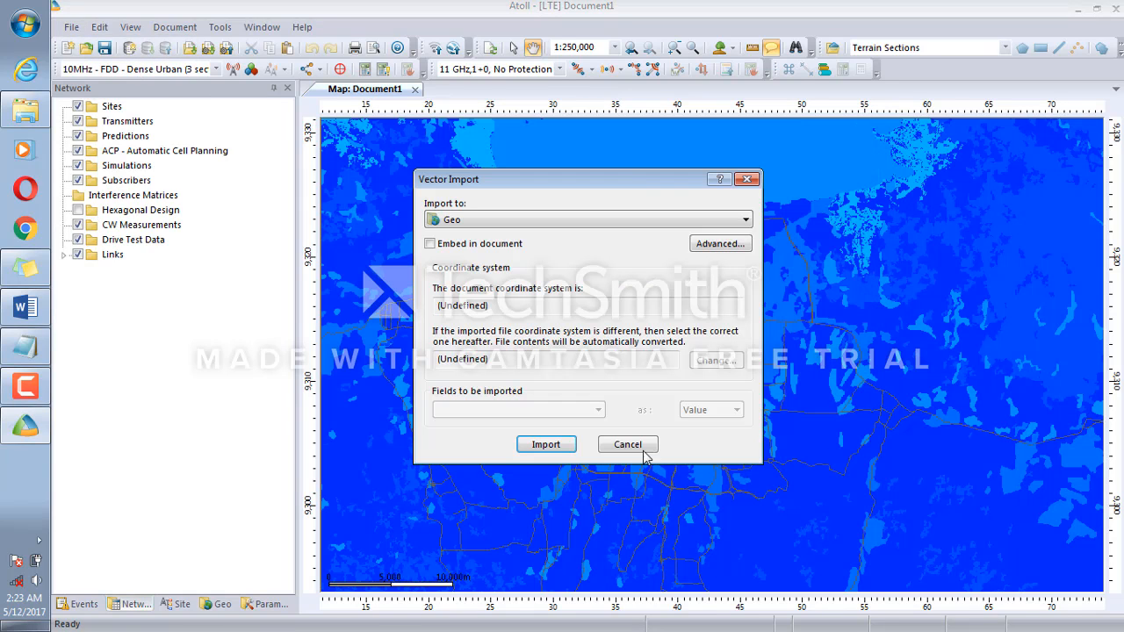
left_click(553, 446)
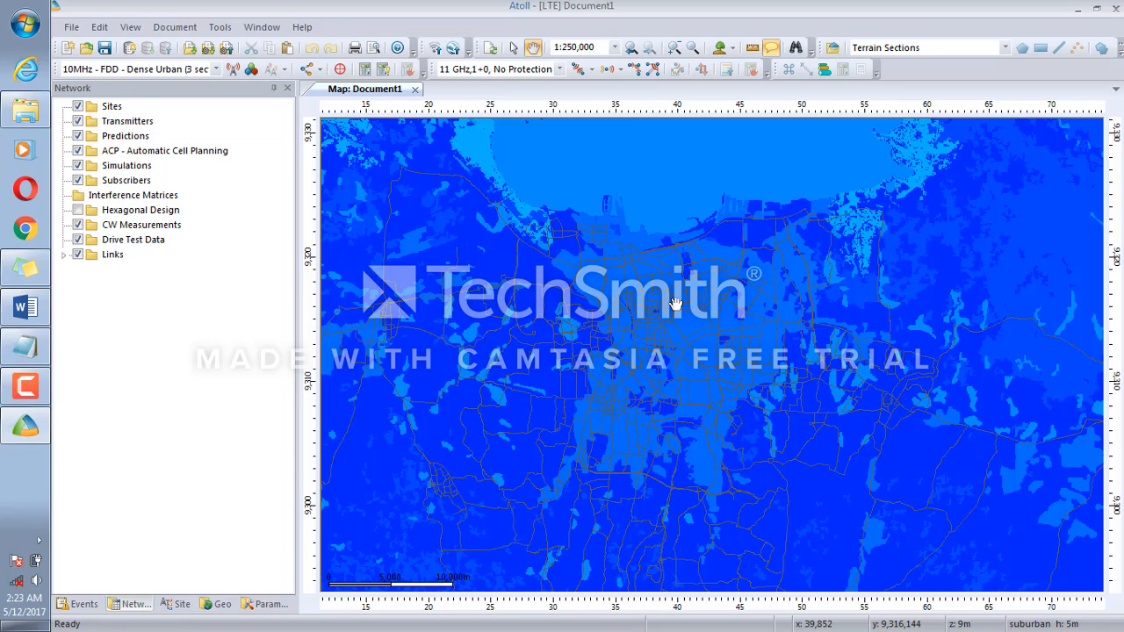
left_click_drag(648, 363, 651, 342)
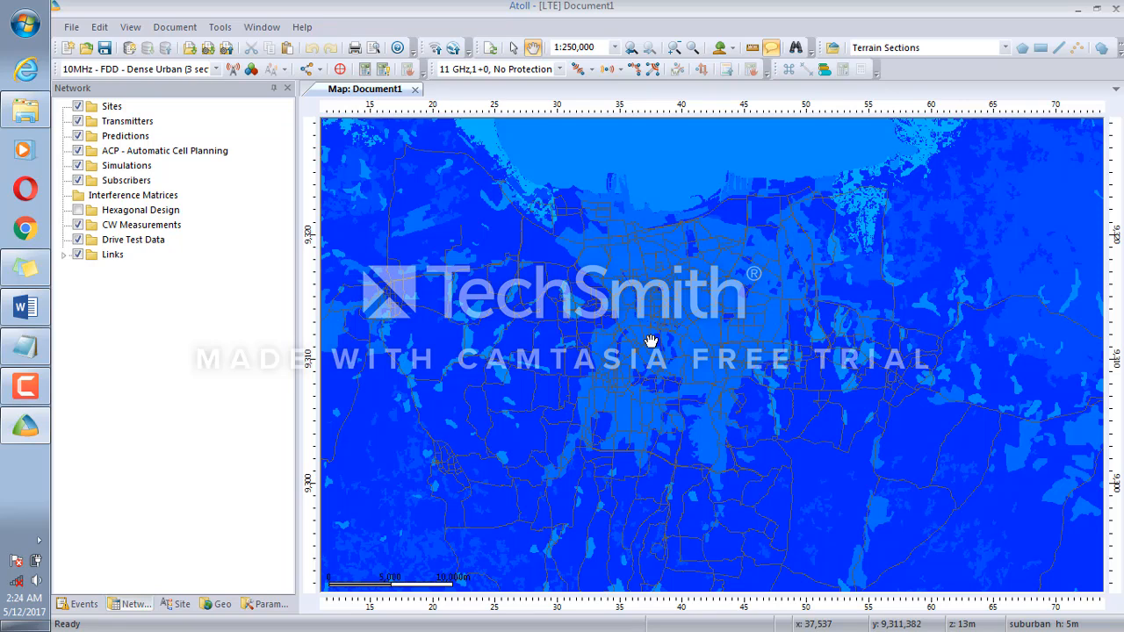
left_click_drag(705, 354, 680, 358)
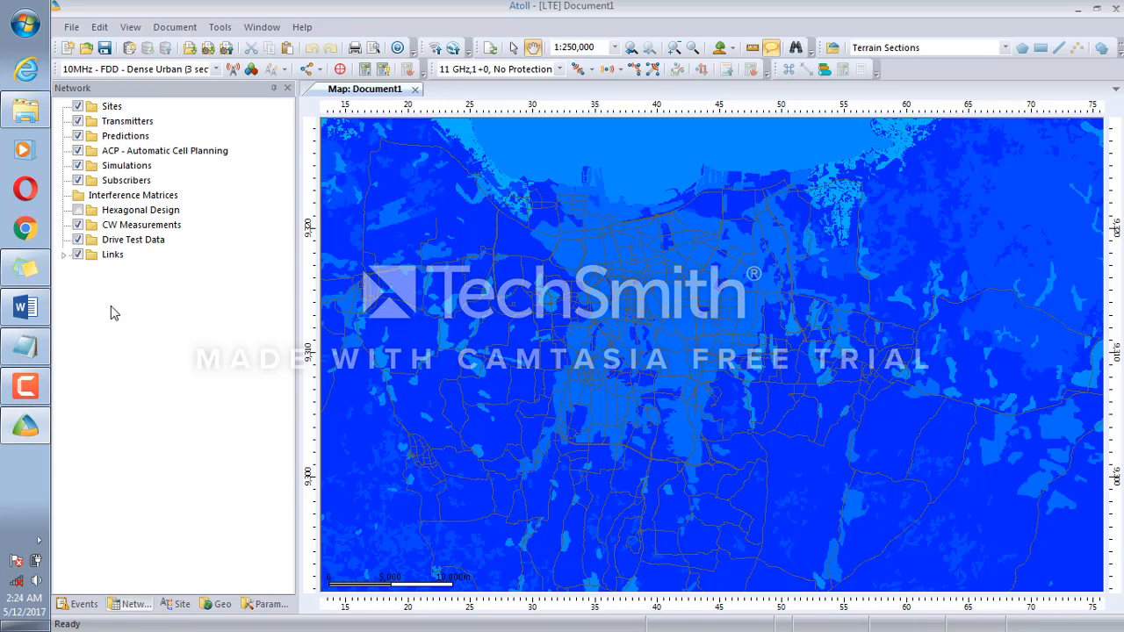
mouse_move(39, 350)
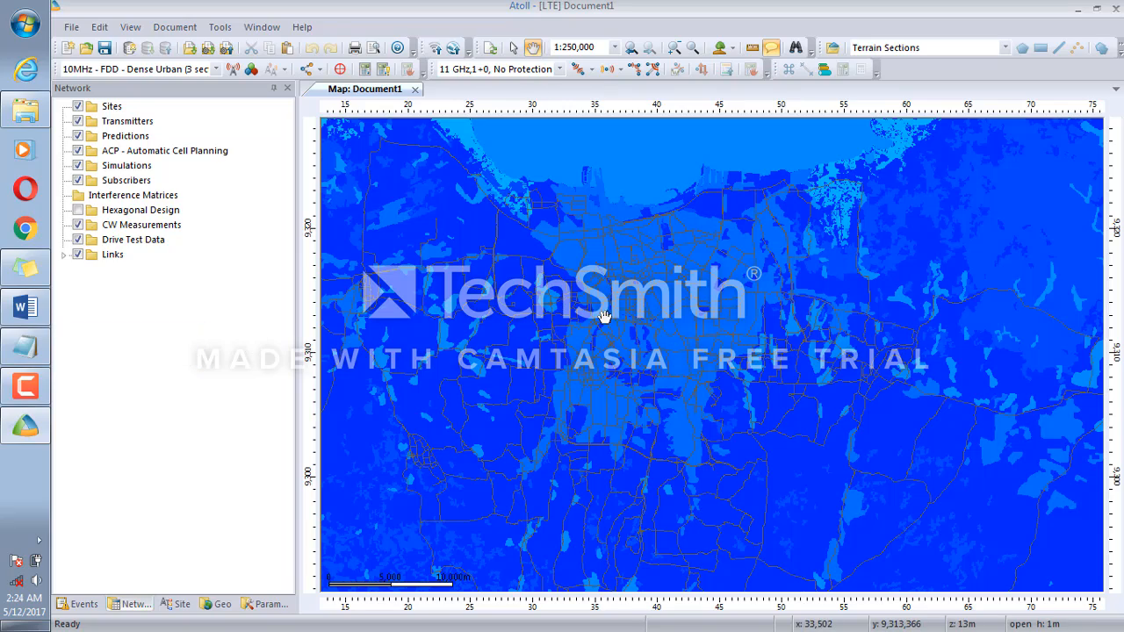
left_click_drag(649, 346, 632, 304)
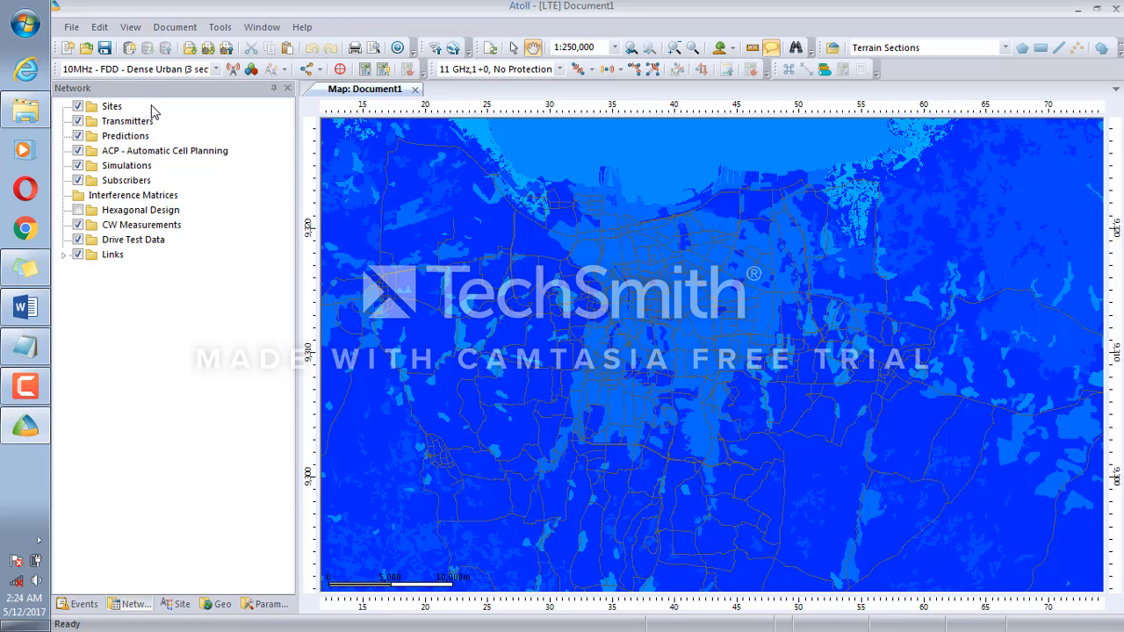
Open the document properties and review the units and project information before returning to the coordinate settings
left_click(180, 27)
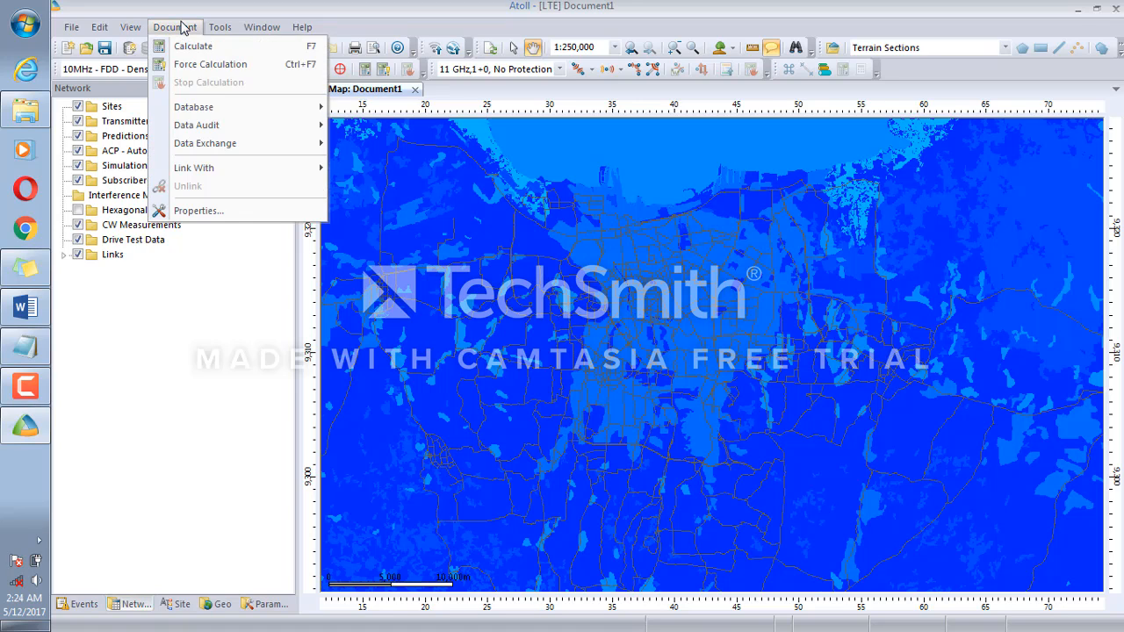
left_click(225, 208)
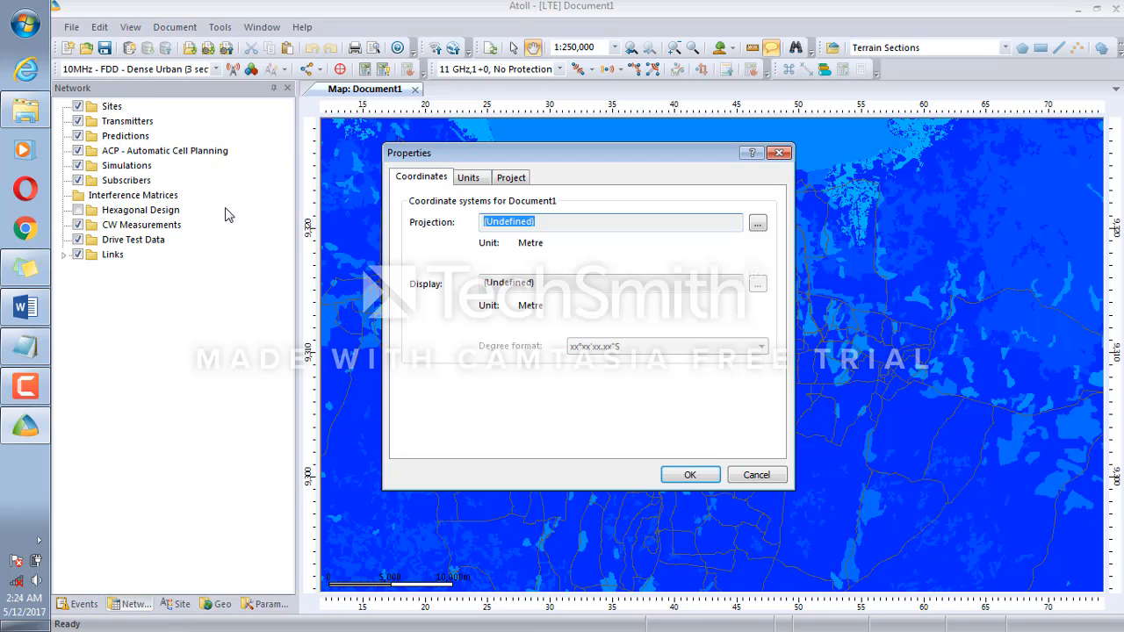
left_click(462, 184)
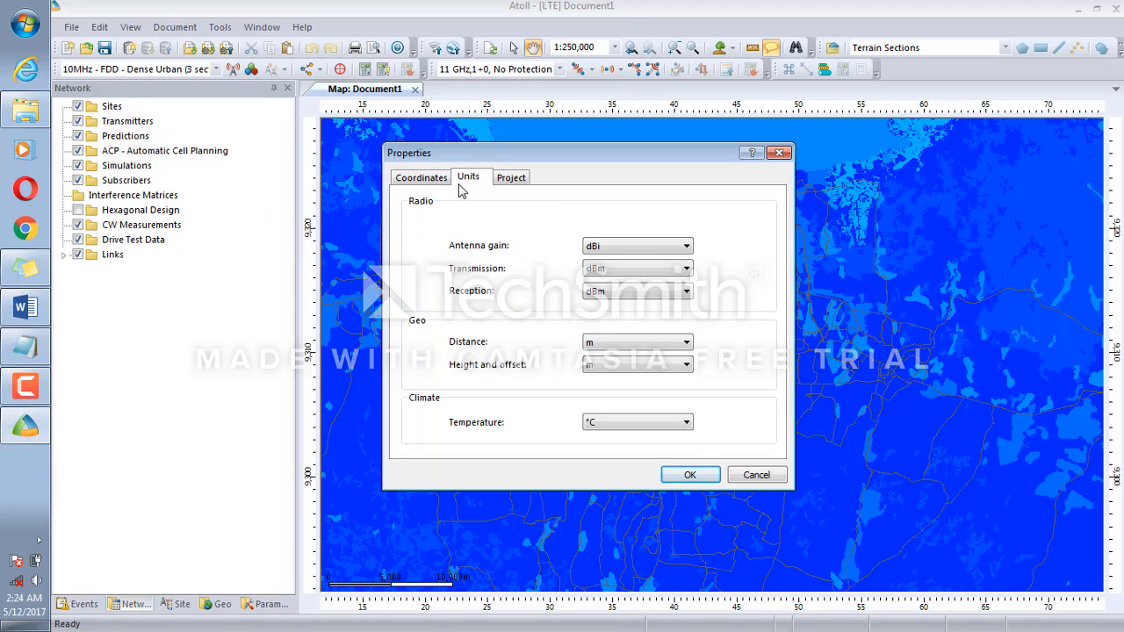
left_click(509, 184)
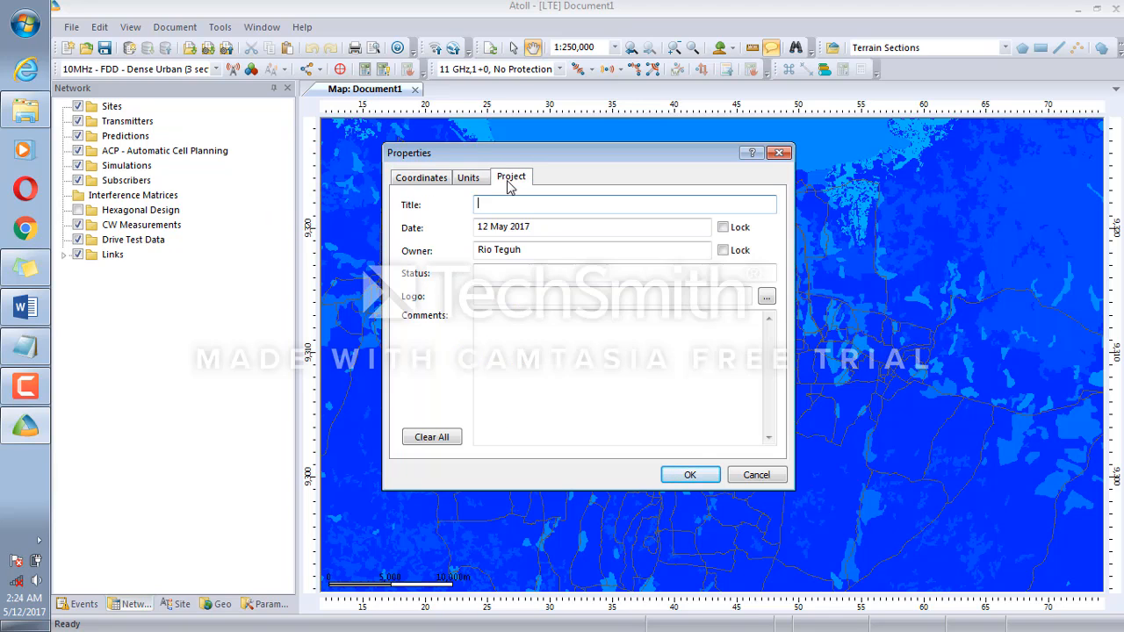
left_click(432, 182)
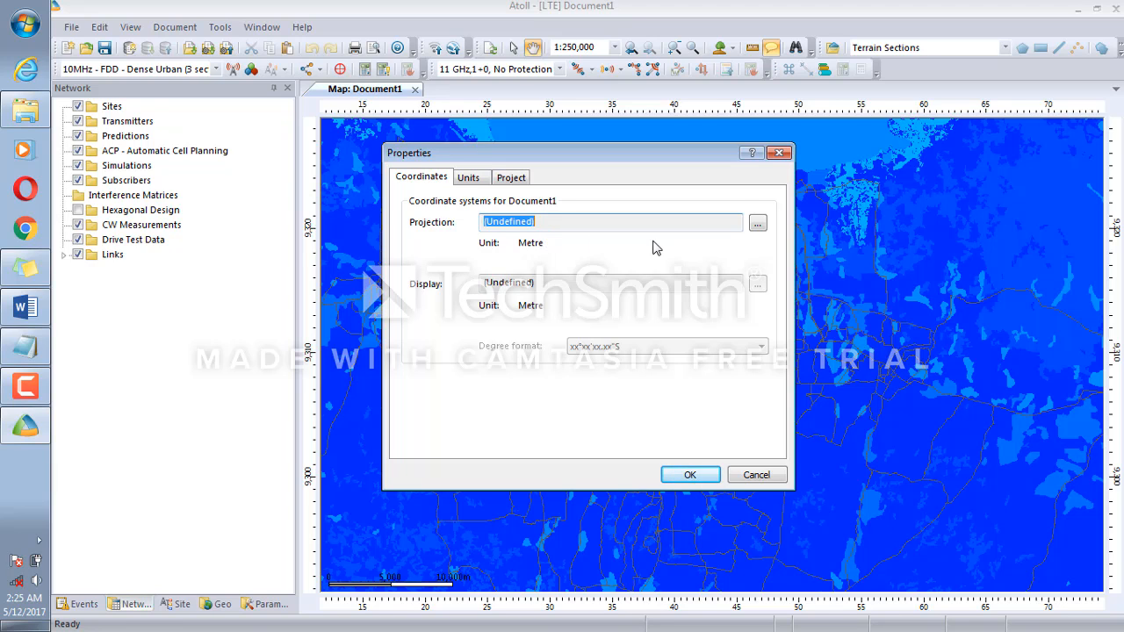
Set the document's projection coordinate system to WGS 84 / UTM zone 48S from the WGS84 UTM zones
left_click(759, 225)
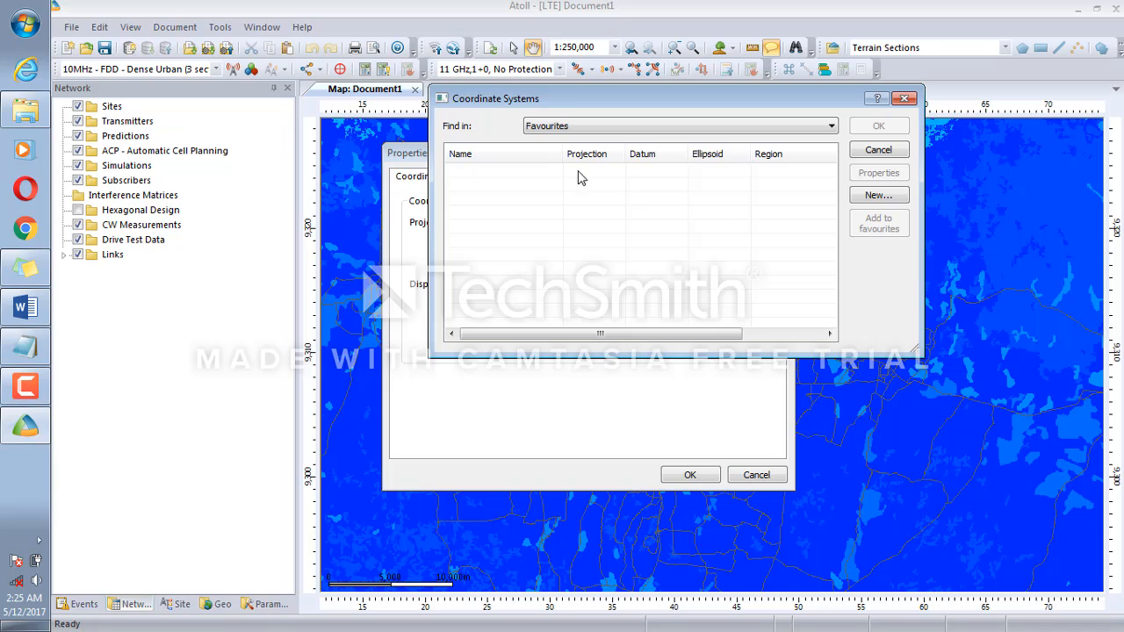
left_click_drag(550, 106, 440, 160)
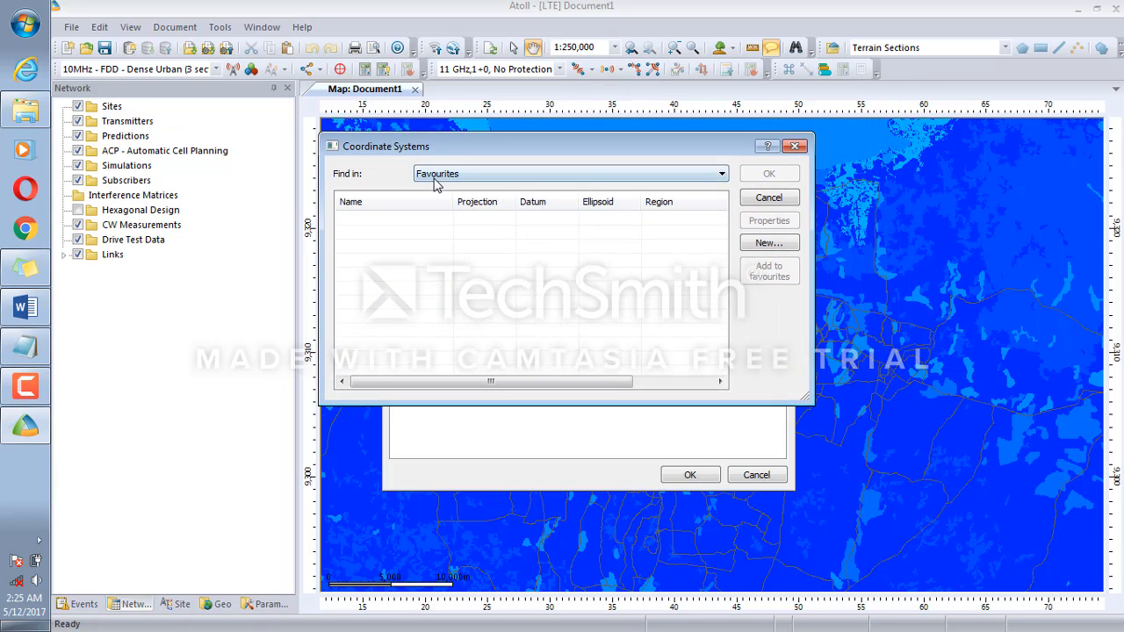
left_click(436, 182)
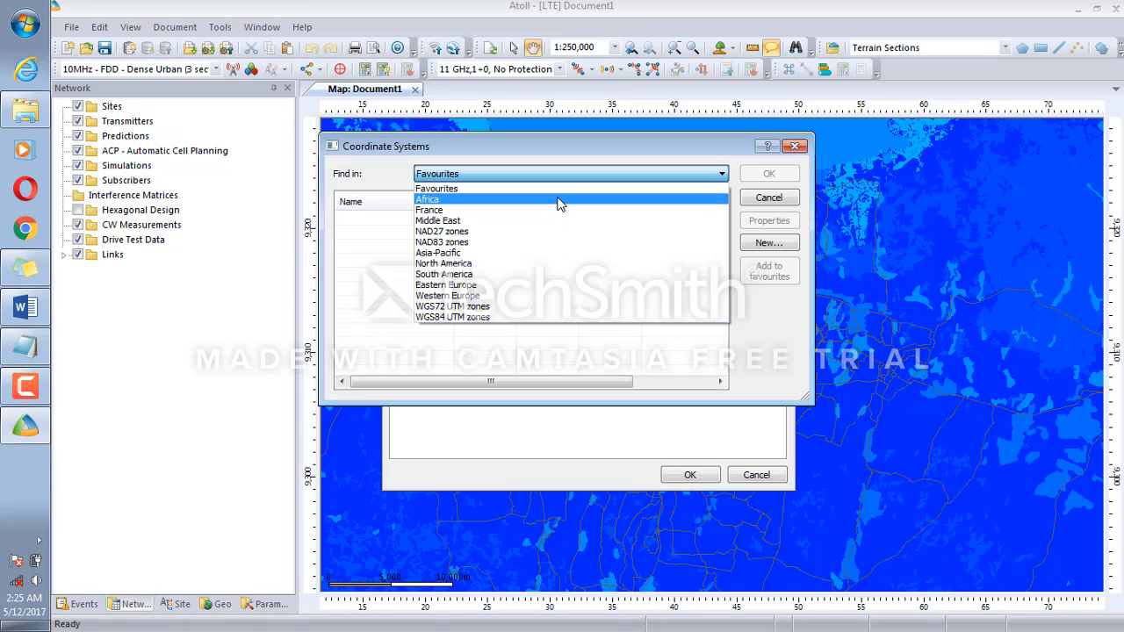
left_click(551, 317)
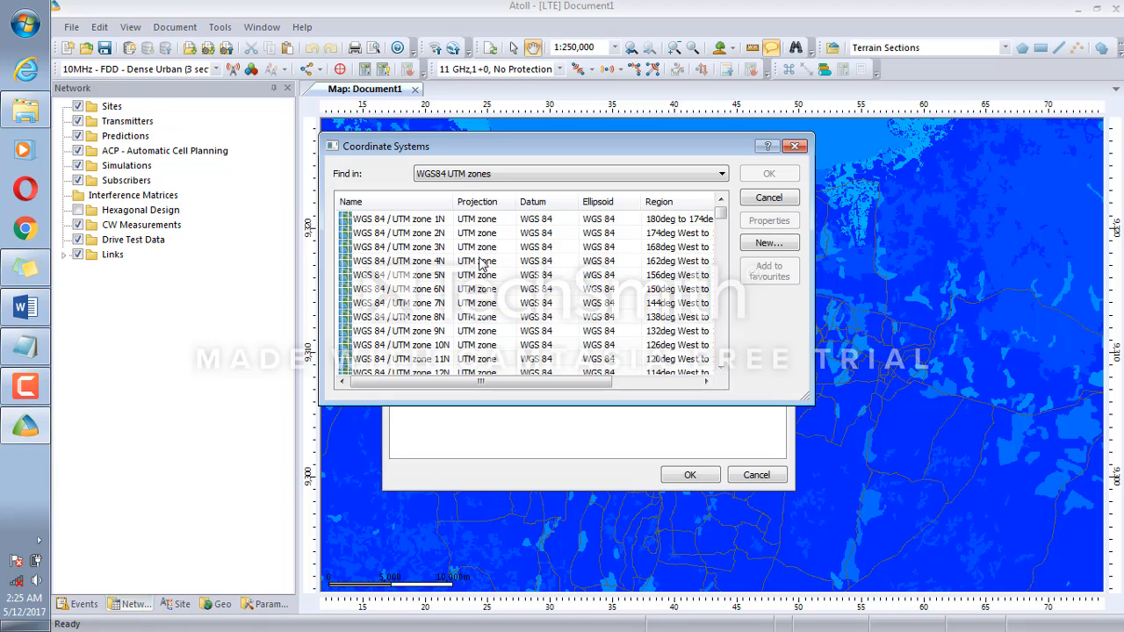
scroll(483, 263, "down", 2)
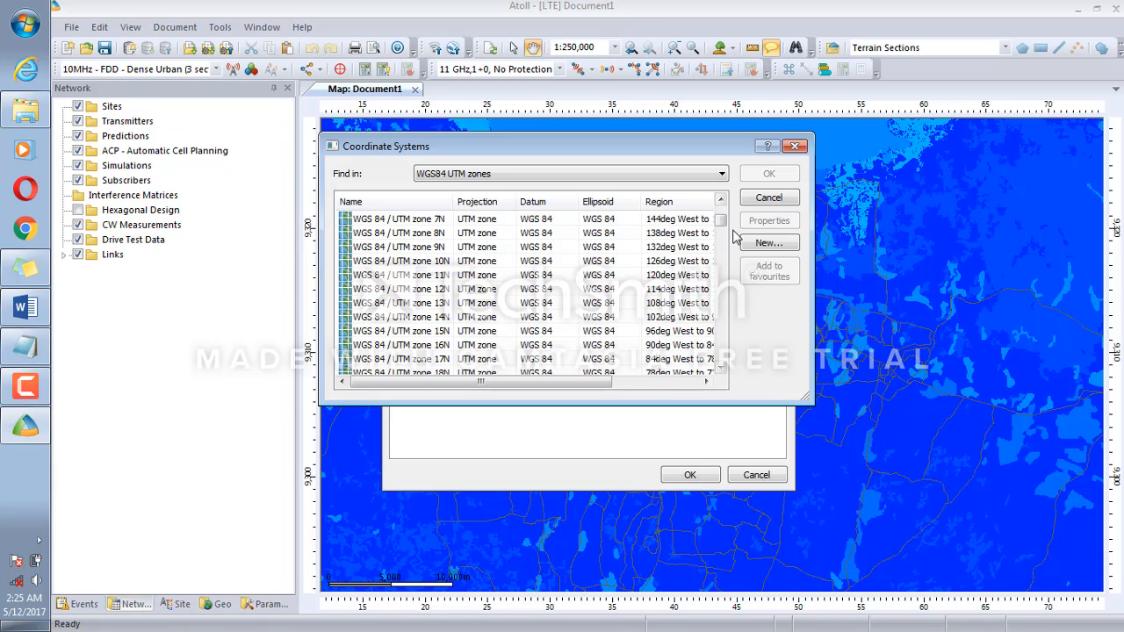
left_click_drag(722, 230, 457, 276)
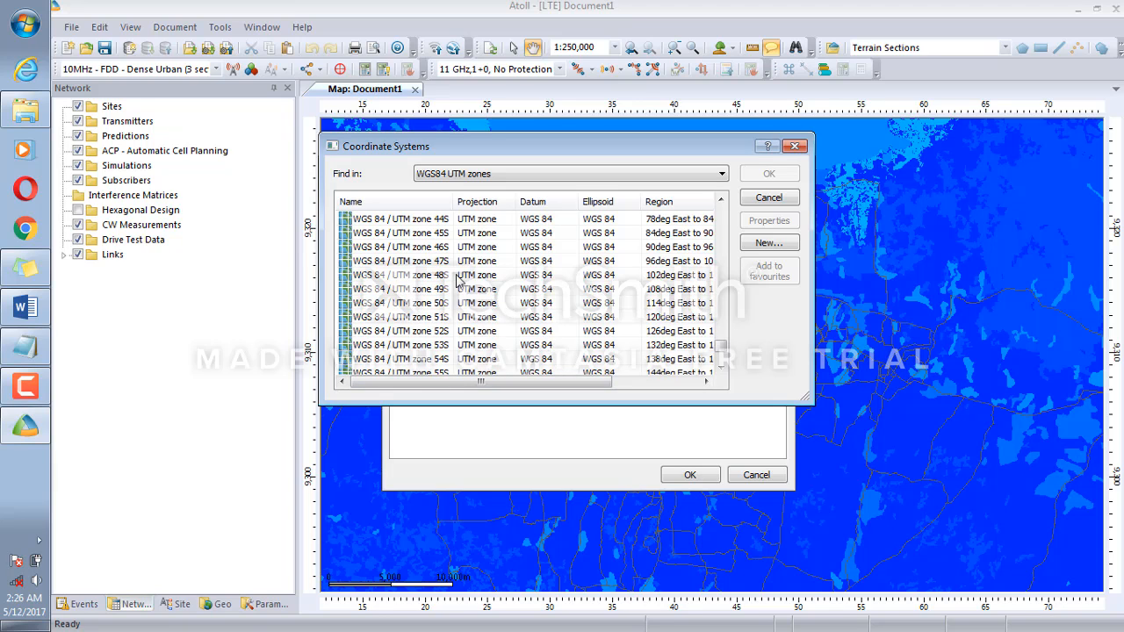
left_click(448, 279)
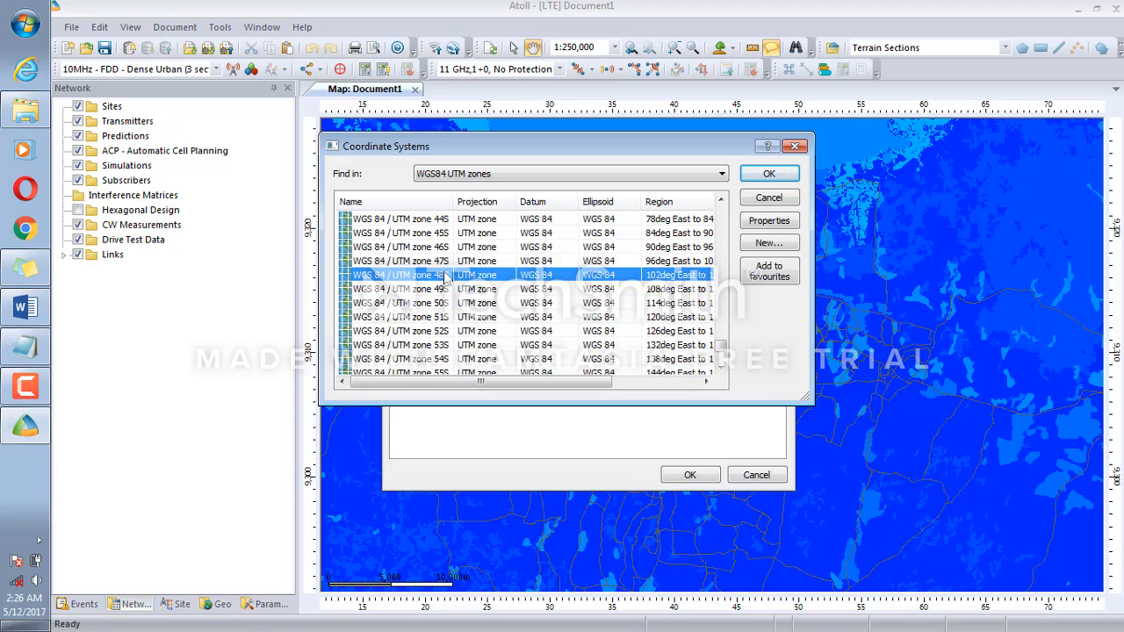
left_click(790, 173)
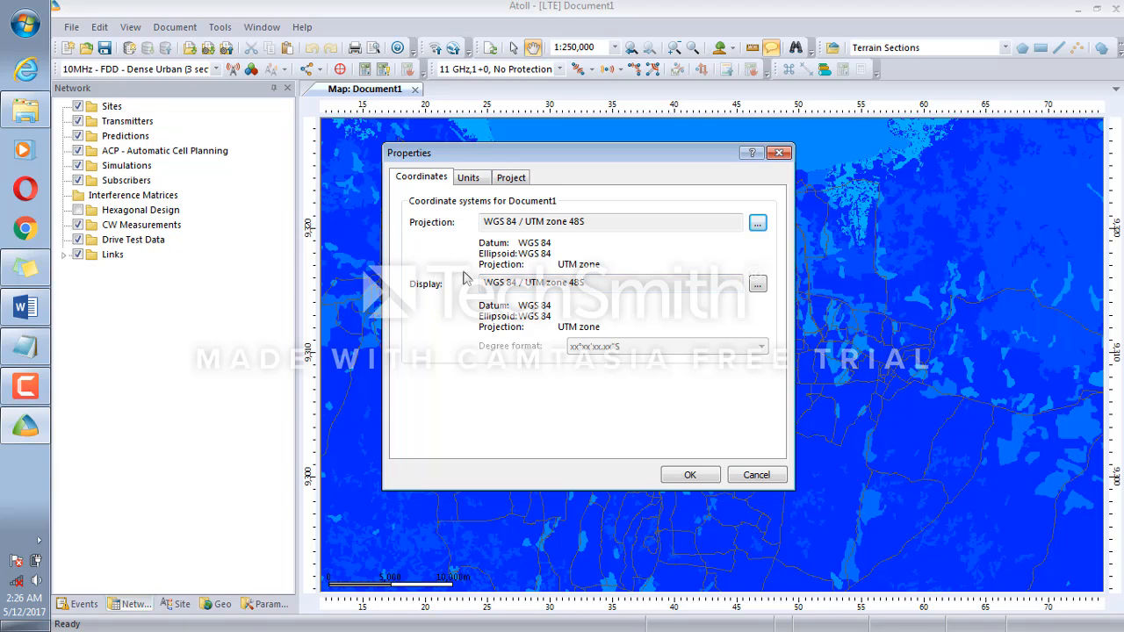
Set the display coordinate system to WGS 84 (Long./Lat.) and apply the document properties
left_click(757, 286)
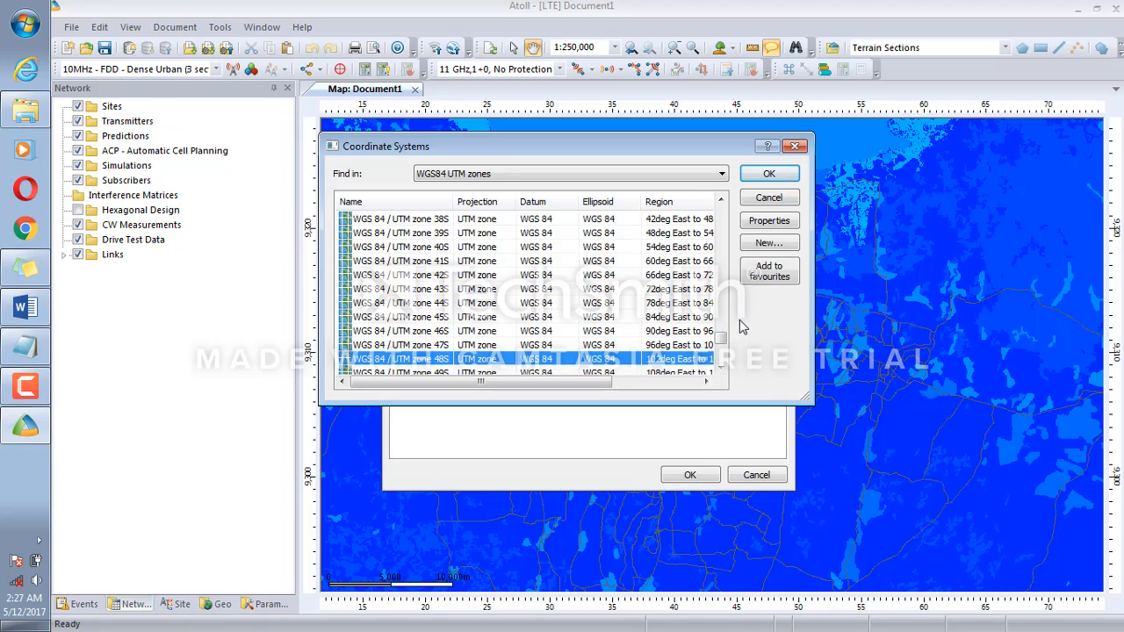
left_click(517, 173)
left_click(517, 174)
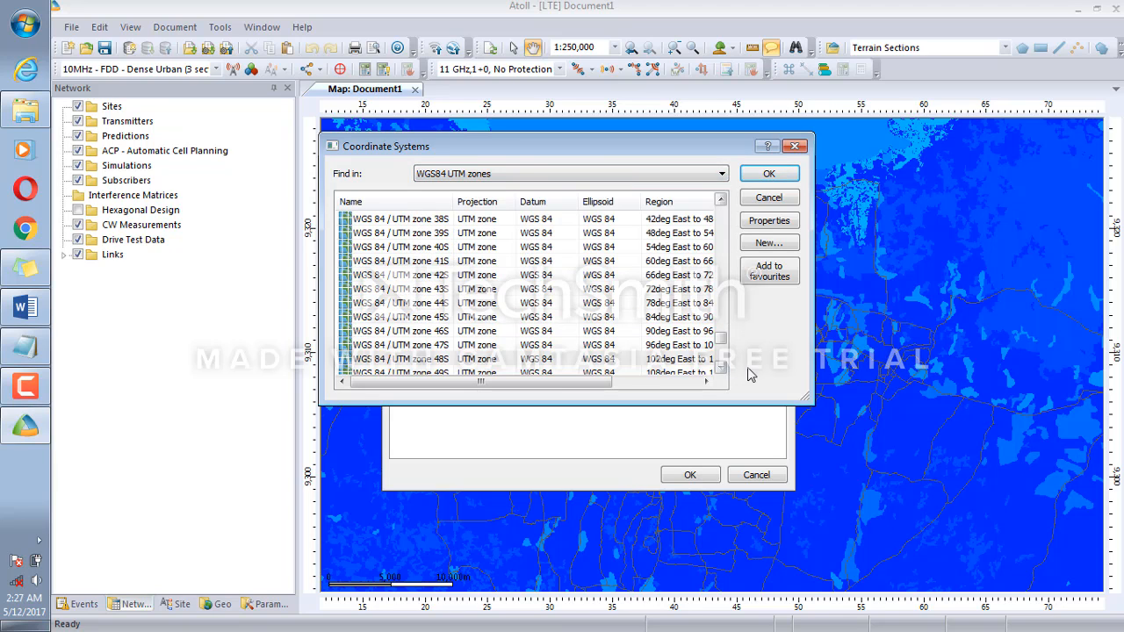
left_click_drag(724, 343, 726, 211)
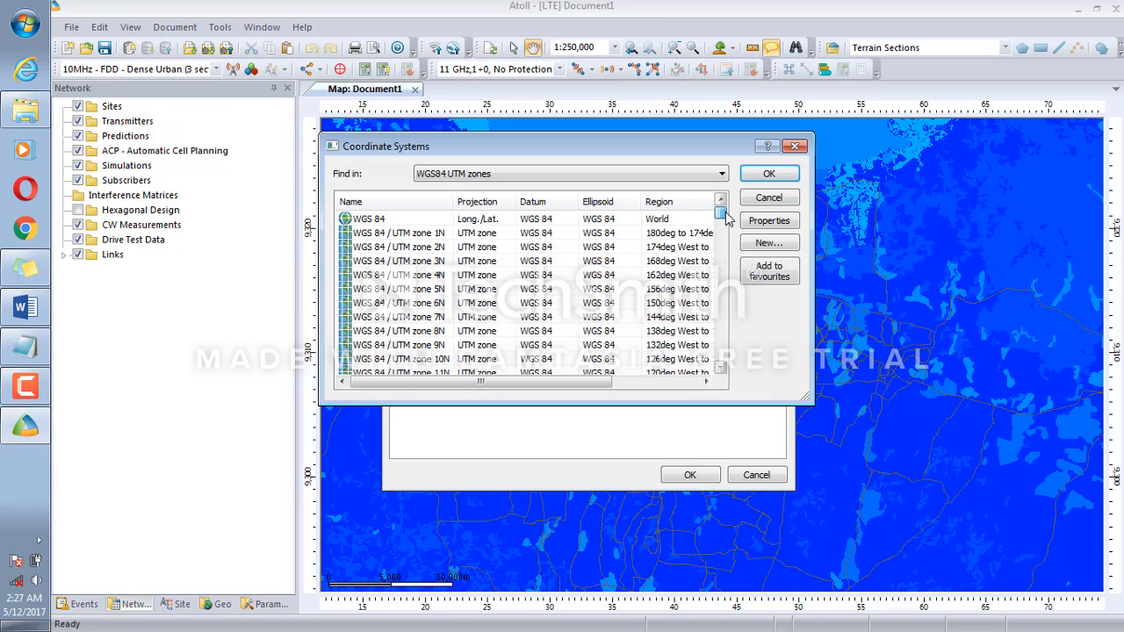
left_click(464, 222)
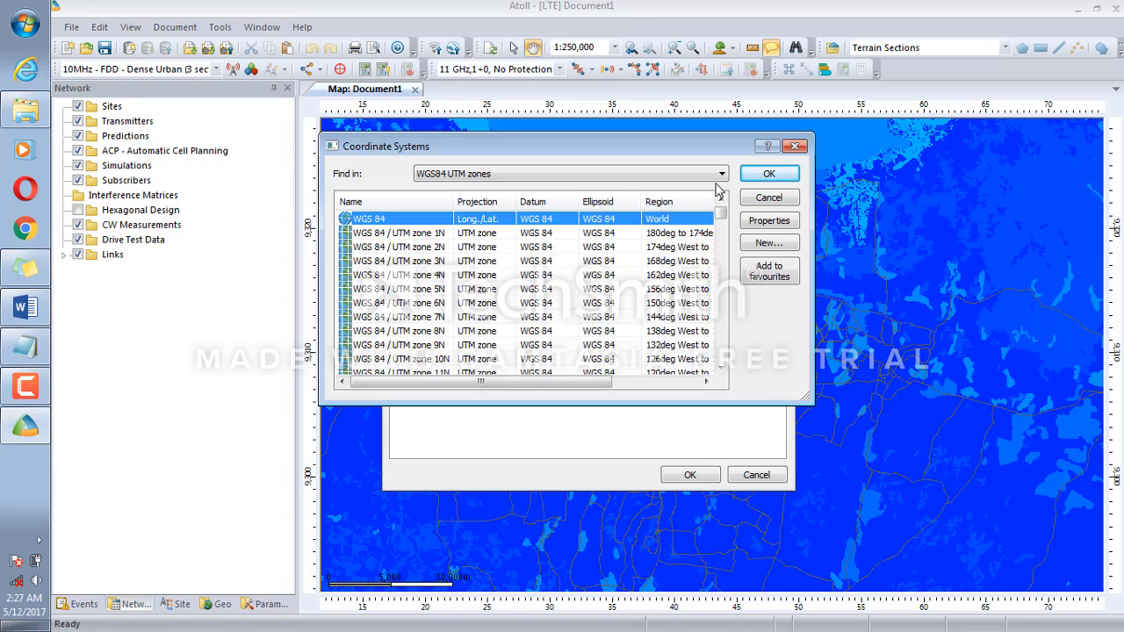
left_click(765, 176)
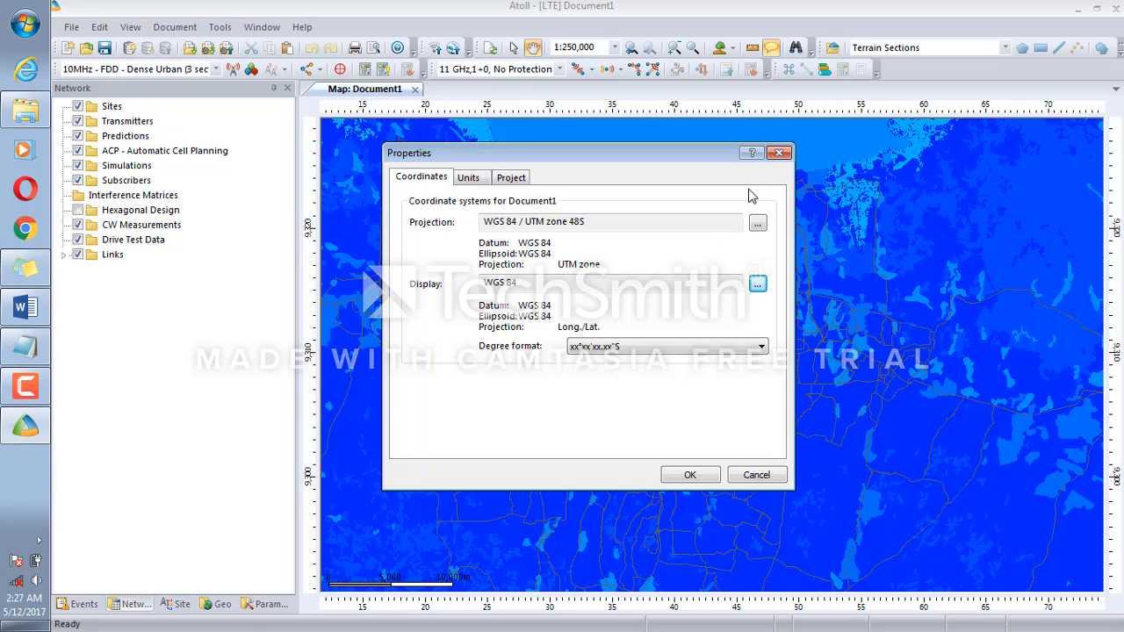
left_click(690, 477)
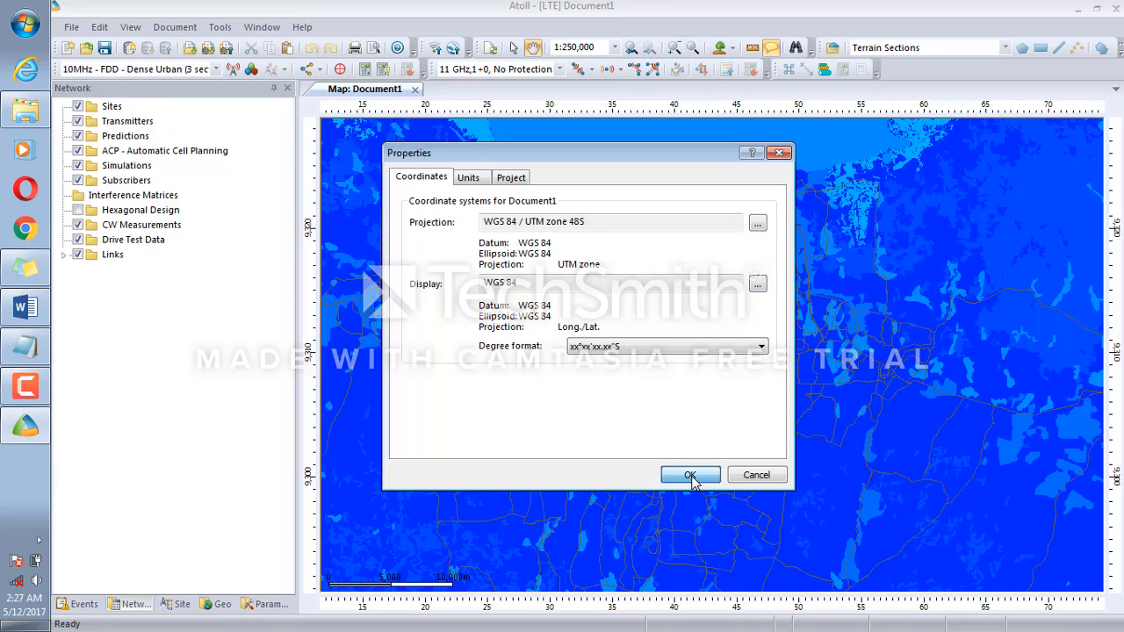
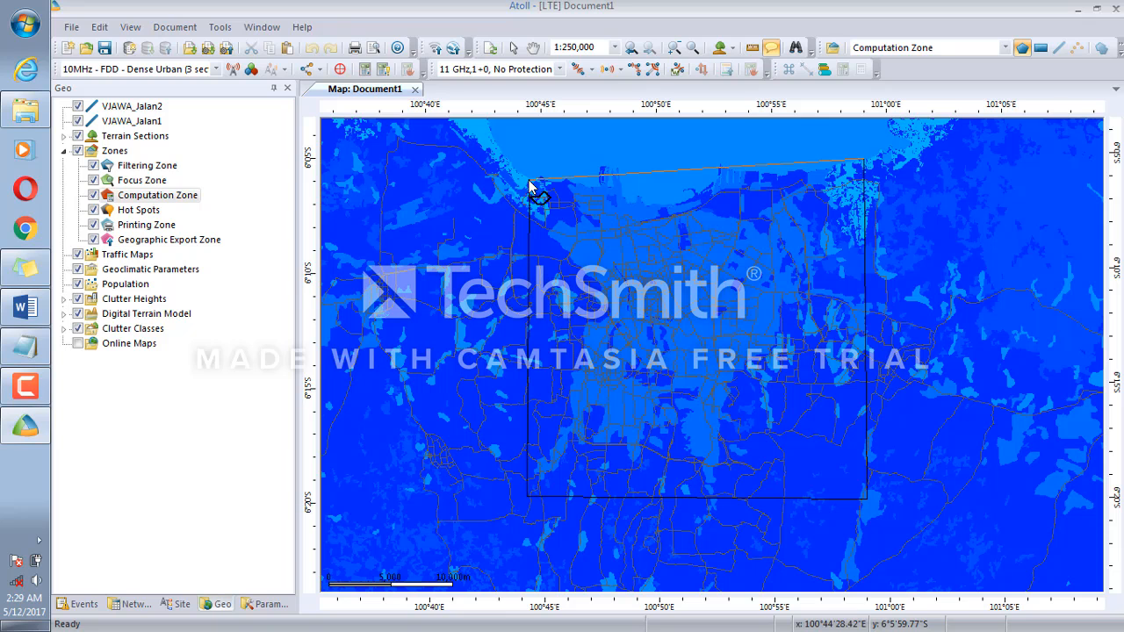
Close the four-sided computation zone of about 716 km² around the dense road network and pull its southeast corner inward
double_click(529, 186)
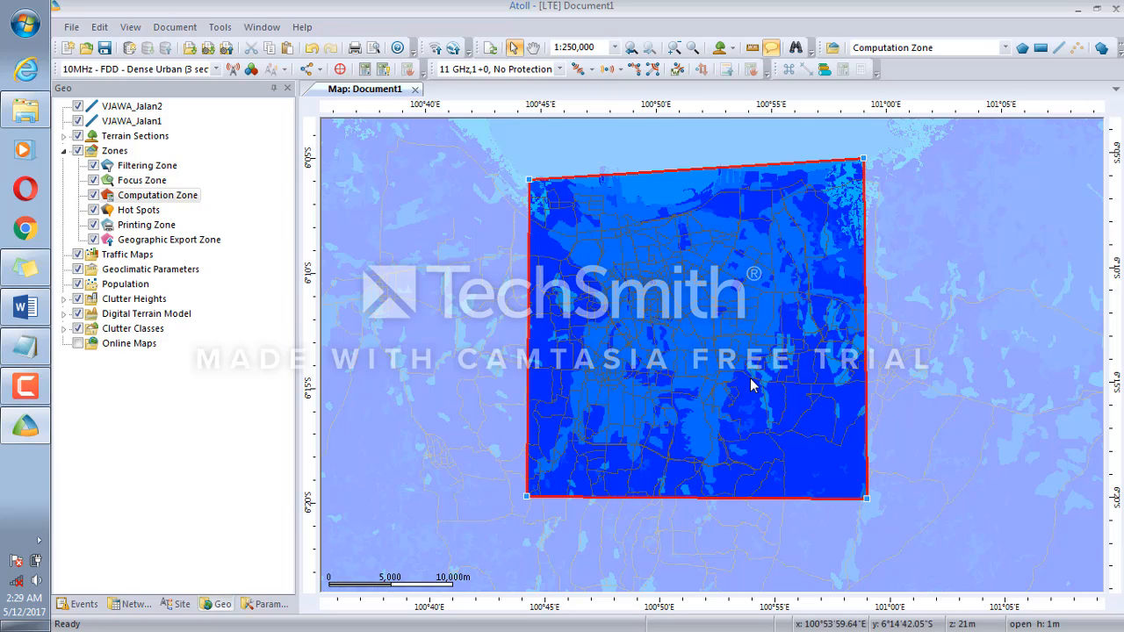
mouse_move(751, 386)
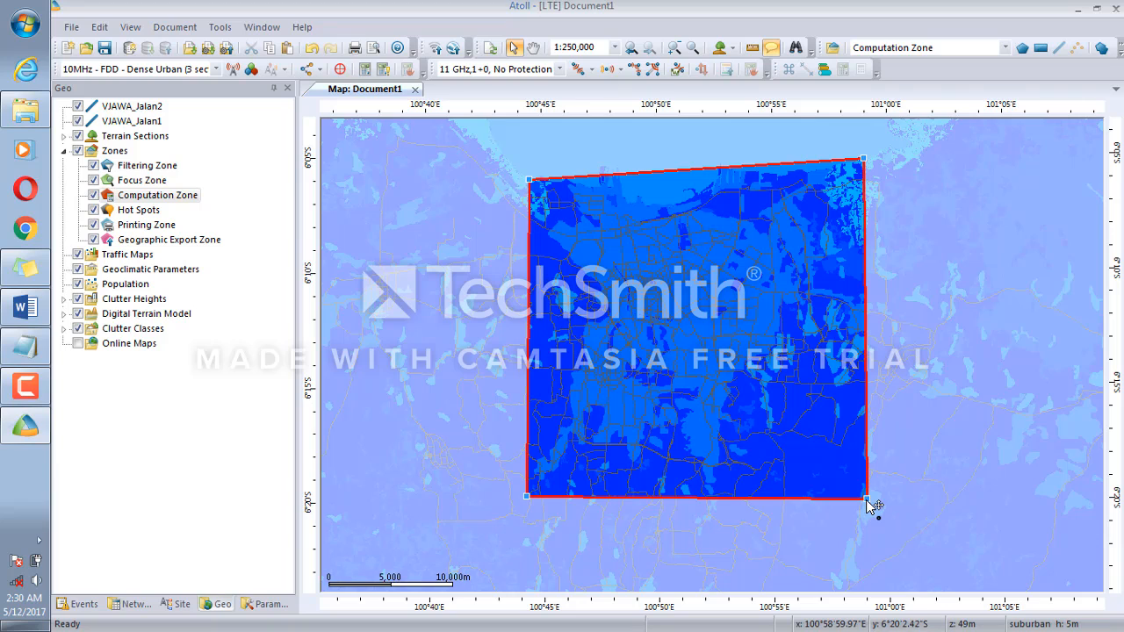
mouse_move(869, 505)
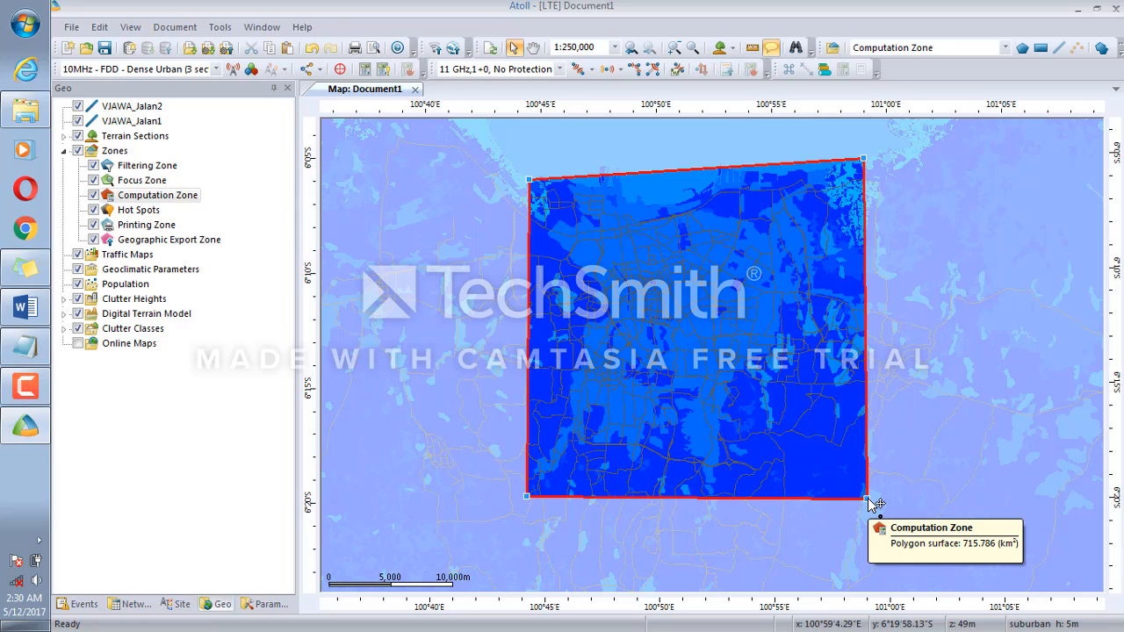
left_click_drag(872, 505, 785, 466)
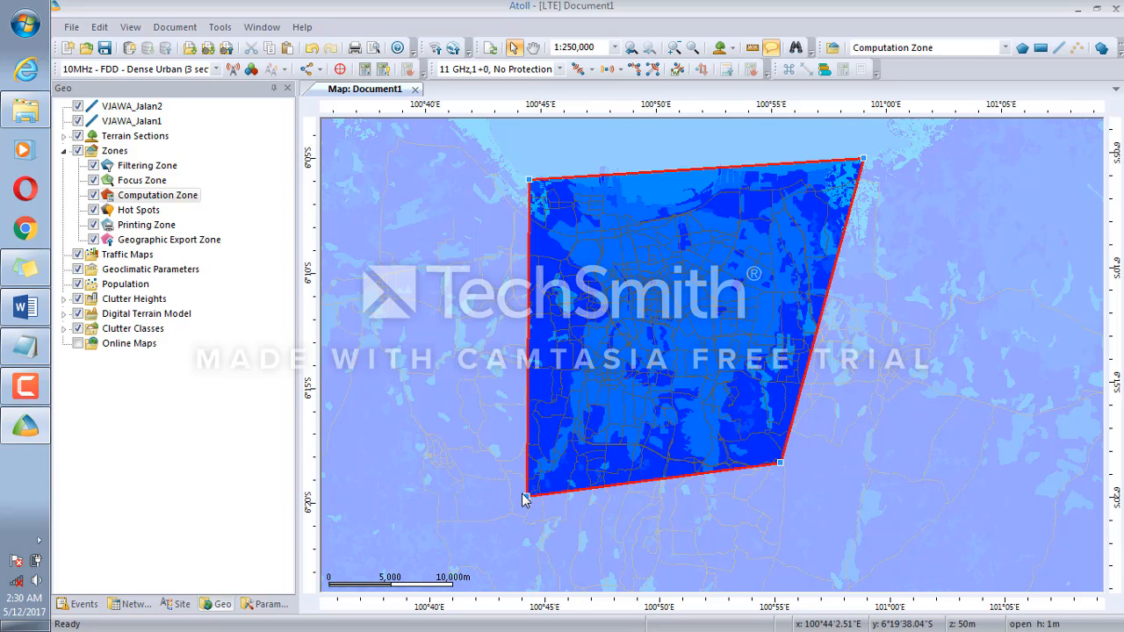
left_click(864, 158)
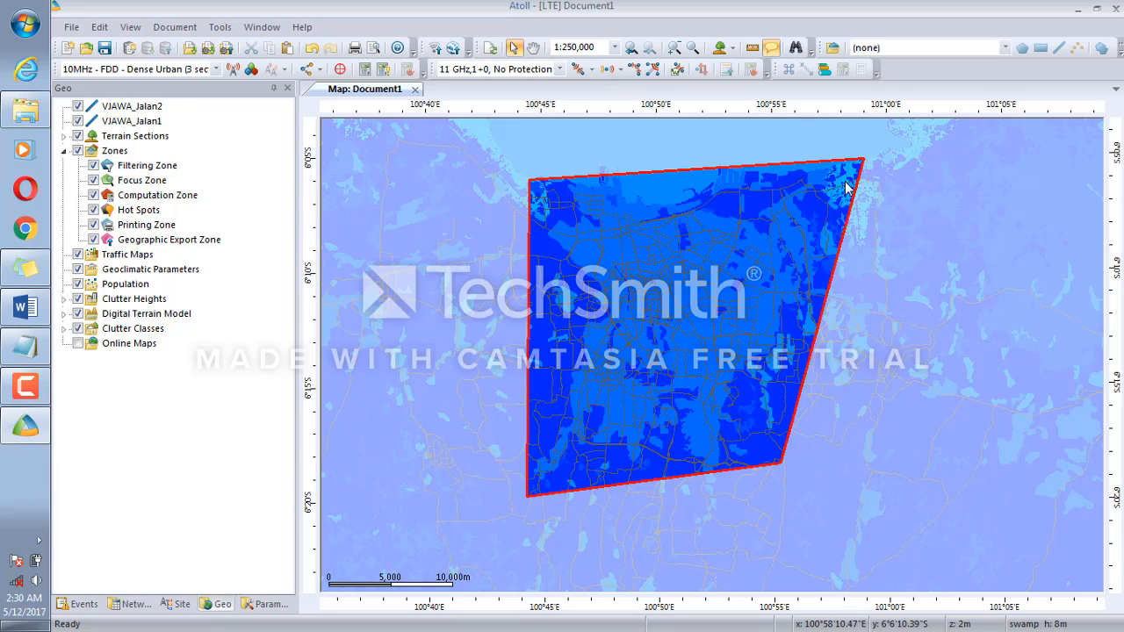
left_click(864, 159)
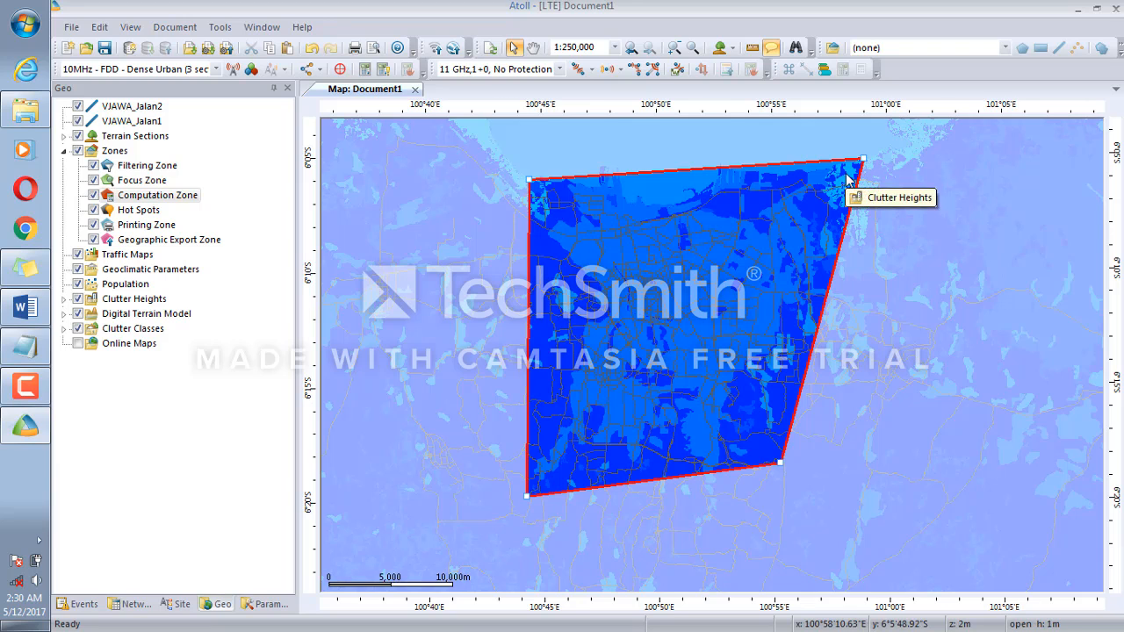
Check the computation zone's surface area and corner coordinates in its properties
left_click(846, 174)
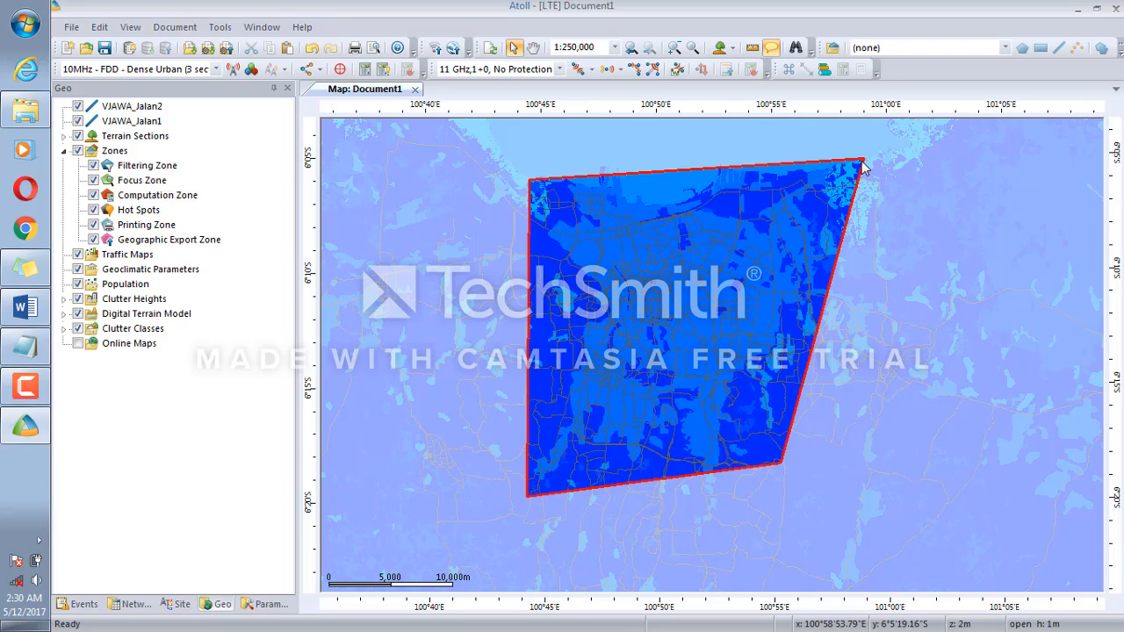
left_click(862, 165)
double_click(862, 165)
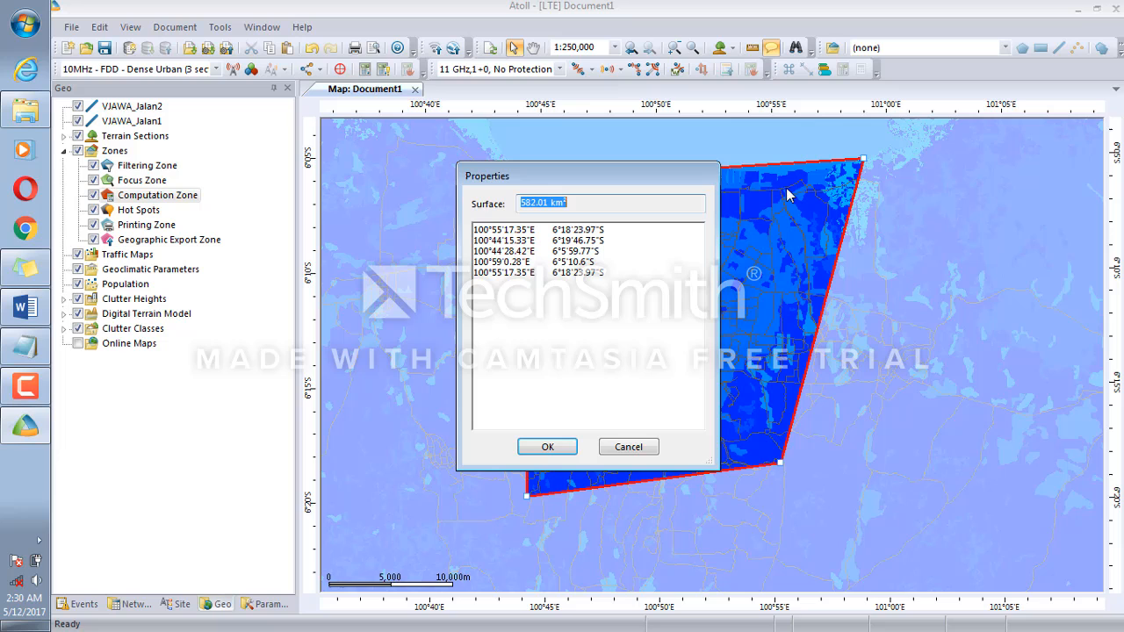
left_click(641, 448)
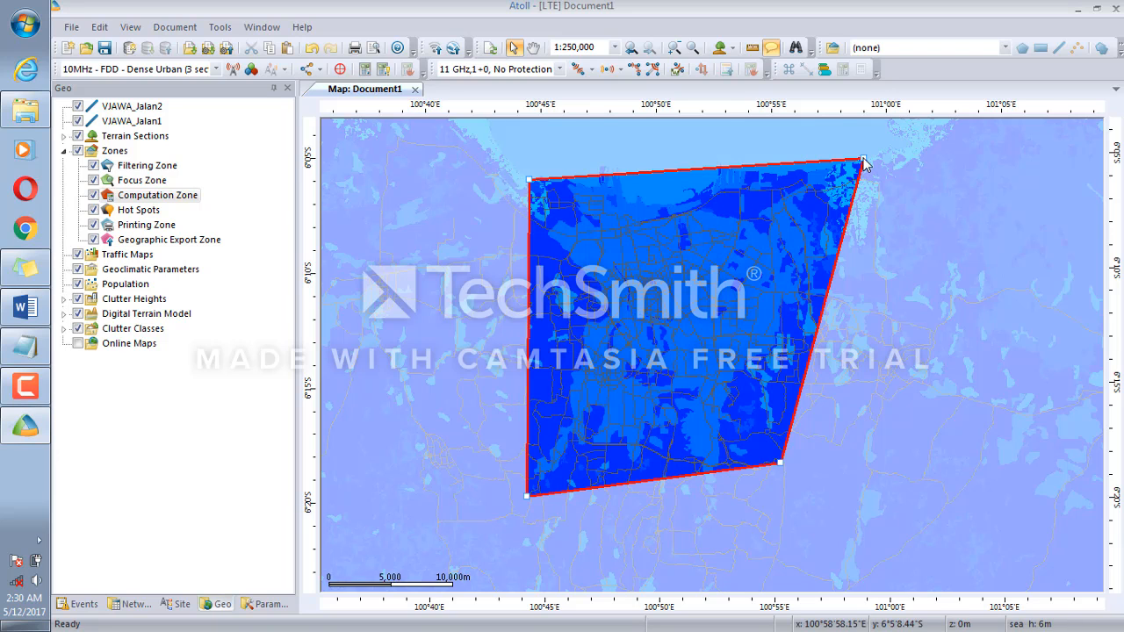
double_click(780, 463)
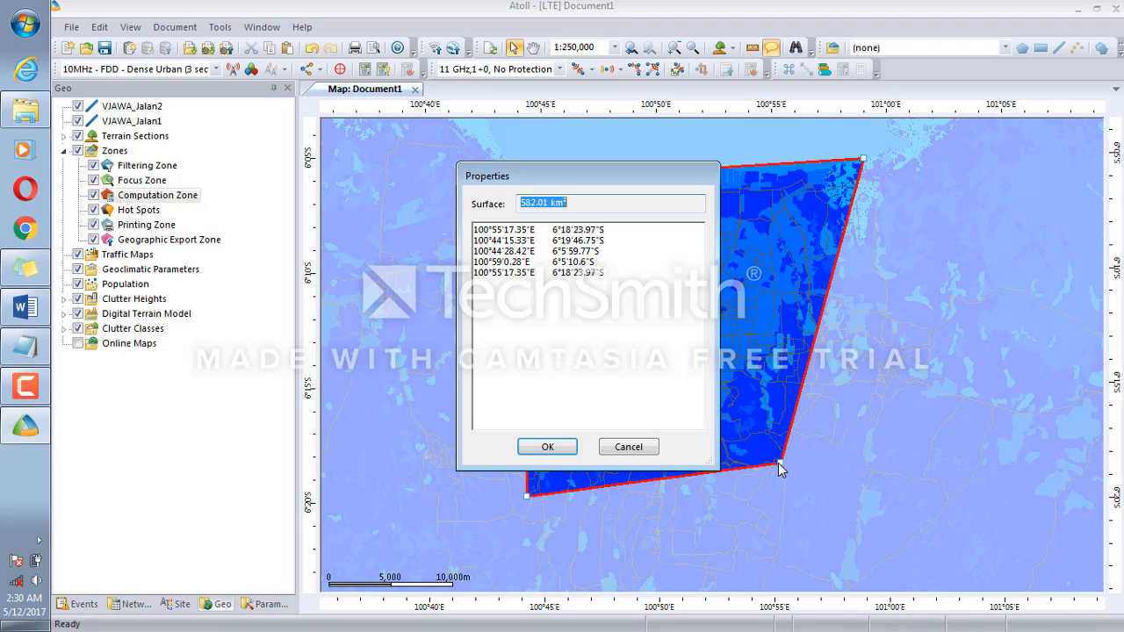
left_click(547, 448)
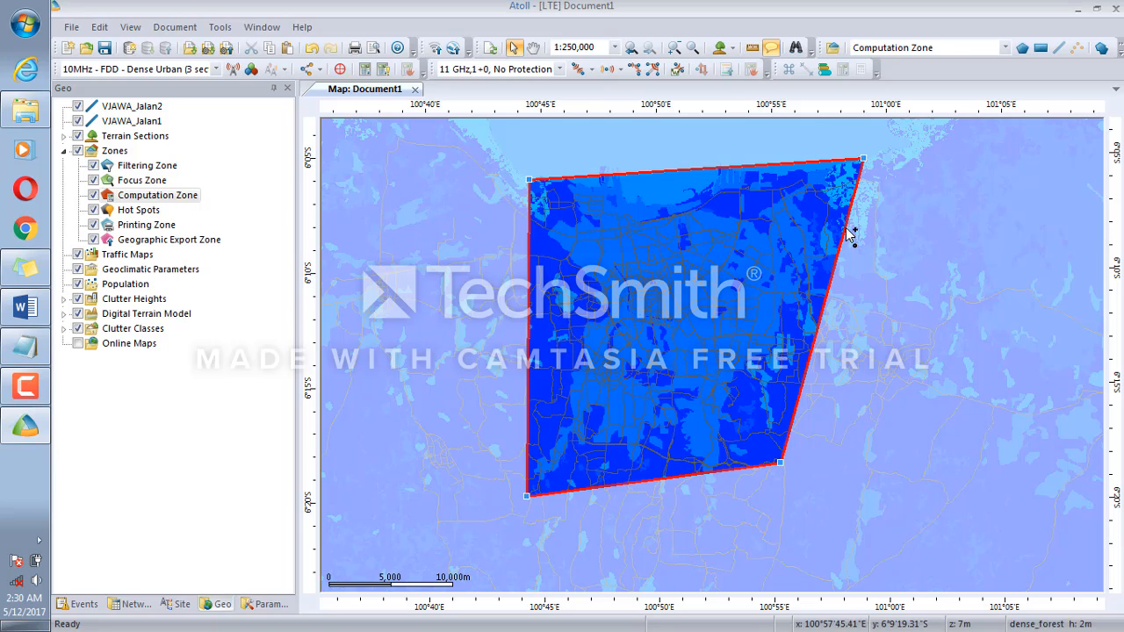
Pull the computation zone's northeast and northwest corners inward to shrink the zone to about 504 km²
left_click_drag(865, 165, 833, 184)
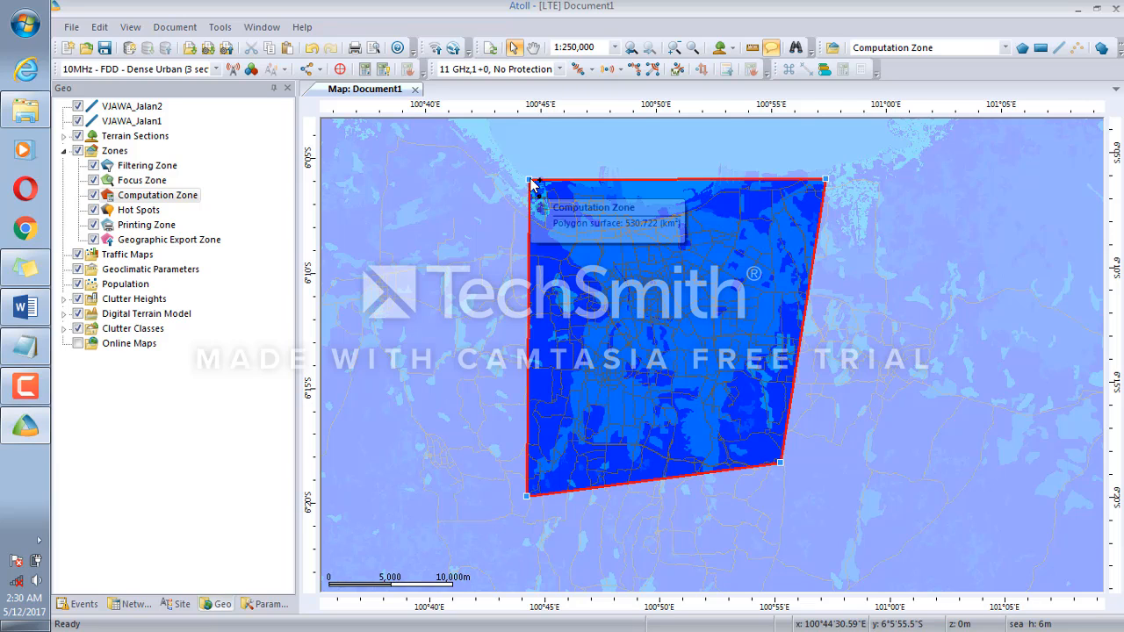
mouse_move(529, 180)
left_mouse_down()
mouse_move(553, 202)
mouse_move(546, 195)
left_mouse_up()
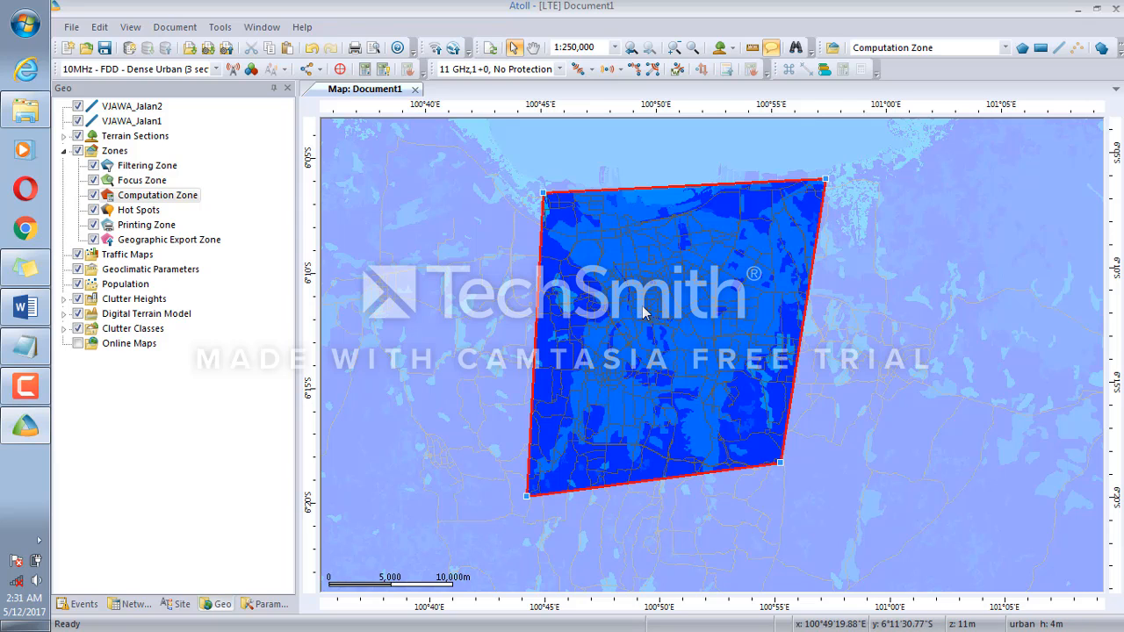
double_click(661, 283)
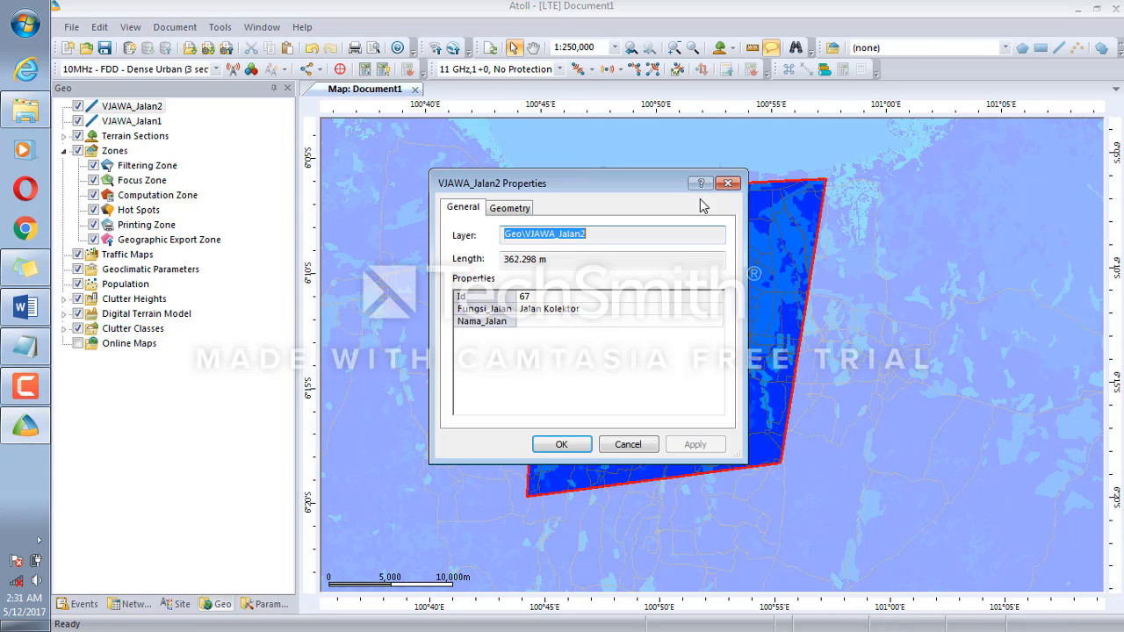
left_click(728, 184)
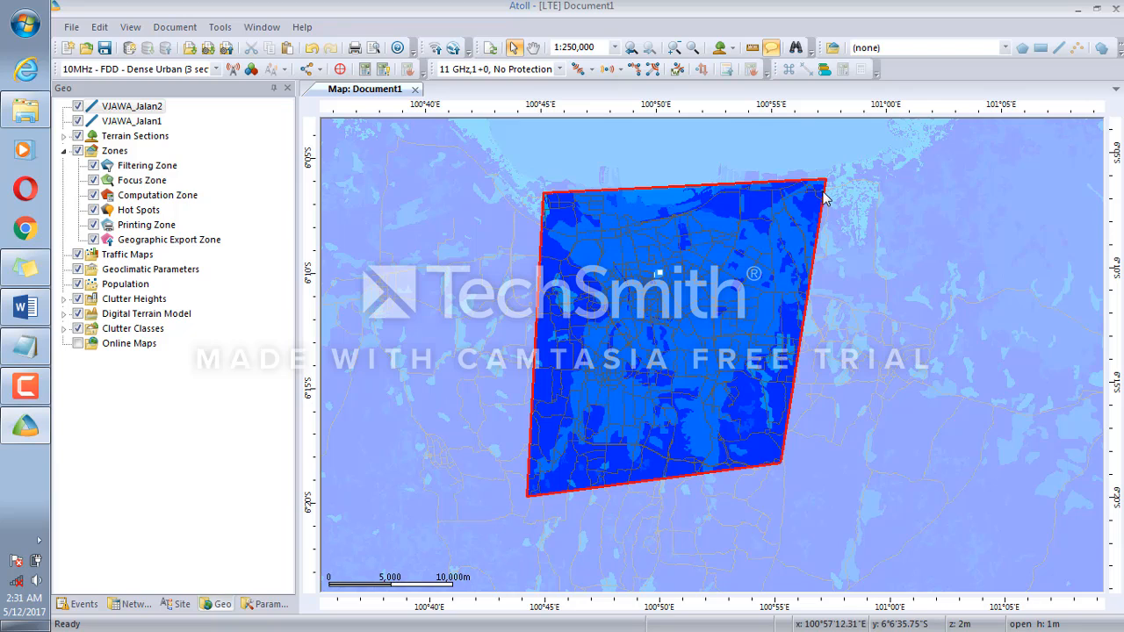
Review the reshaped computation zone's surface area and corner coordinates in its properties
double_click(826, 199)
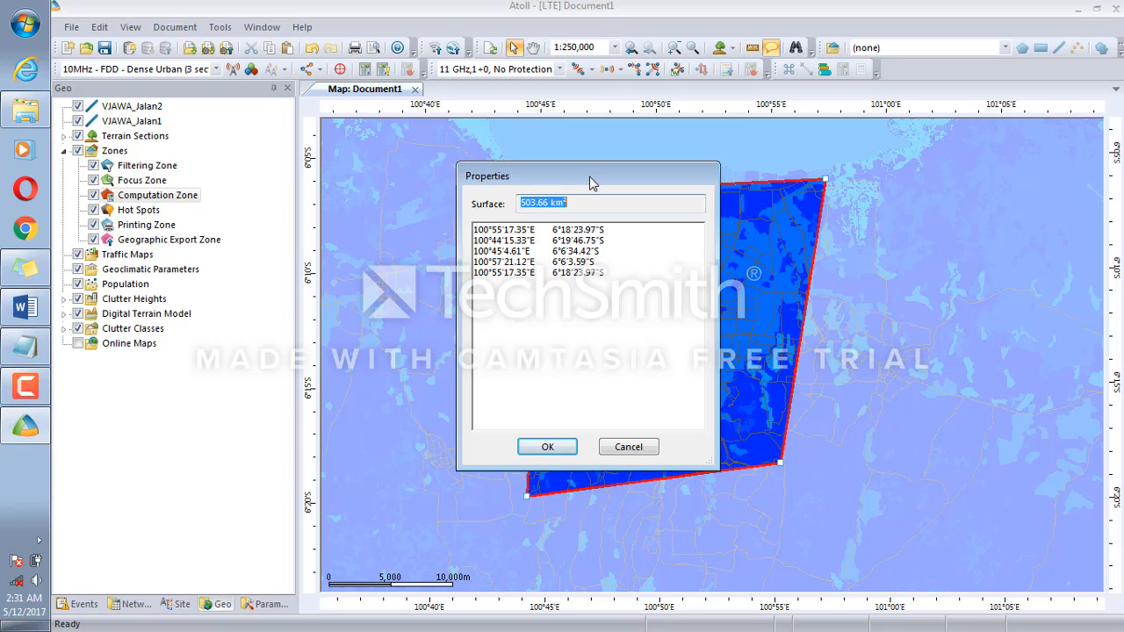
left_click_drag(593, 181, 600, 323)
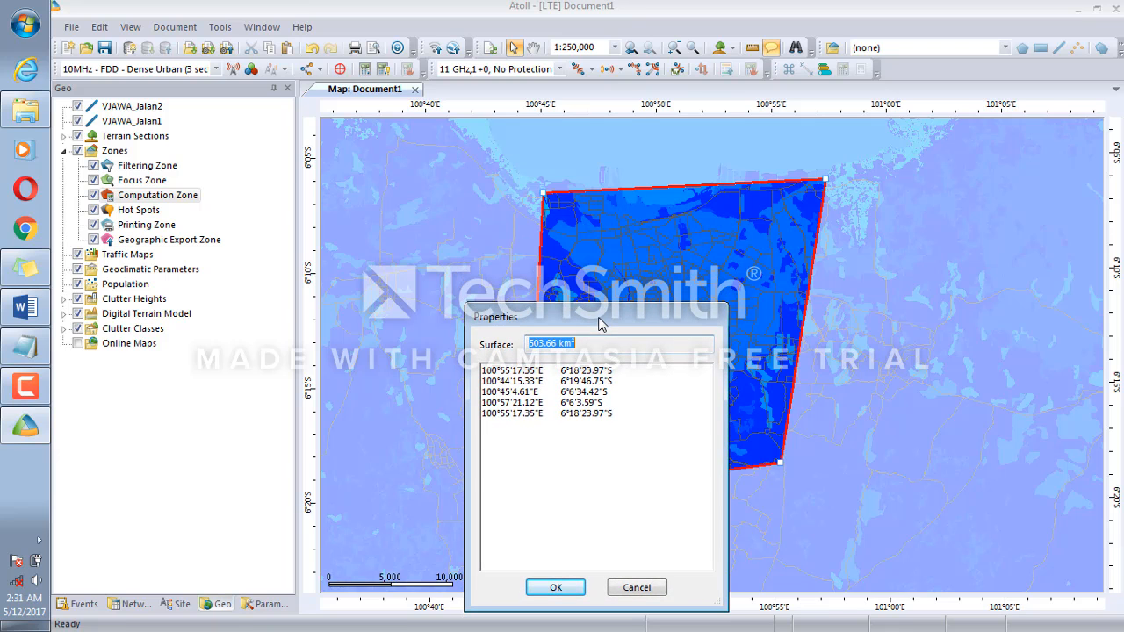
left_click(601, 345)
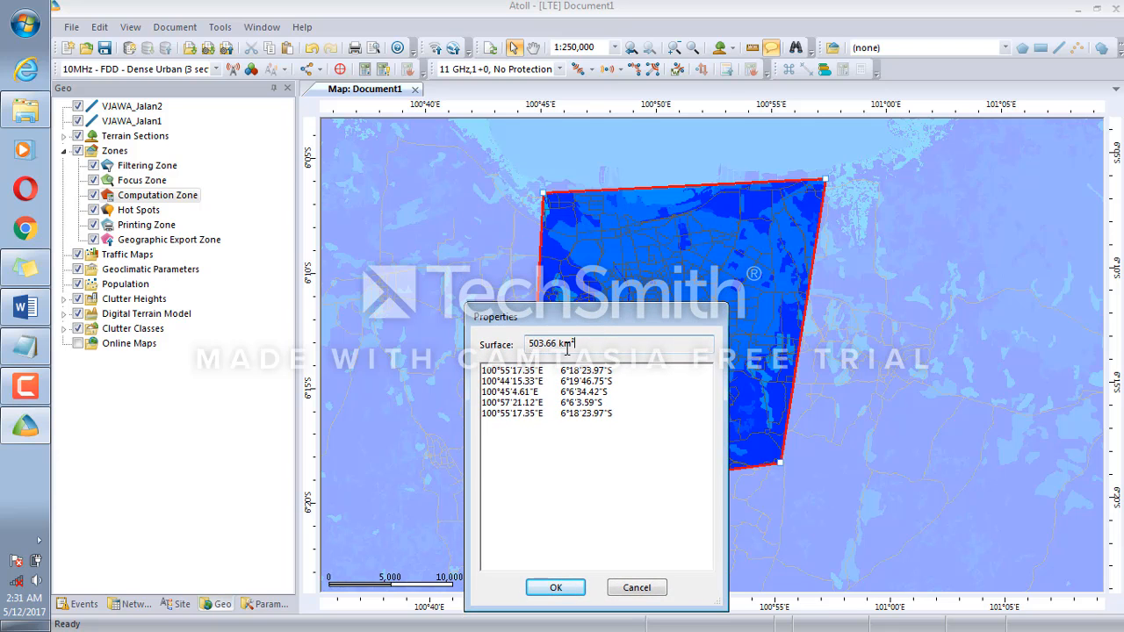
left_click_drag(586, 345, 528, 345)
left_click(591, 344)
left_click(556, 588)
mouse_move(644, 393)
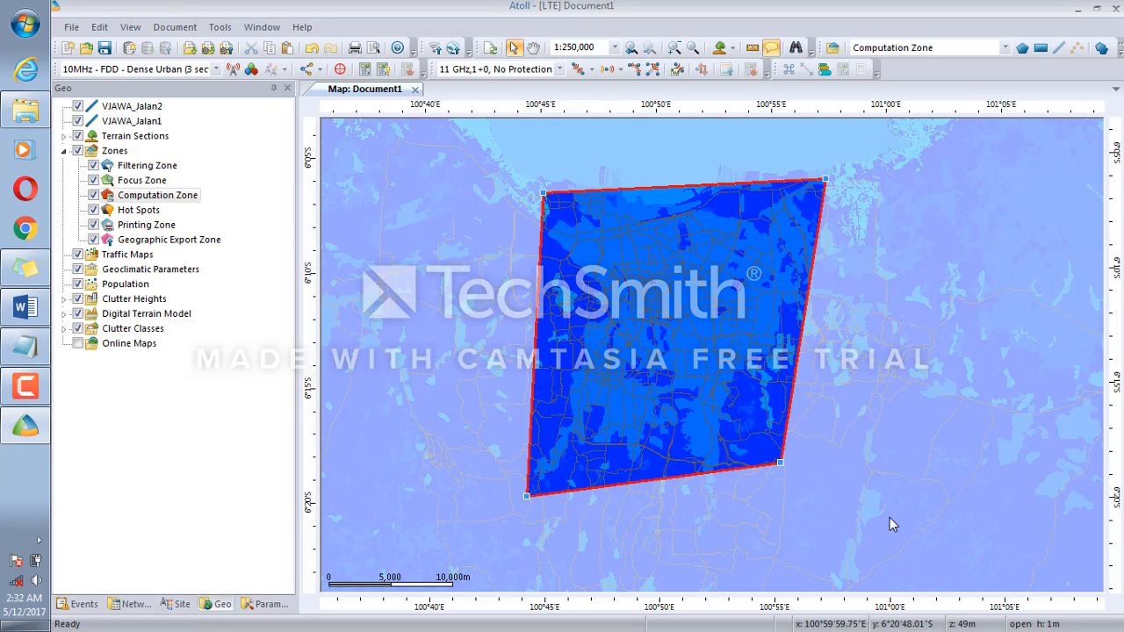
mouse_move(890, 524)
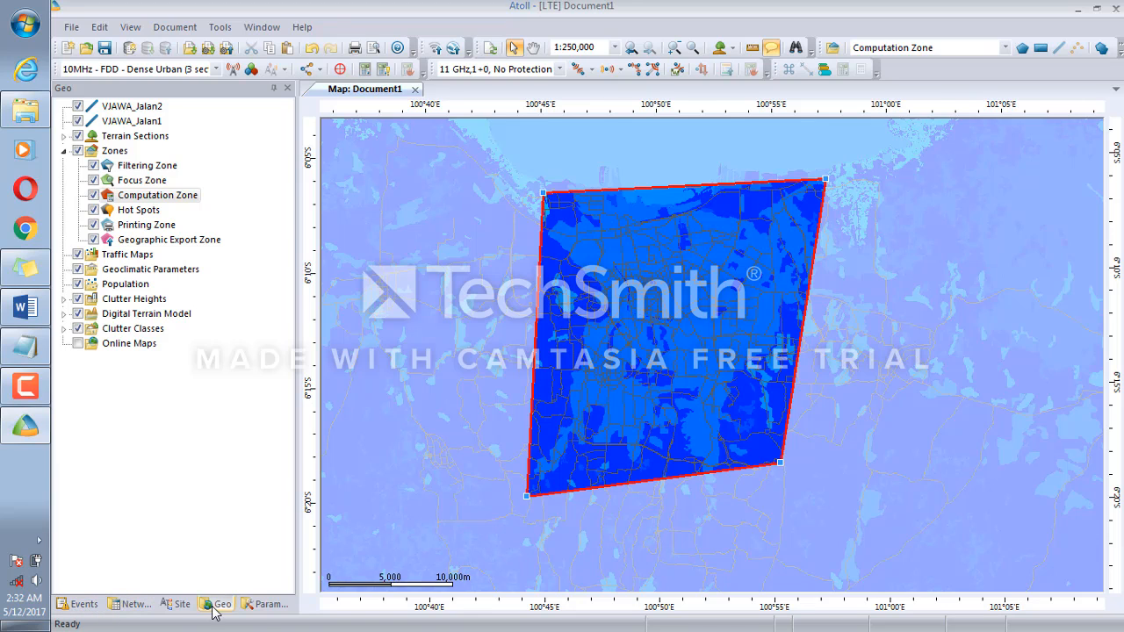
Open the frequency Bands table from the Radio Network Settings parameters and look through the E-UTRA bands
left_click(266, 606)
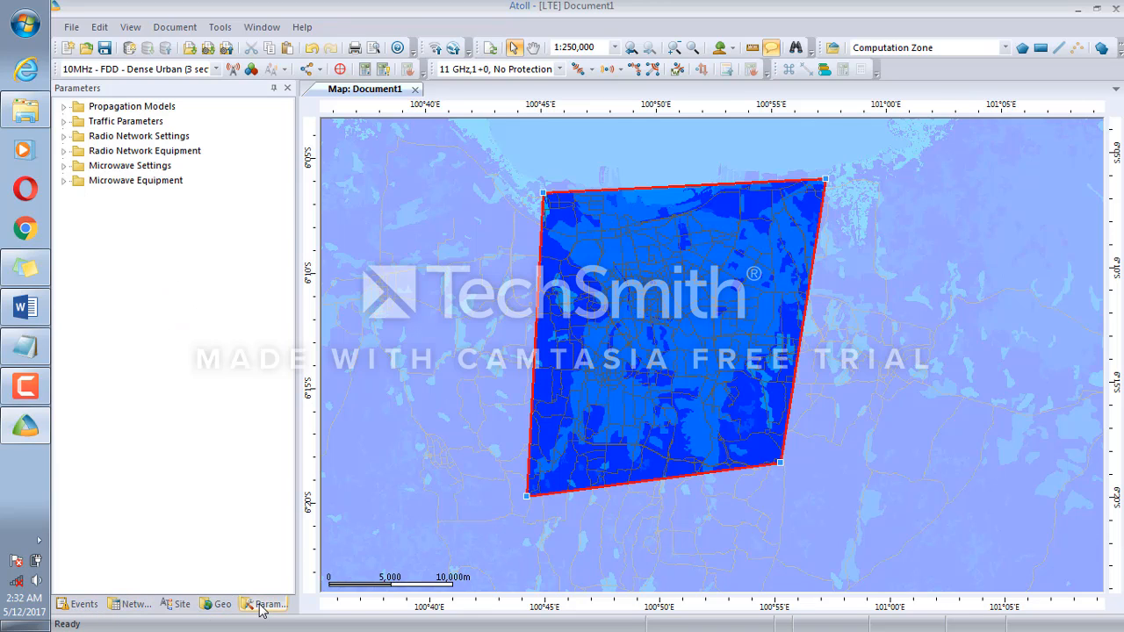
left_click(64, 137)
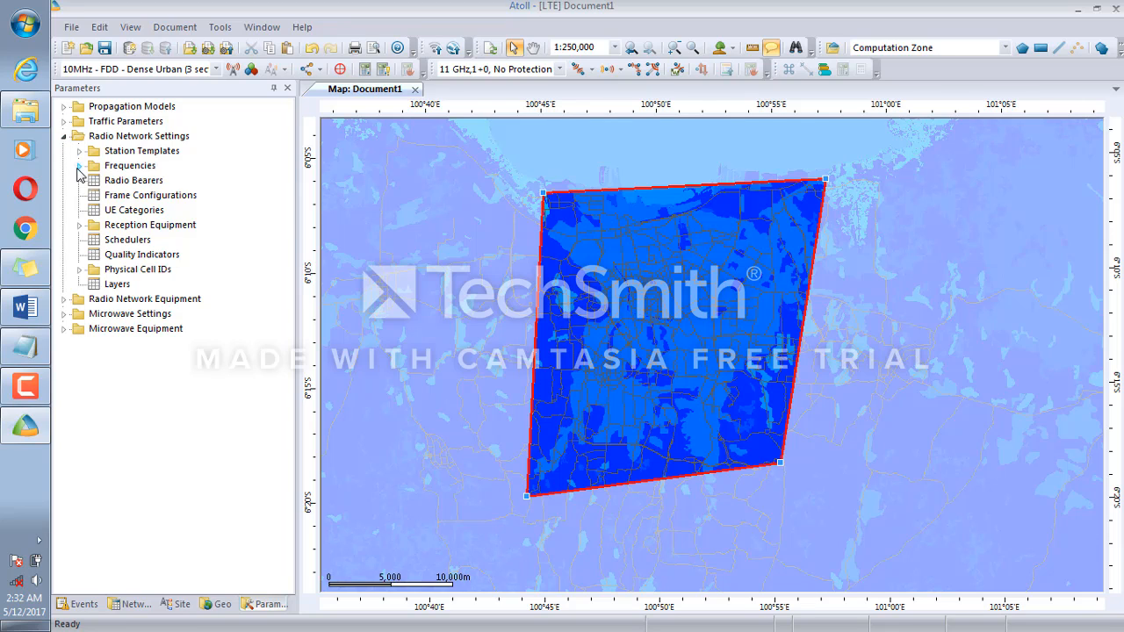
left_click(80, 166)
left_click(129, 182)
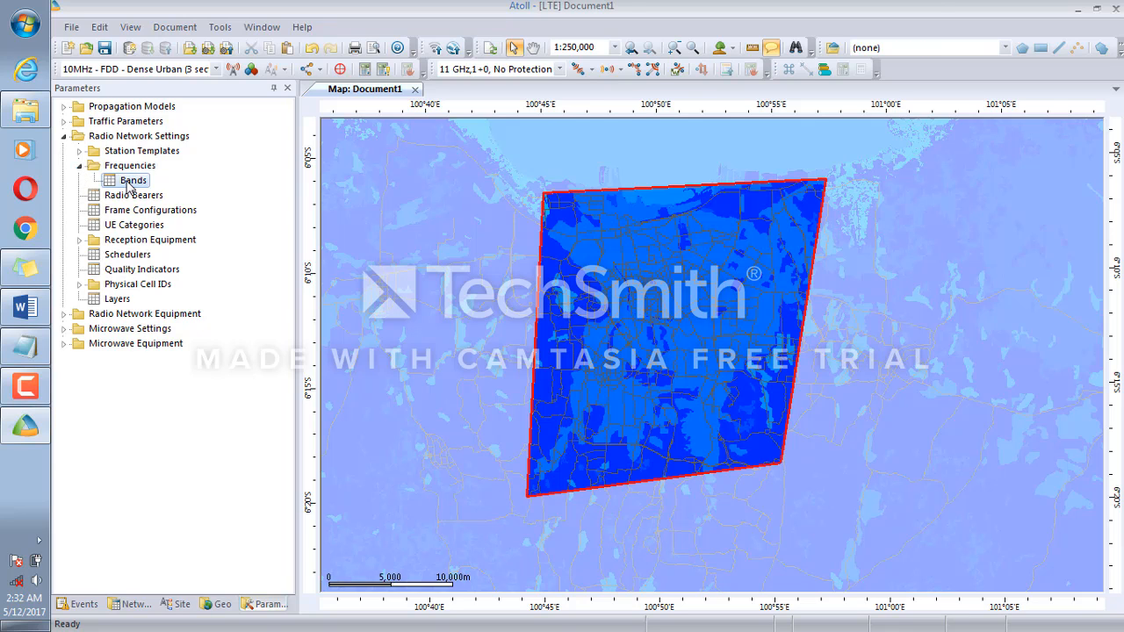
double_click(128, 182)
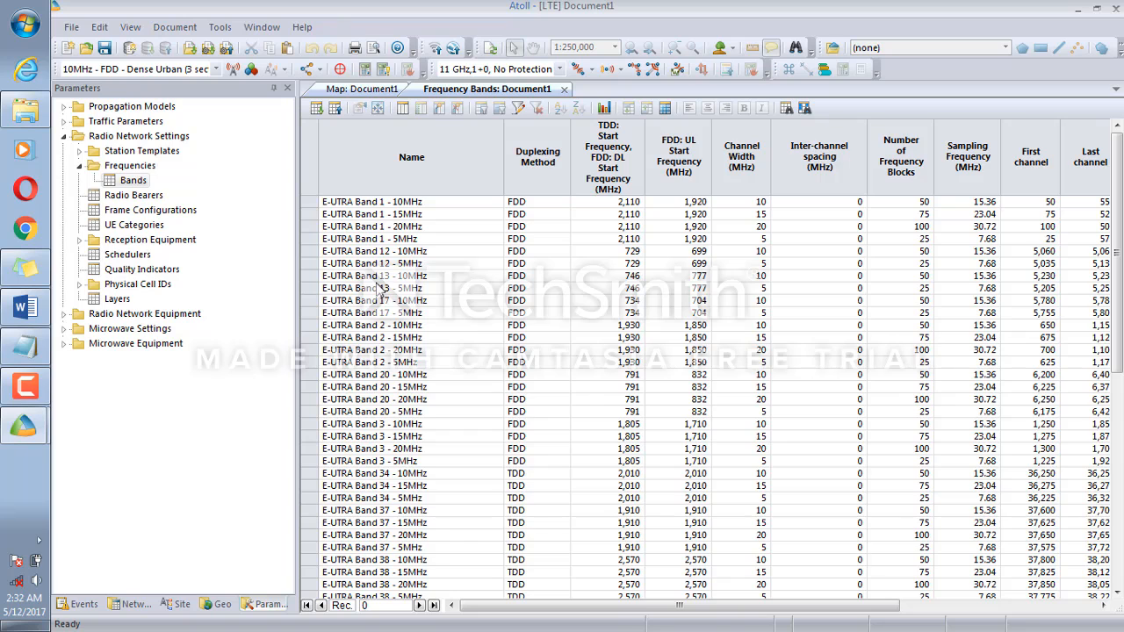
scroll(384, 275, "down", 2)
scroll(384, 275, "up", 2)
scroll(420, 306, "down", 5)
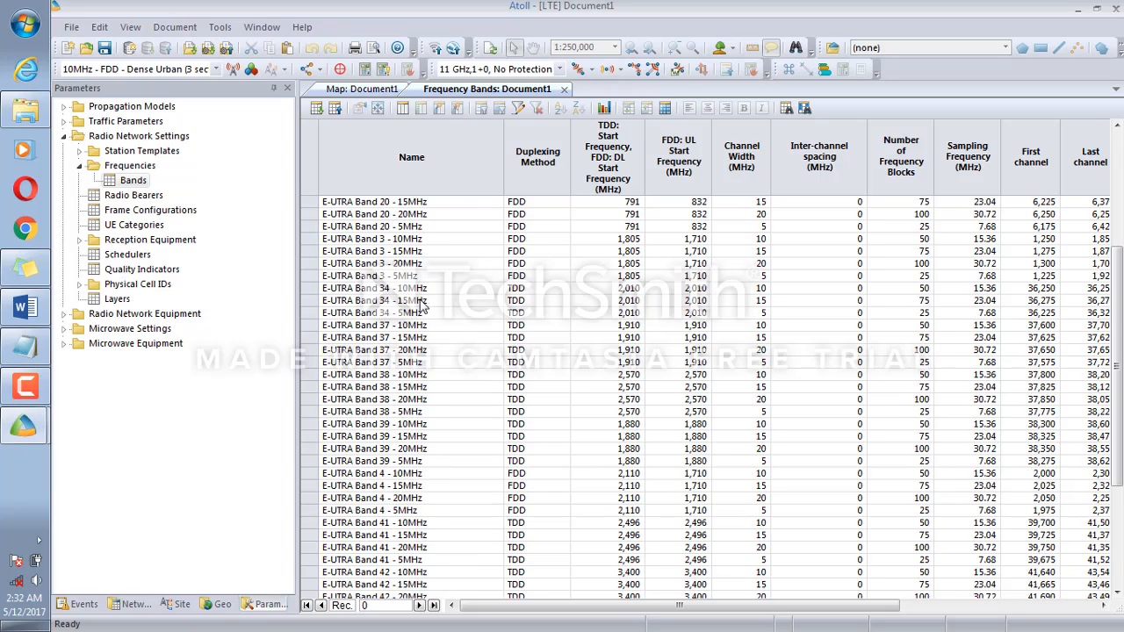
scroll(420, 303, "down", 4)
scroll(422, 302, "up", 9)
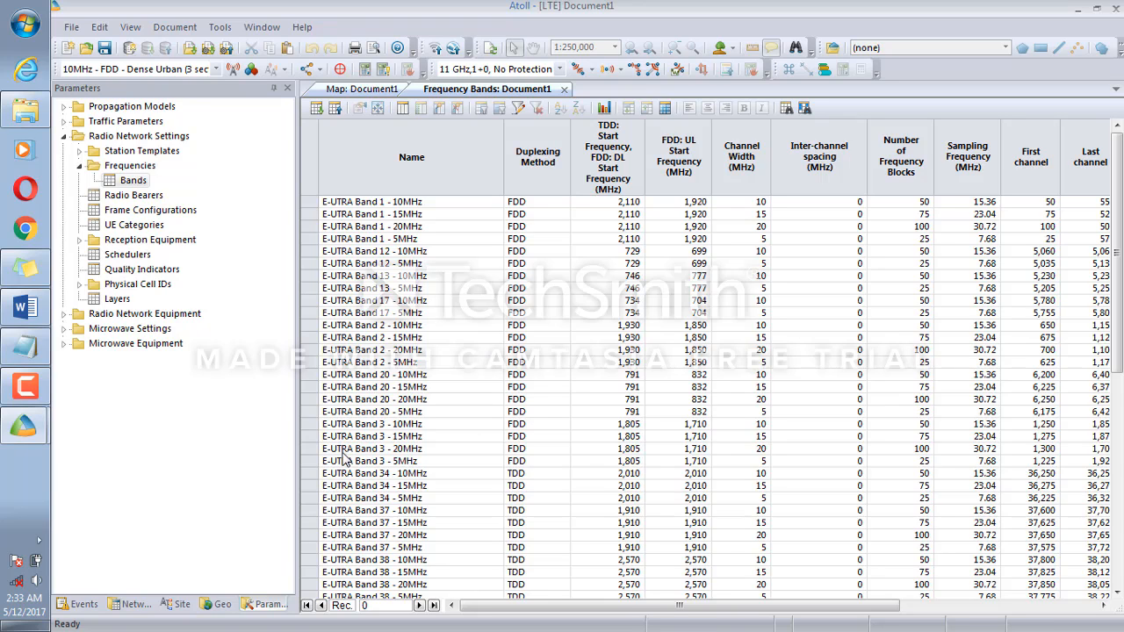
Copy the E-UTRA Band 3 - 15MHz record and paste it as a new record at the end of the table
left_click(312, 436)
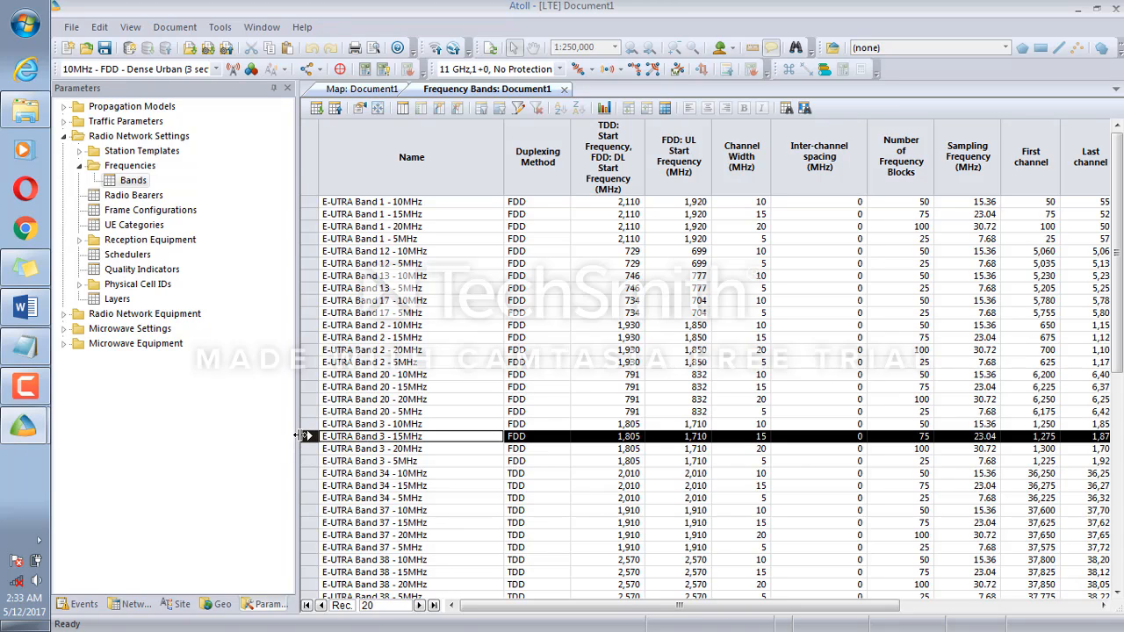
right_click(309, 437)
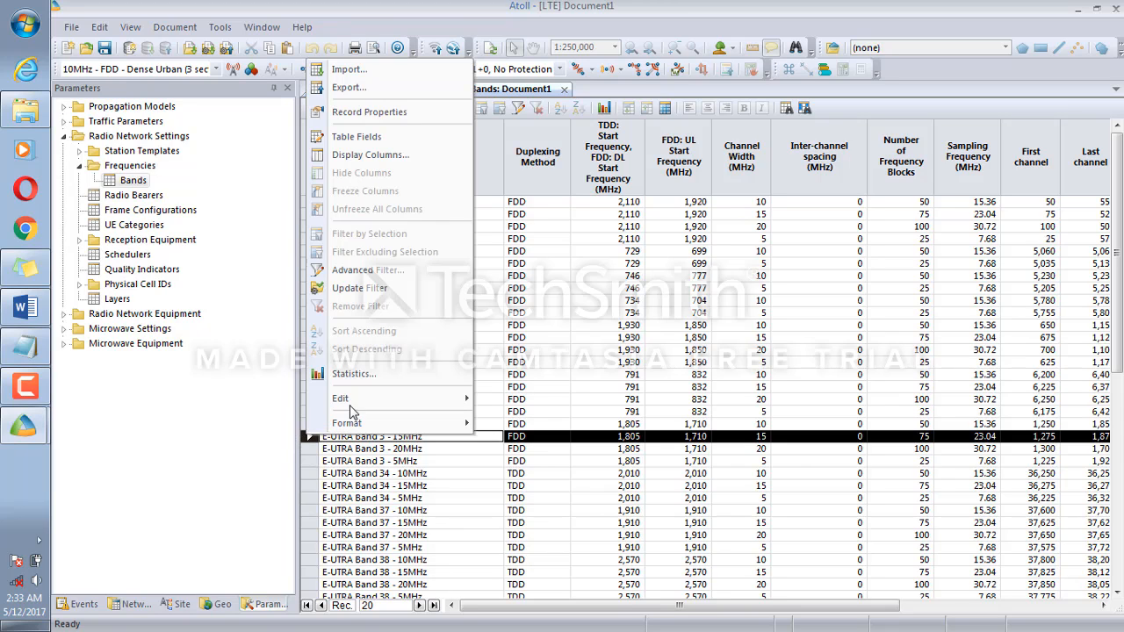
mouse_move(354, 403)
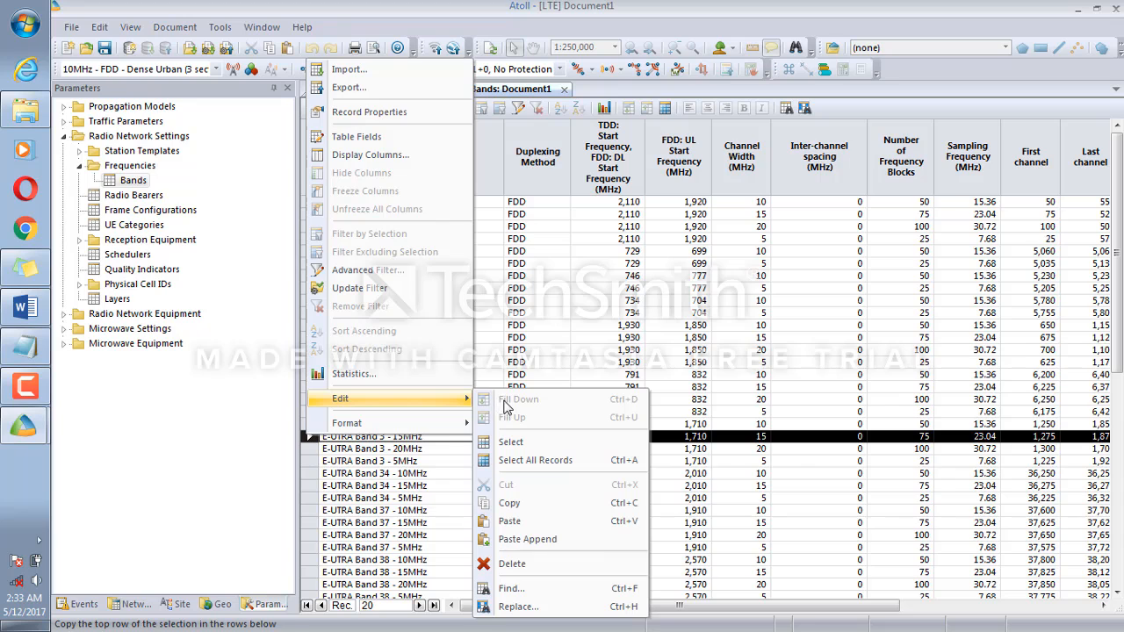
left_click(510, 503)
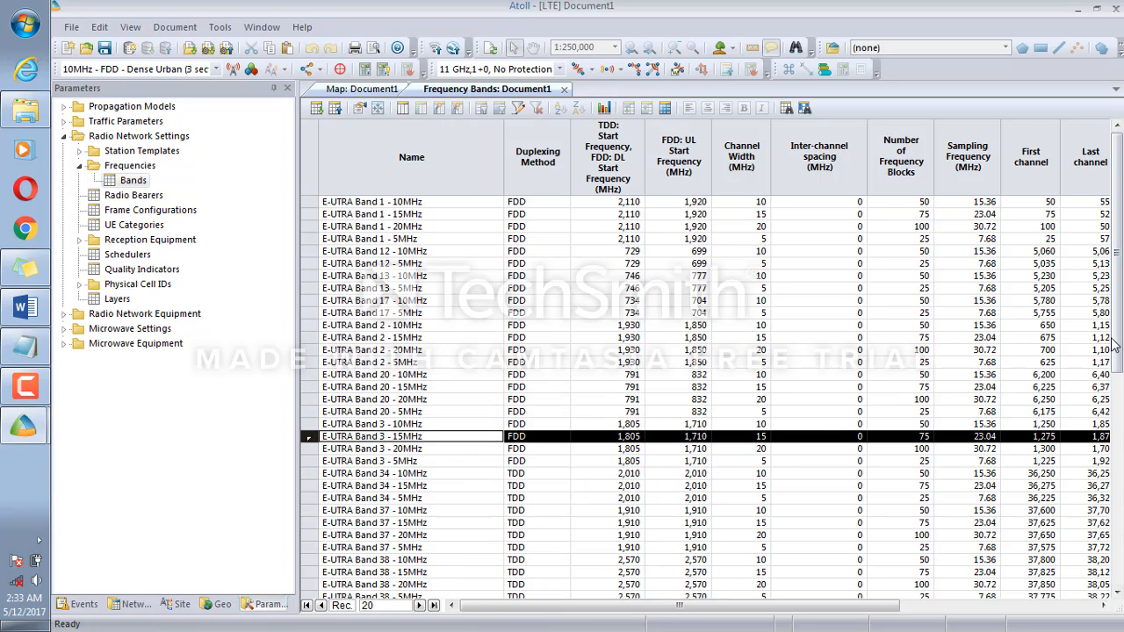
left_click_drag(1114, 344, 1114, 573)
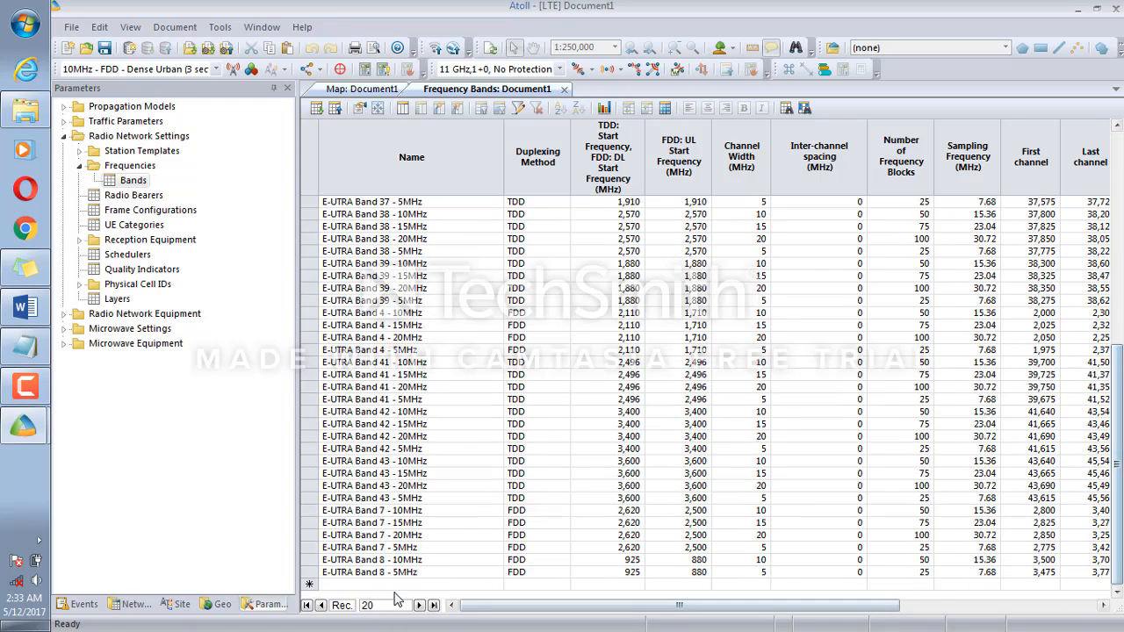
right_click(310, 584)
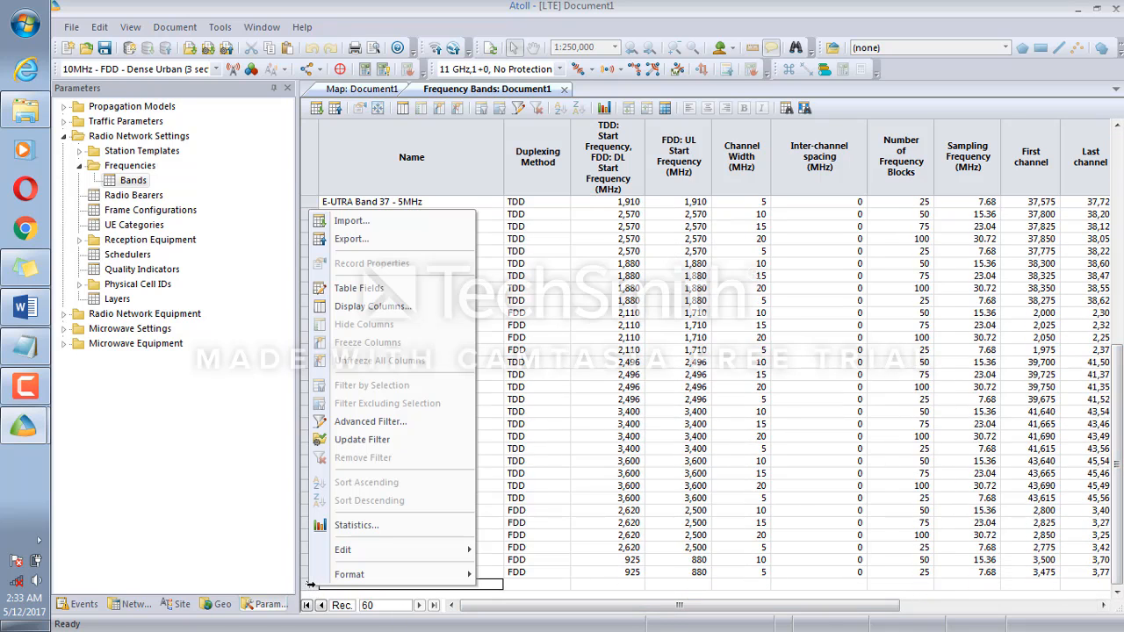
mouse_move(437, 553)
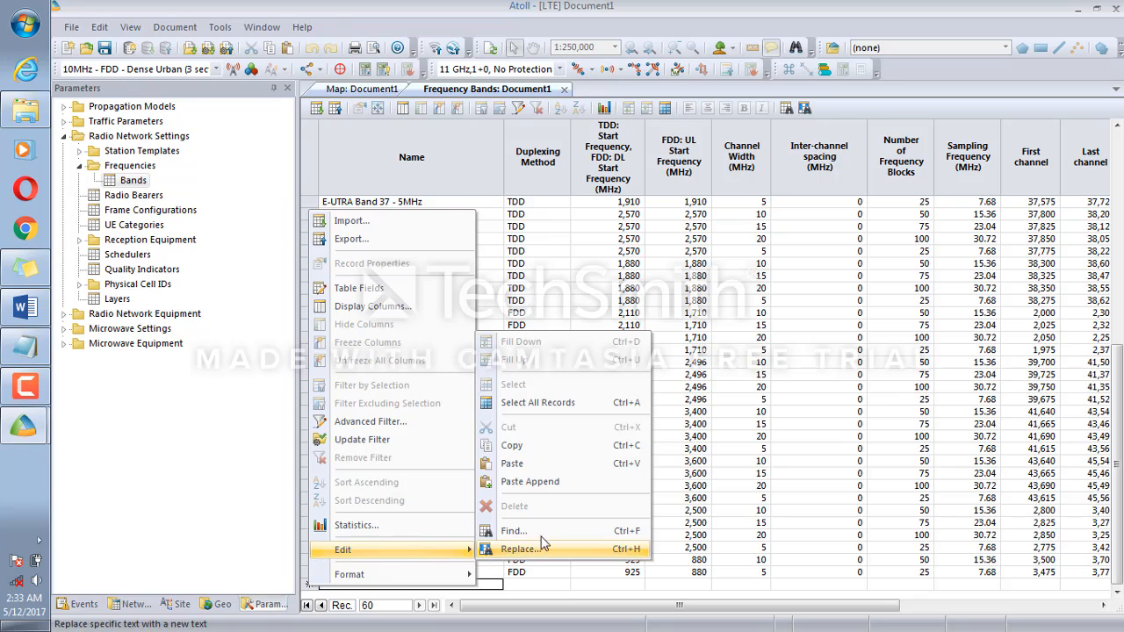
left_click(583, 464)
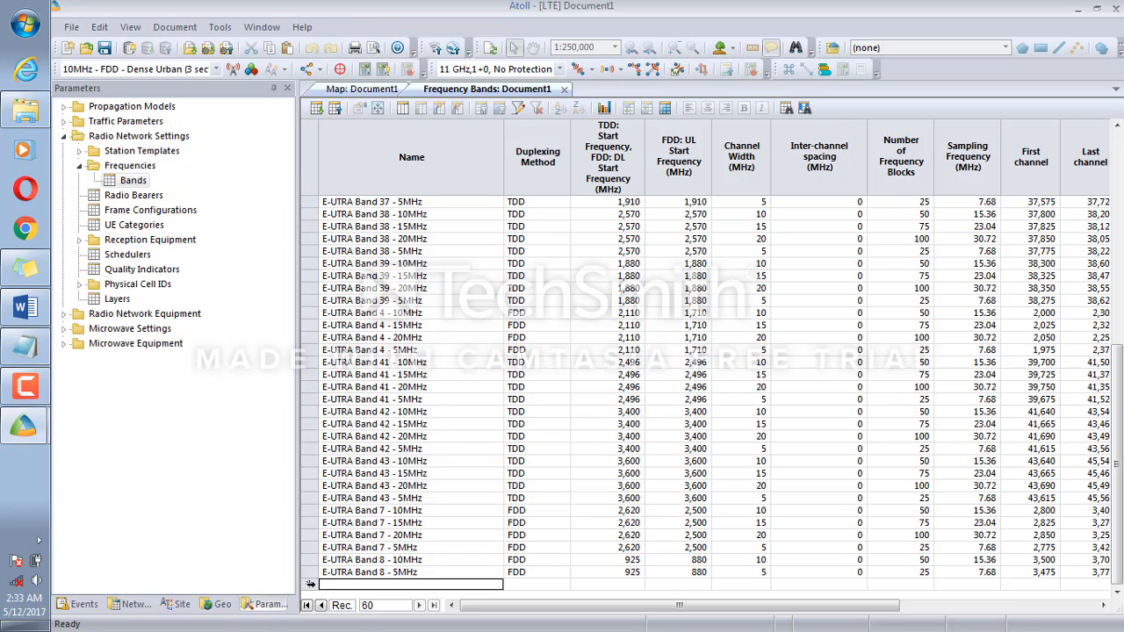
left_click(310, 585)
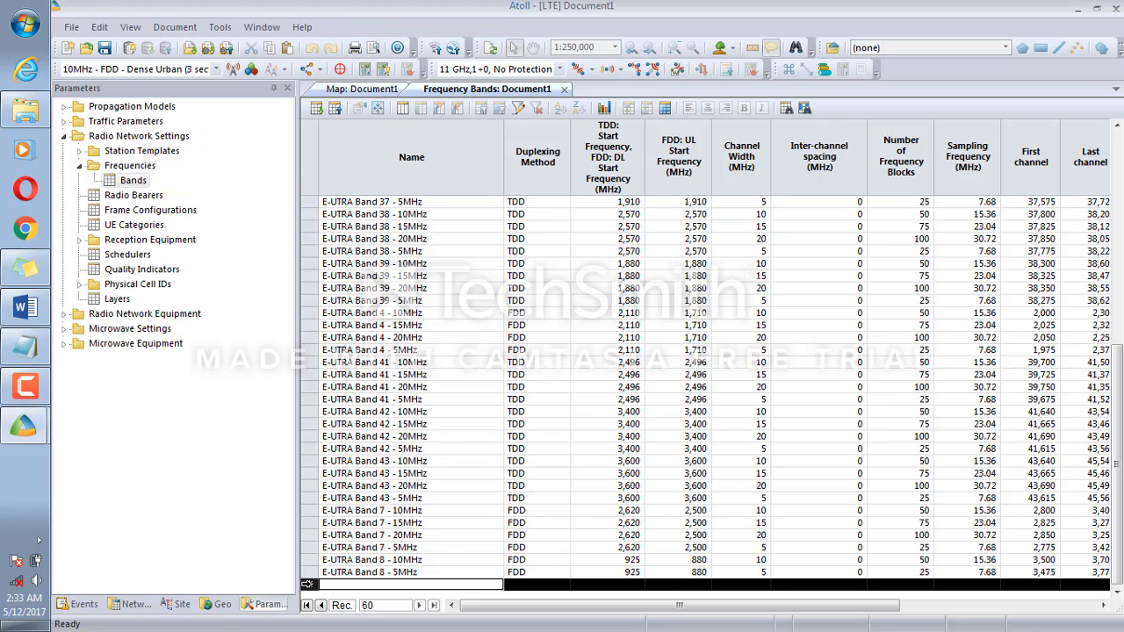
right_click(310, 584)
mouse_move(365, 547)
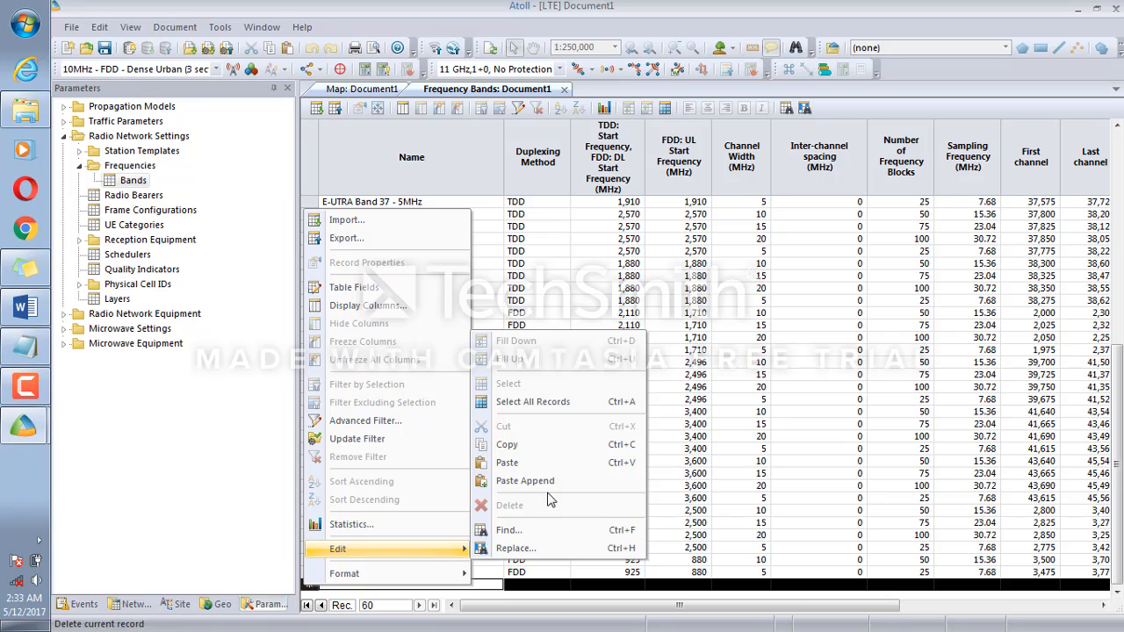
left_click(561, 461)
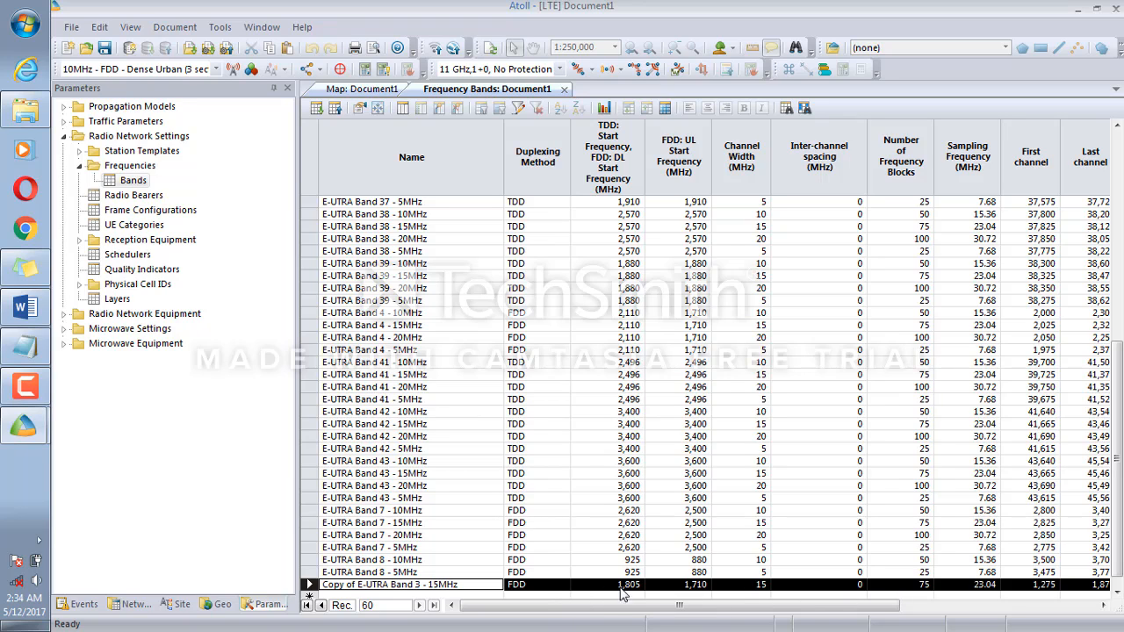
Open the copied band's record properties and enter the student's first name followed by "Komsel" as its name
double_click(362, 588)
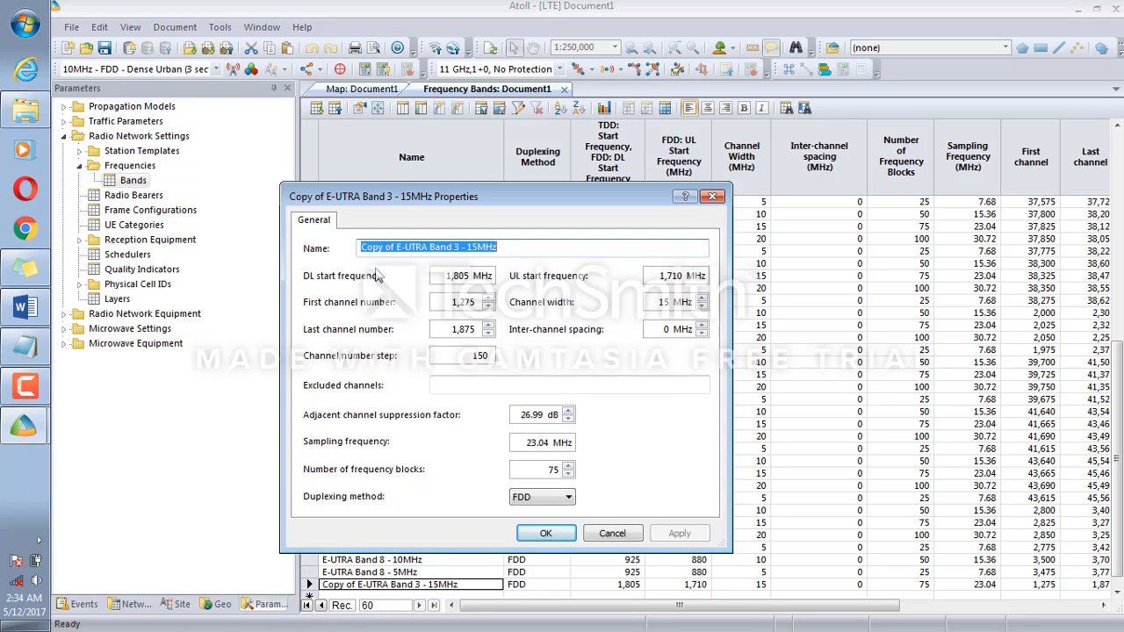
left_click_drag(384, 208, 481, 200)
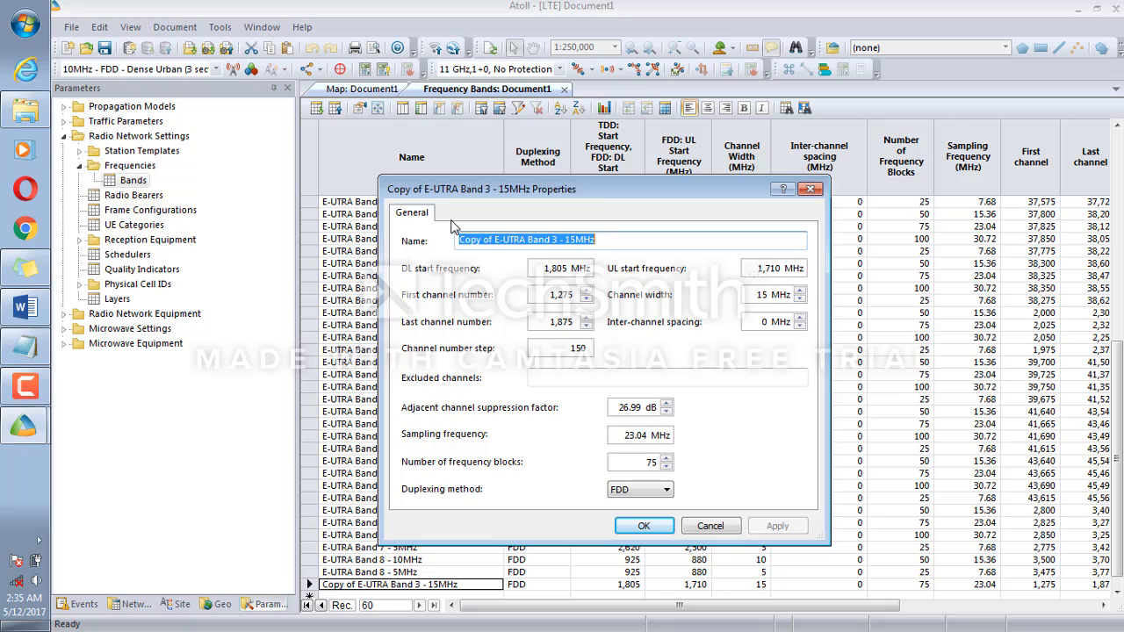
type("Rio")
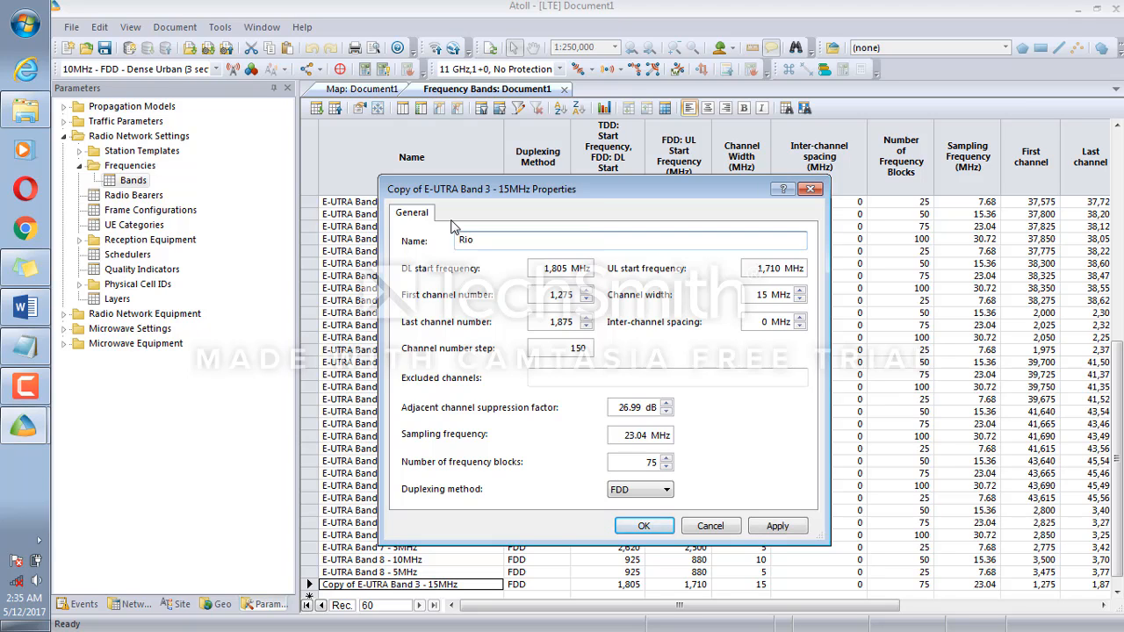
type("Komsel")
Switch to the UNIT V Word document, review the EARFCN calculations under Tugas 5.2, and return to Atoll's band properties
left_click(10, 312)
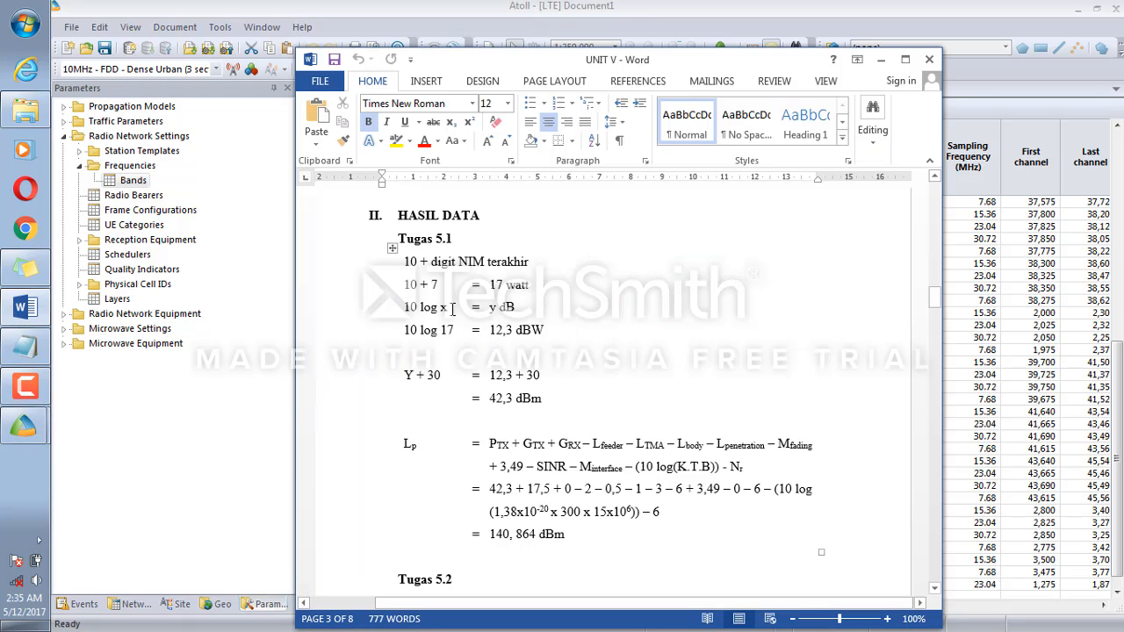
scroll(453, 308, "down", 4)
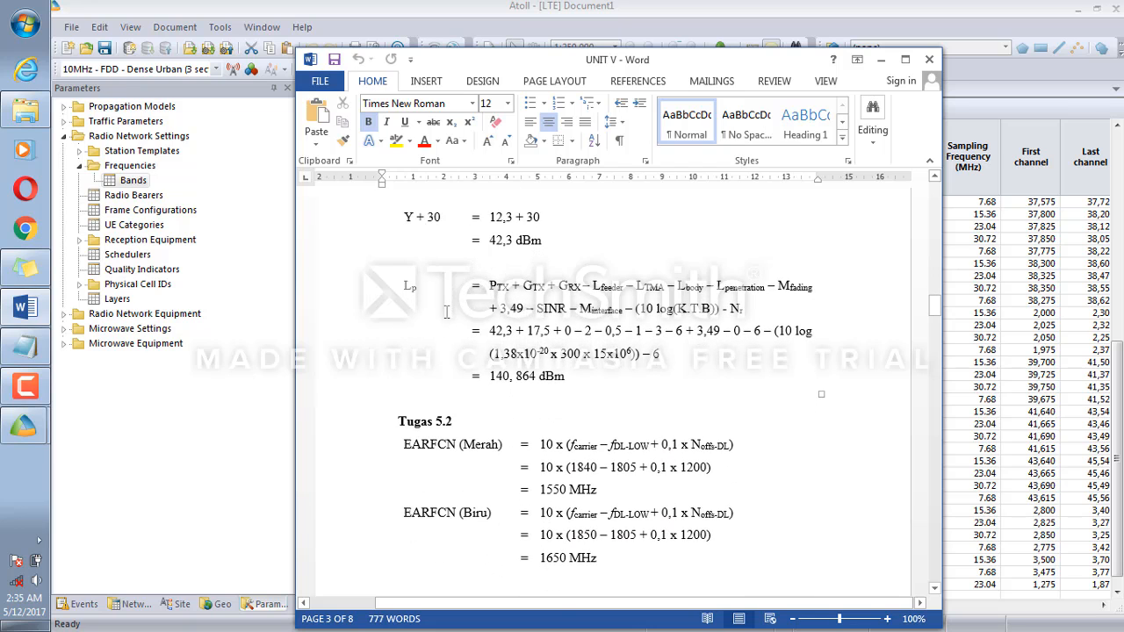
scroll(446, 312, "down", 5)
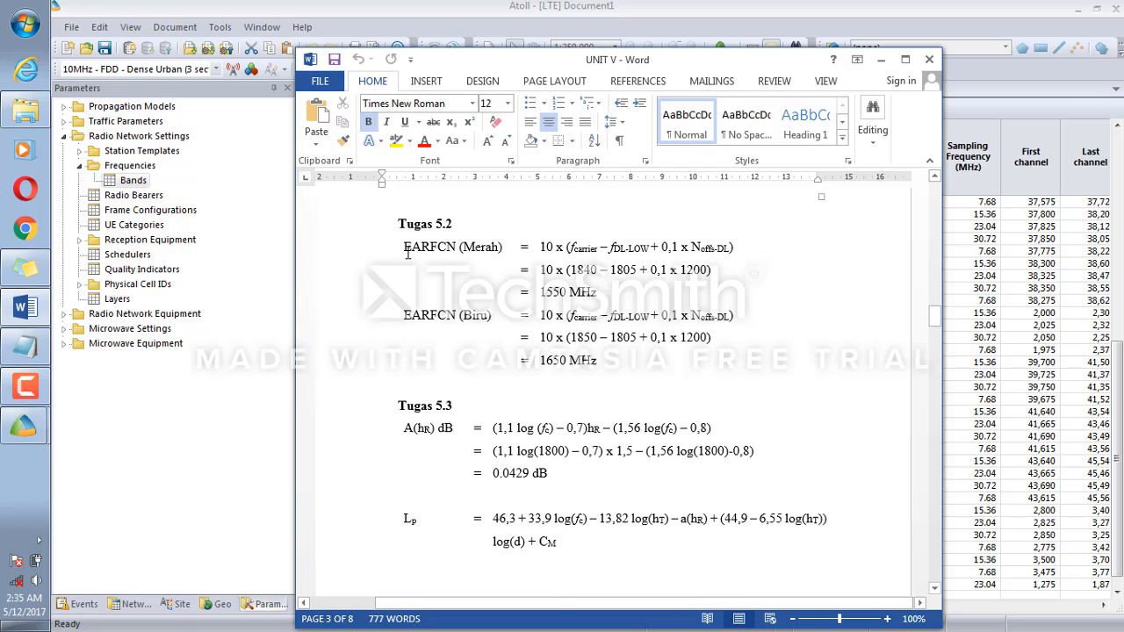
left_click_drag(407, 252, 897, 381)
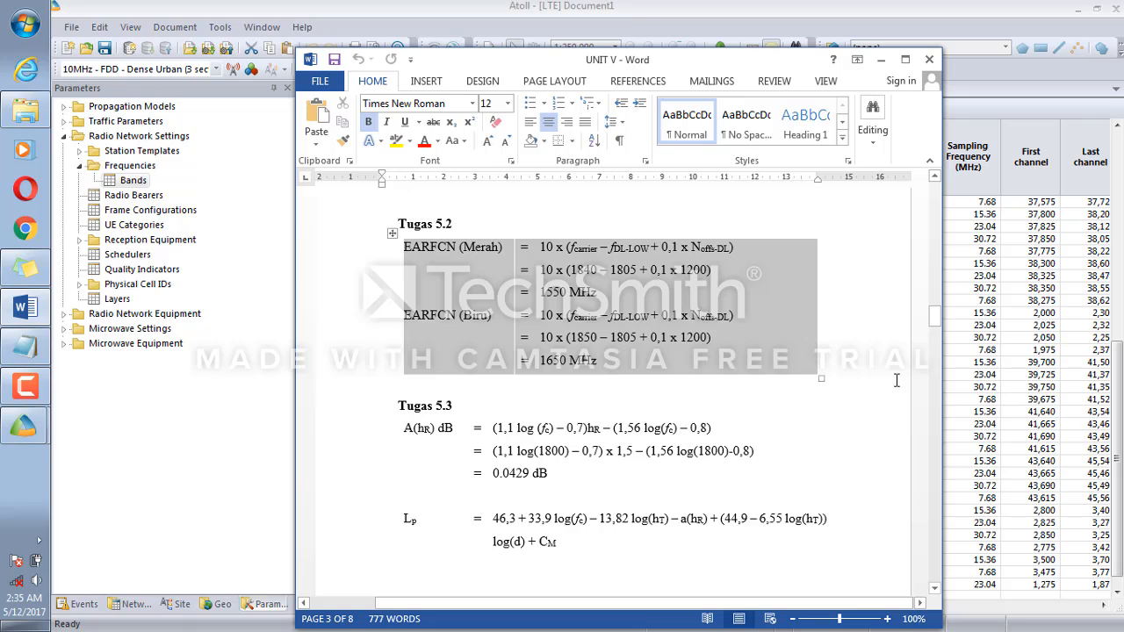
left_click(727, 375)
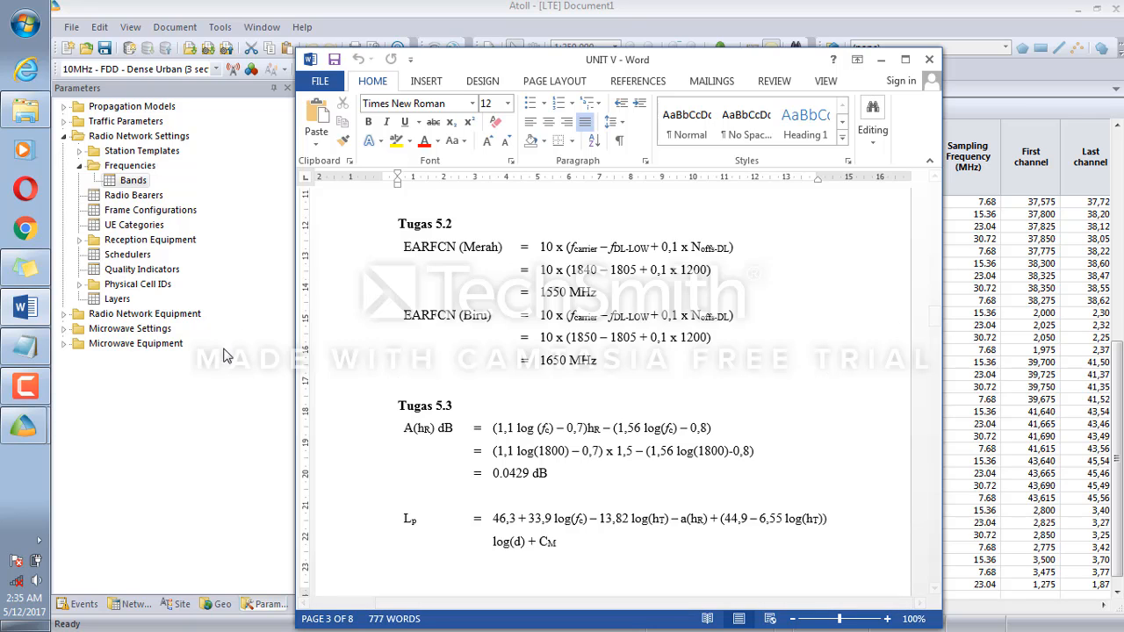
left_click(233, 405)
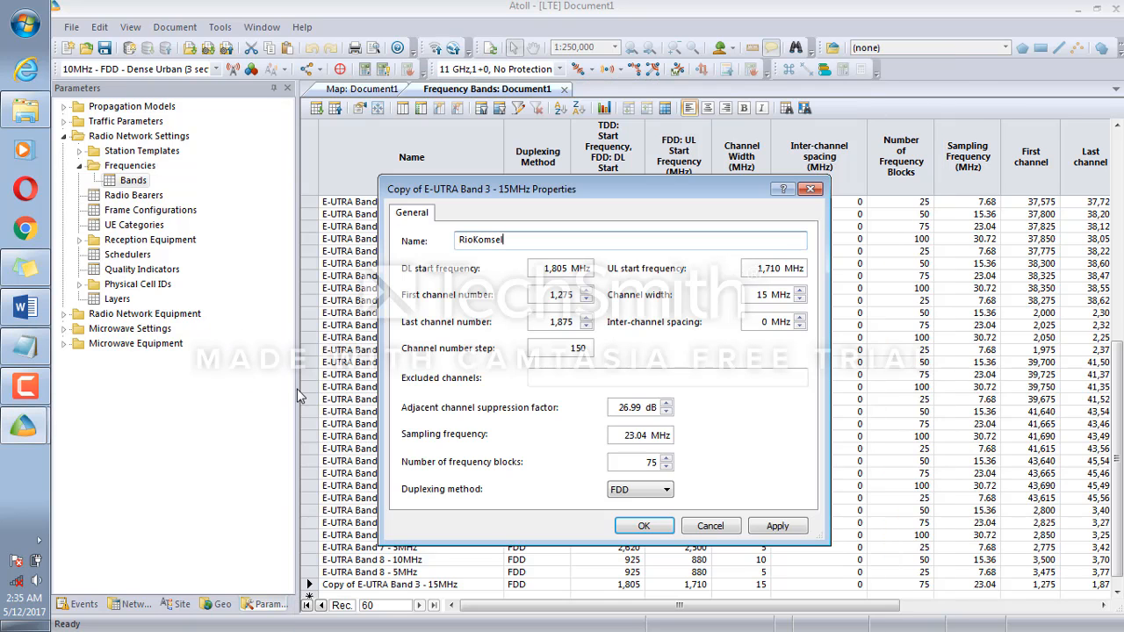
Set the custom band's first channel number to 1,550
double_click(574, 296)
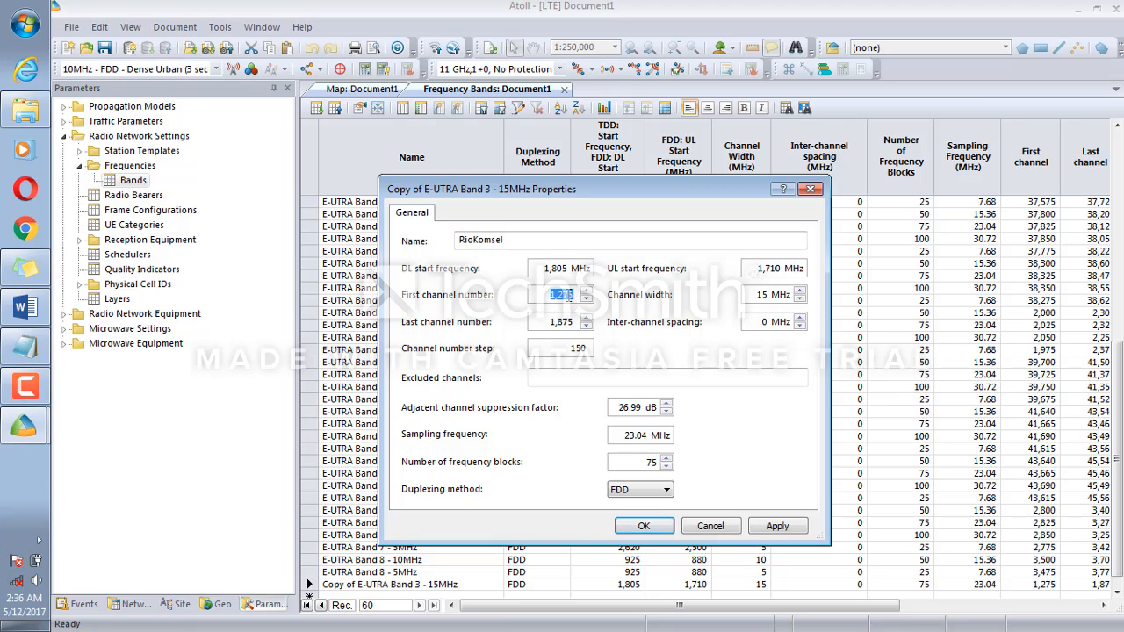
left_click(575, 294)
key("BackSpace")
key("BackSpace")
key("BackSpace")
key("BackSpace")
type("550")
Check the Biru EARFCN result in the Word document and set the custom band's last channel number to 1,650
left_click(21, 307)
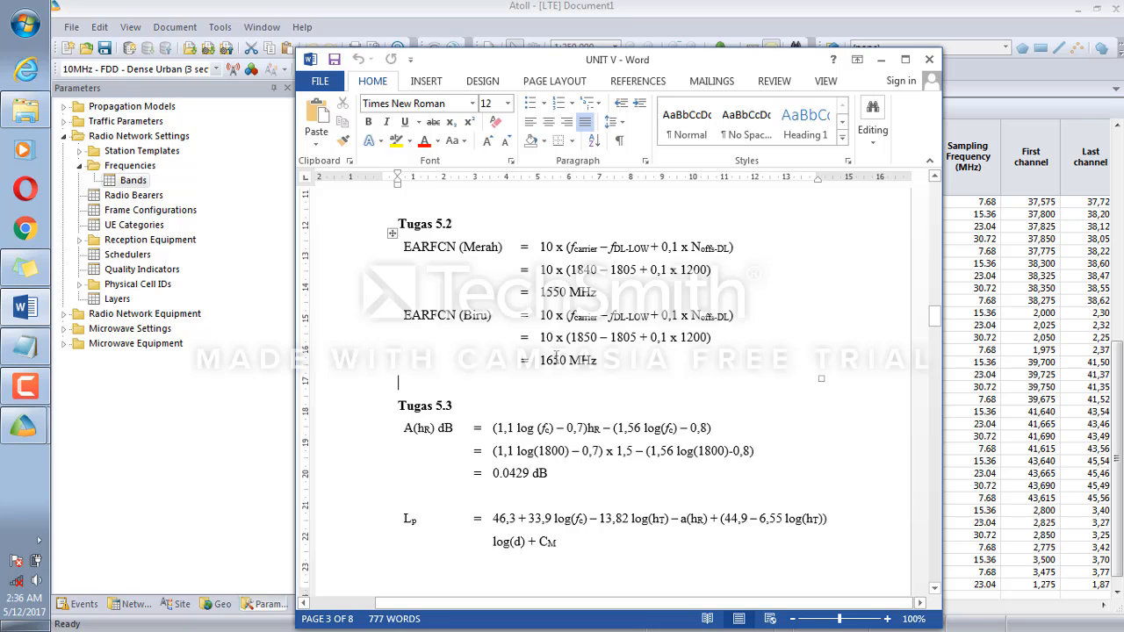
left_click(192, 414)
double_click(575, 323)
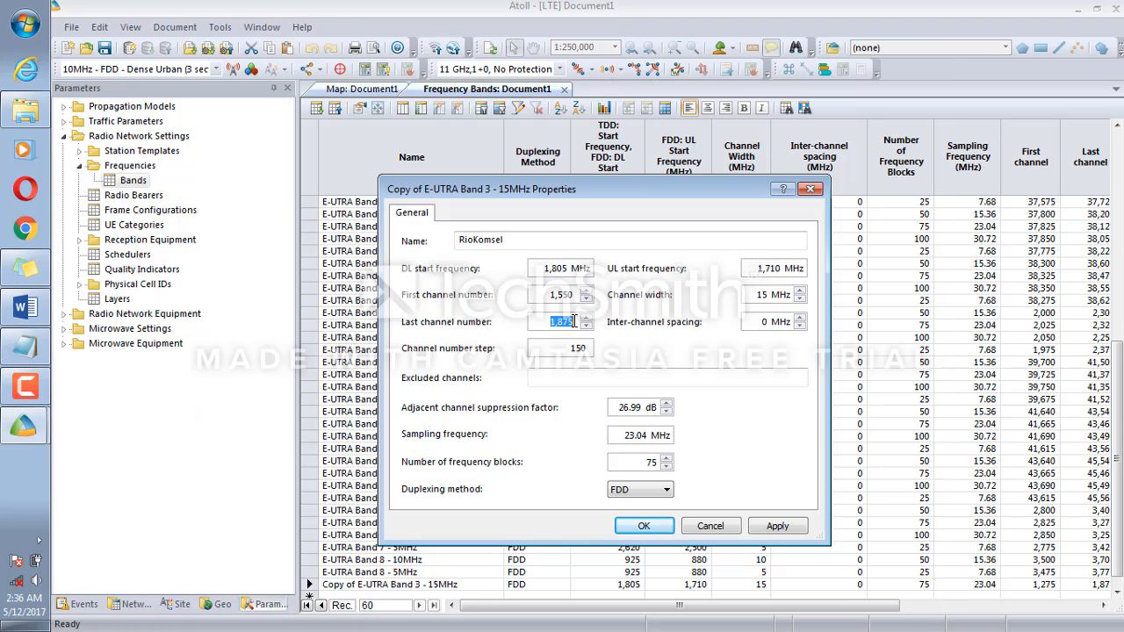
key("BackSpace")
type("1875")
key("Tab")
double_click(567, 323)
left_click(568, 321)
key("BackSpace")
key("BackSpace")
key("BackSpace")
key("BackSpace")
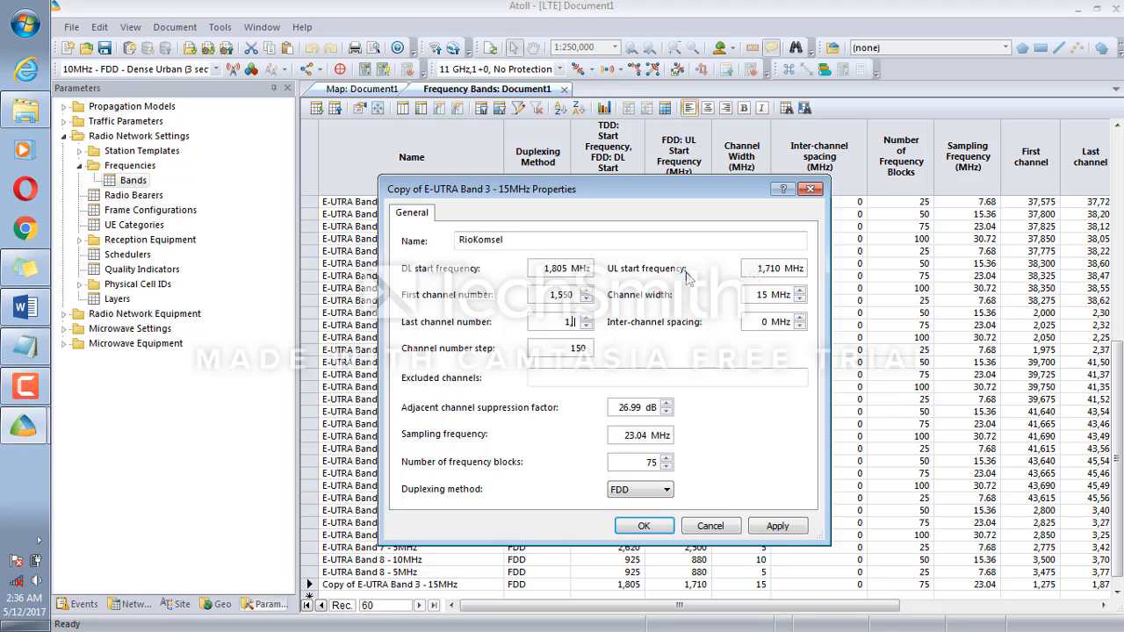
type(",650")
Set the band's channel number step to 50 and UL start frequency to 1,745 MHz, and save its properties
left_click(576, 349)
key("BackSpace")
double_click(780, 270)
left_click(780, 271)
key("BackSpace")
key("BackSpace")
type("45")
left_click(773, 525)
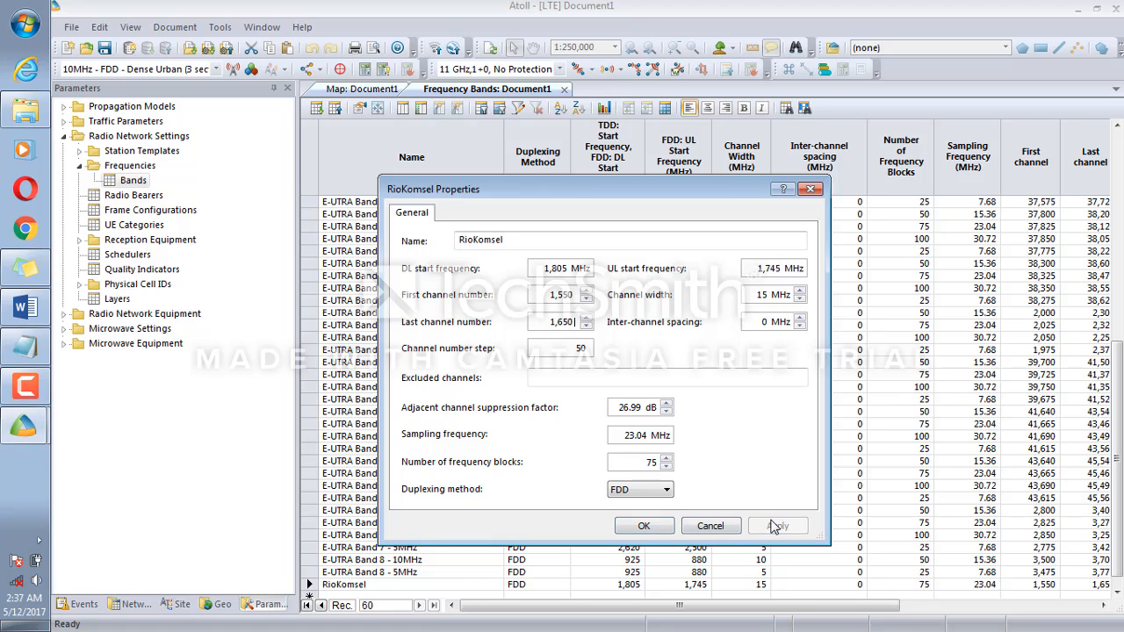
left_click(646, 526)
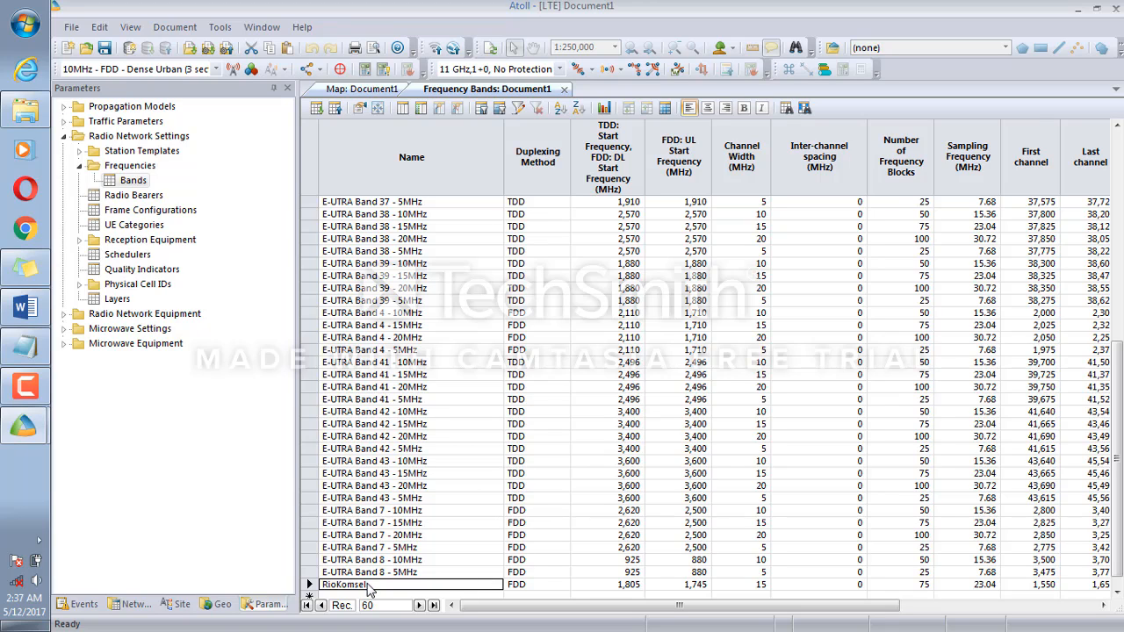
scroll(369, 589, "down", 1)
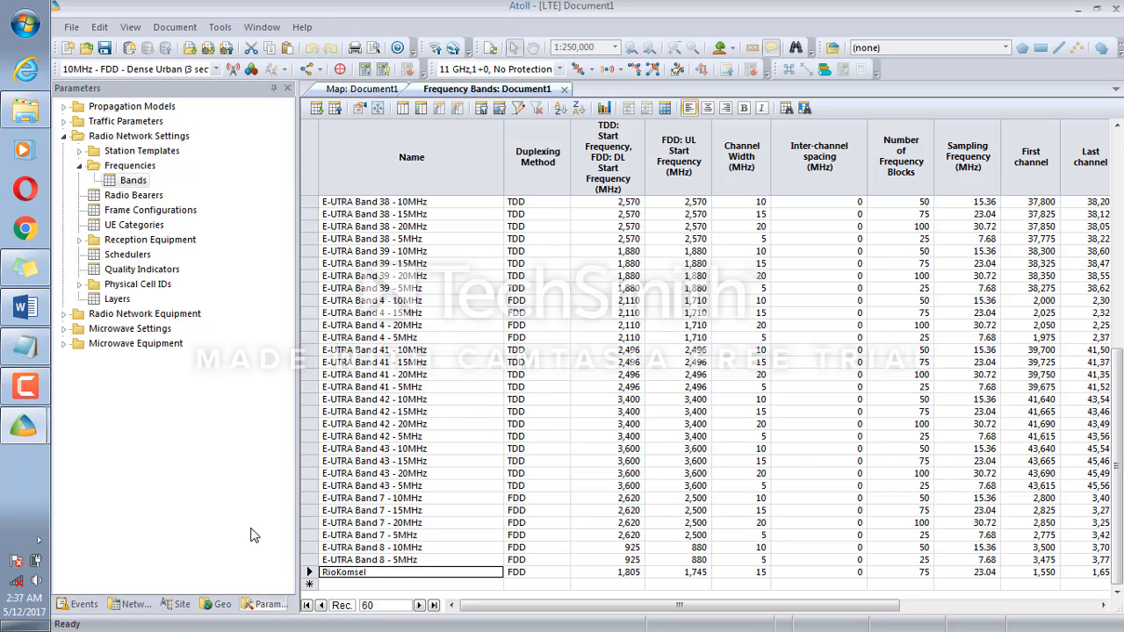
Collapse the Radio Network Settings and group the Antennas folder under Radio Network Equipment by Min Frequency (MHz)
left_click(274, 608)
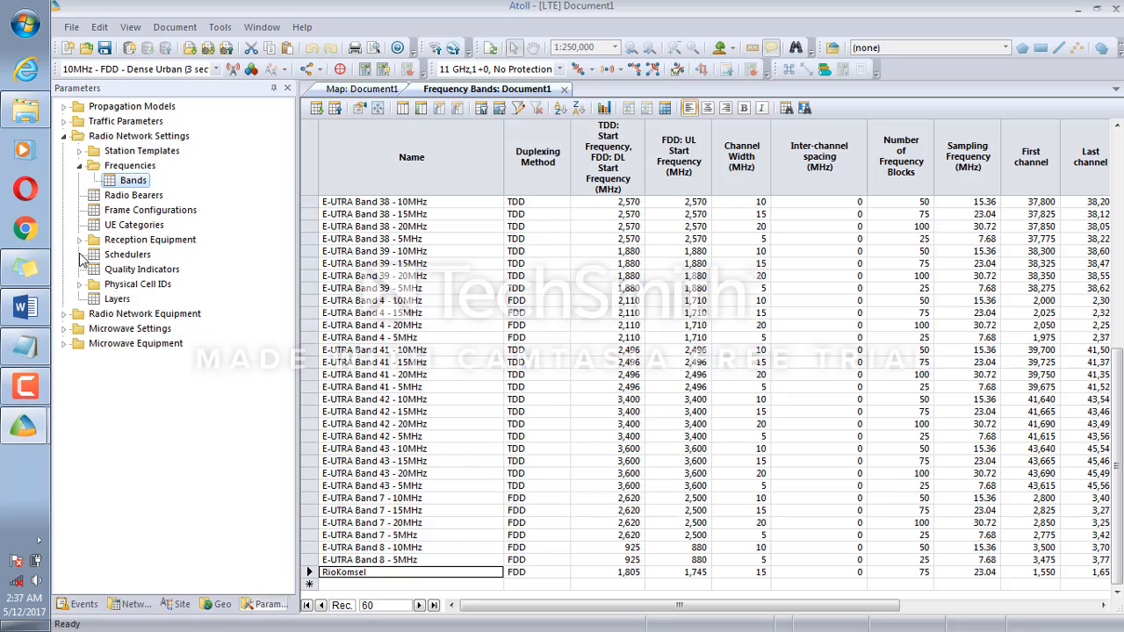
left_click(64, 137)
left_click(63, 151)
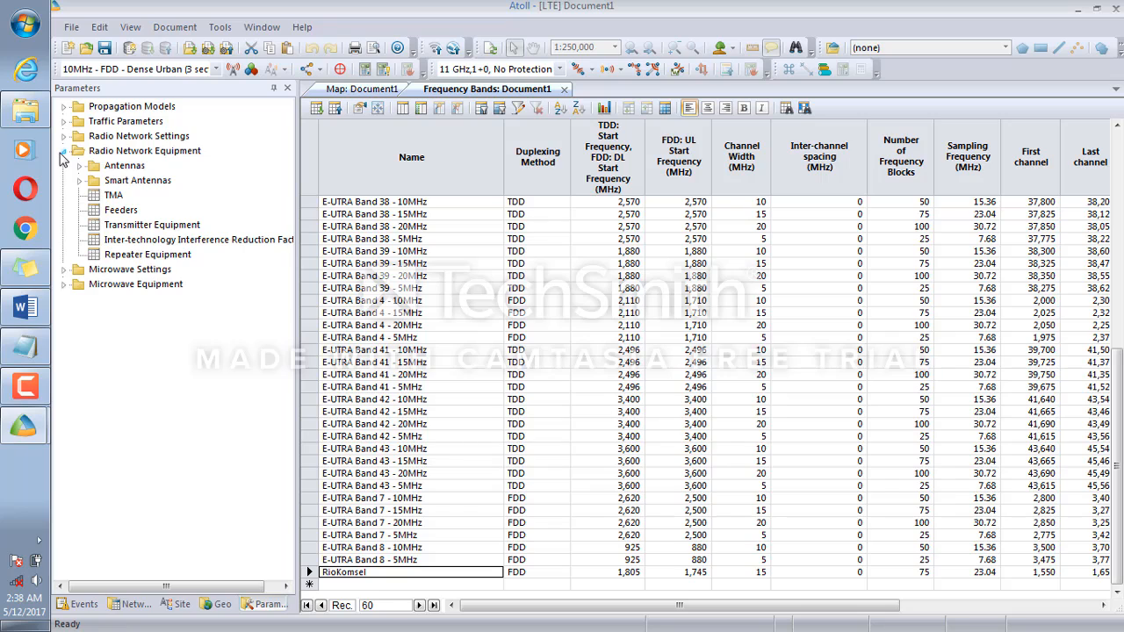
left_click(116, 170)
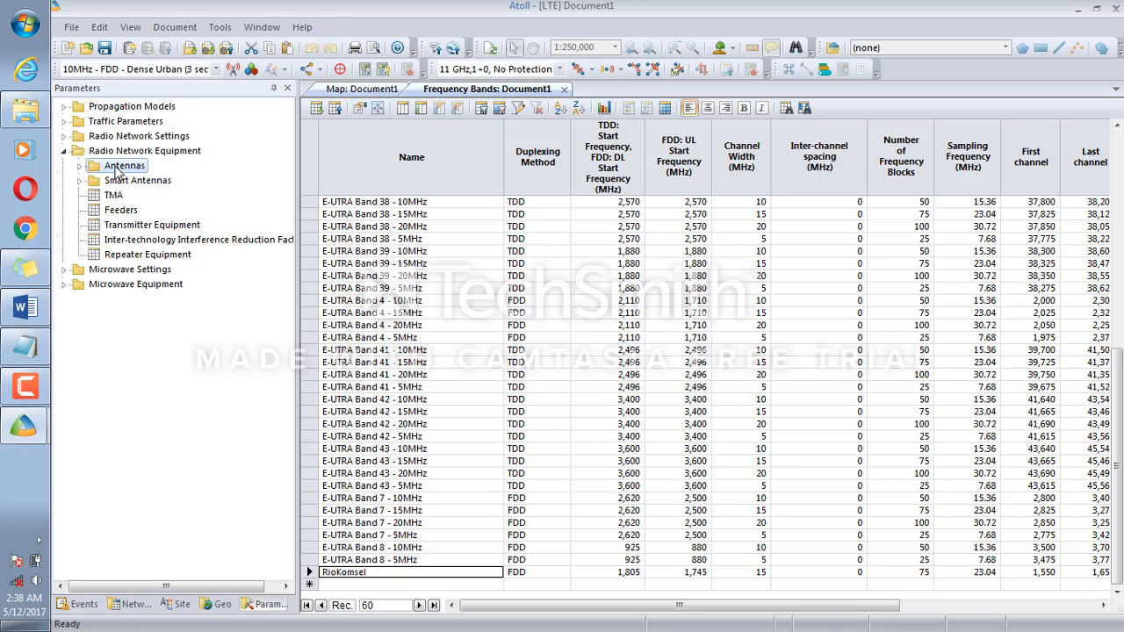
right_click(117, 170)
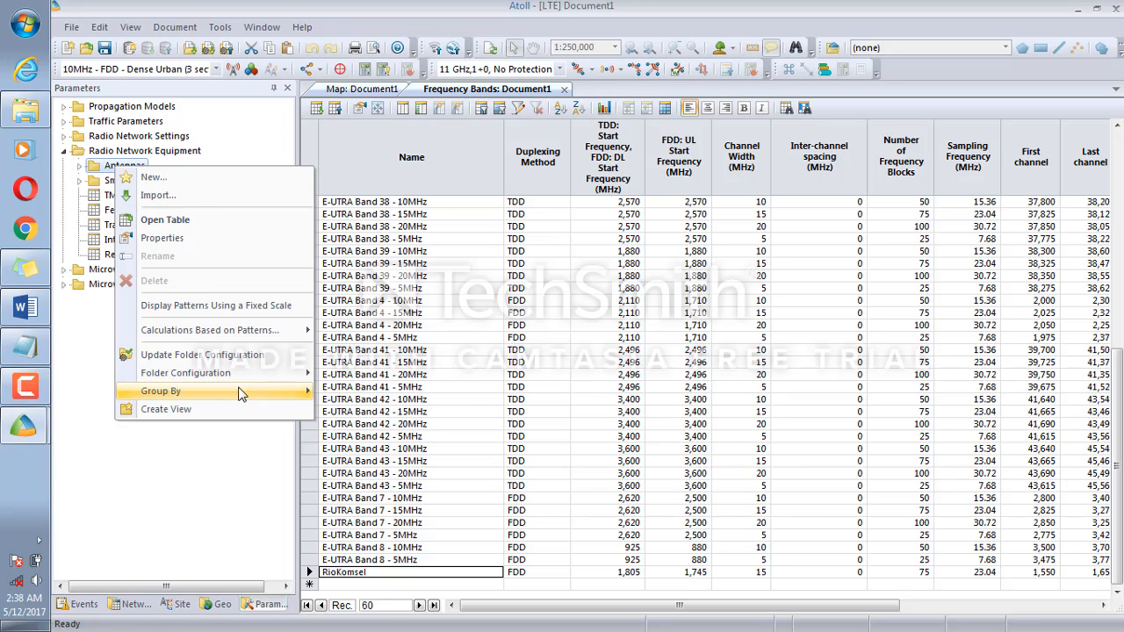
mouse_move(234, 392)
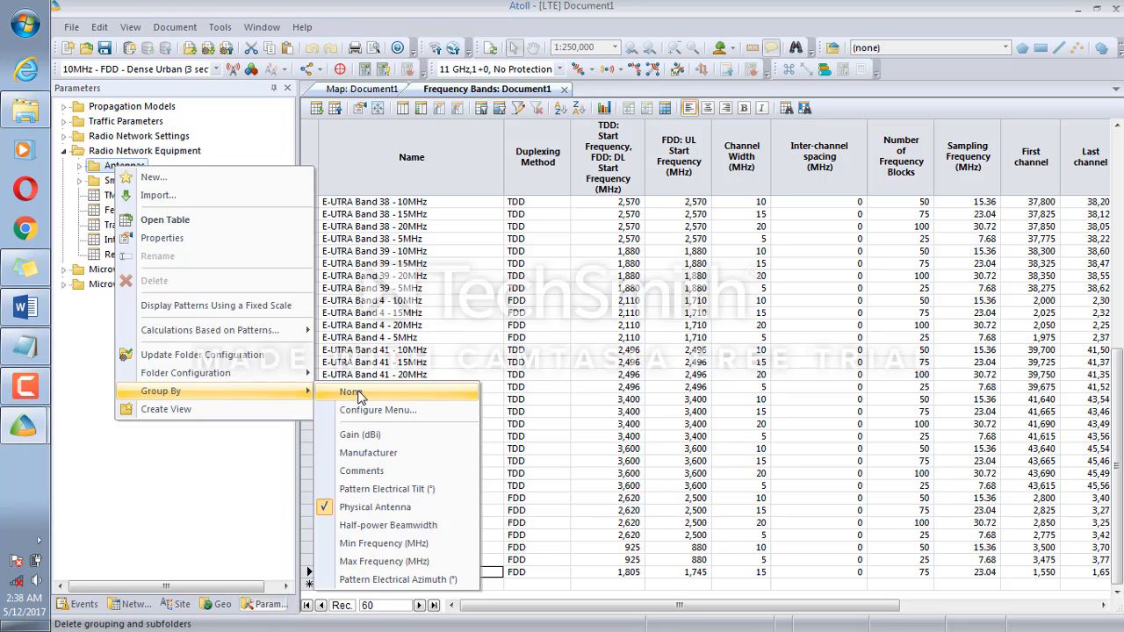
left_click(420, 550)
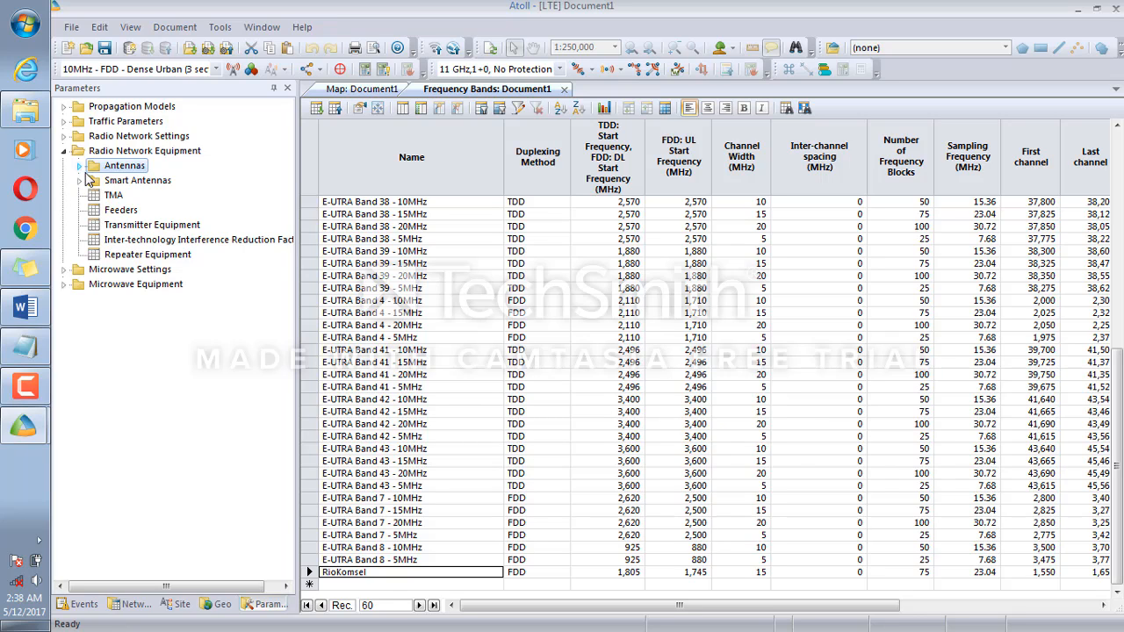
Expand the grouped Antennas folder and open the table of antennas with a 1,710 MHz minimum frequency
left_click(79, 166)
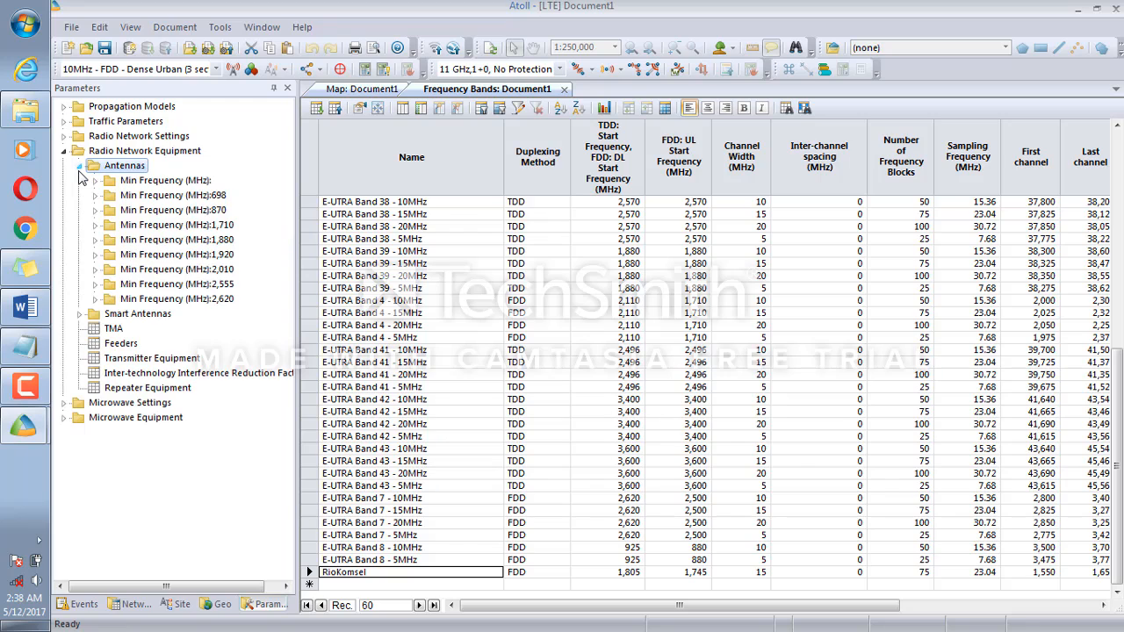
left_click(201, 228)
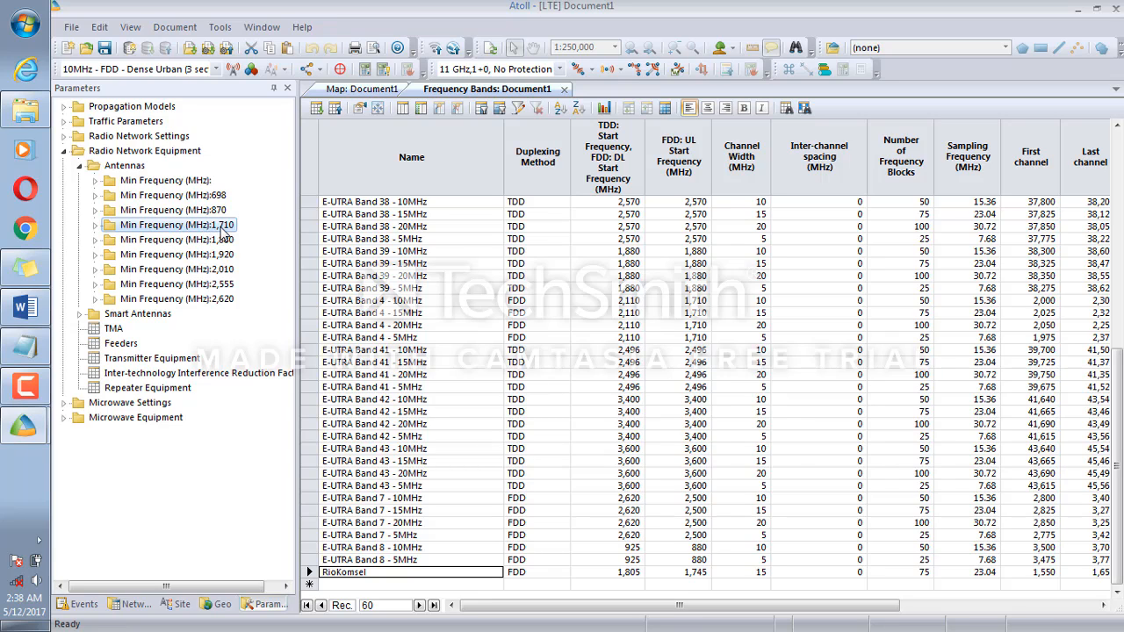
right_click(223, 233)
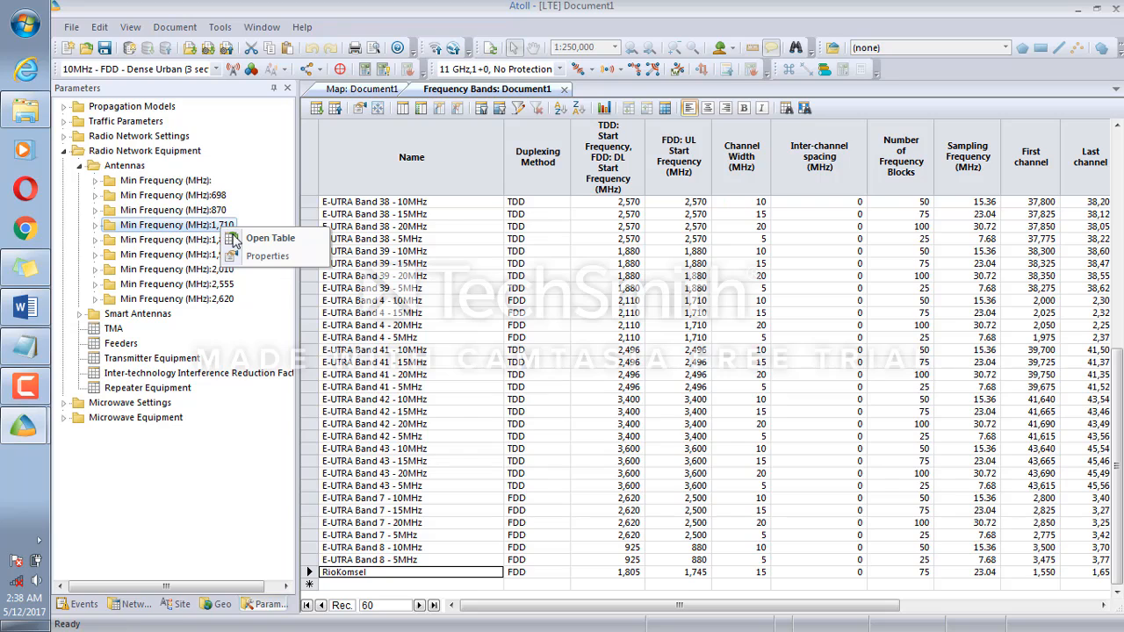
left_click(235, 240)
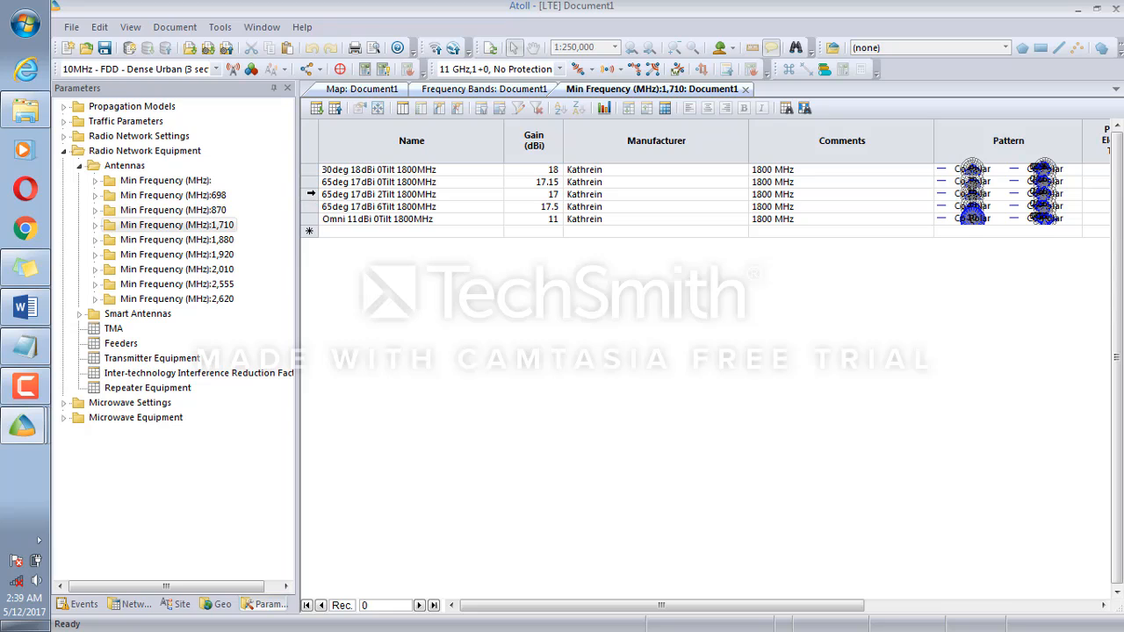
Copy the 65deg 17dBi 2Tilt 1800MHz antenna record and paste it as a new record at the end of the table
left_click(310, 194)
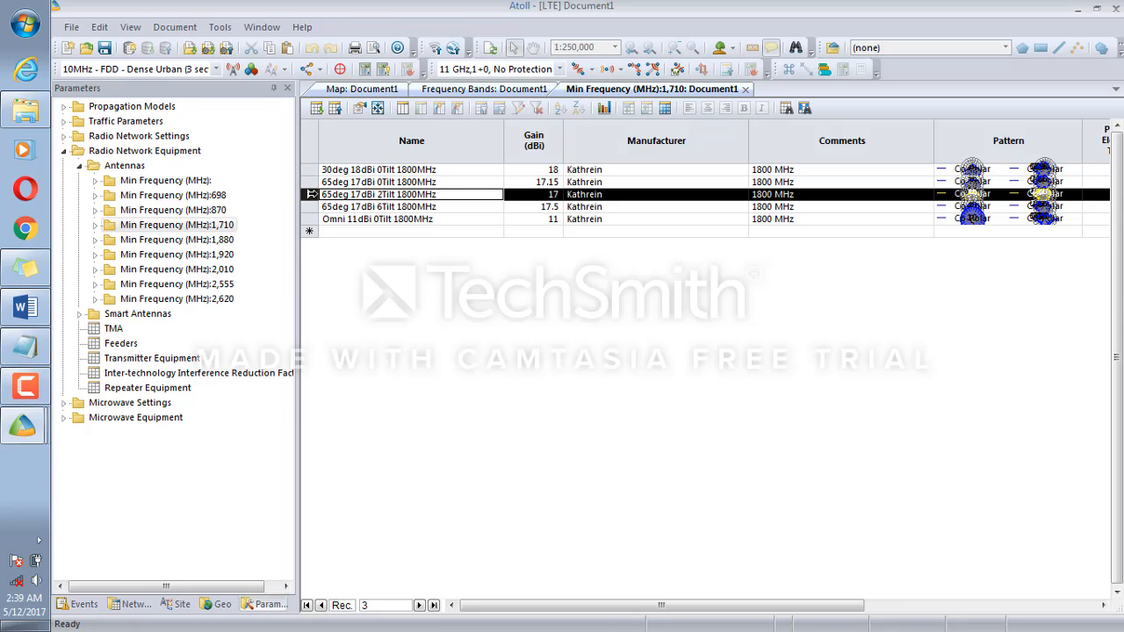
right_click(309, 195)
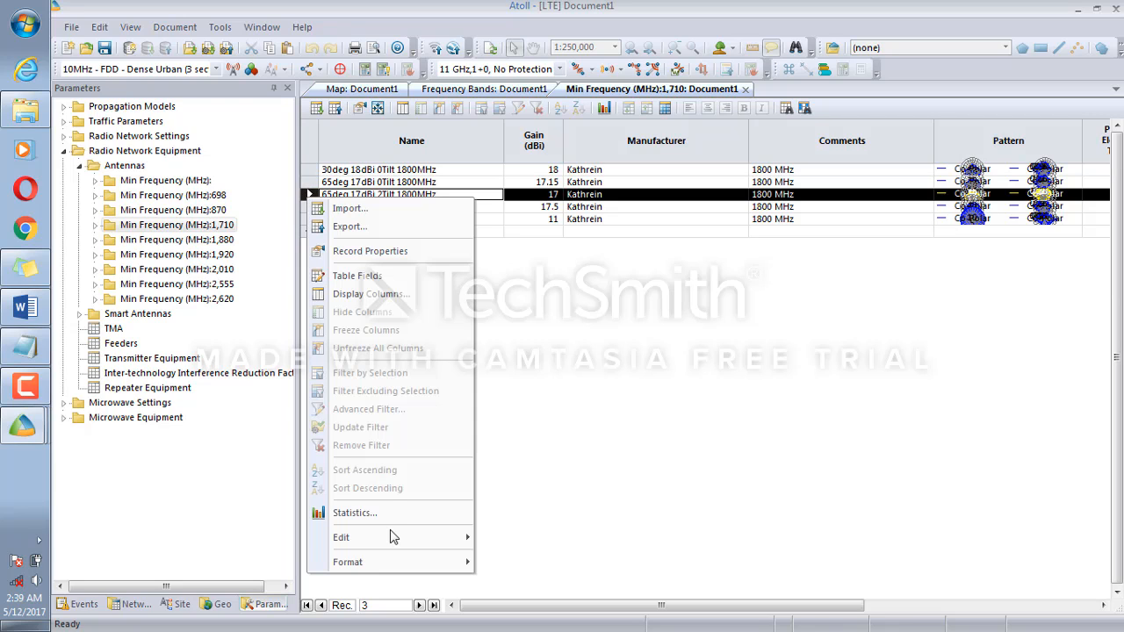
mouse_move(392, 537)
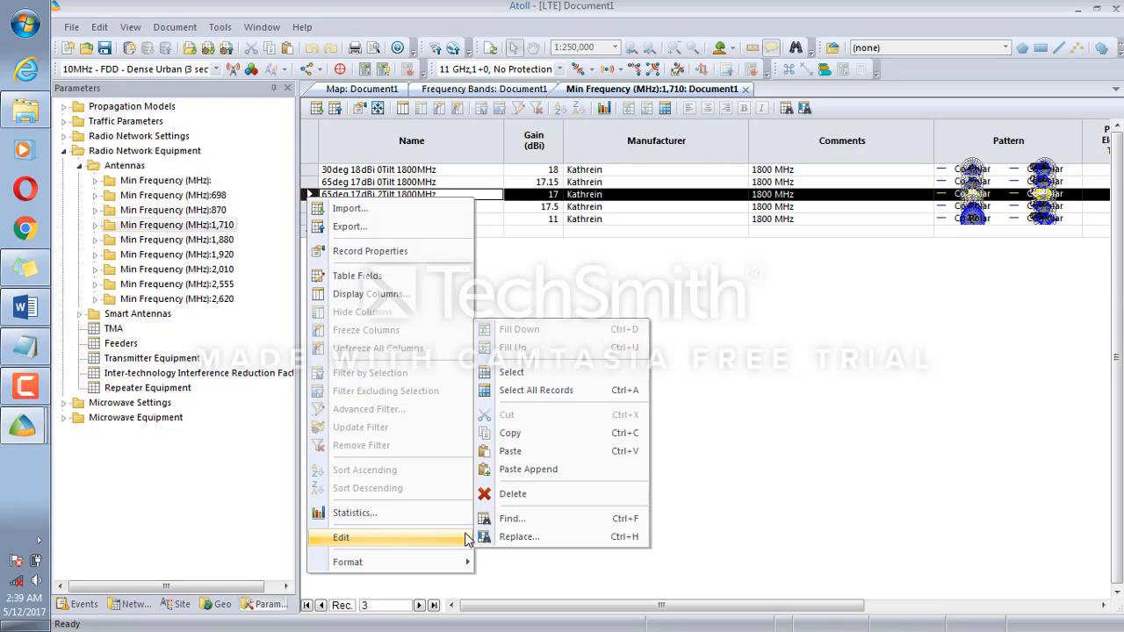
left_click(556, 434)
left_click(309, 231)
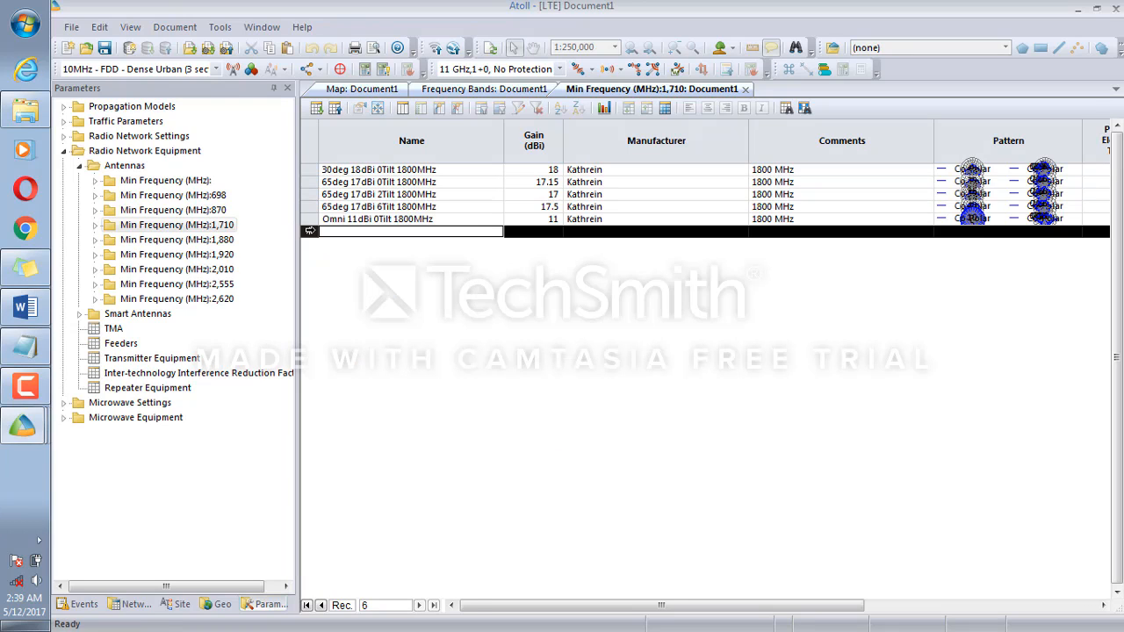
right_click(309, 231)
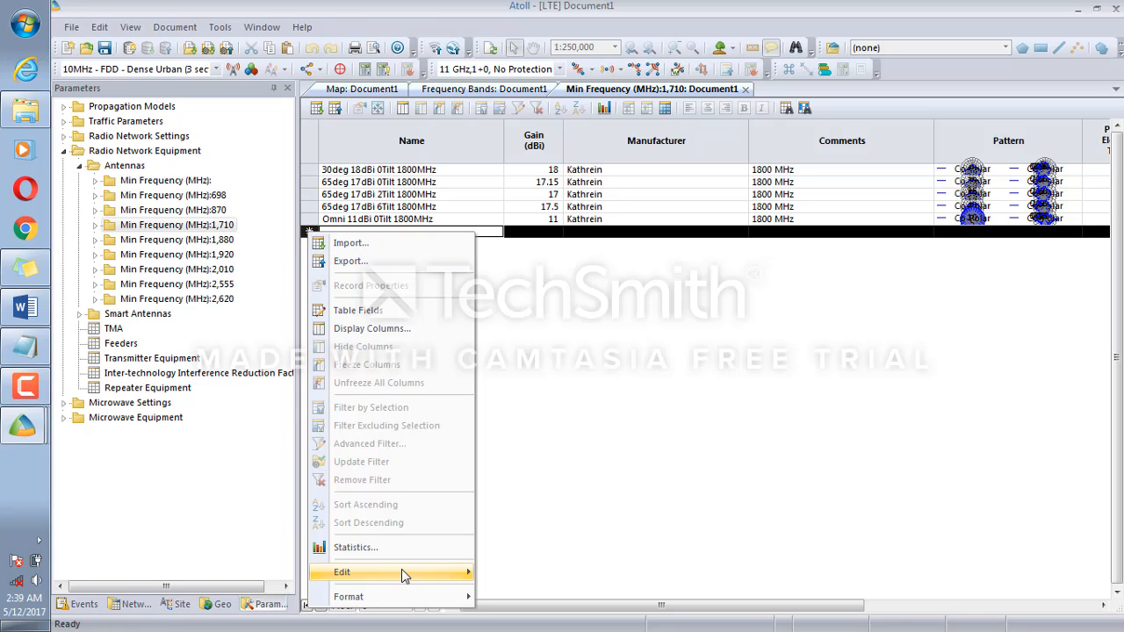
mouse_move(401, 569)
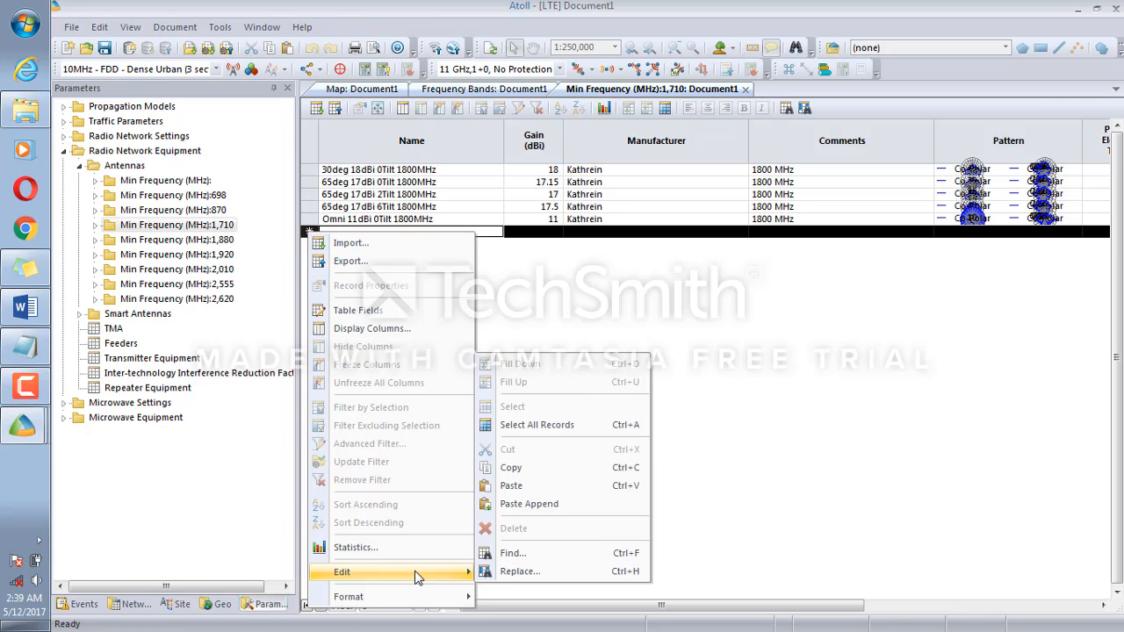
left_click(540, 488)
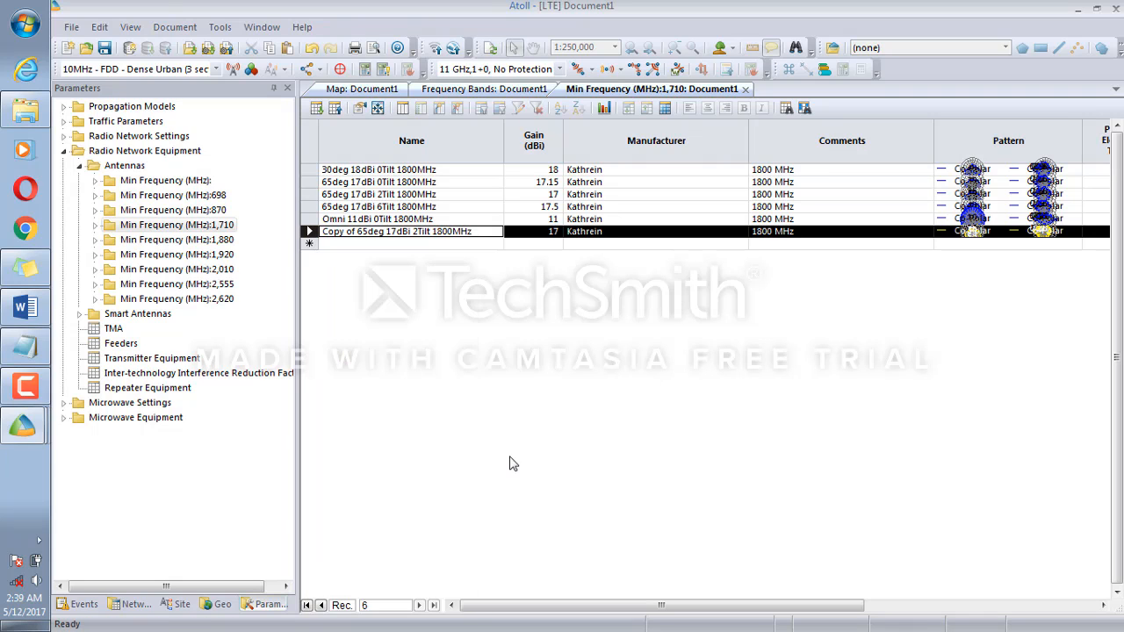
Rename the copied antenna with the student's first name followed by "Komsel" in its properties and save it
double_click(396, 232)
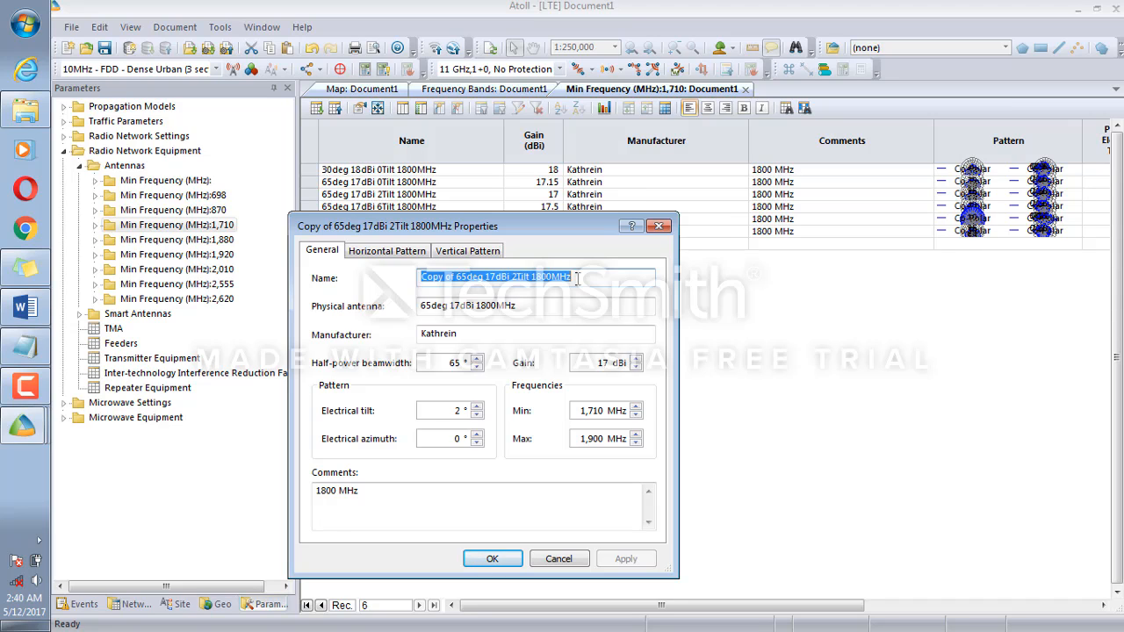
type("Rio")
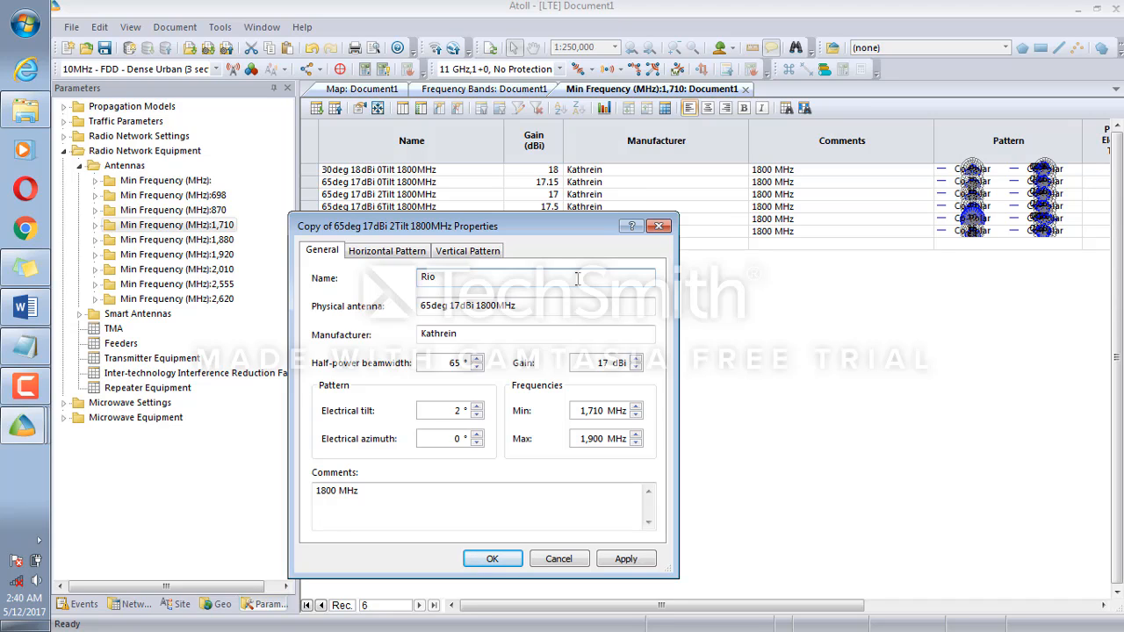
type("Komse;l")
key("BackSpace")
type("l")
left_click(636, 560)
left_click(486, 558)
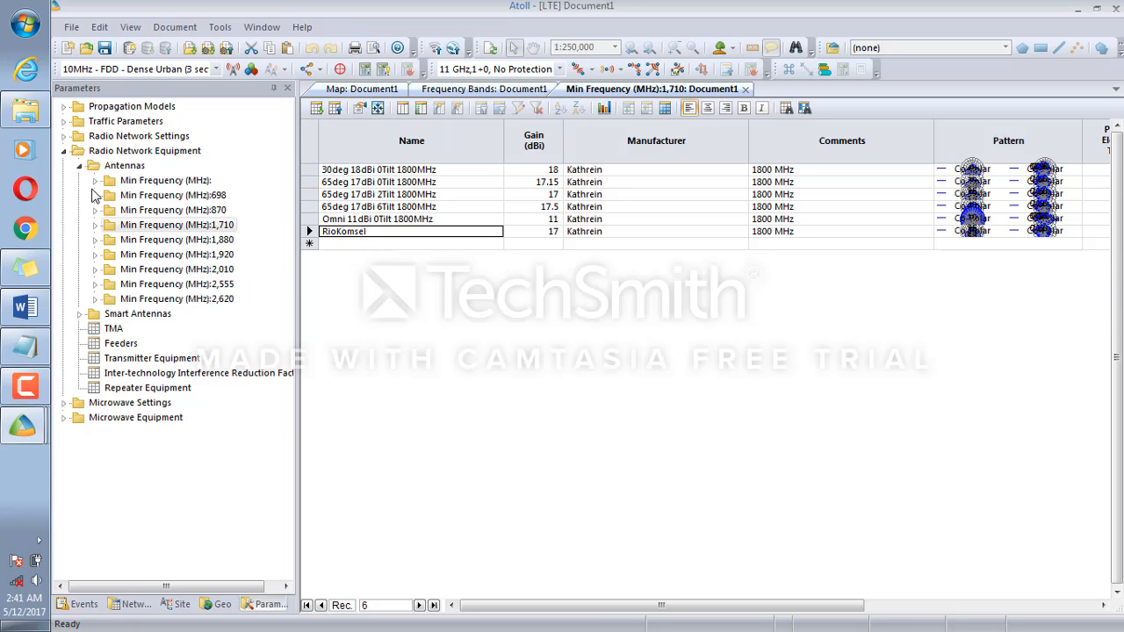
Collapse the Antennas folder, open the TMA table, and duplicate the Default TMA Equipment record into a new row
left_click(79, 168)
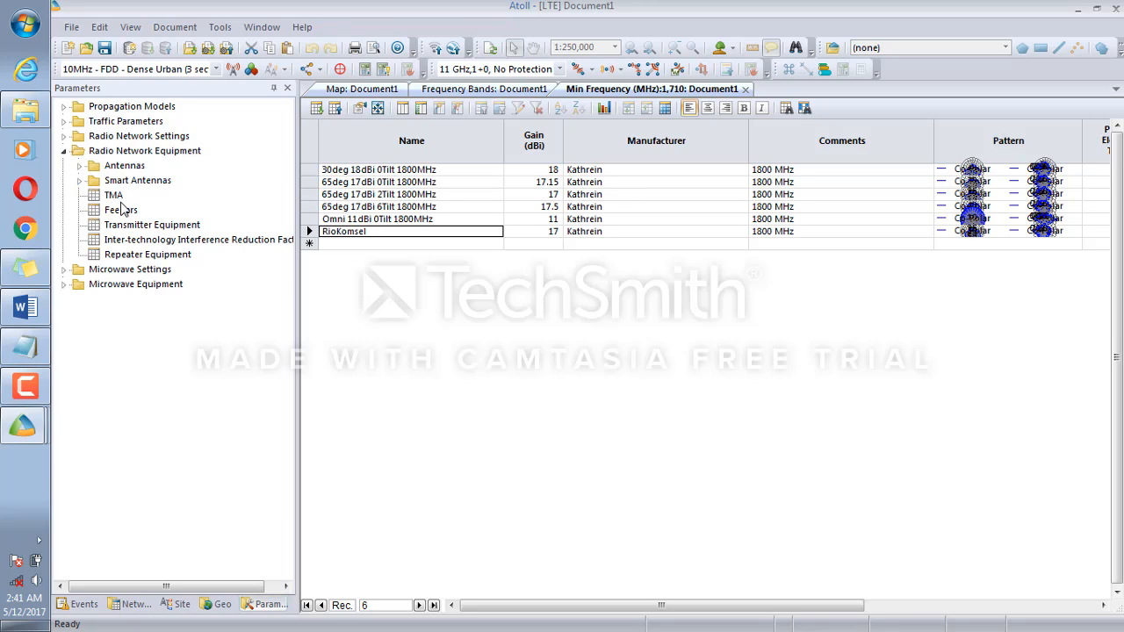
double_click(114, 197)
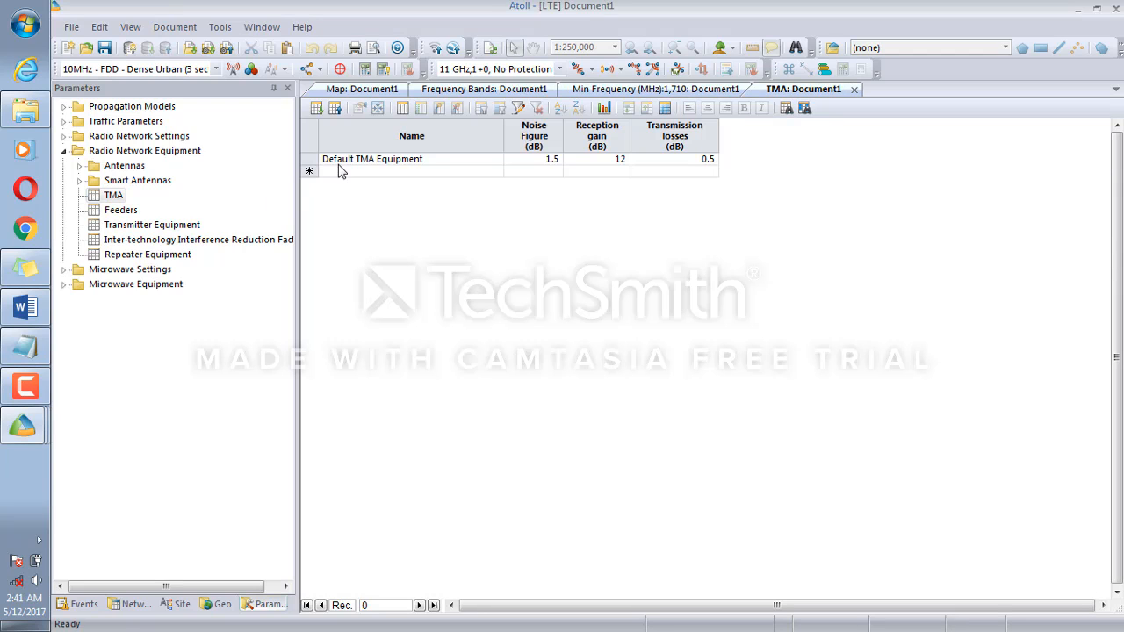
left_click(308, 159)
right_click(308, 159)
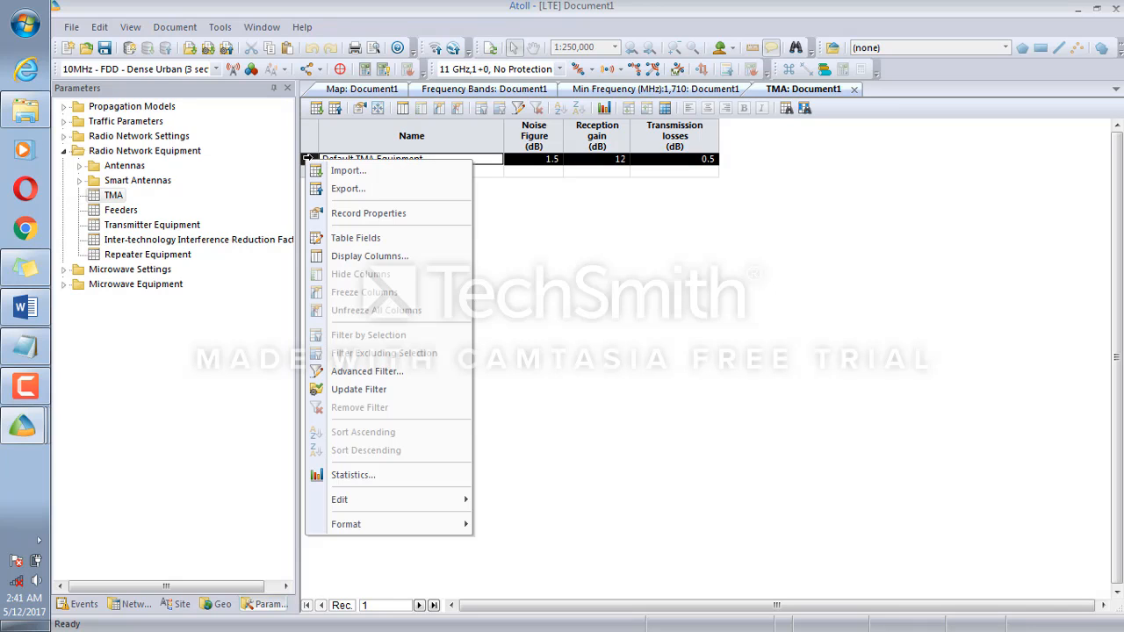
mouse_move(437, 499)
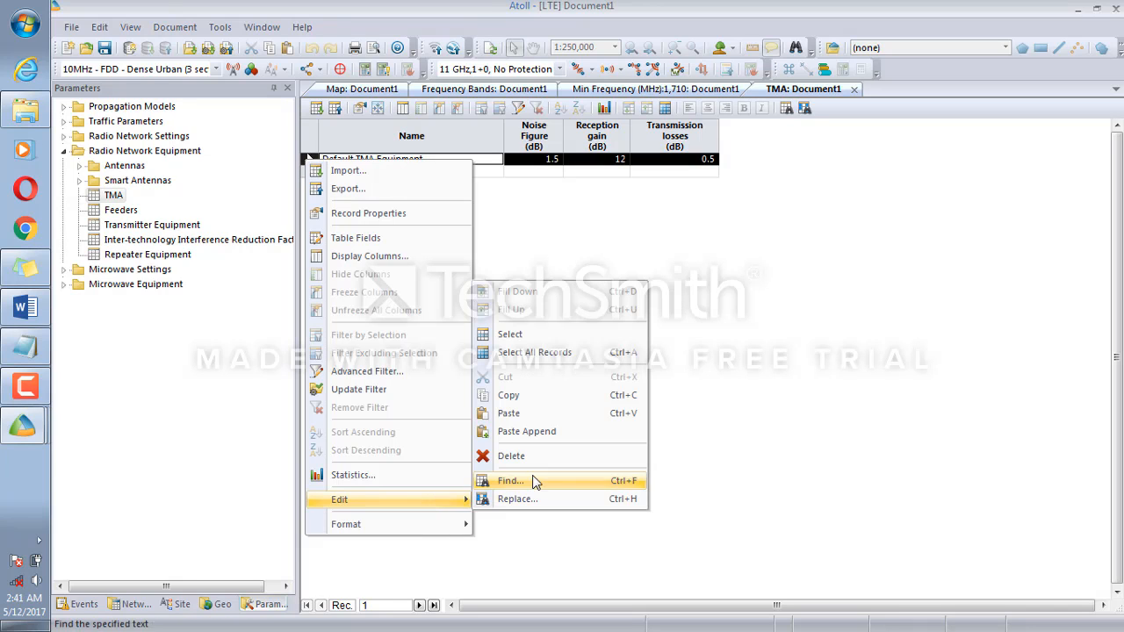
left_click(554, 395)
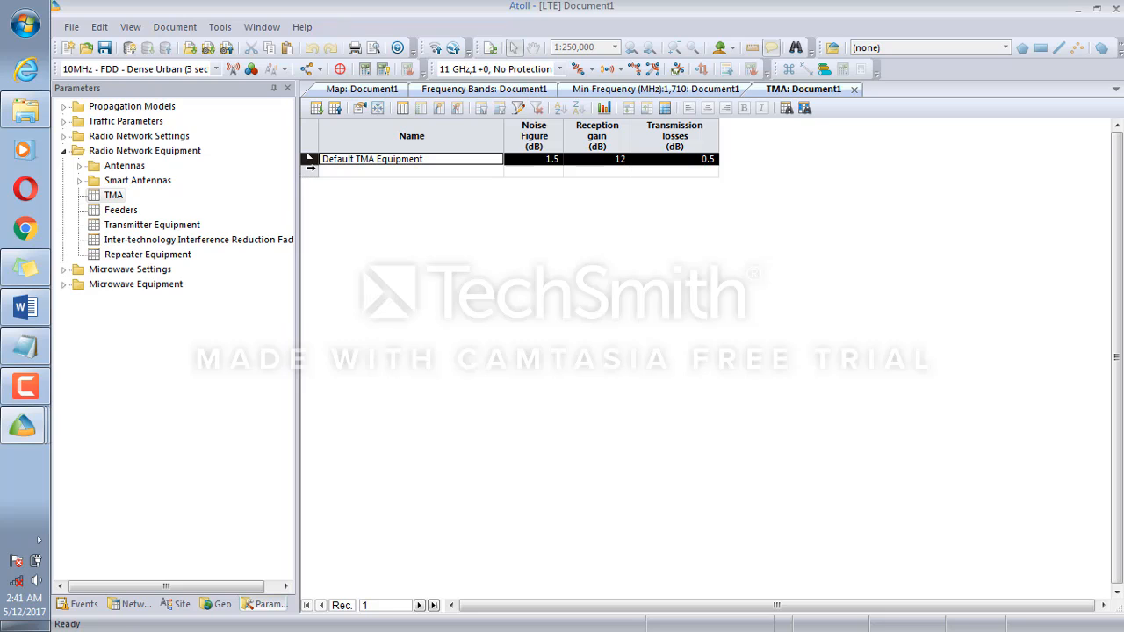
right_click(309, 170)
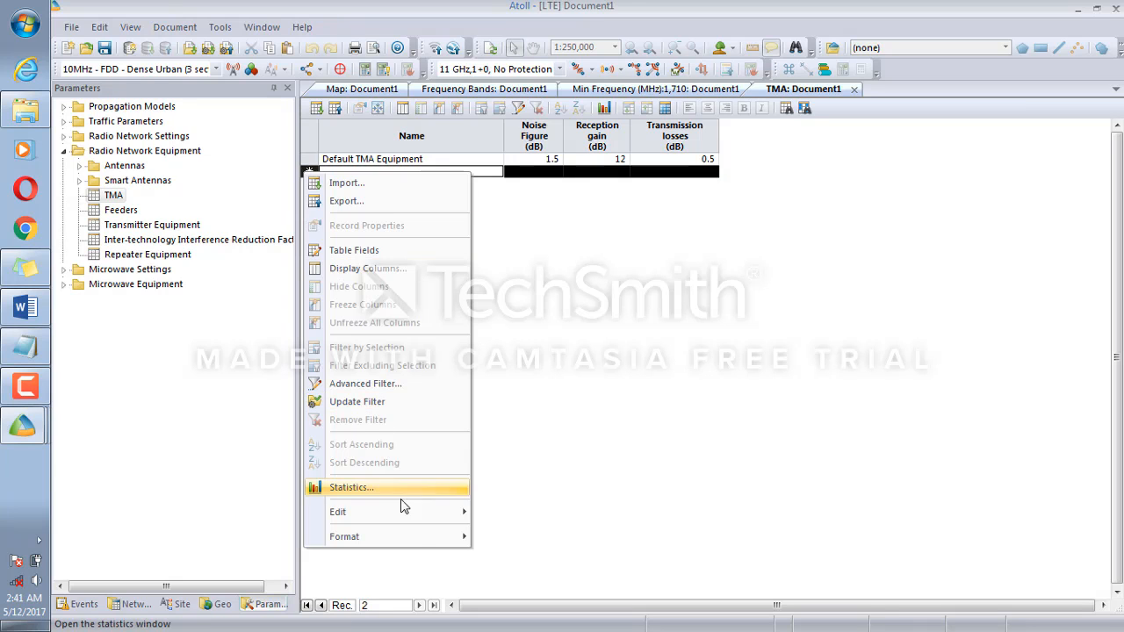
mouse_move(457, 512)
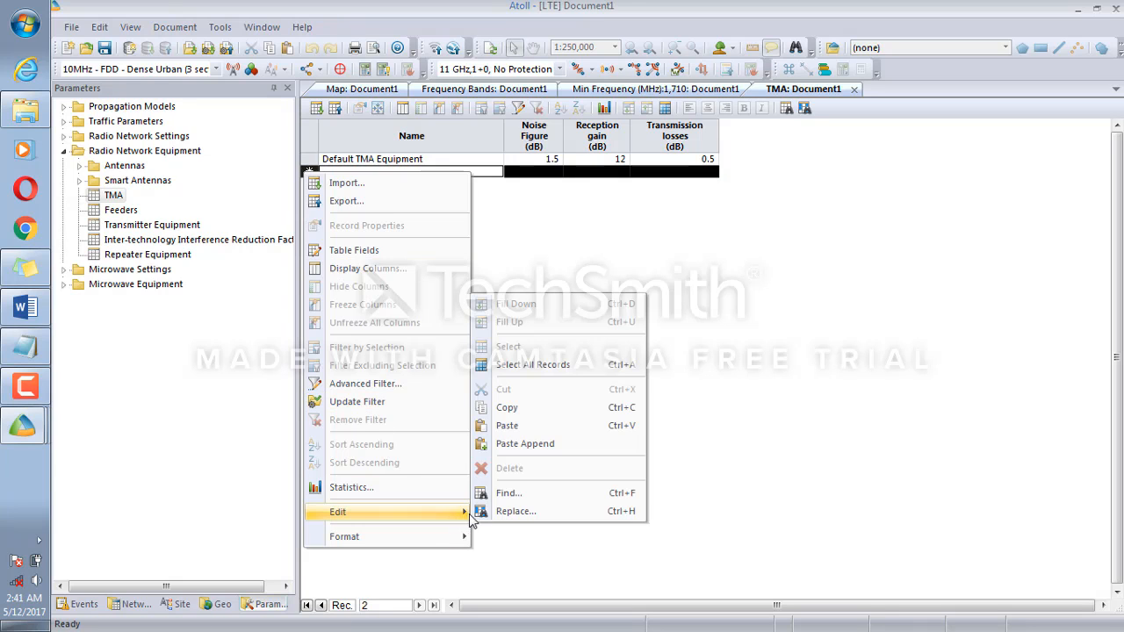
left_click(574, 428)
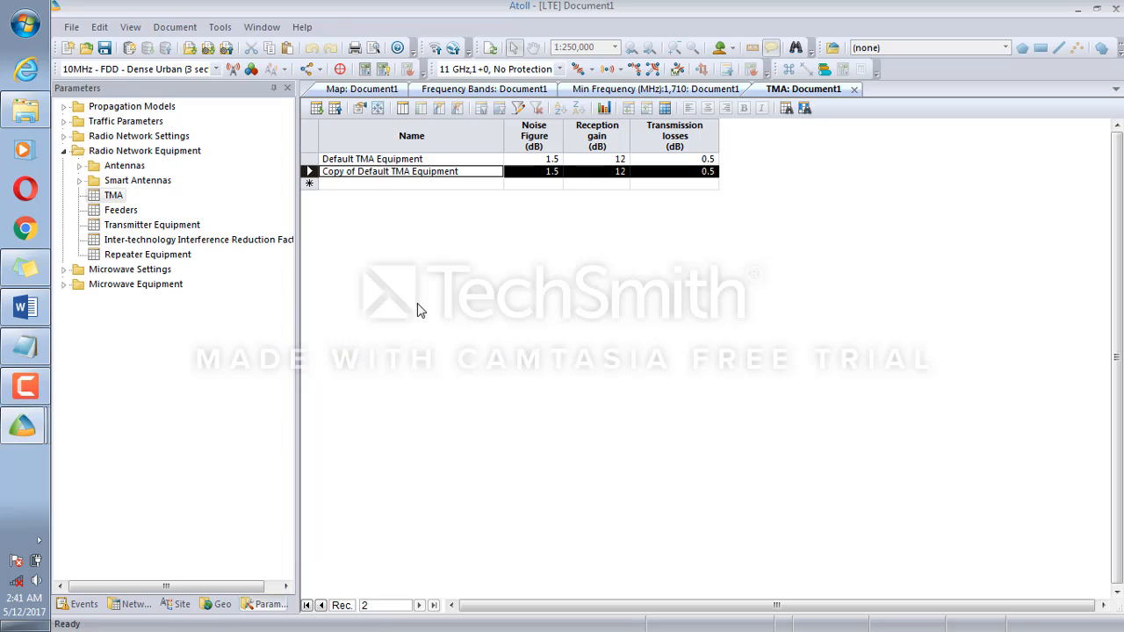
Rename the copied TMA record with the student's first name followed by "Komsel" and set its reception gain to 18 dB
double_click(448, 173)
left_click(729, 235)
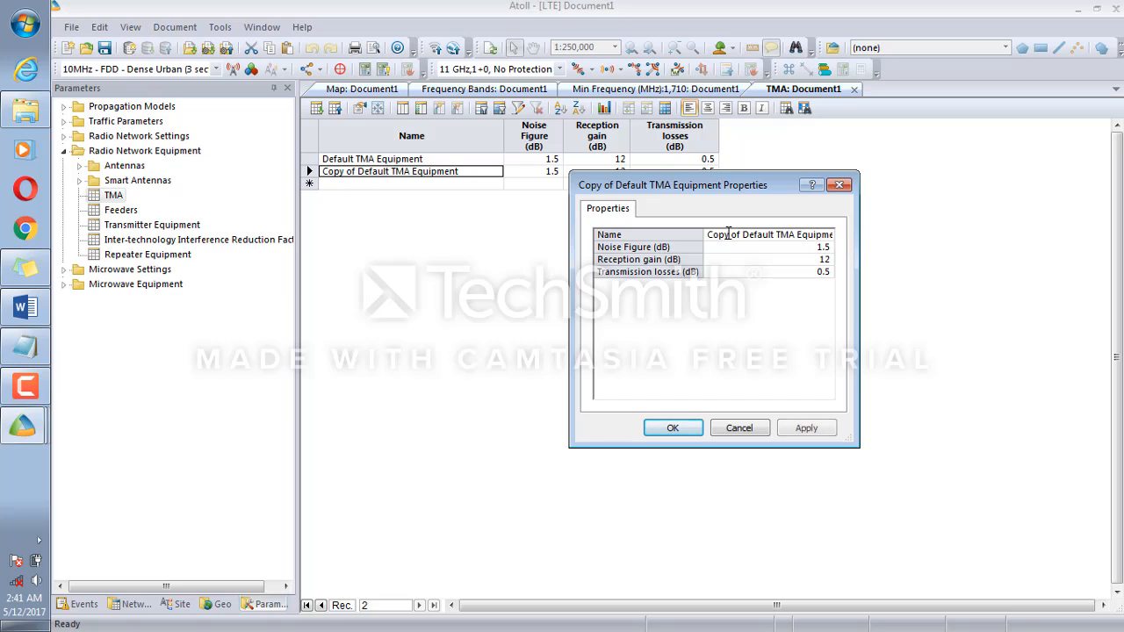
left_click_drag(708, 235, 860, 235)
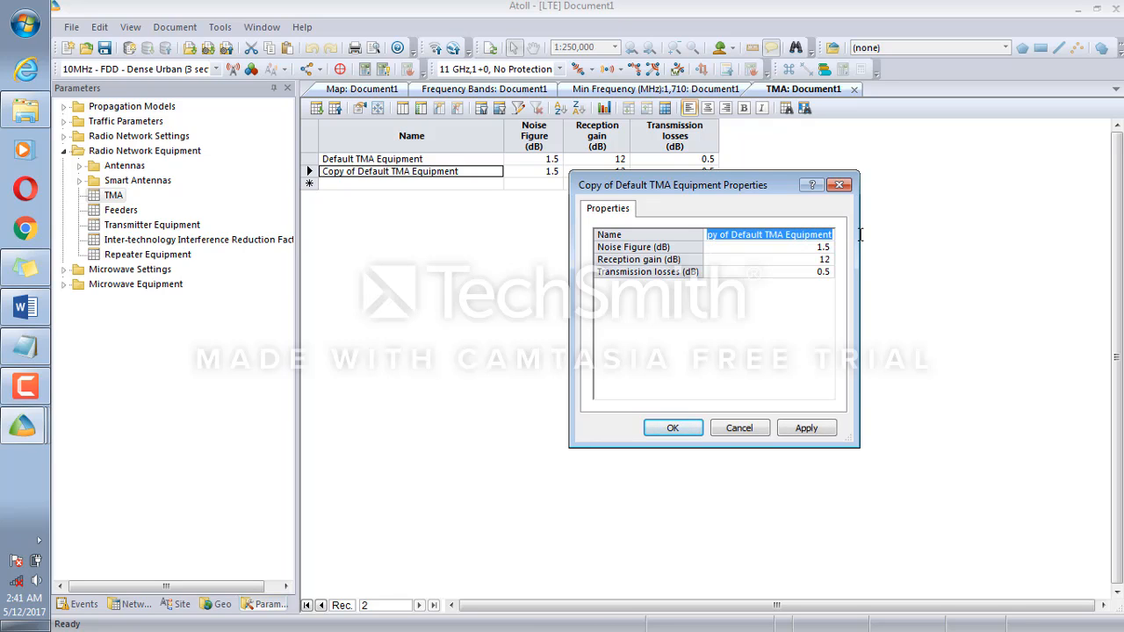
type("Rio")
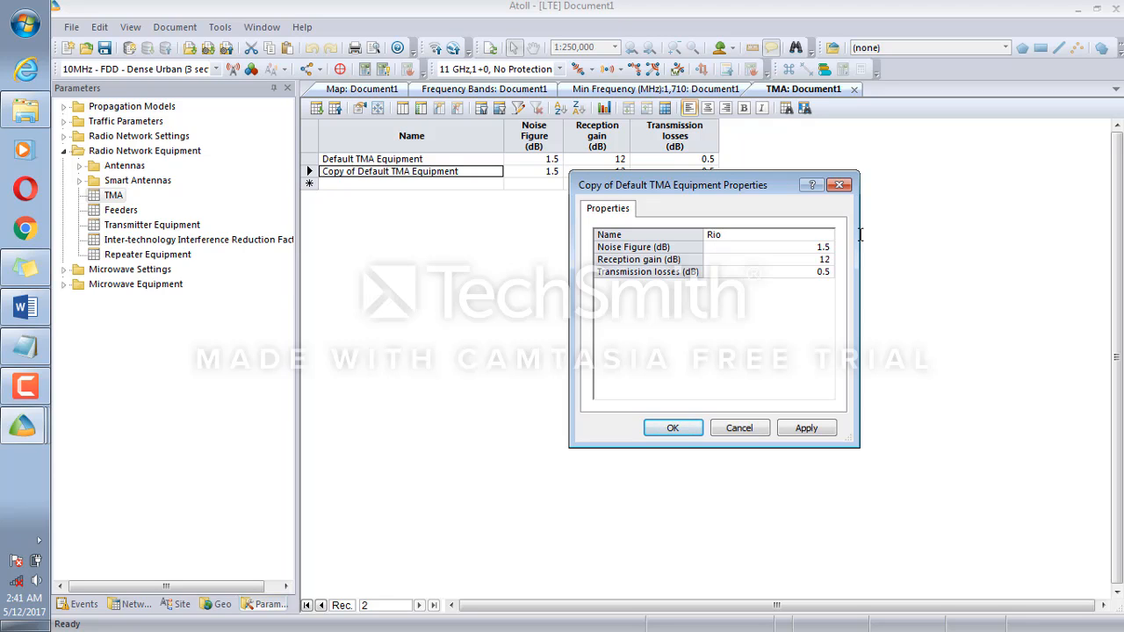
type("Komsel")
left_click(834, 264)
key("BackSpace")
type("8")
left_click(808, 427)
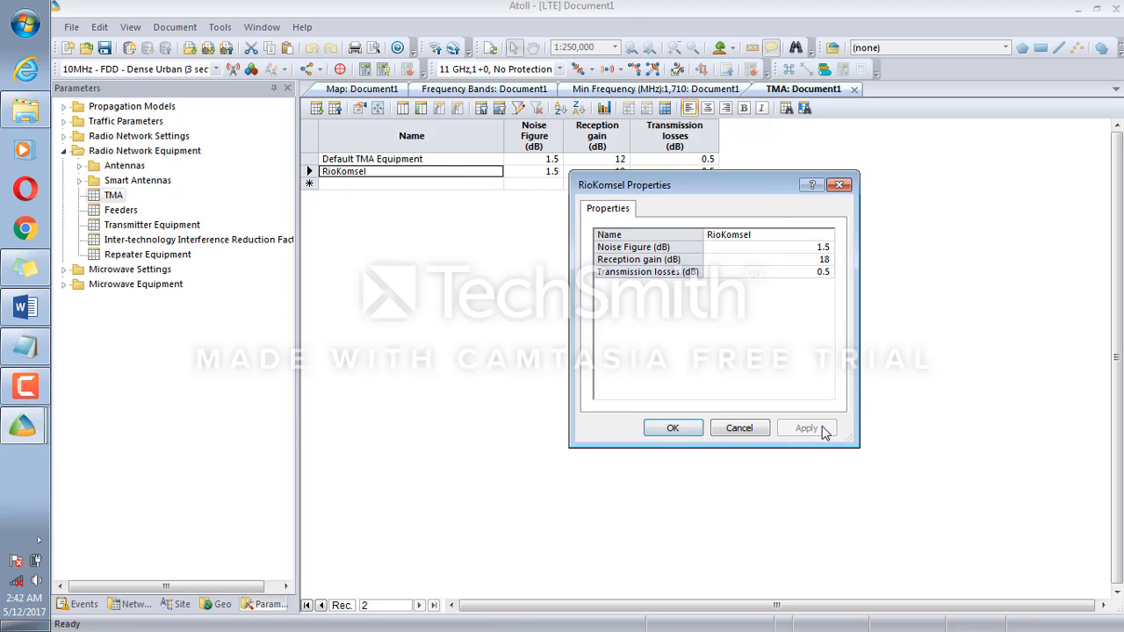
left_click(673, 428)
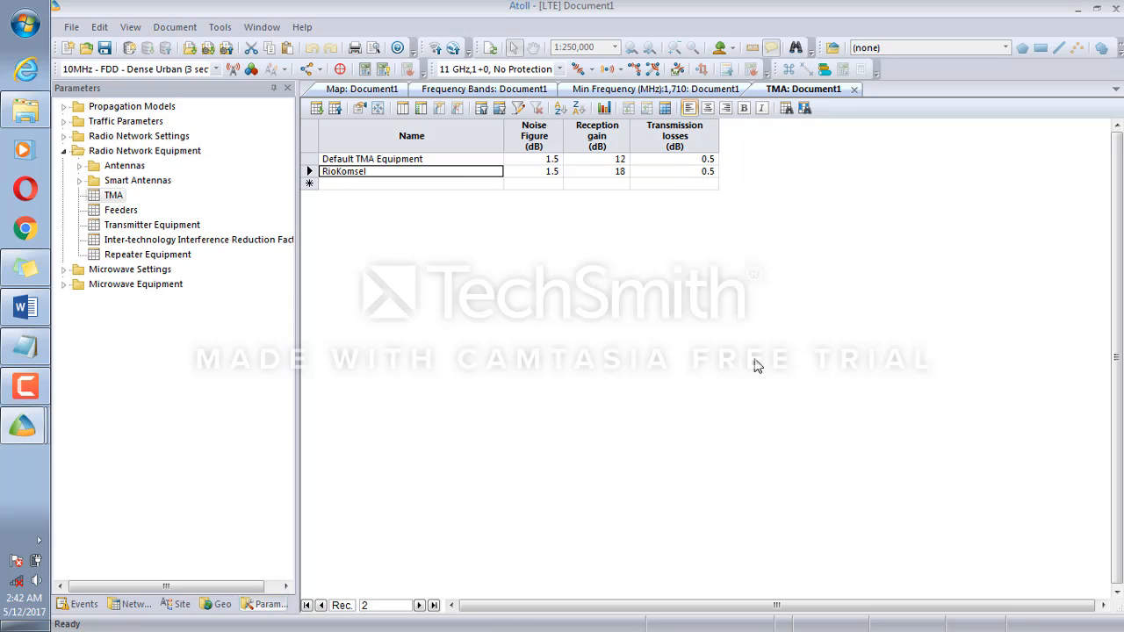
left_click(626, 171)
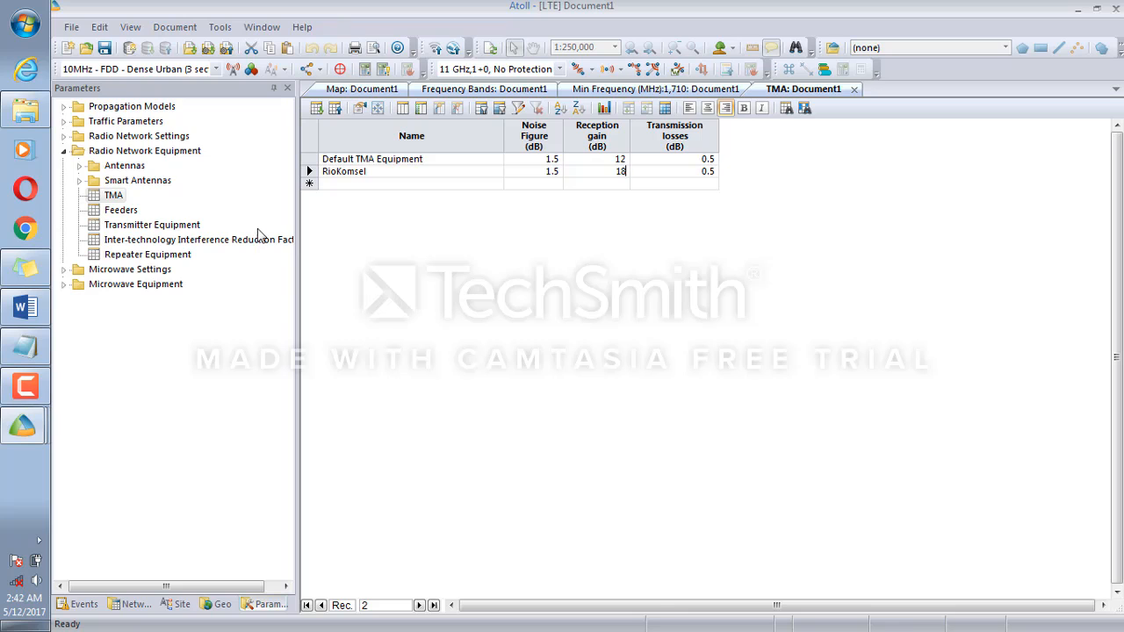
Open the Feeders table and duplicate the 1-5/8" at 2100 MHz record into a new row at the end
double_click(120, 211)
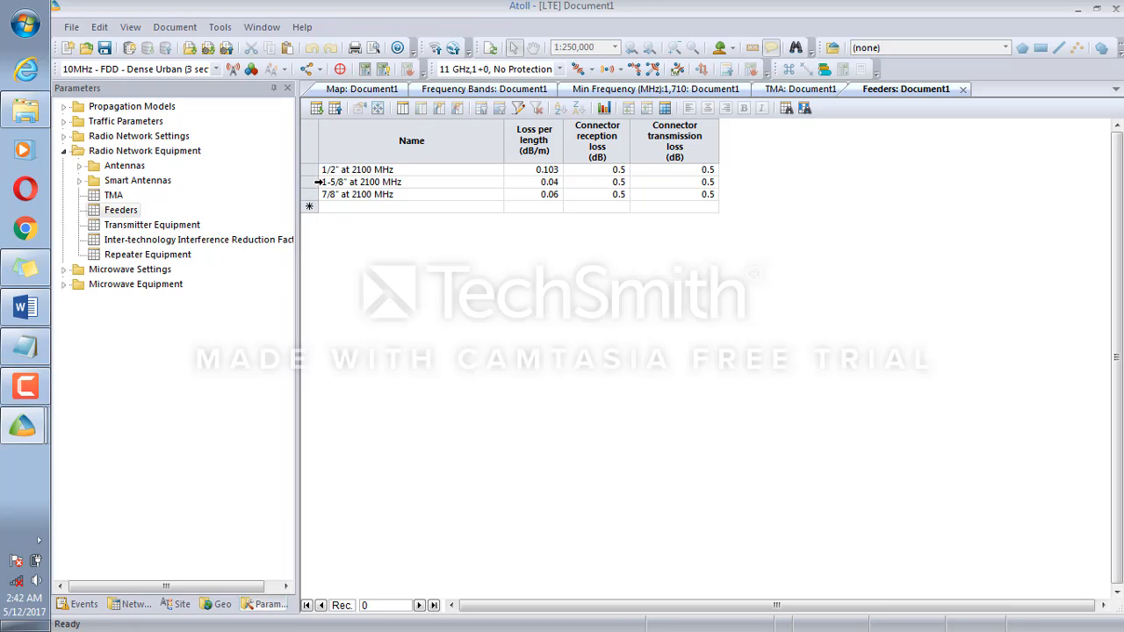
left_click(308, 186)
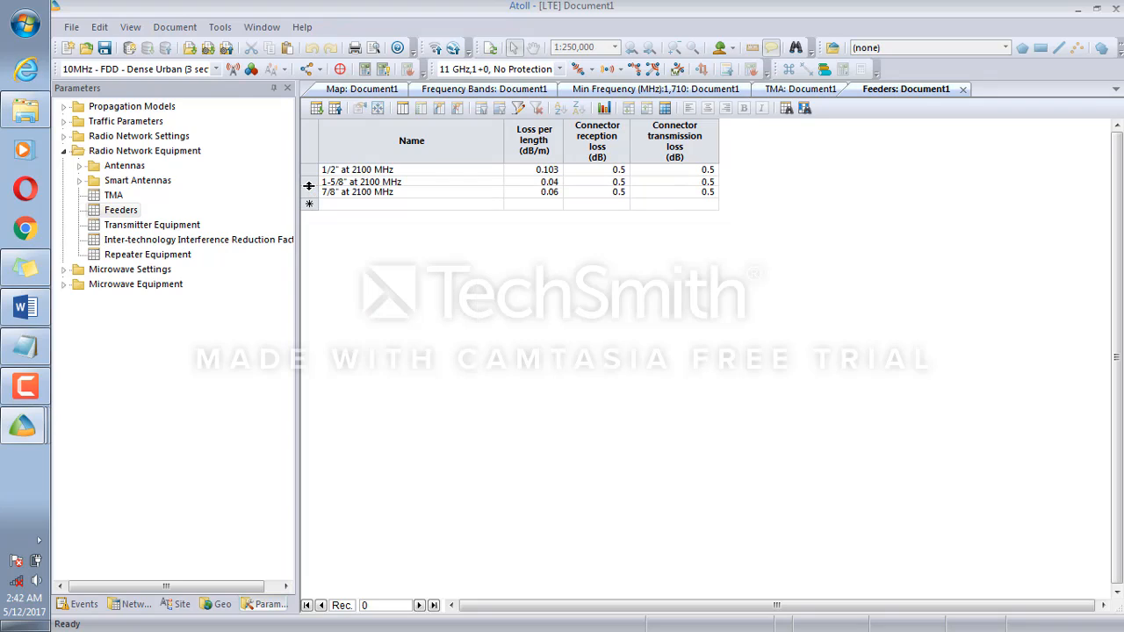
left_click(309, 183)
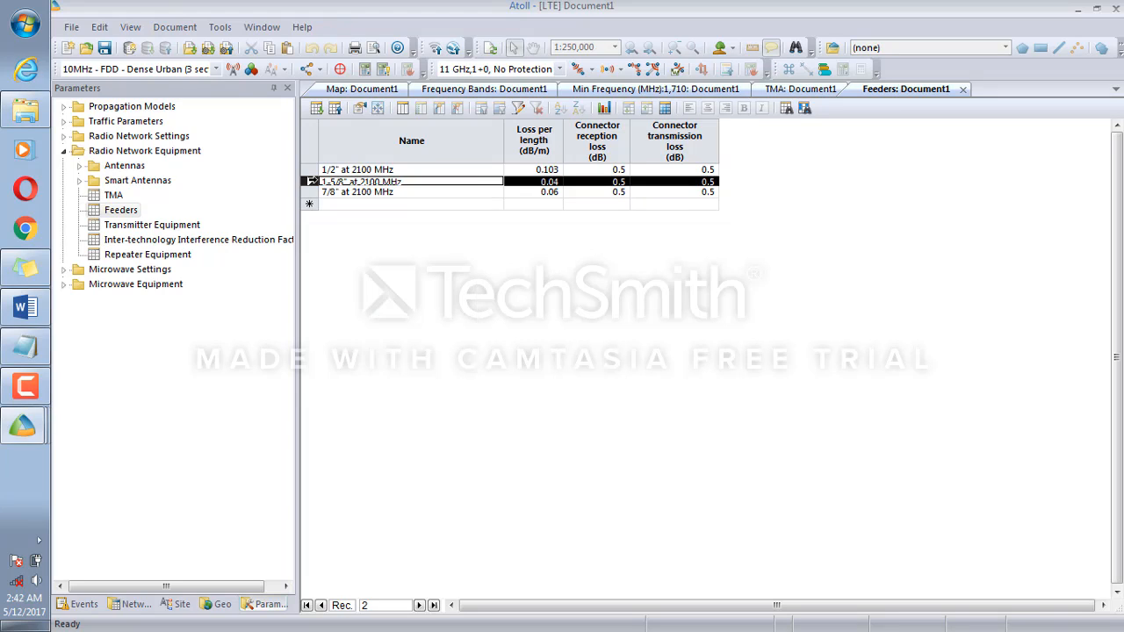
right_click(309, 183)
mouse_move(413, 526)
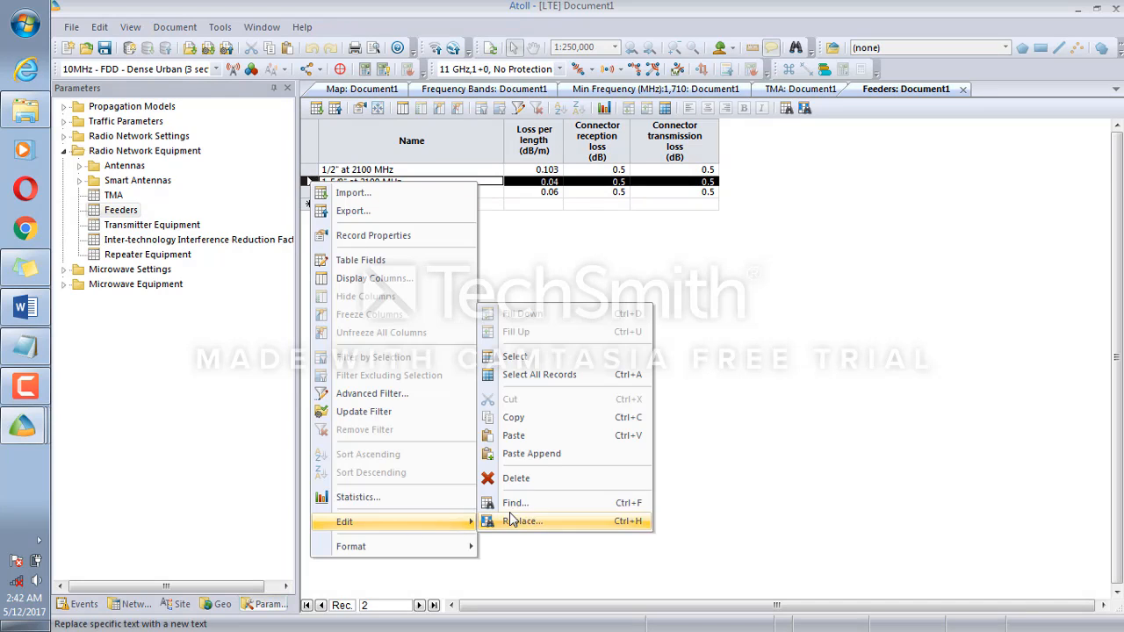
left_click(545, 421)
left_click(310, 203)
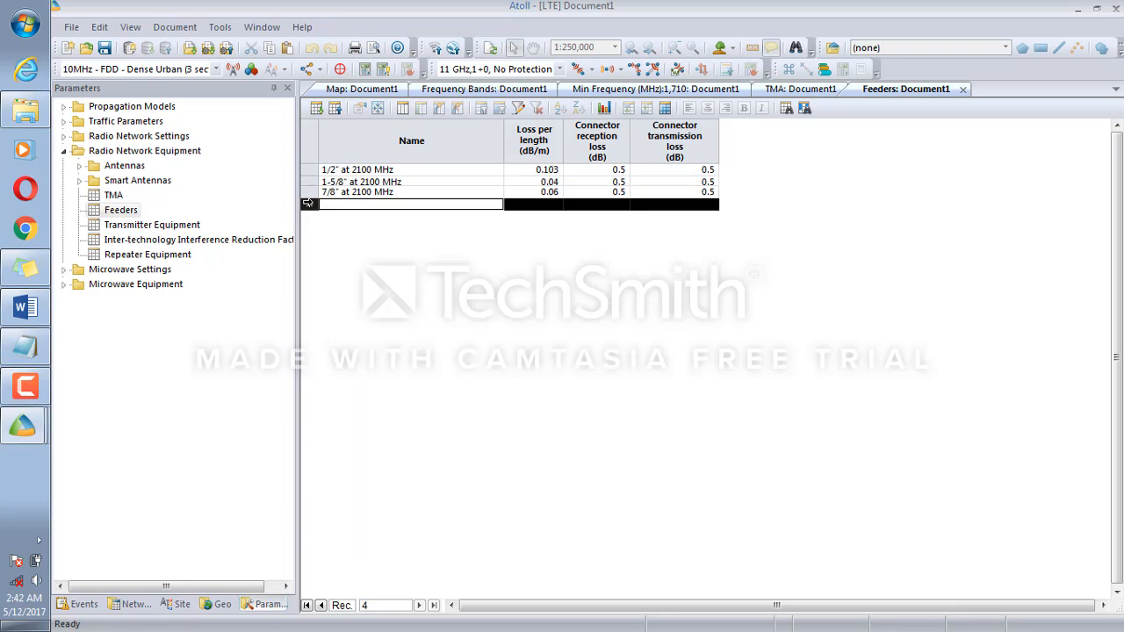
right_click(310, 203)
mouse_move(405, 550)
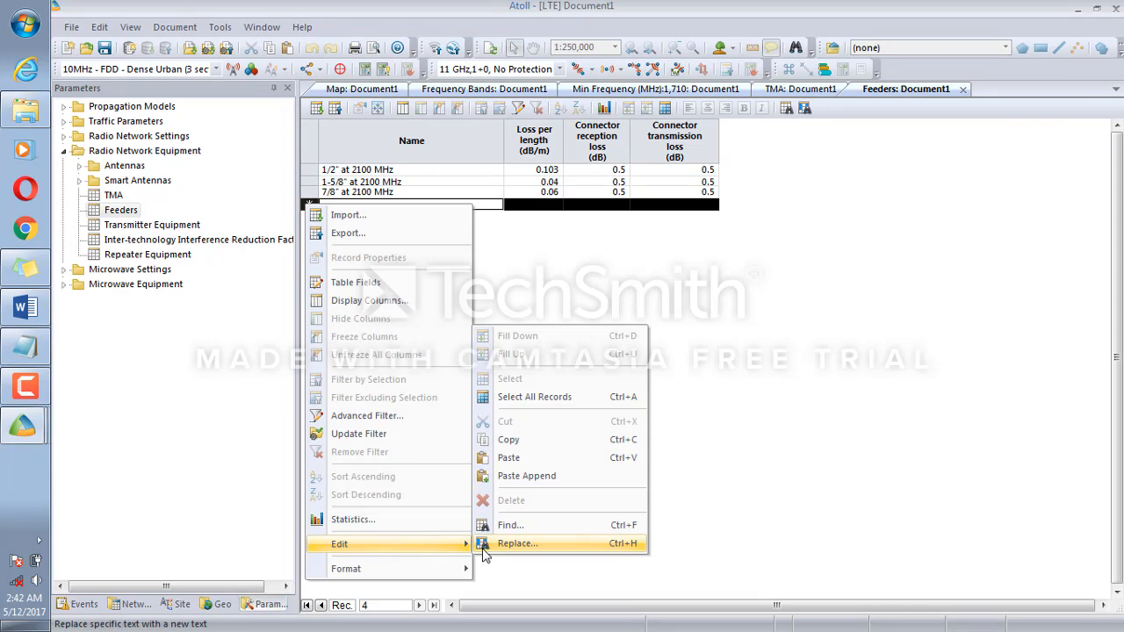
left_click(514, 457)
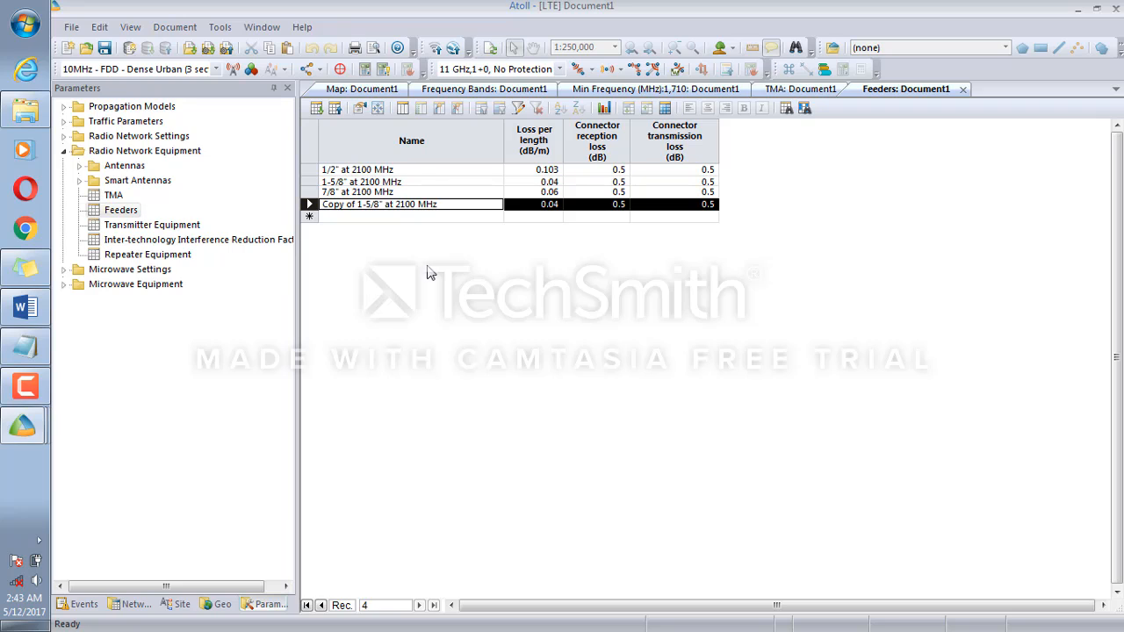
Rename the copied feeder with the student's first name followed by "Komsel" and set its loss per length to 0.02 dB/m
double_click(341, 206)
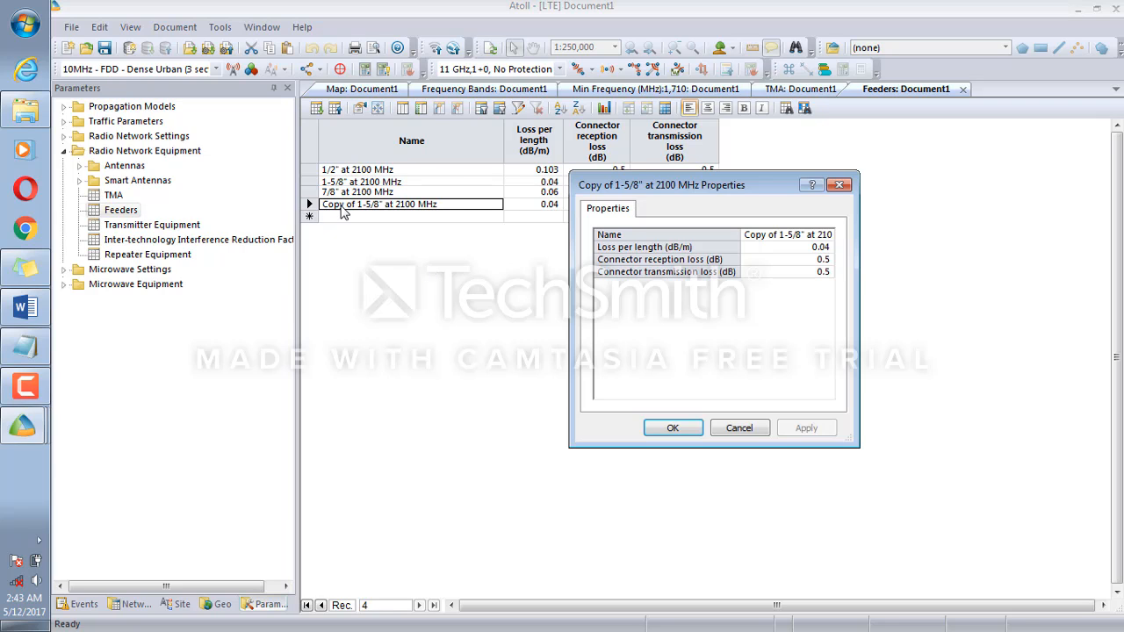
left_click(756, 239)
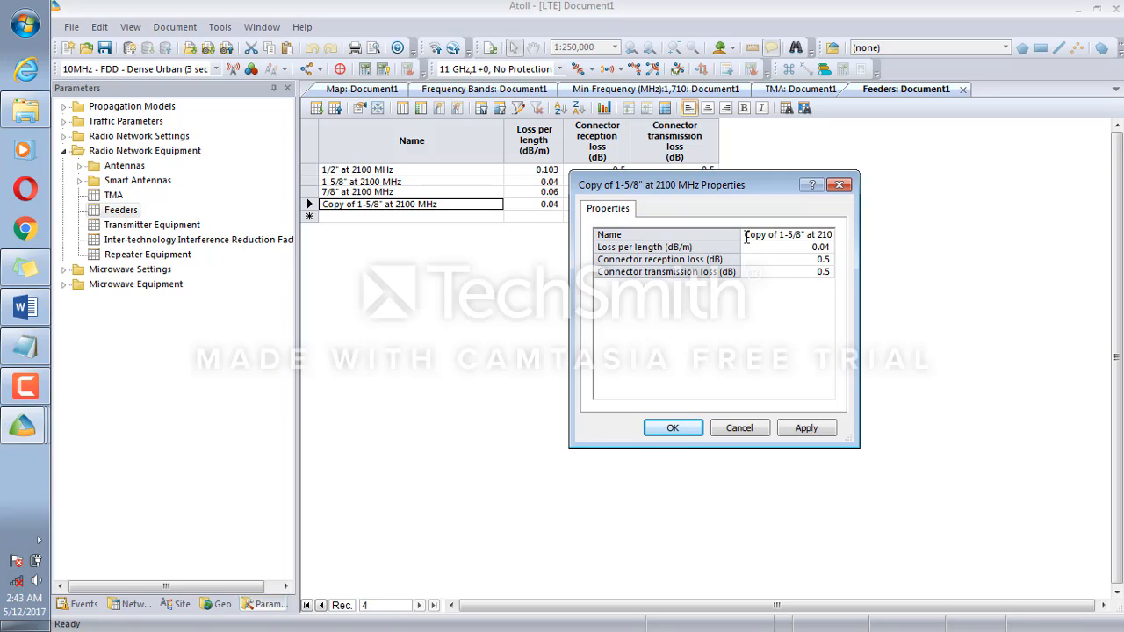
left_click_drag(745, 236, 834, 234)
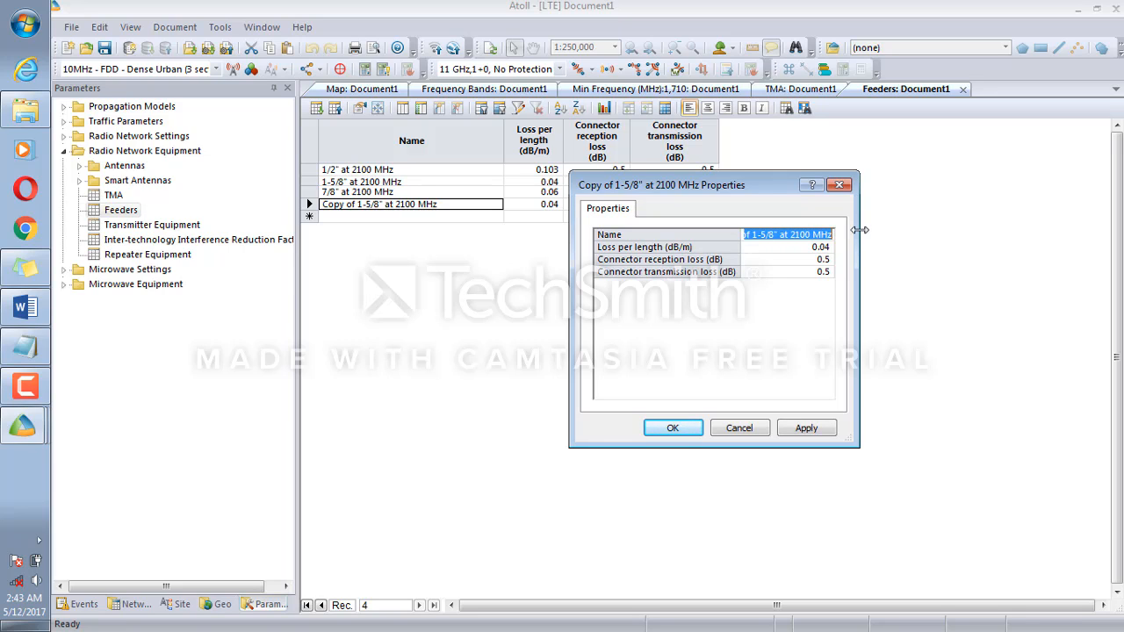
type("Rio")
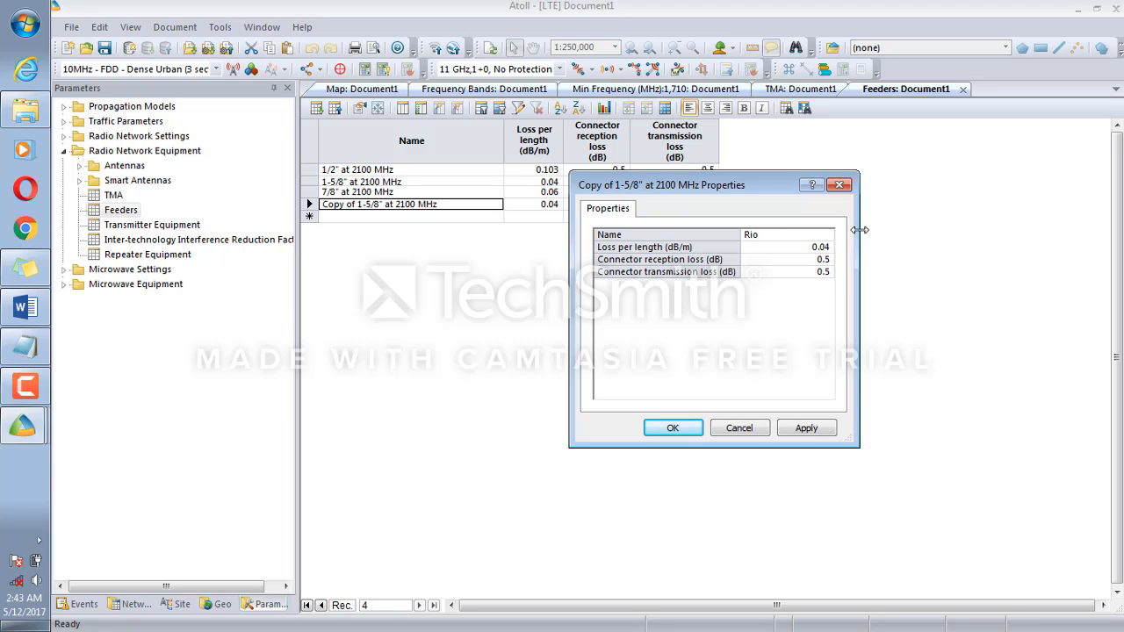
type("Komsel")
left_click(831, 244)
key("BackSpace")
type("2")
left_click(820, 429)
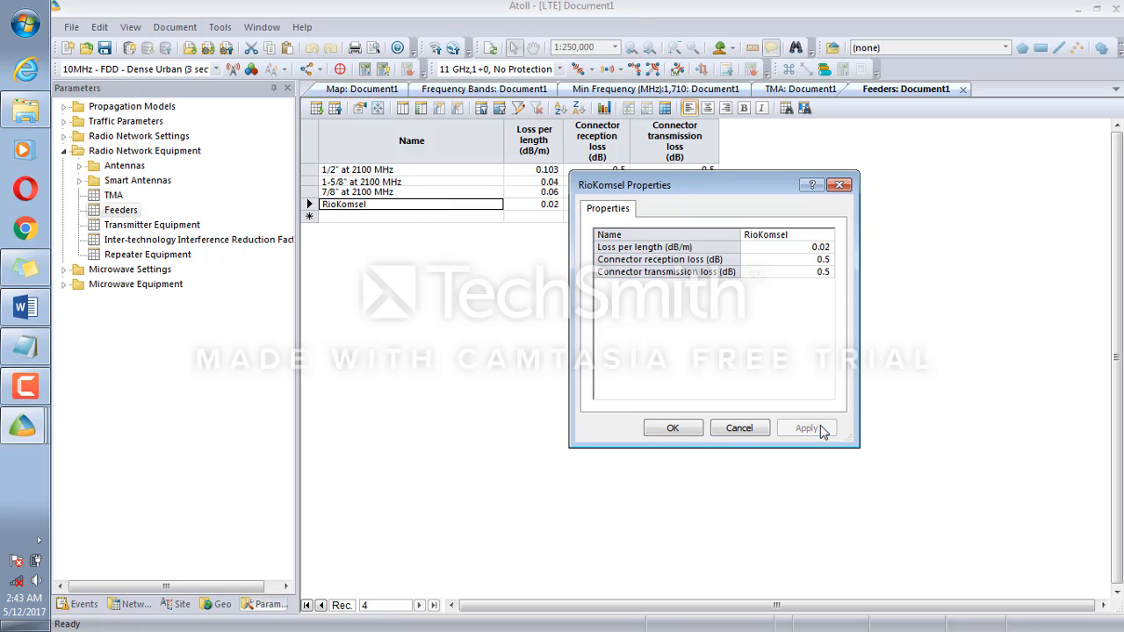
left_click(673, 429)
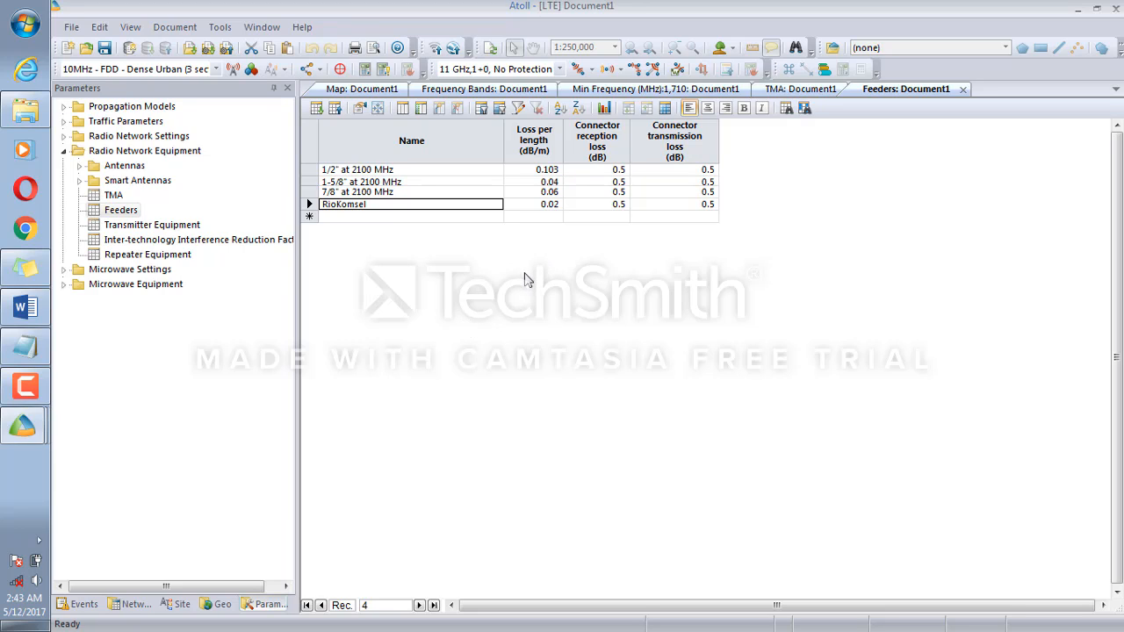
Duplicate the Default eNode-B Equipment record in the Transmitter Equipment table and open the copy's properties
double_click(176, 227)
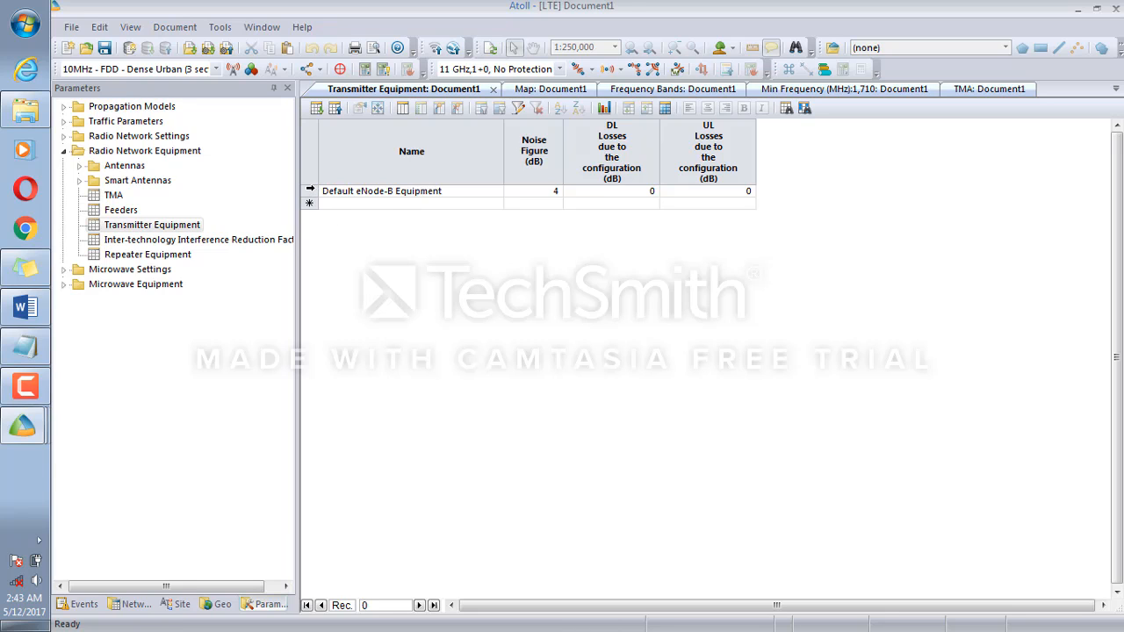
left_click(310, 191)
right_click(310, 191)
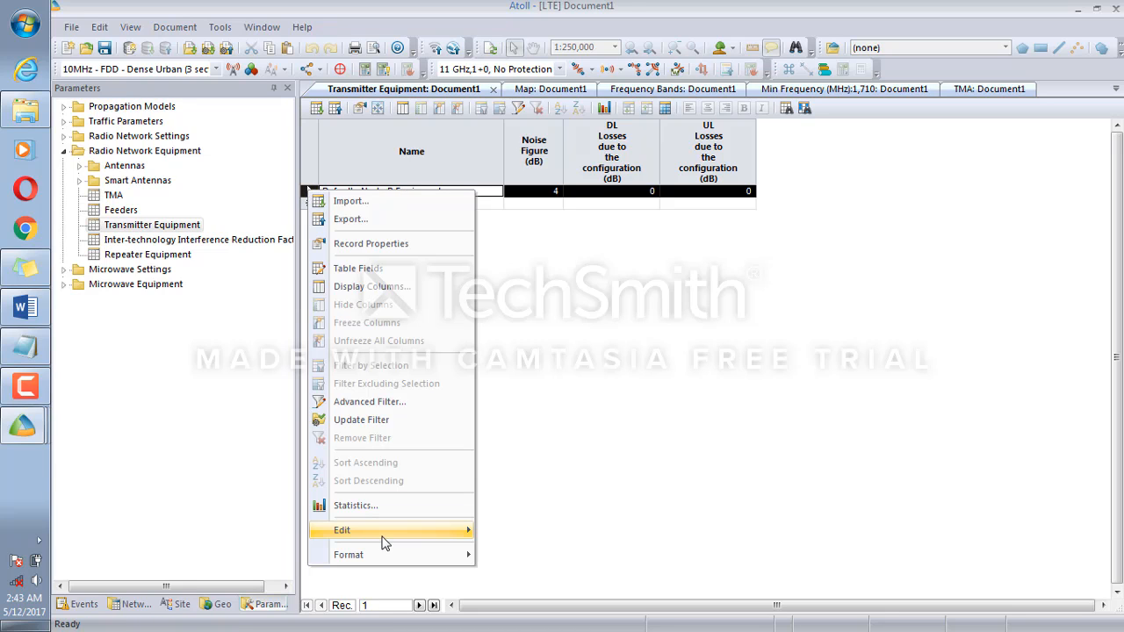
mouse_move(384, 531)
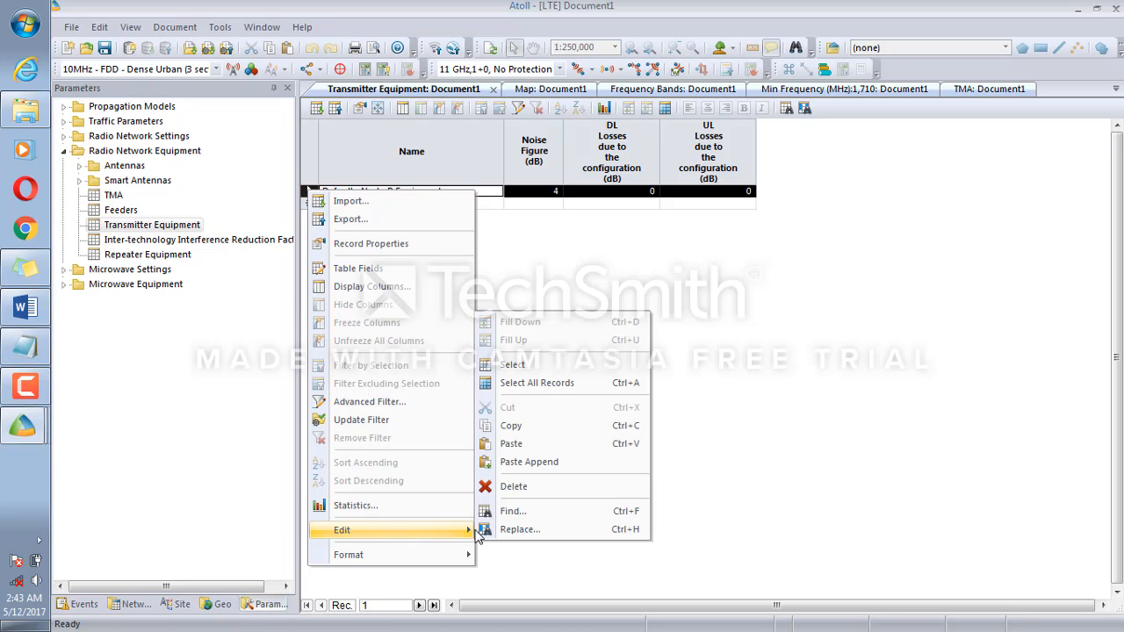
left_click(539, 429)
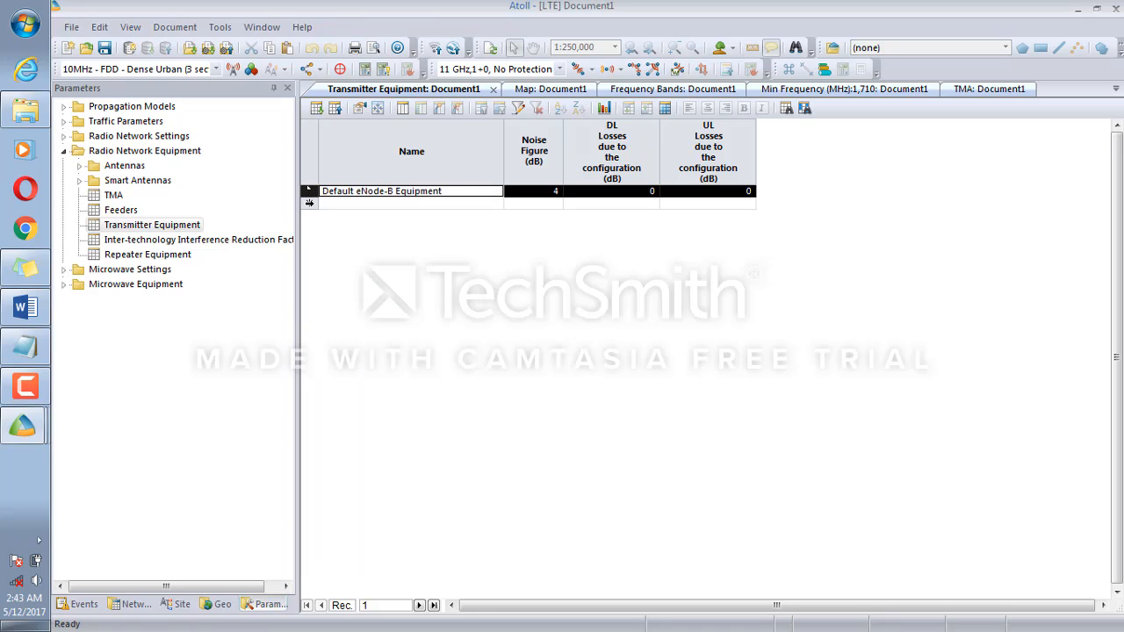
right_click(309, 203)
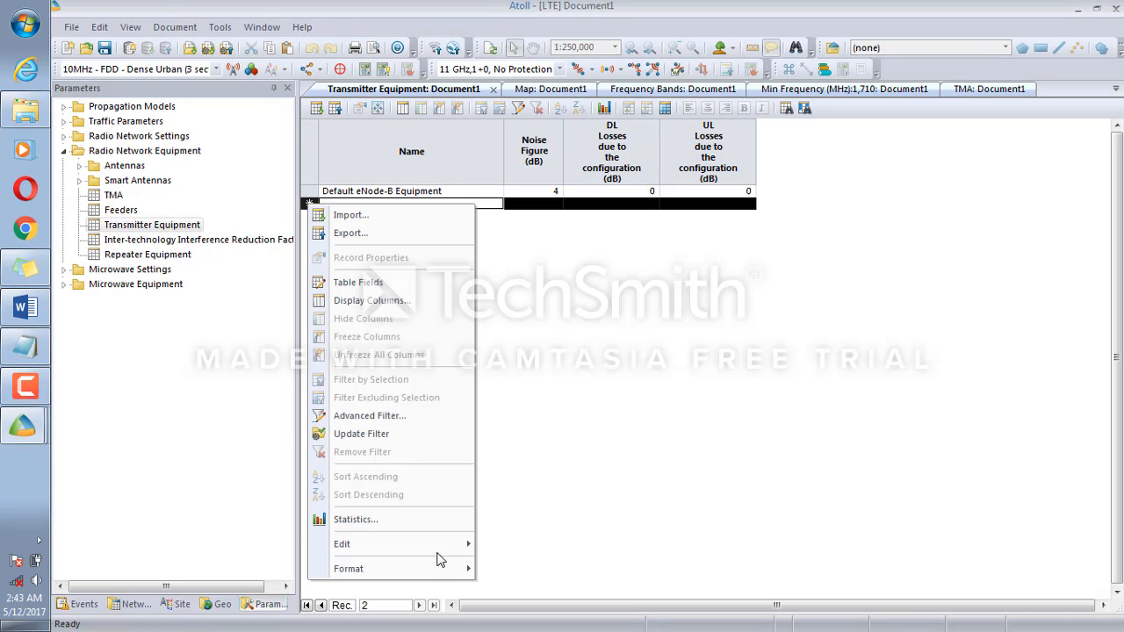
mouse_move(446, 546)
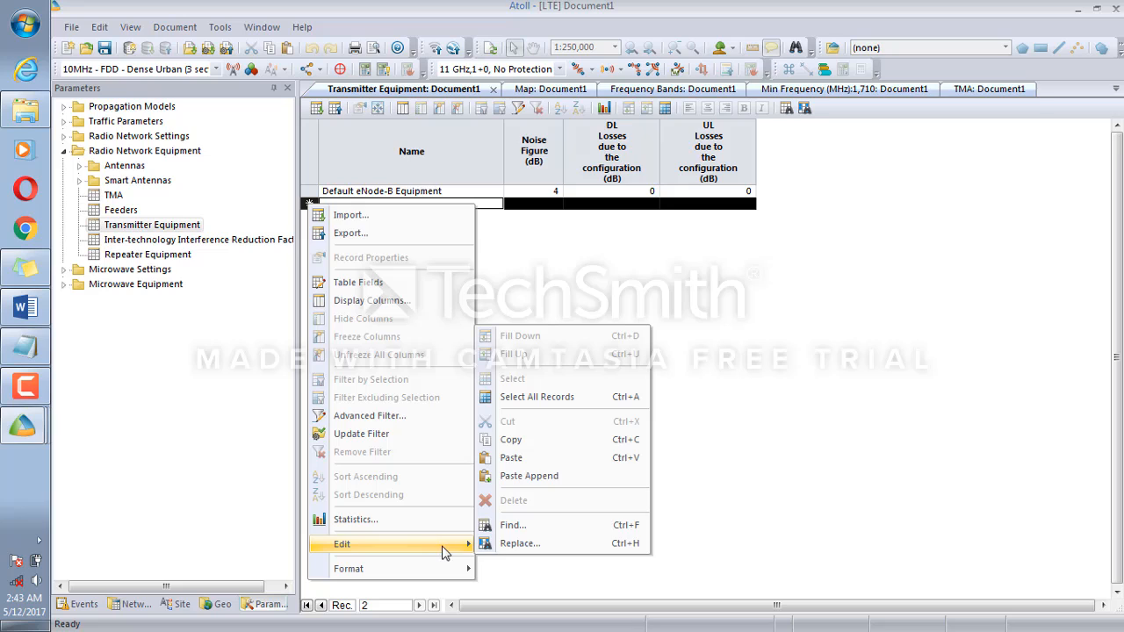
left_click(562, 460)
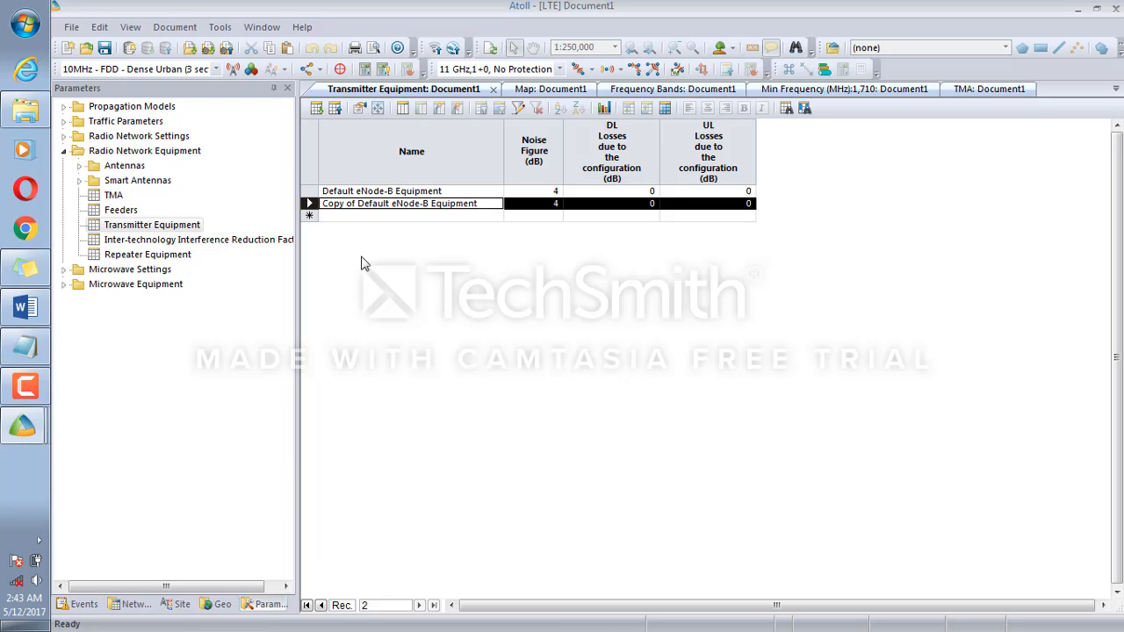
double_click(426, 206)
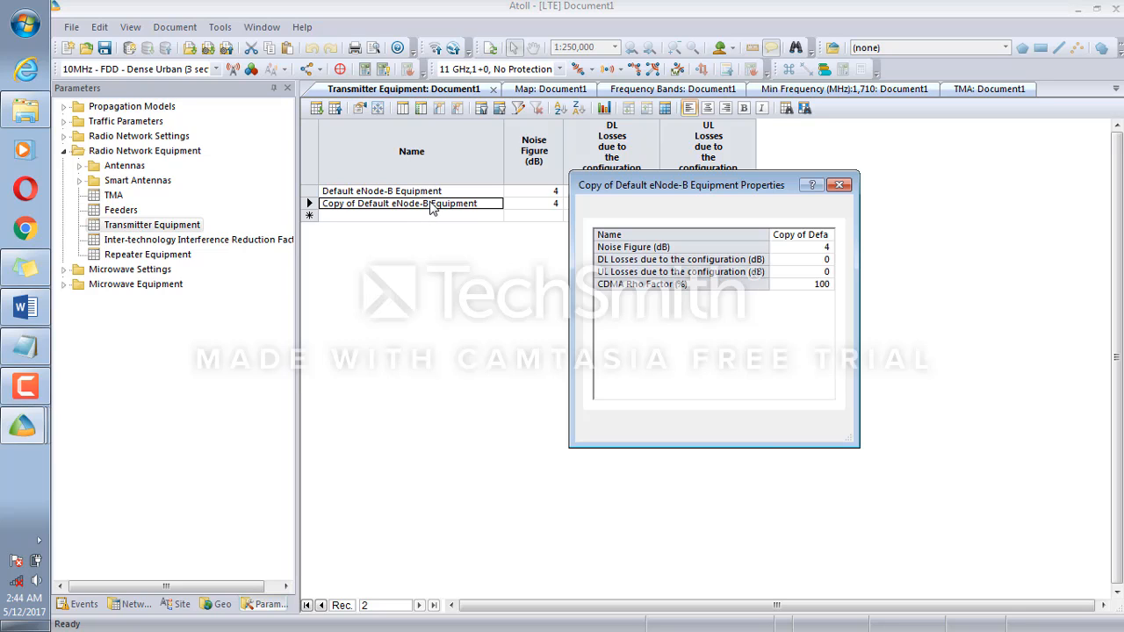
Rename the copied transmitter equipment with the student's first name followed by "Komsel" and set its noise figure to 4.5 dB
left_click(776, 235)
left_click_drag(819, 245, 870, 233)
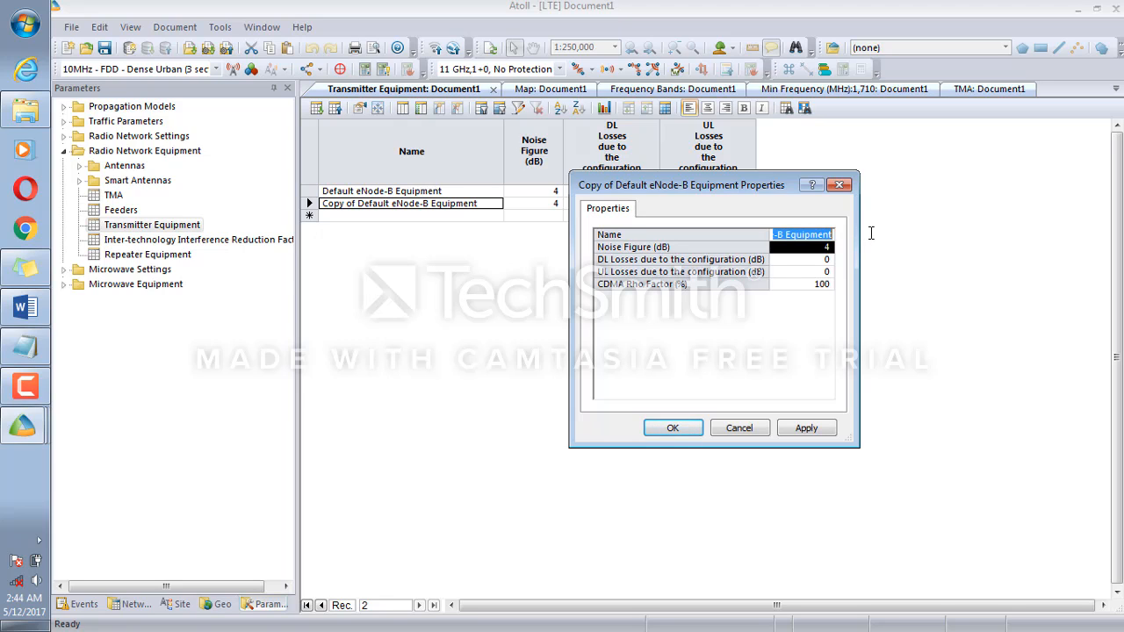
type("Rio")
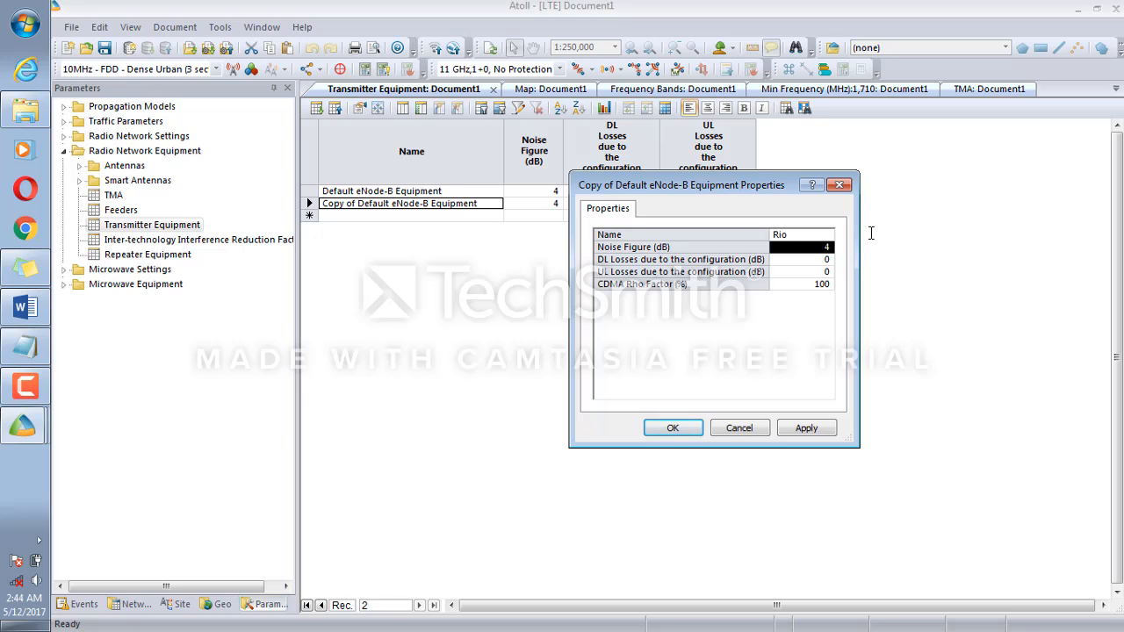
type("Komsel")
mouse_move(762, 184)
left_mouse_down()
mouse_move(906, 231)
mouse_move(780, 212)
mouse_move(776, 191)
left_mouse_up()
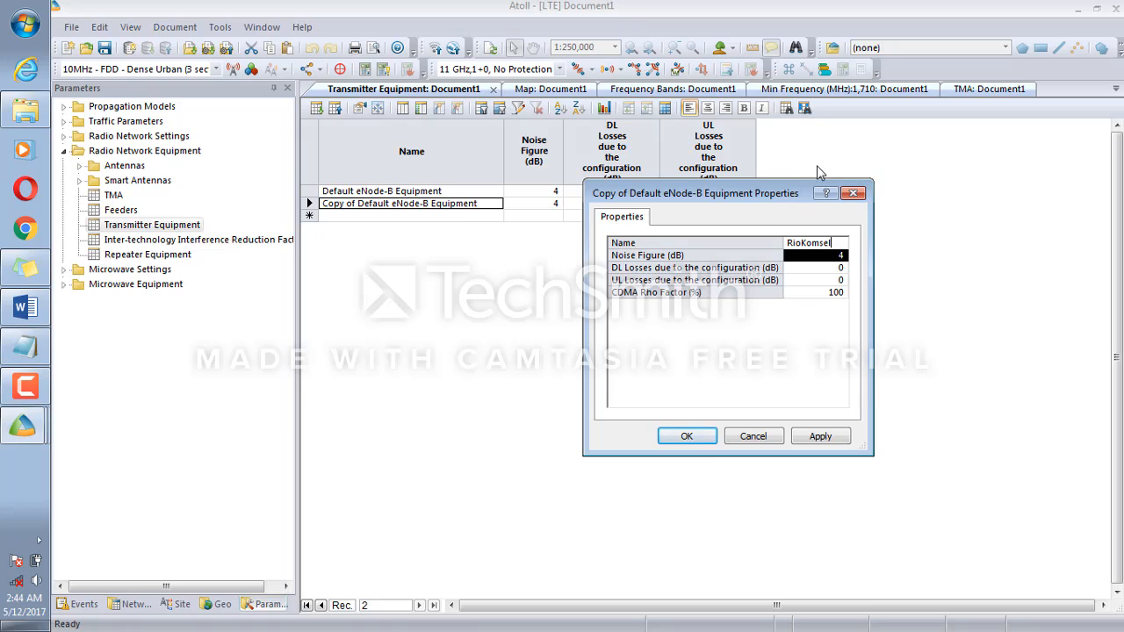
left_click(840, 256)
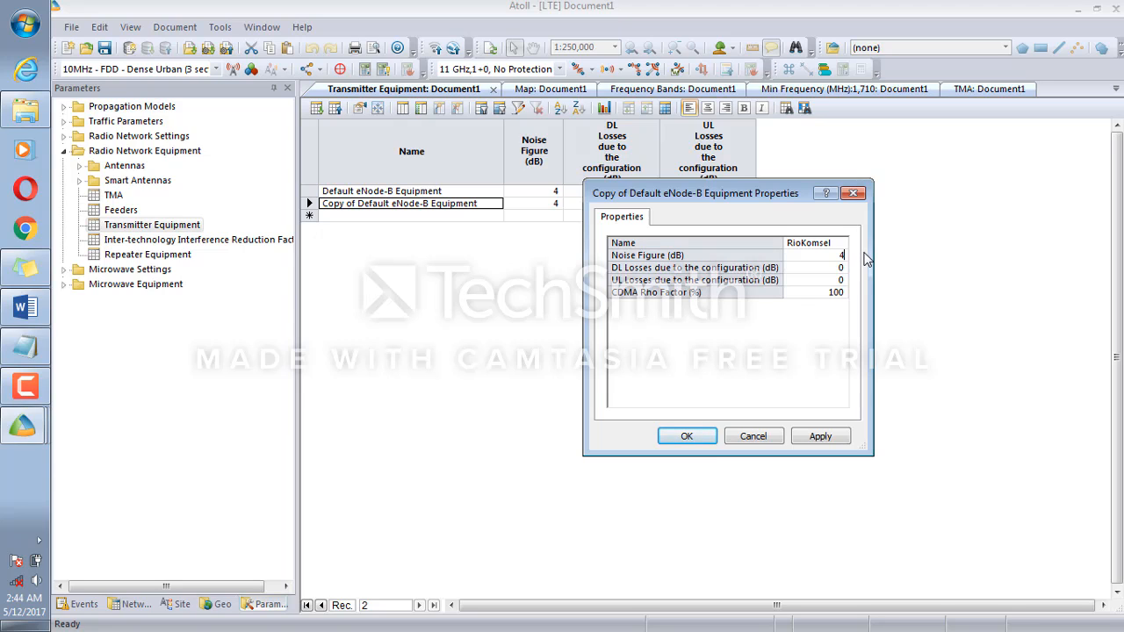
type(".5")
left_click(824, 440)
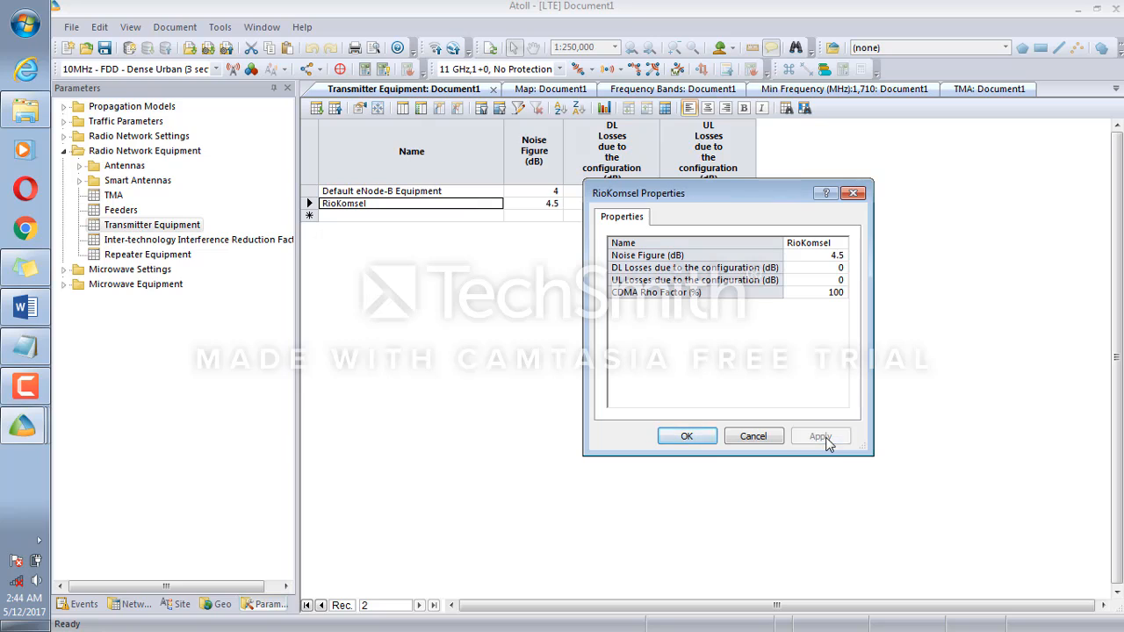
left_click(690, 437)
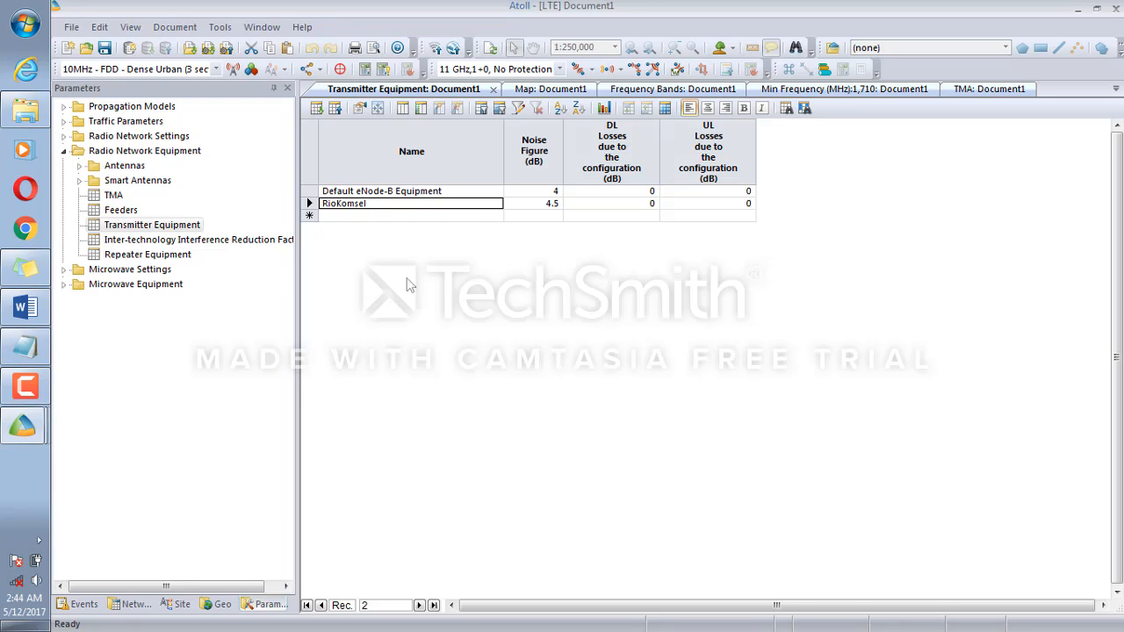
Add a station template based on 10MHz - FDD - Dense Urban (3 sectors) and name it with the student's first name followed by "Ganteng"
mouse_move(6, 422)
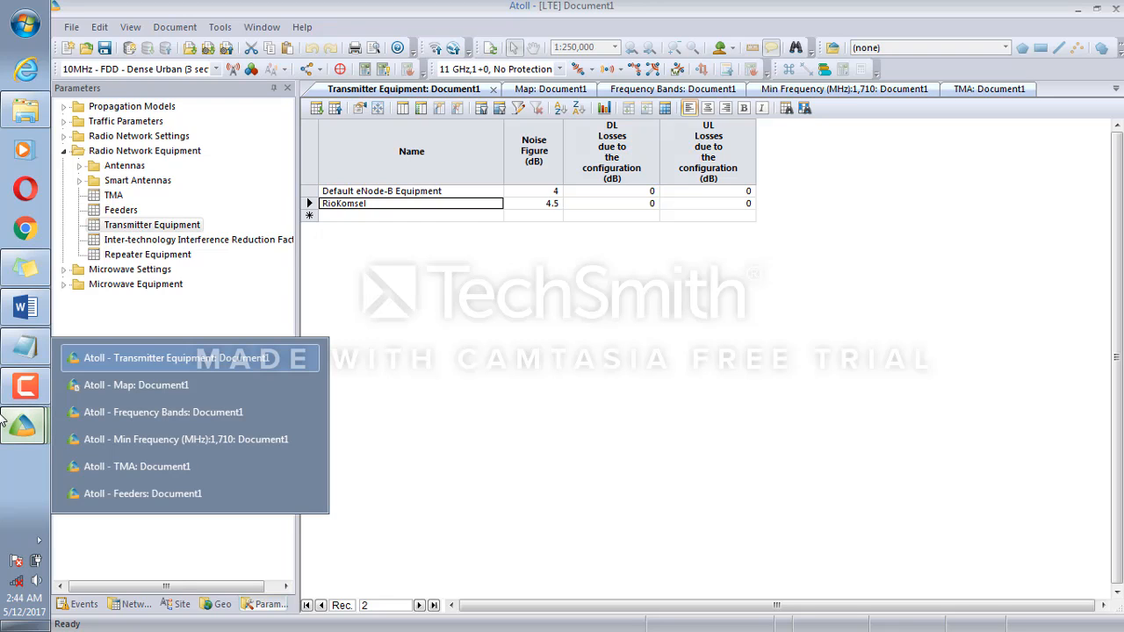
left_click(64, 151)
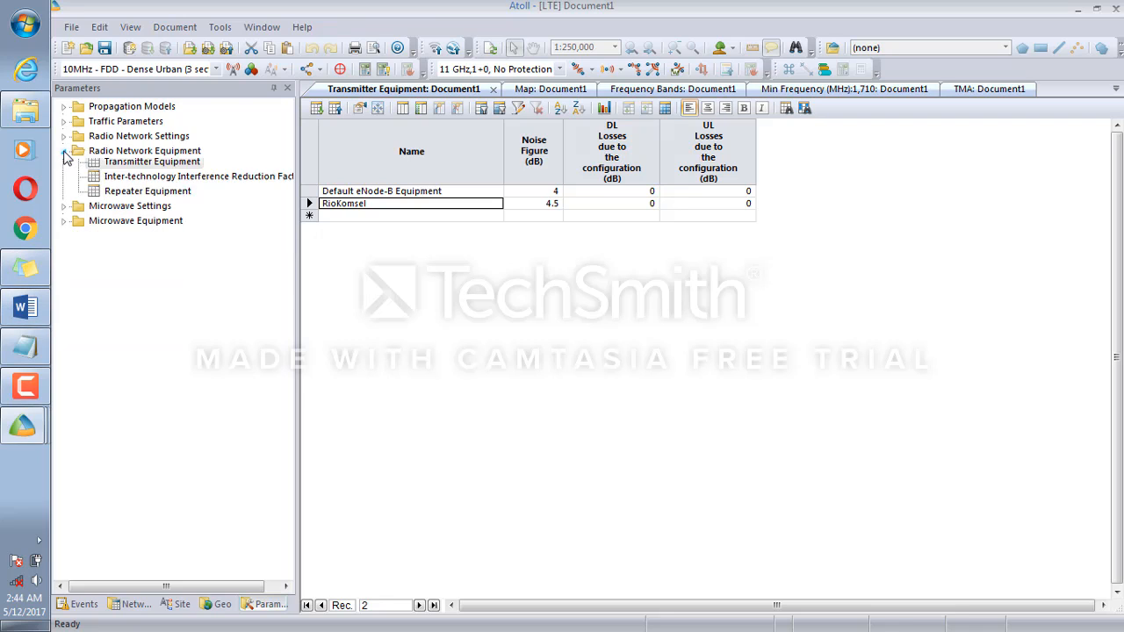
left_click(63, 137)
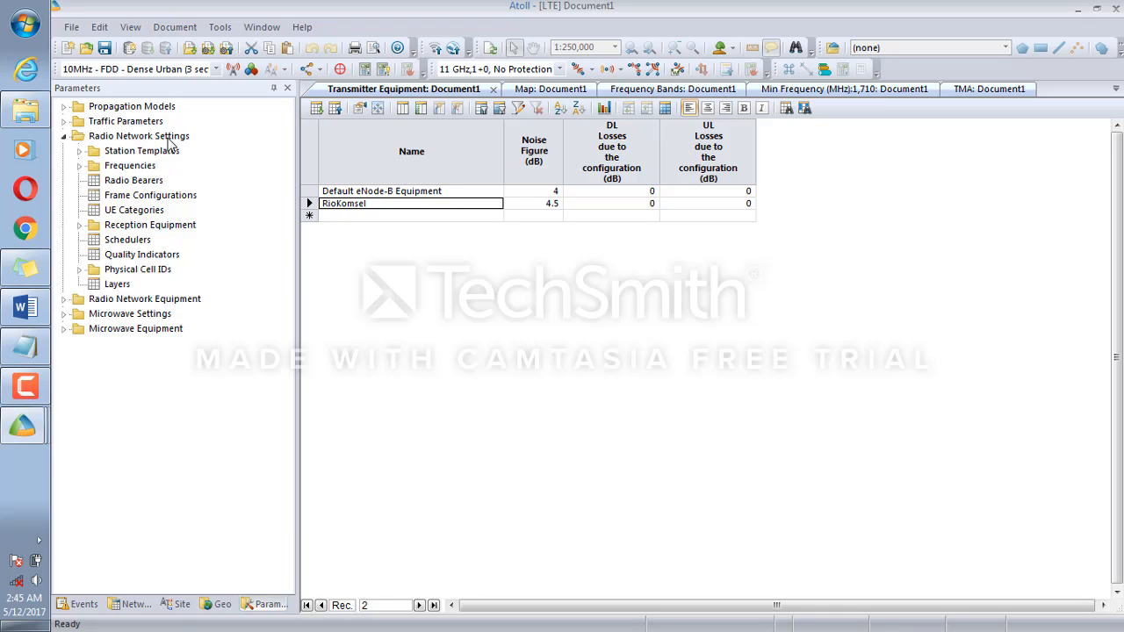
left_click(80, 151)
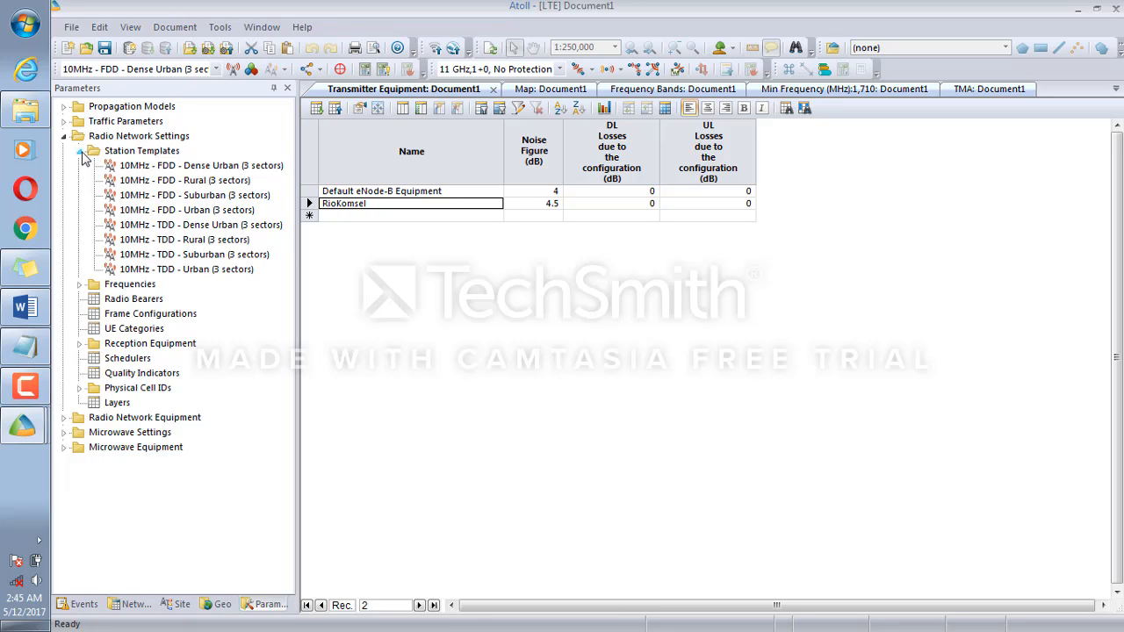
left_click(80, 151)
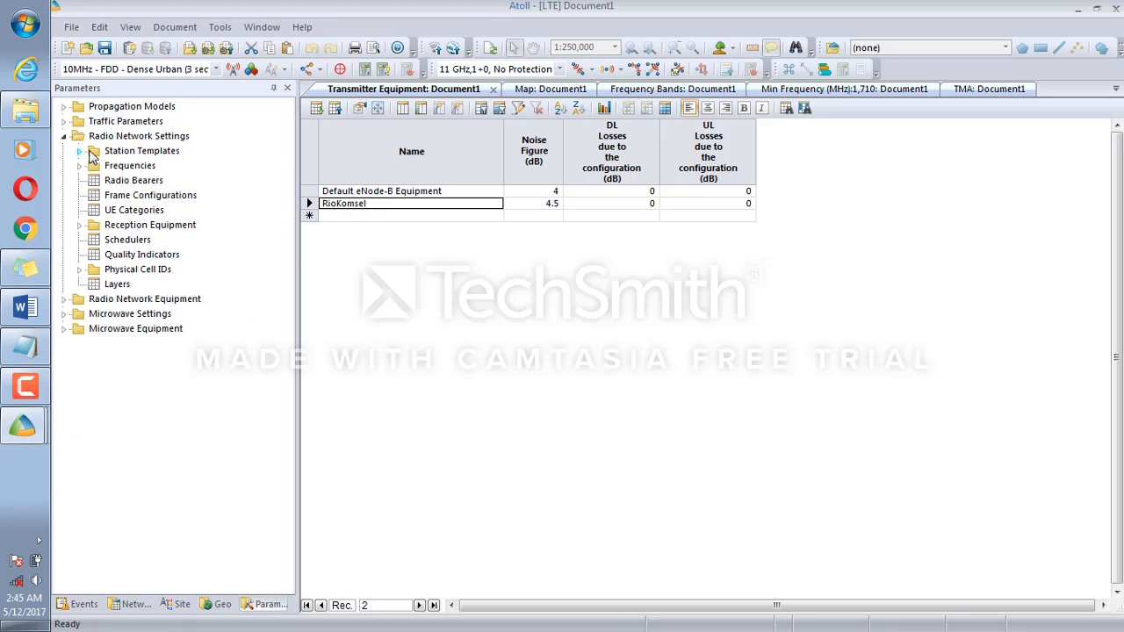
right_click(99, 155)
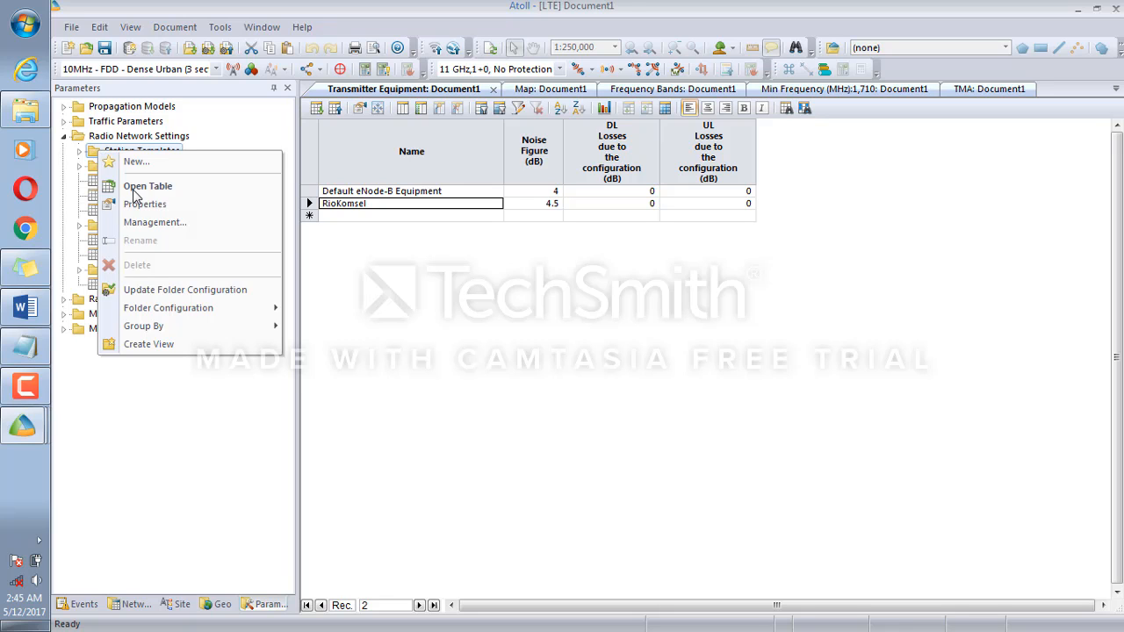
left_click(217, 223)
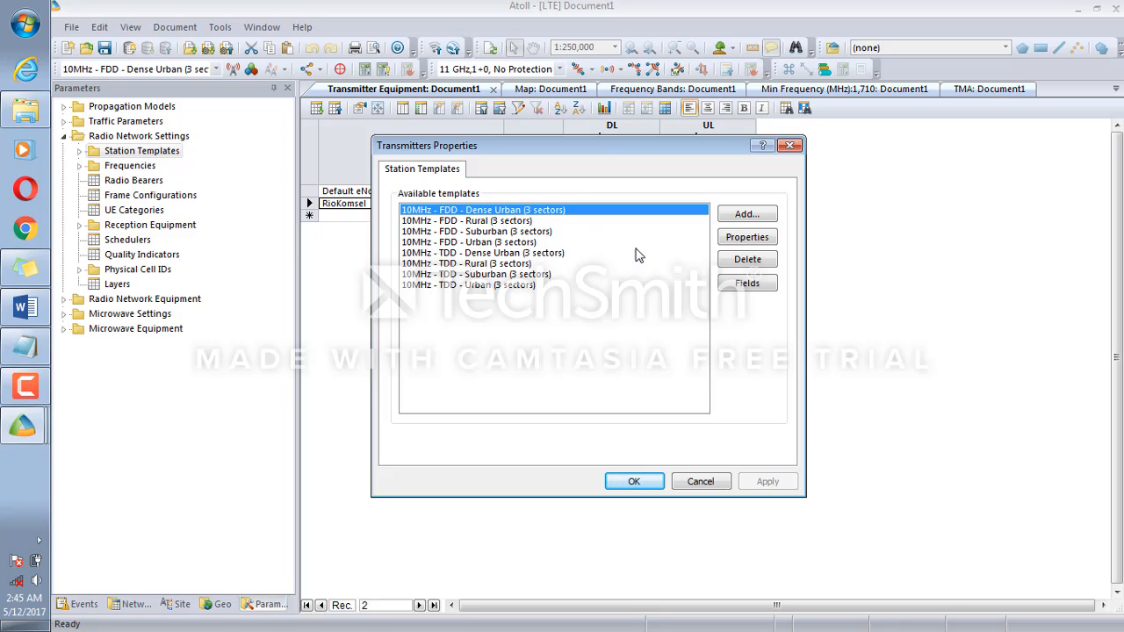
left_click(733, 242)
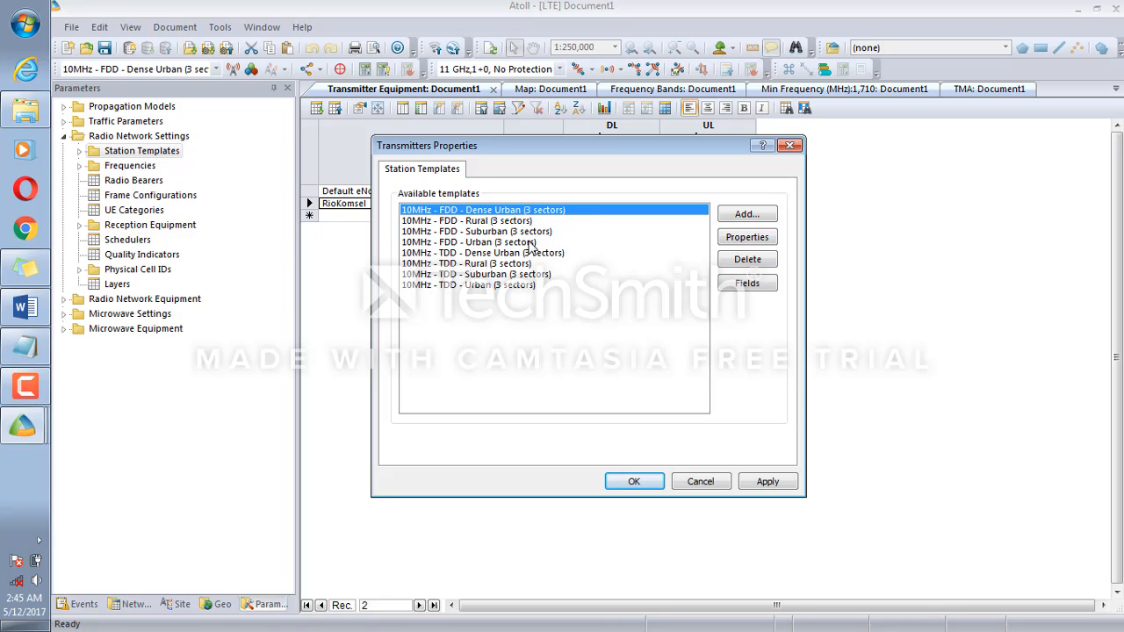
left_click(747, 215)
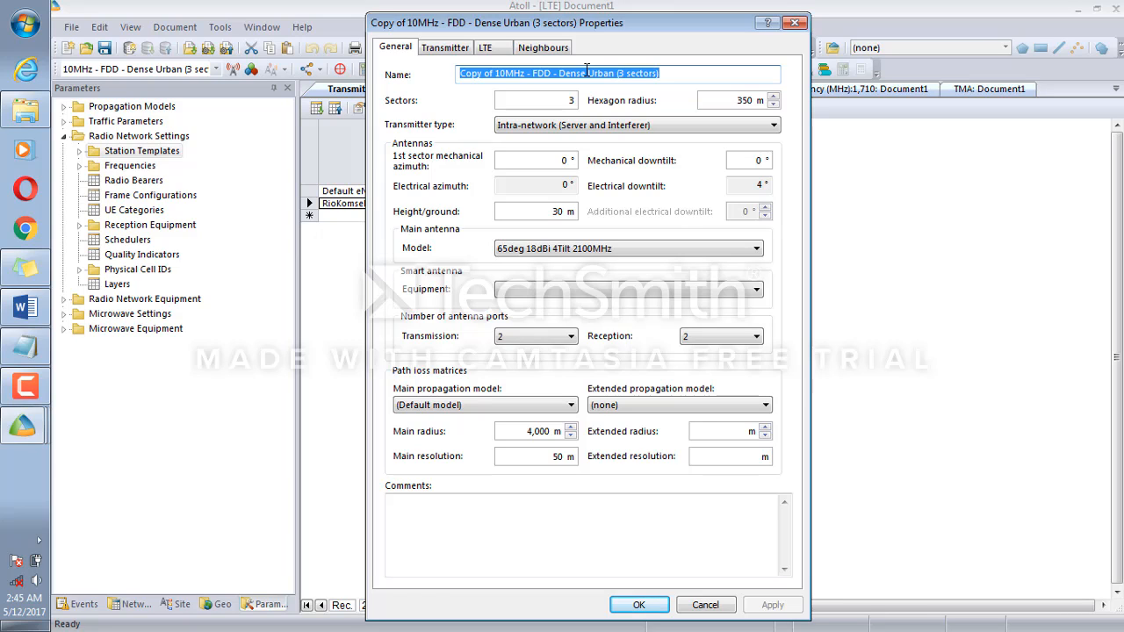
type("Rio")
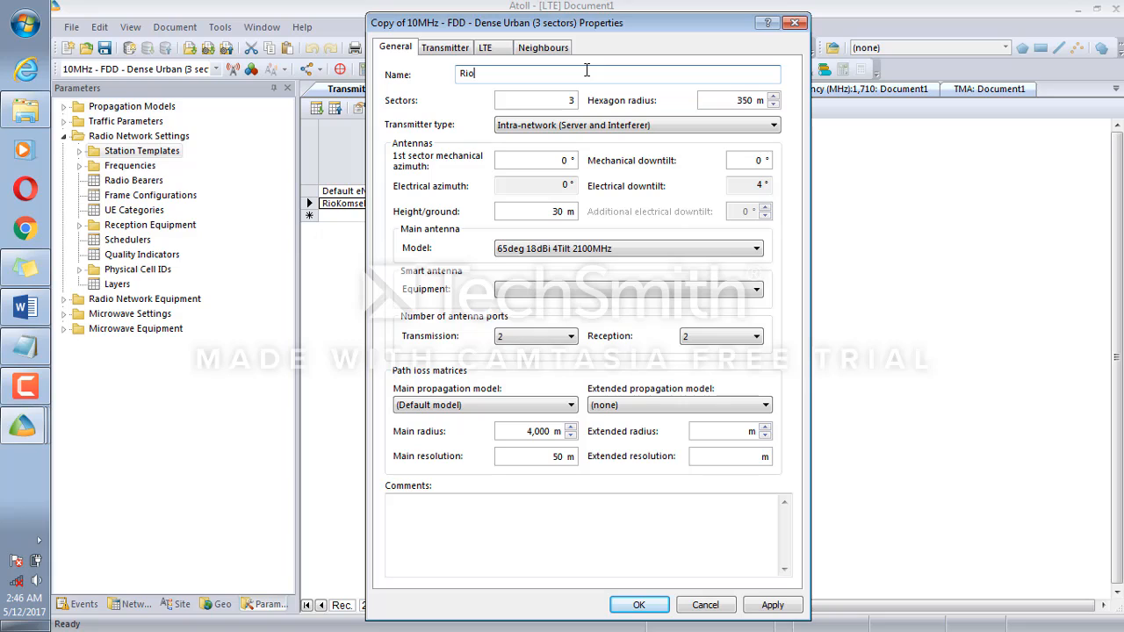
type("pGanteng")
Look up the cell radius R under Tugas 5.5 in the UNIT V Word document and set the template's hexagon radius to 507 m
left_click(24, 307)
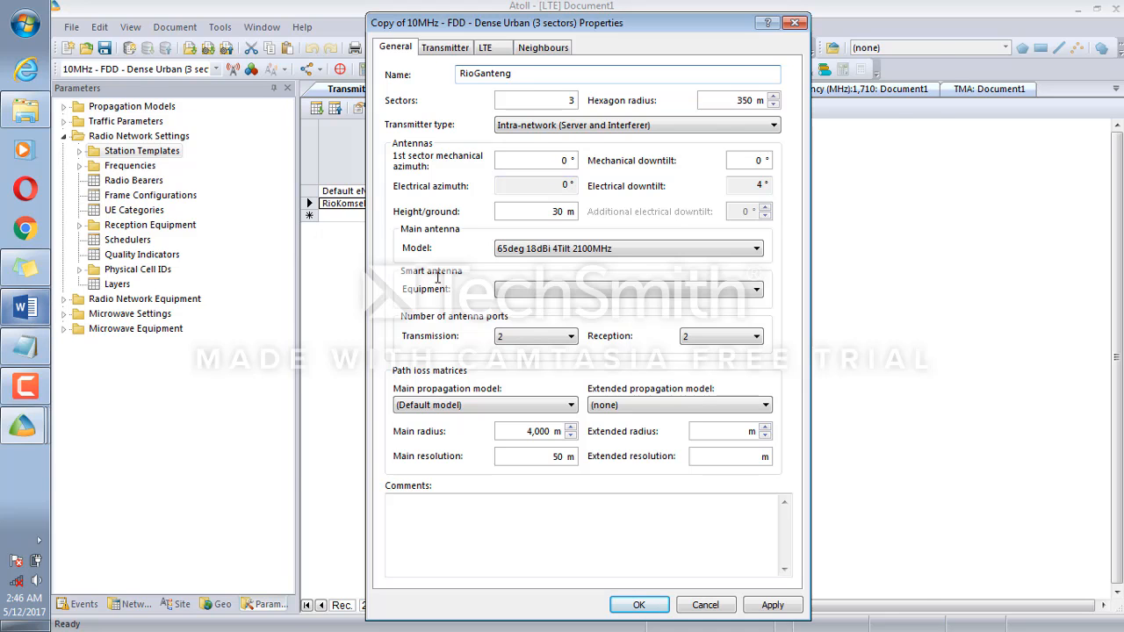
scroll(515, 315, "down", 15)
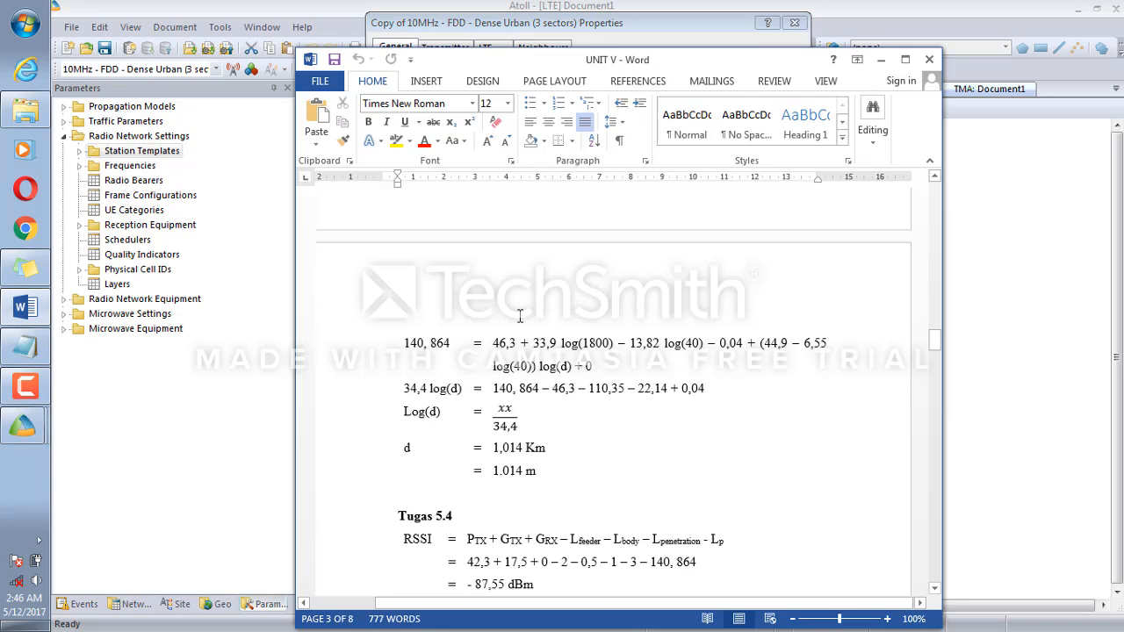
scroll(520, 316, "down", 6)
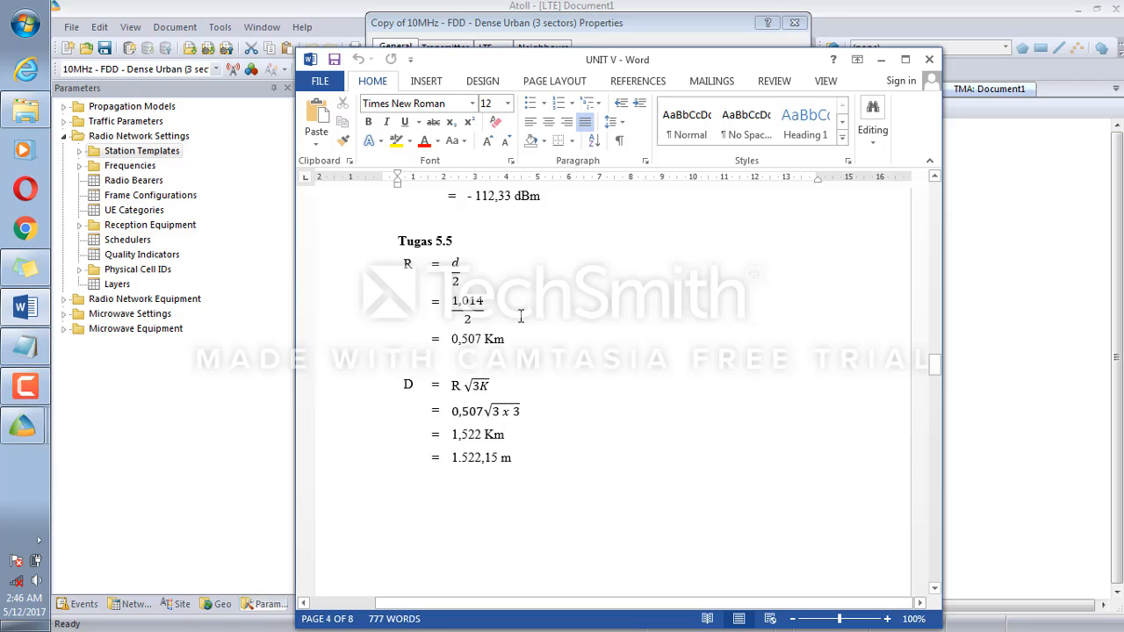
scroll(520, 316, "up", 3)
scroll(520, 316, "down", 4)
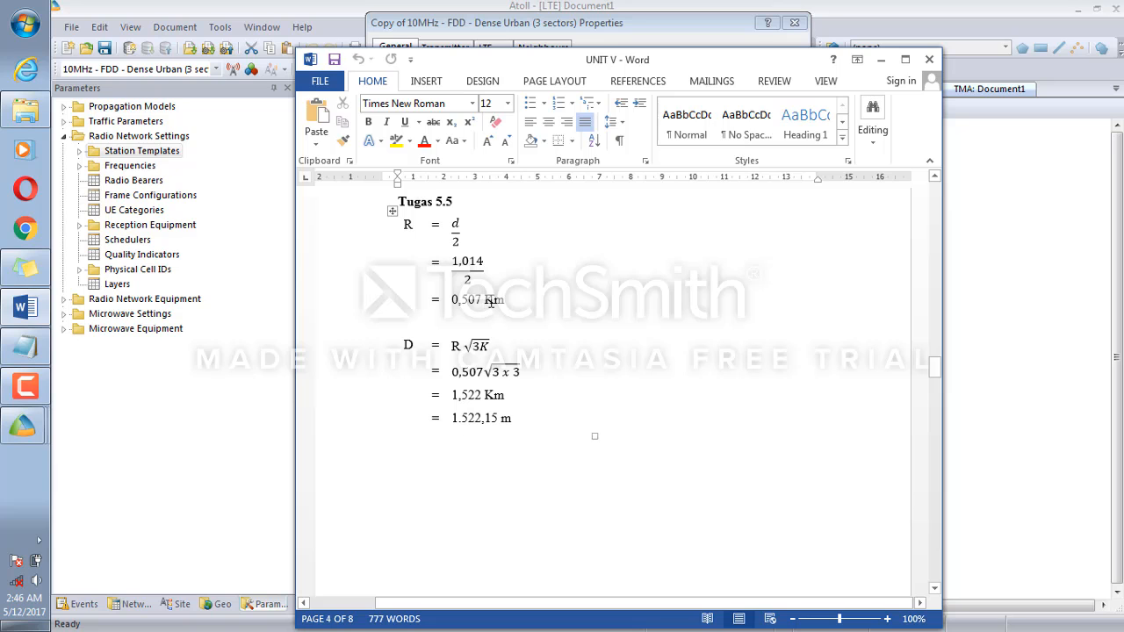
left_click(983, 297)
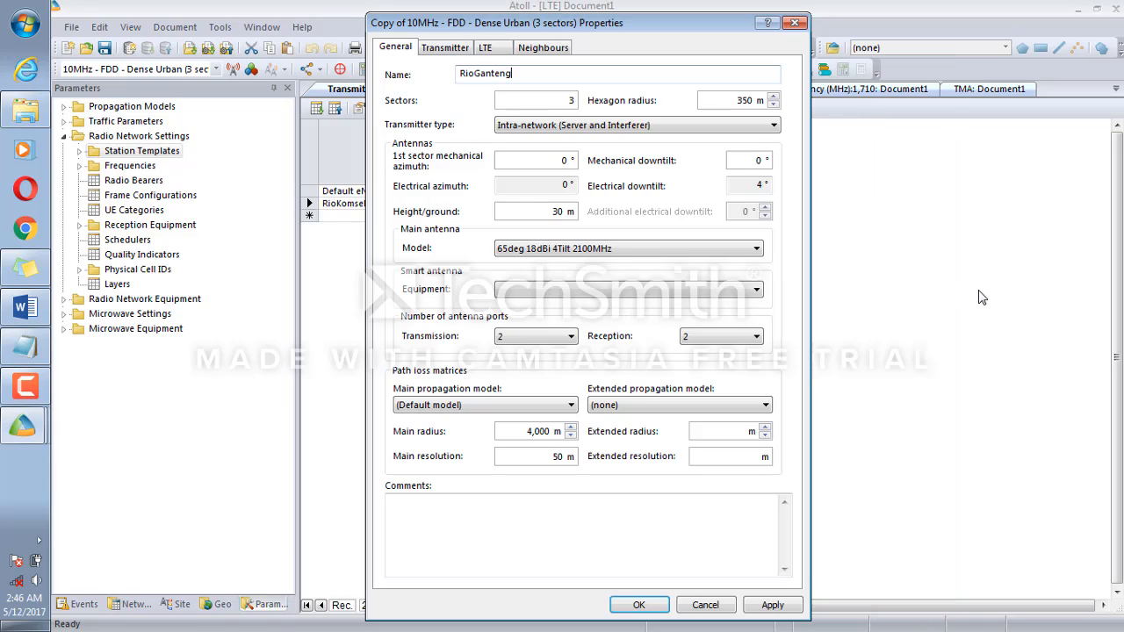
double_click(743, 102)
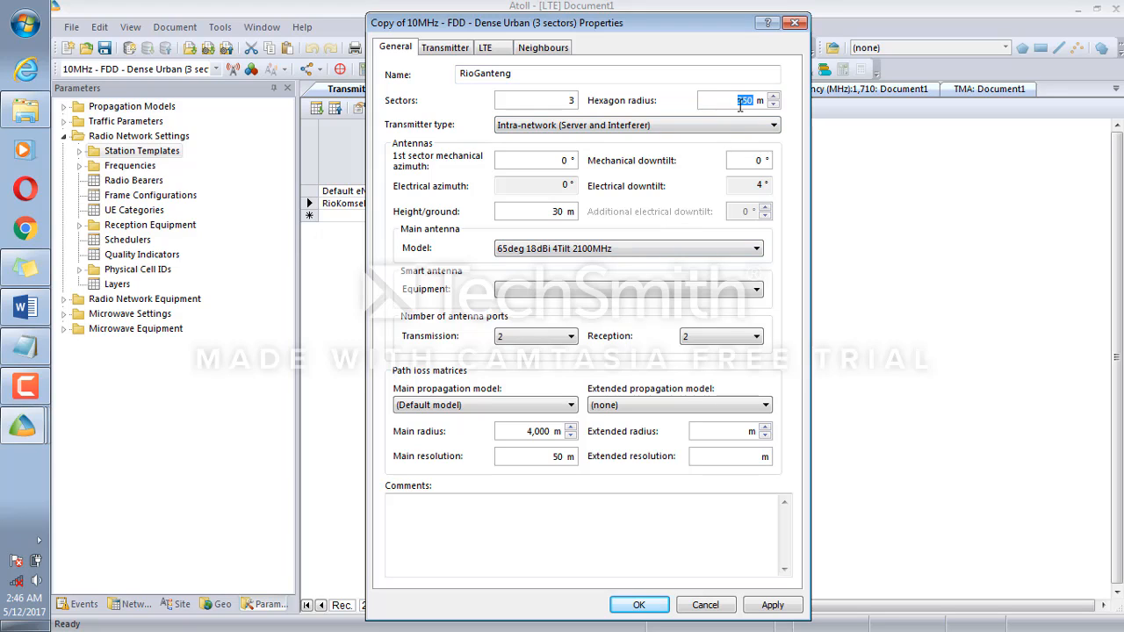
type("50")
Assign the custom Komsel antenna as the main antenna model and set 4 transmission and 4 reception antenna ports
left_click(511, 252)
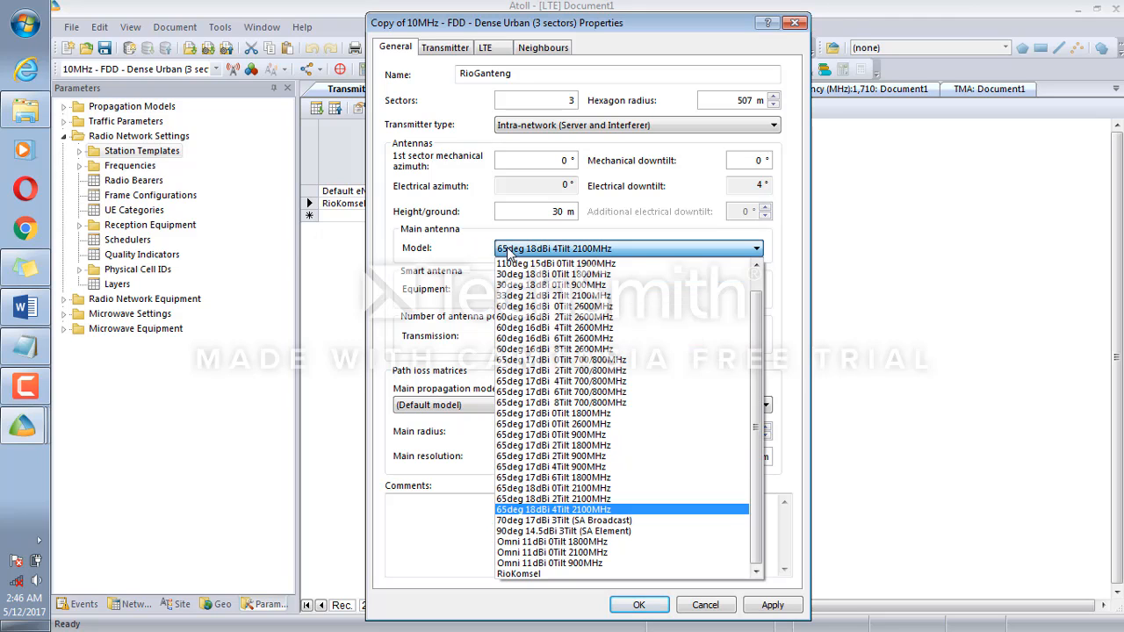
left_click(678, 576)
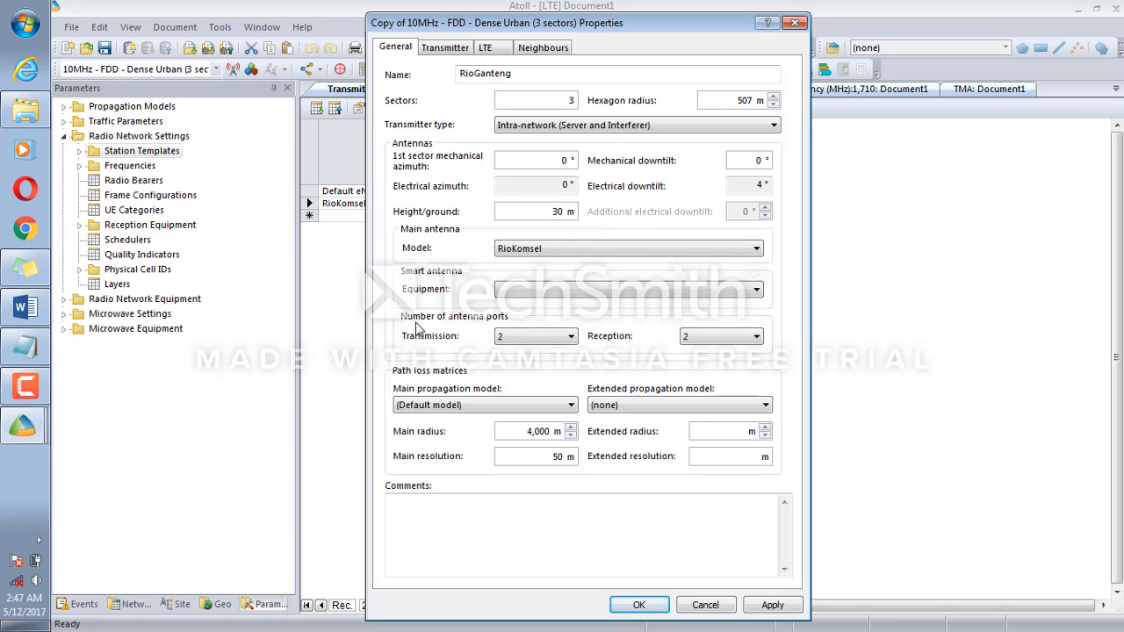
left_click(519, 339)
left_click(527, 371)
left_click(736, 341)
left_click(716, 375)
Use Cost-Hata as both the main and extended propagation model, with an extended radius of 5000 m
left_click(423, 409)
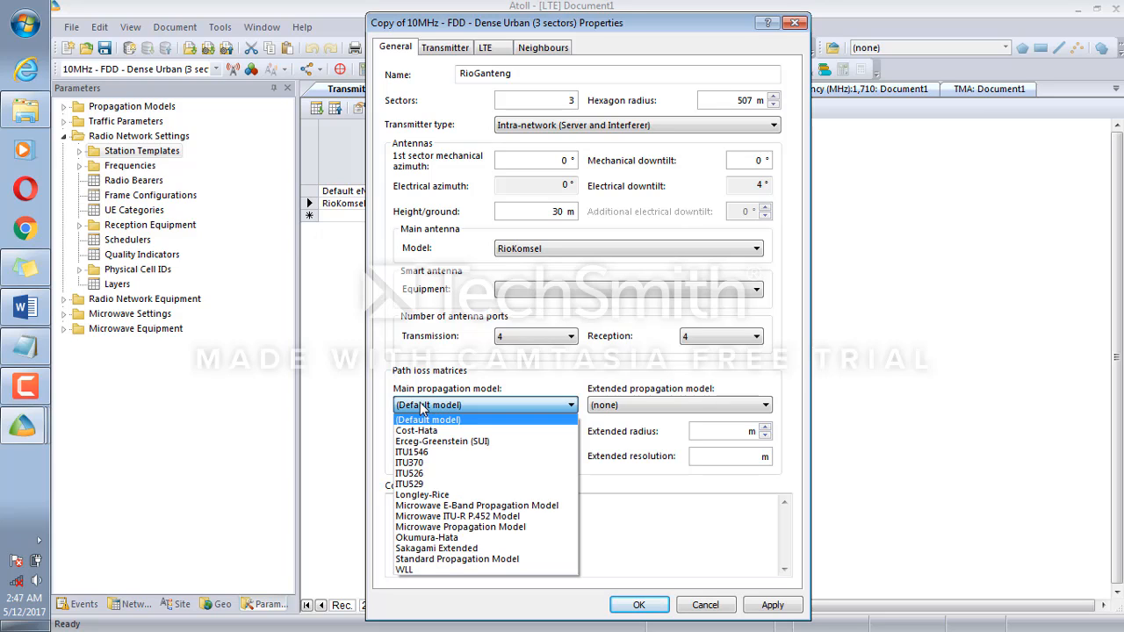
left_click(442, 431)
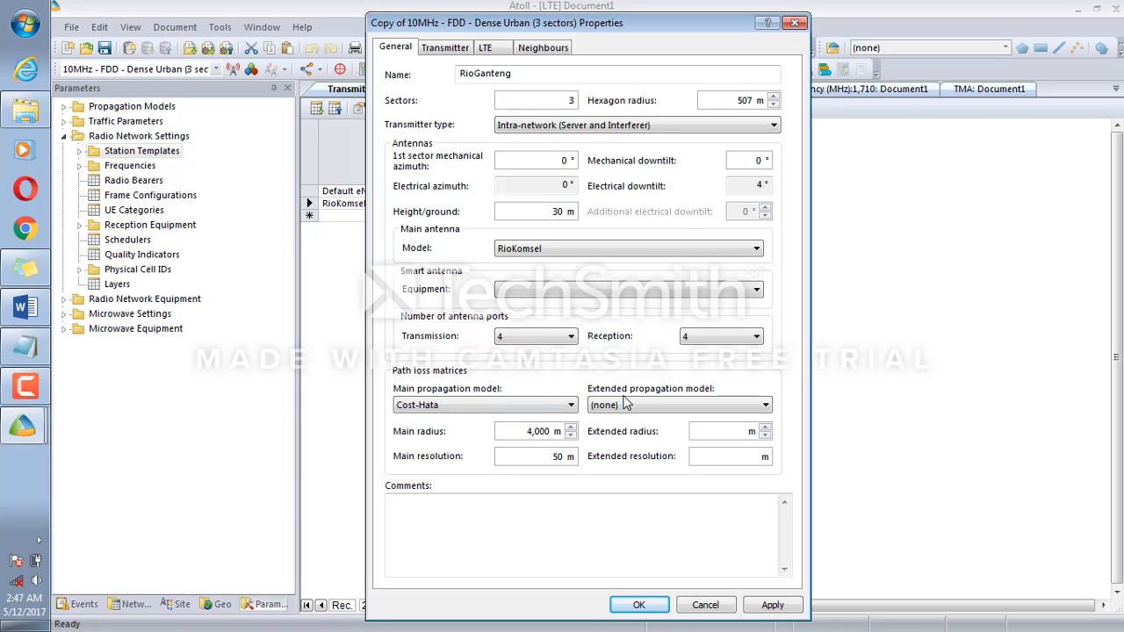
left_click(691, 407)
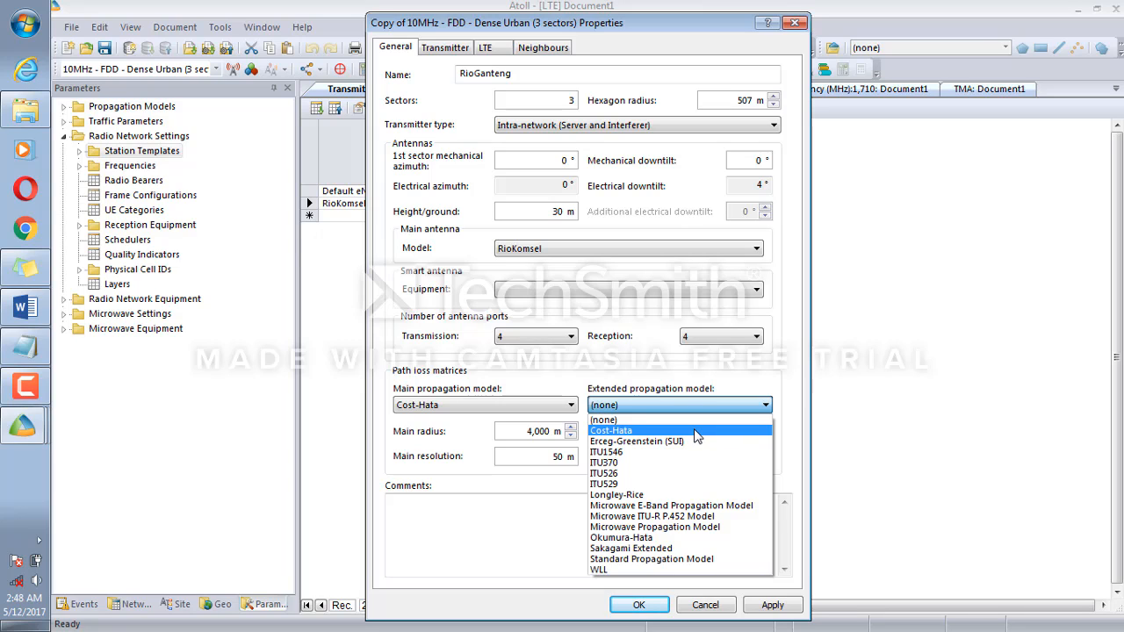
left_click(695, 432)
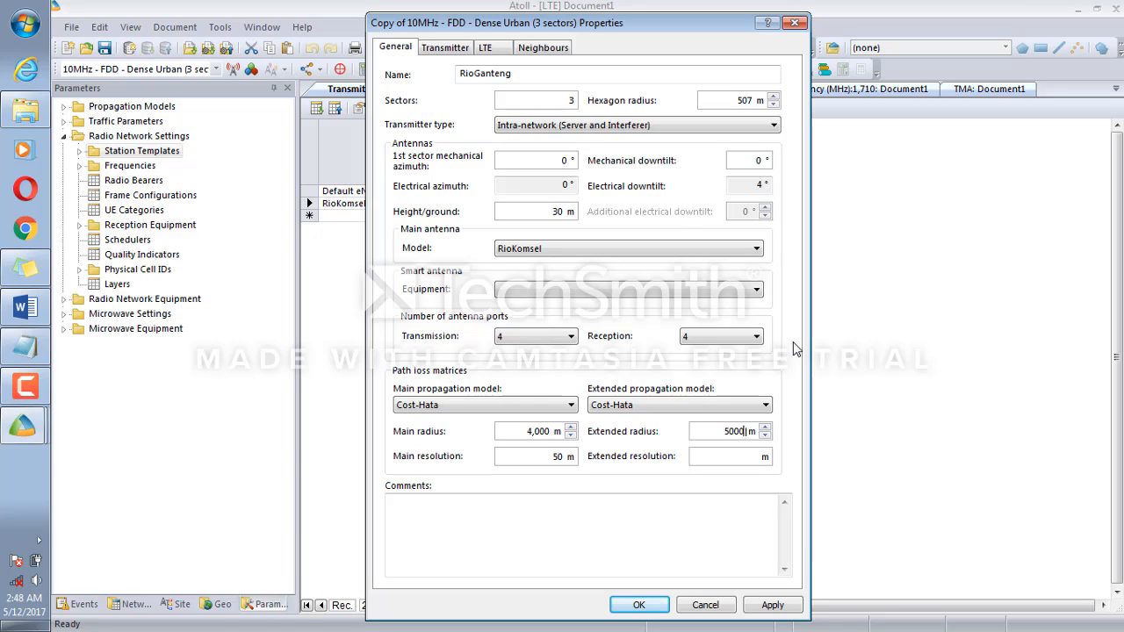
Set the template's path loss main resolution to 100 m and extended resolution to 200 m
double_click(540, 463)
double_click(747, 432)
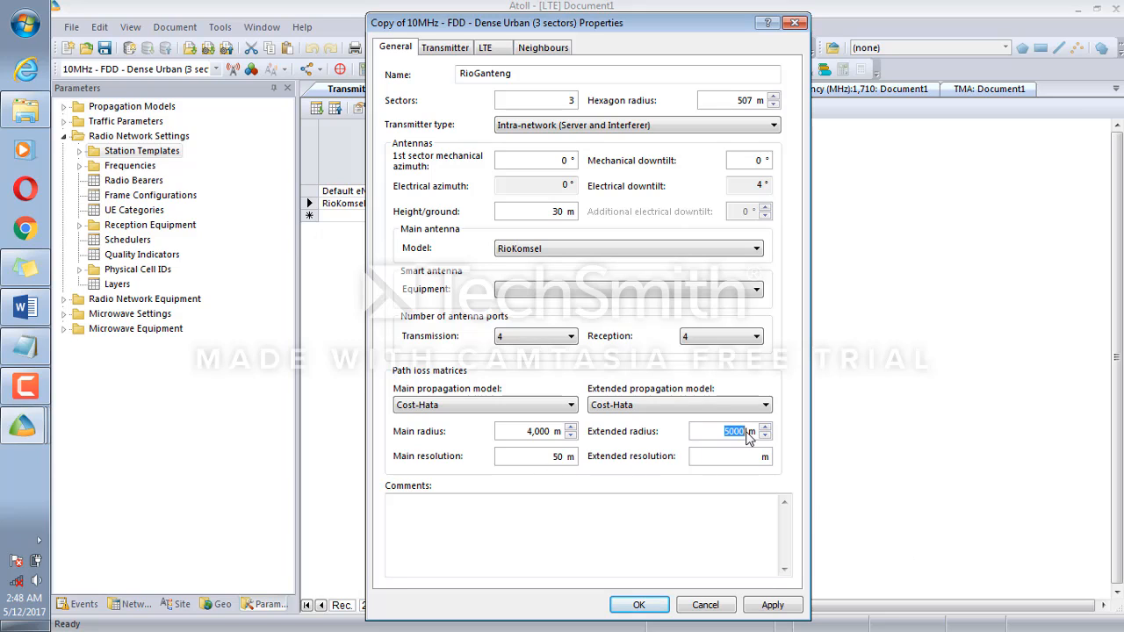
double_click(538, 463)
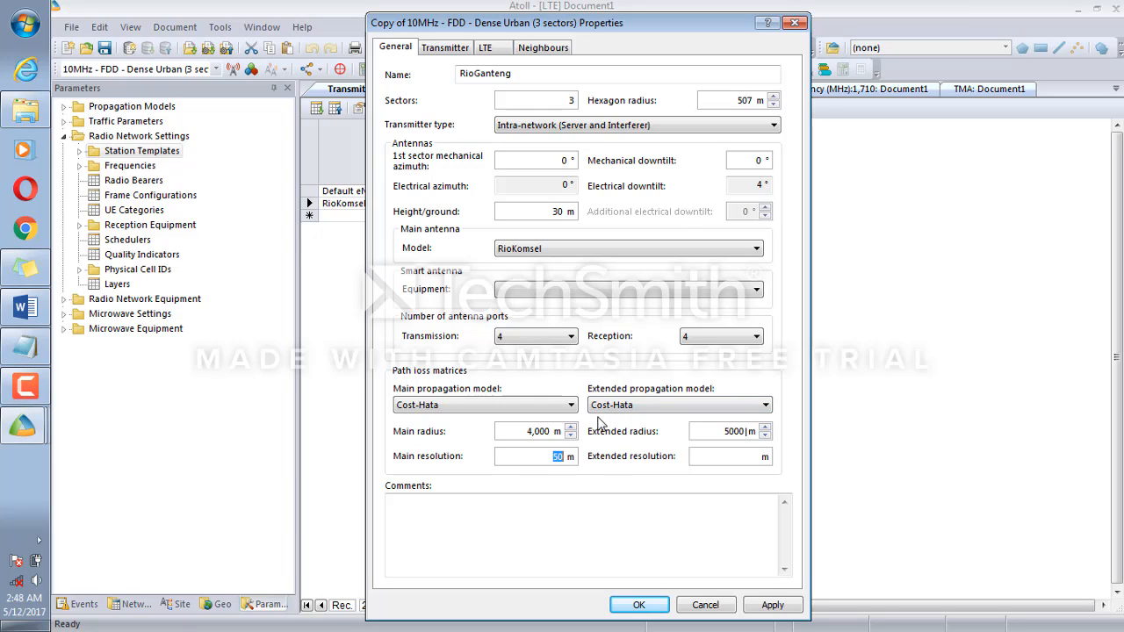
type("10")
left_click(722, 459)
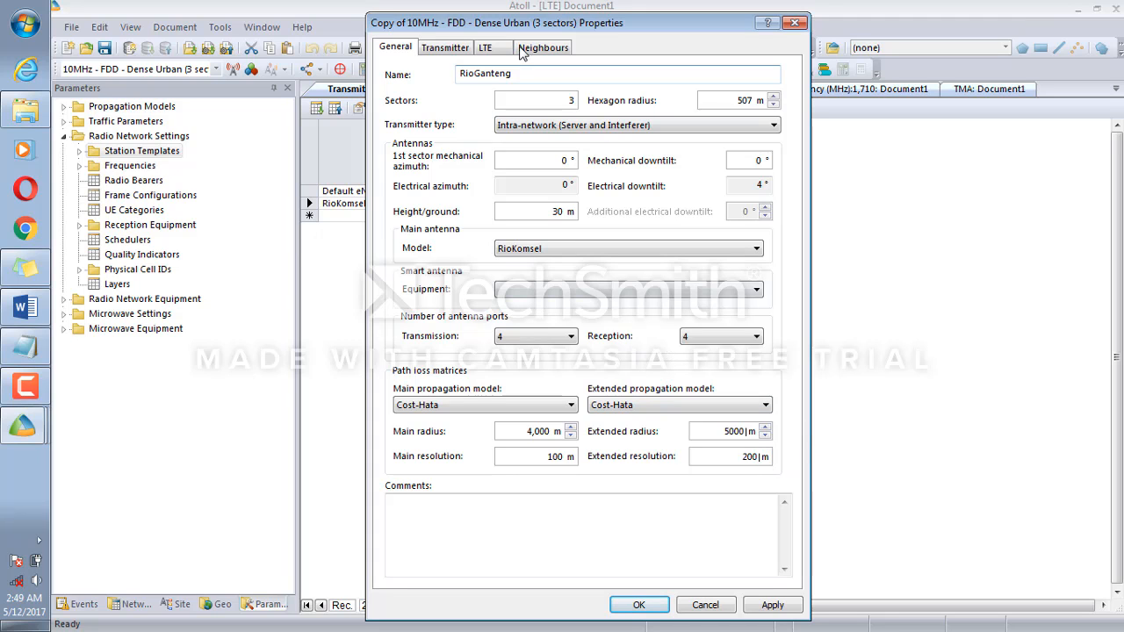
left_click_drag(520, 26, 530, 18)
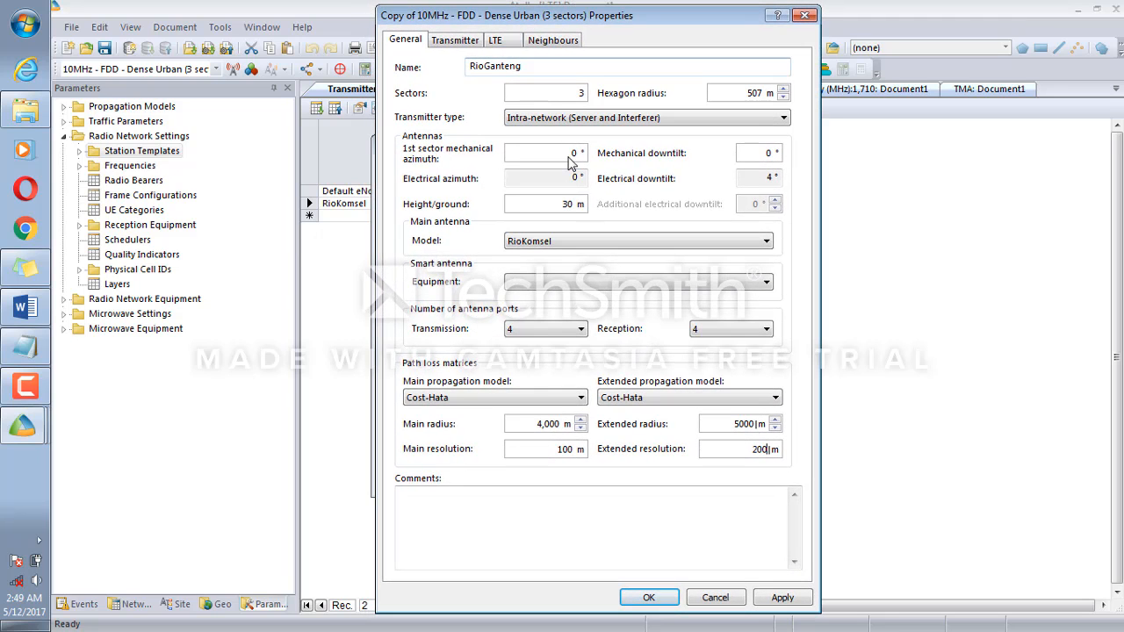
Assign the custom Komsel TMA, feeder and transmitter equipment to the station template, edit the transmission feeder length and commit the specifications
left_click(459, 42)
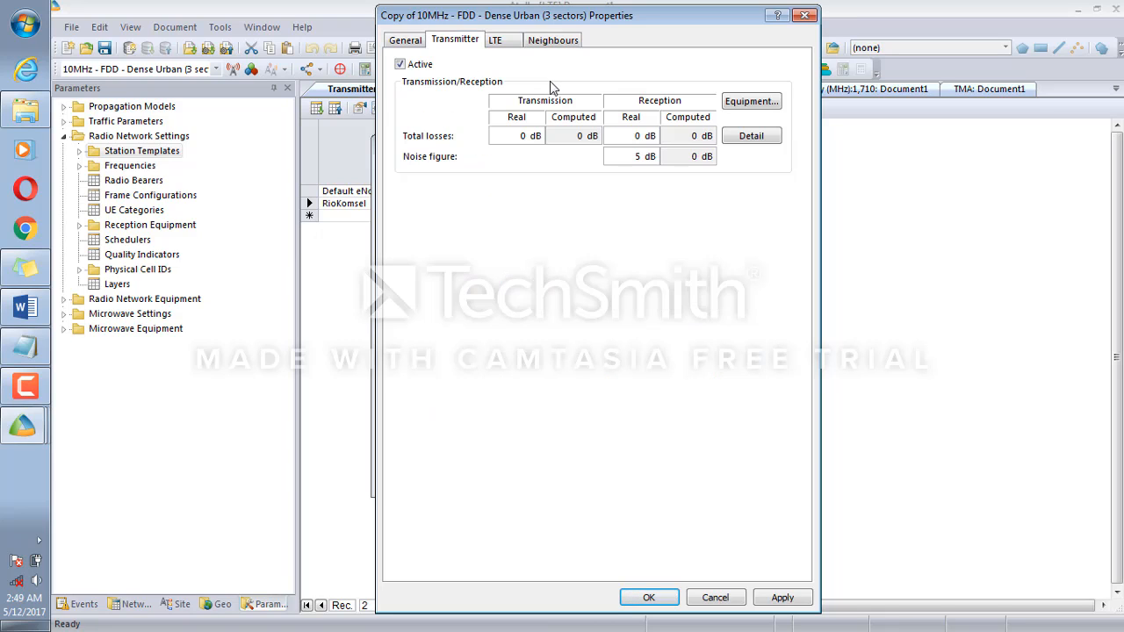
left_click(764, 103)
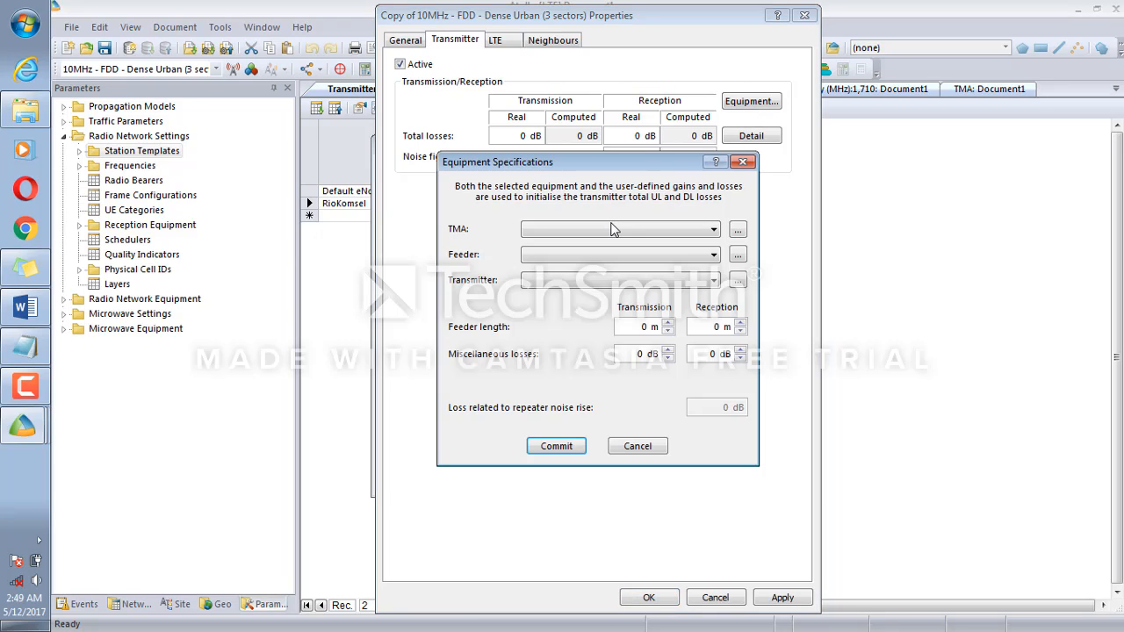
left_click(618, 229)
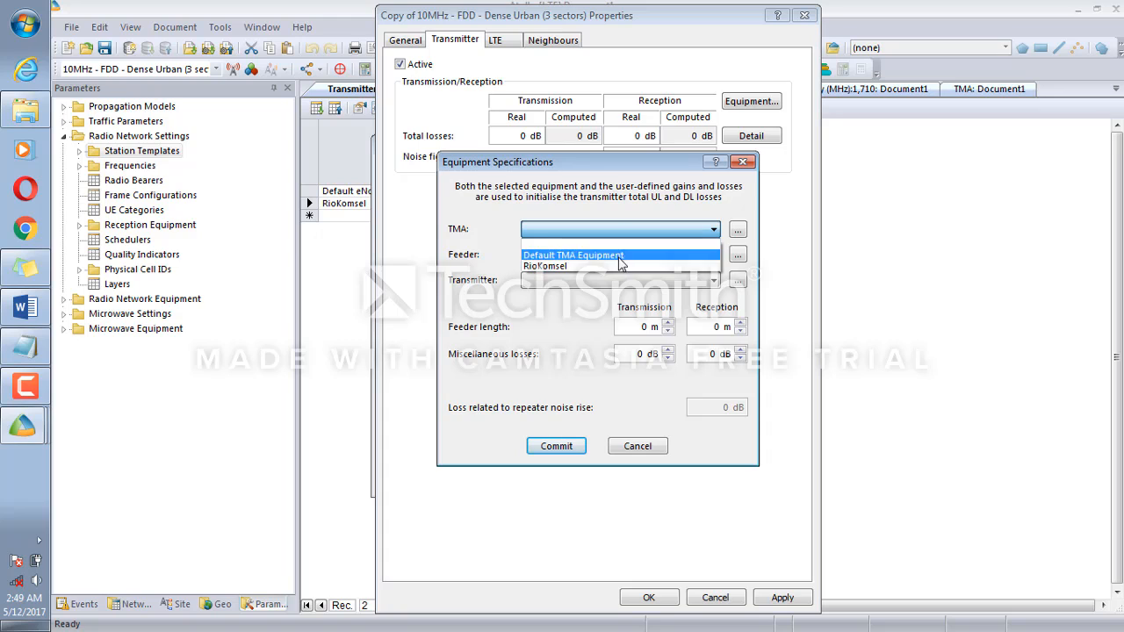
left_click(622, 267)
left_click(627, 255)
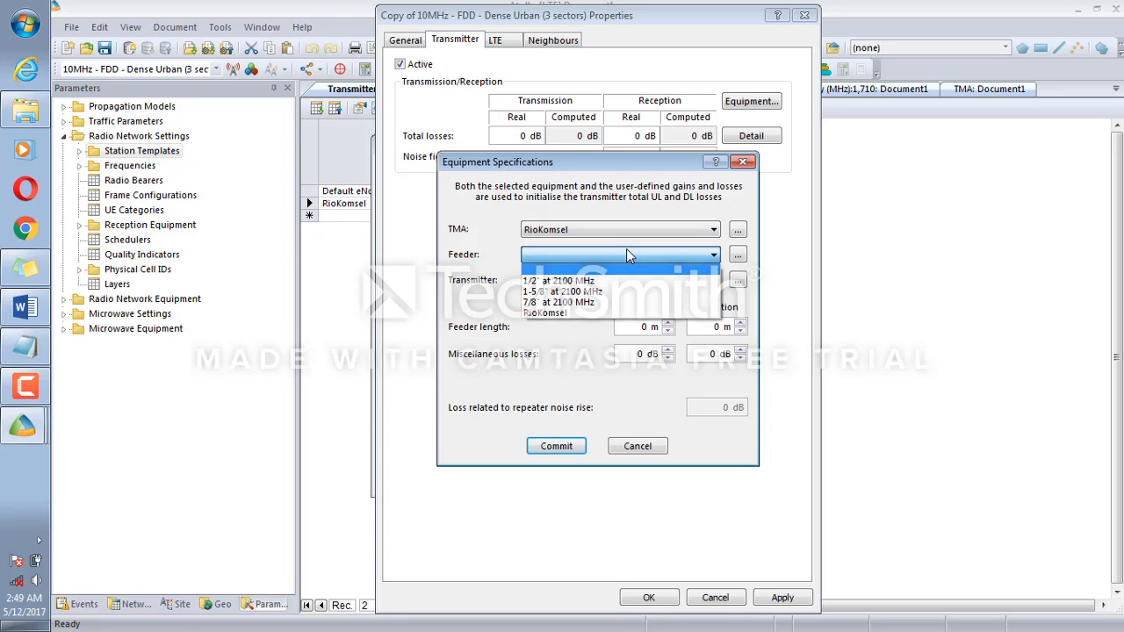
left_click(610, 313)
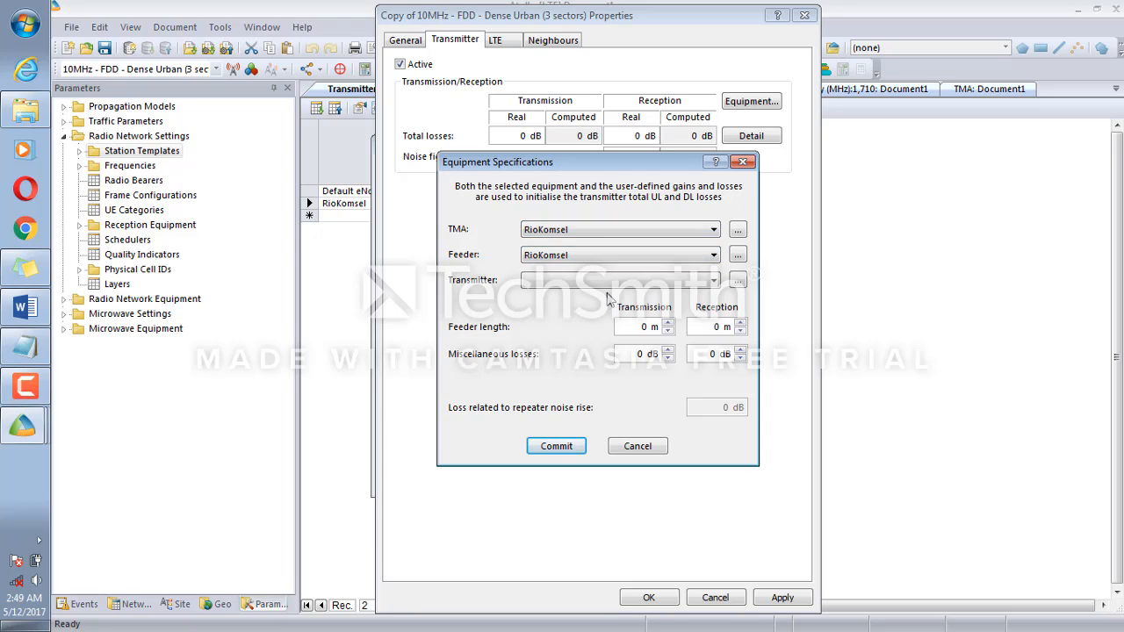
left_click(612, 279)
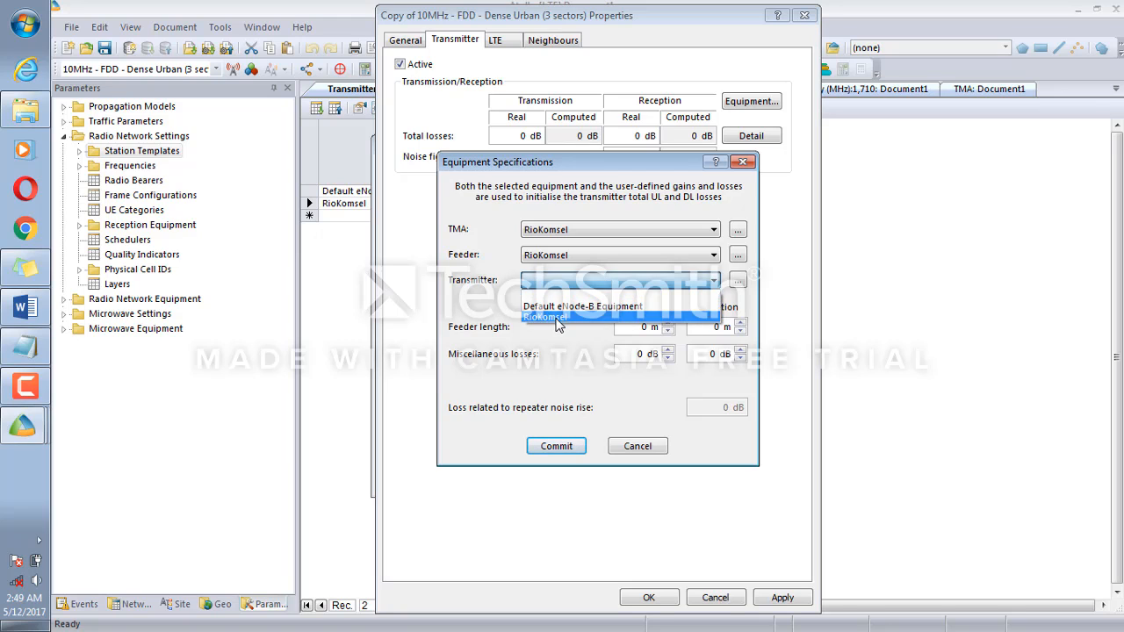
left_click(557, 318)
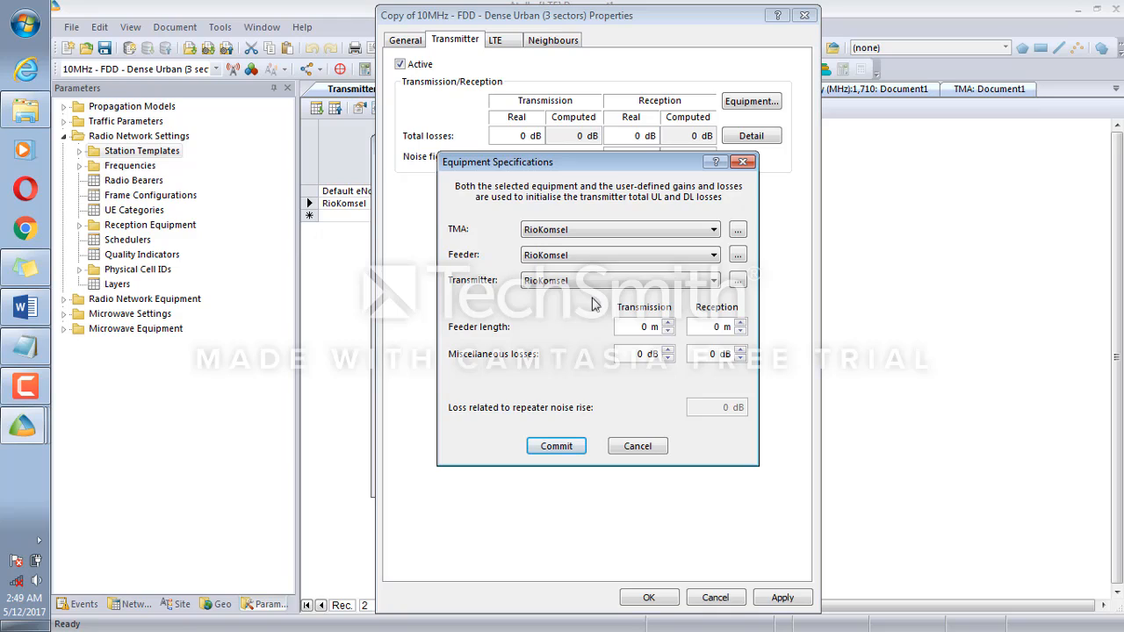
double_click(644, 327)
left_click(576, 448)
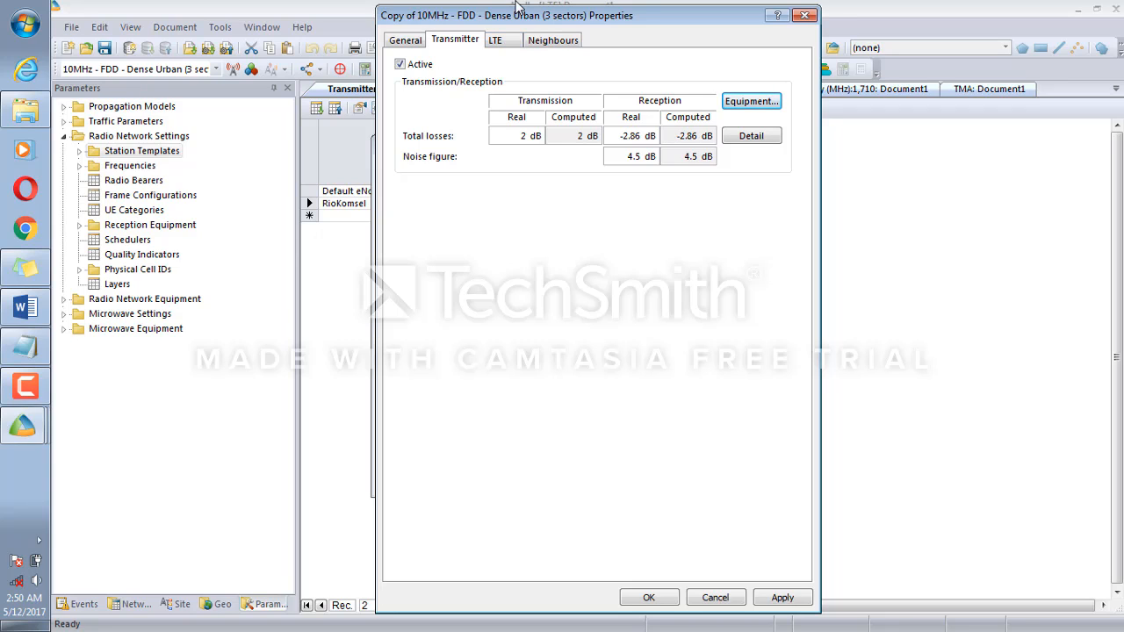
Look up the transmit power in dBm under Tugas 5.1 in the UNIT V Word document and set the template's max power to 42.3 dBm
left_click(499, 42)
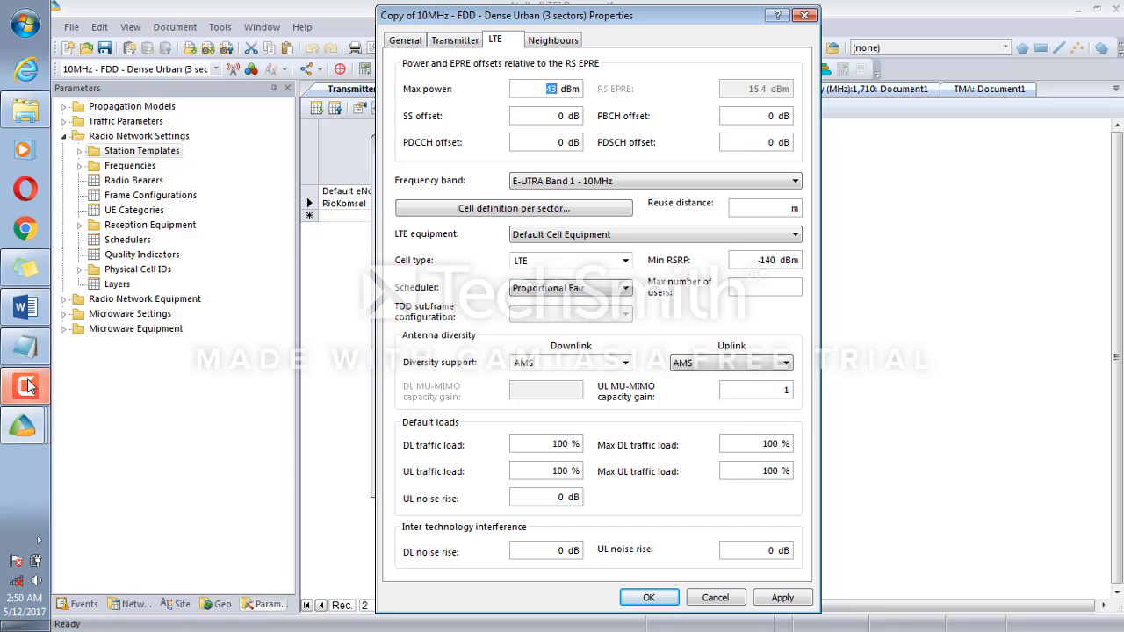
left_click(33, 307)
scroll(306, 318, "up", 10)
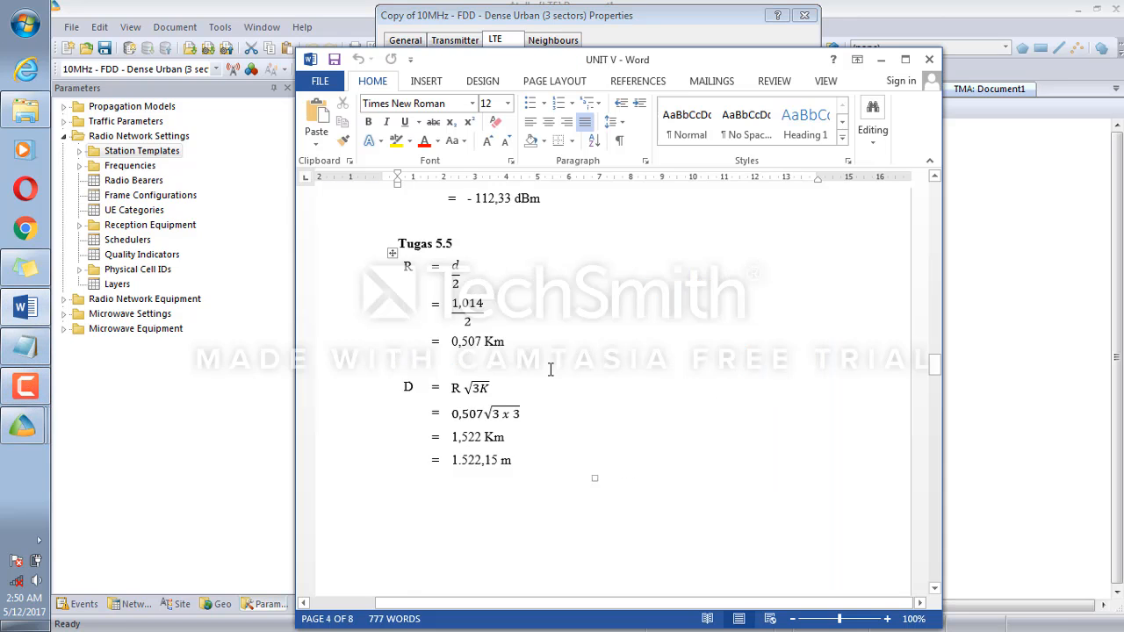
scroll(566, 370, "up", 13)
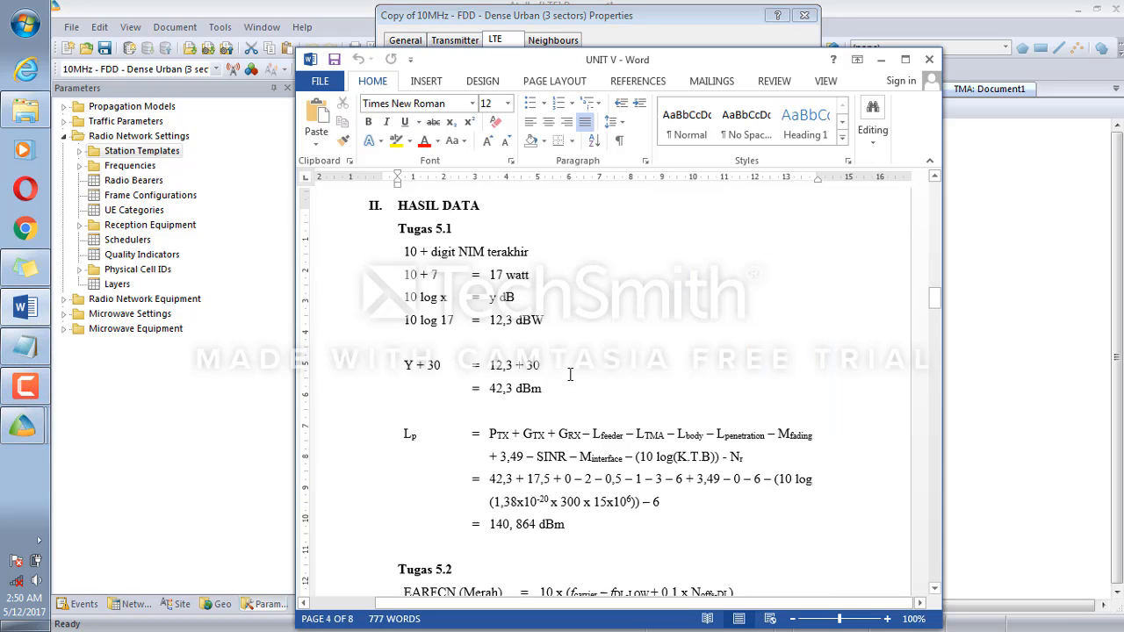
scroll(569, 391, "down", 5)
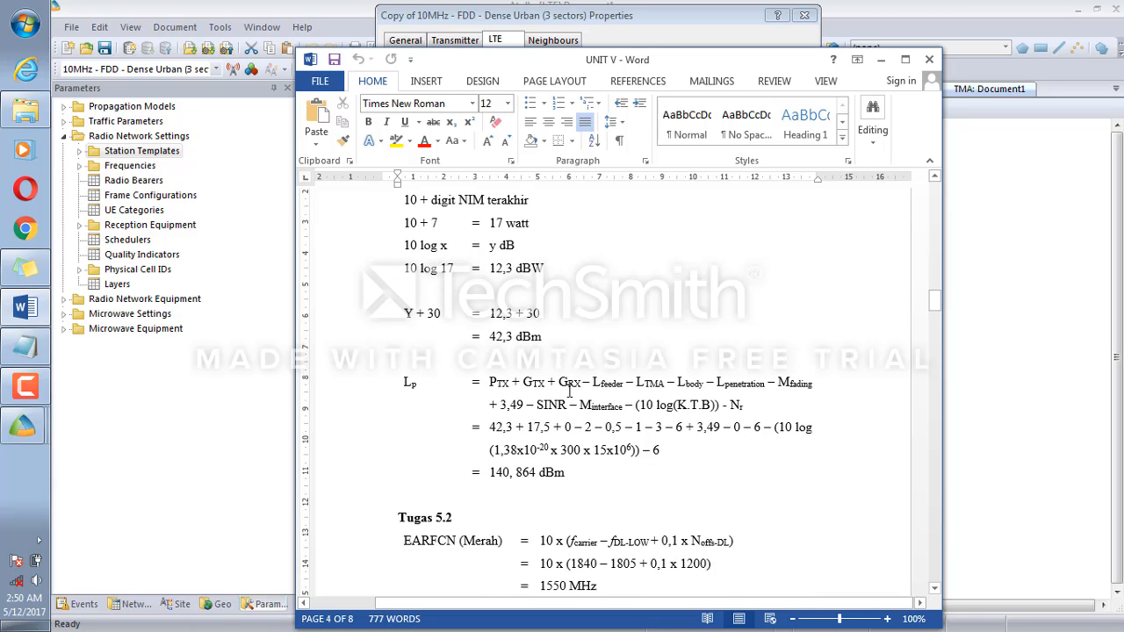
scroll(569, 391, "up", 1)
scroll(571, 386, "down", 3)
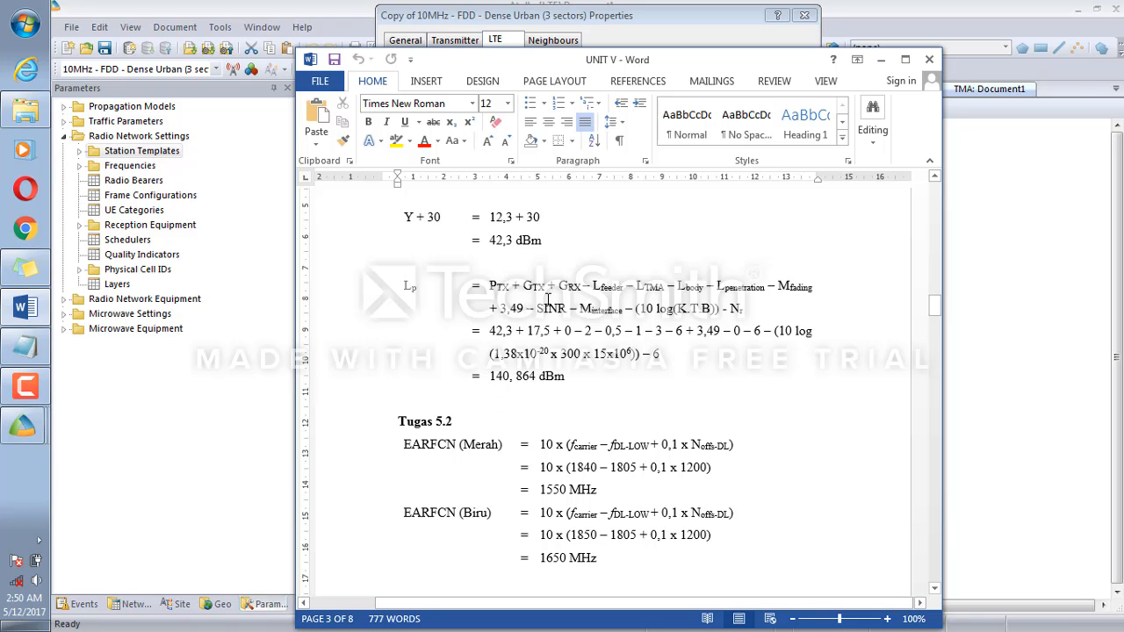
scroll(528, 254, "up", 2)
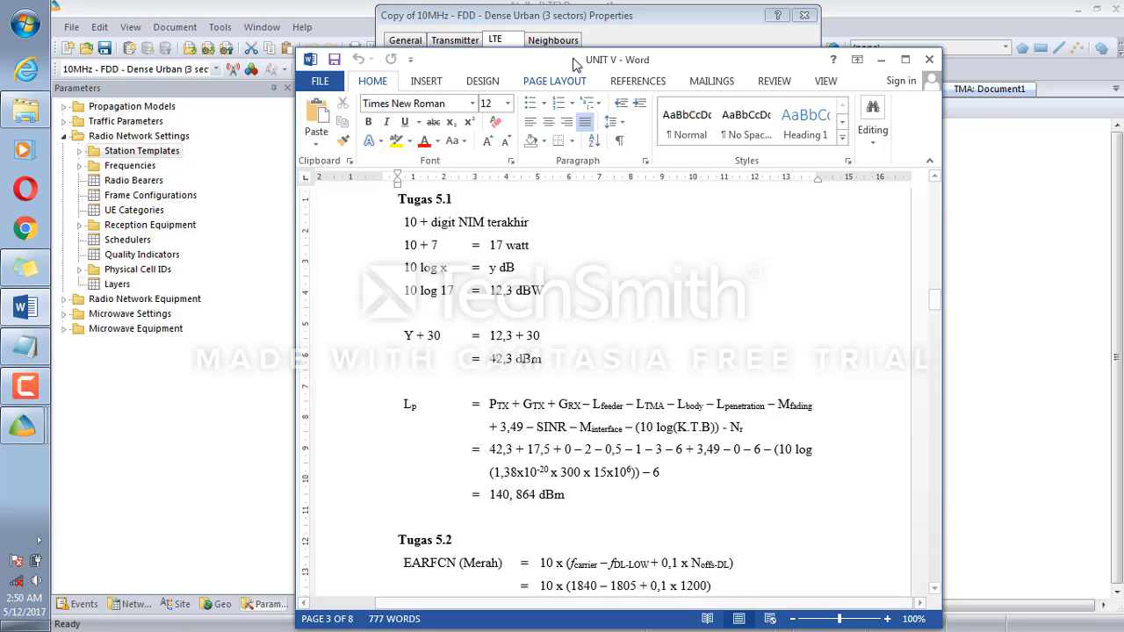
left_click_drag(615, 59, 571, 41)
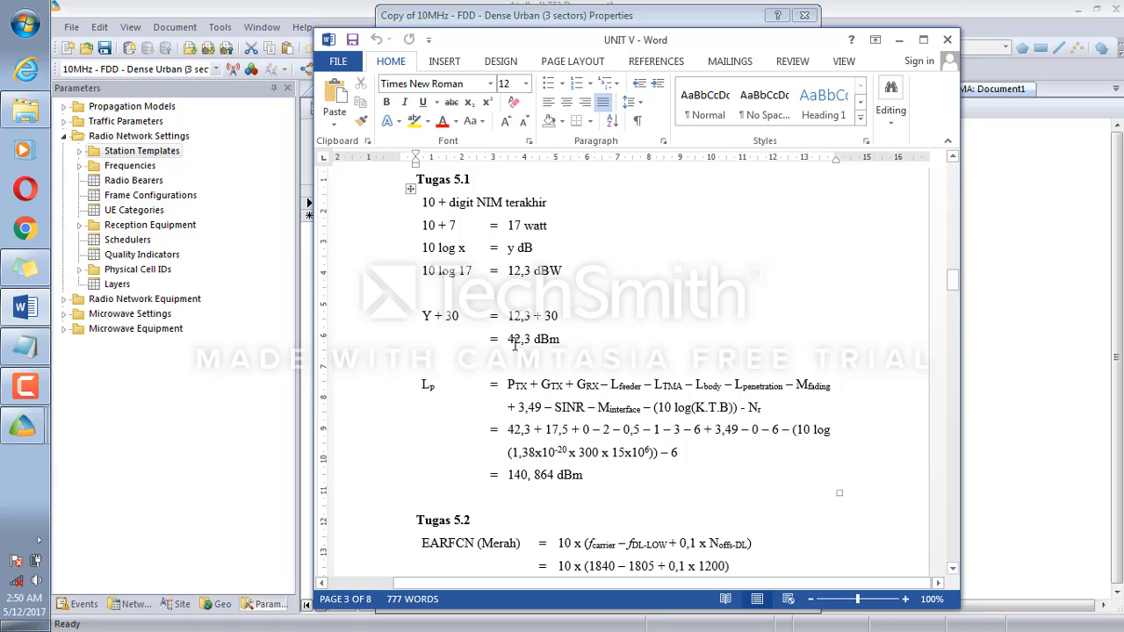
left_click(1044, 335)
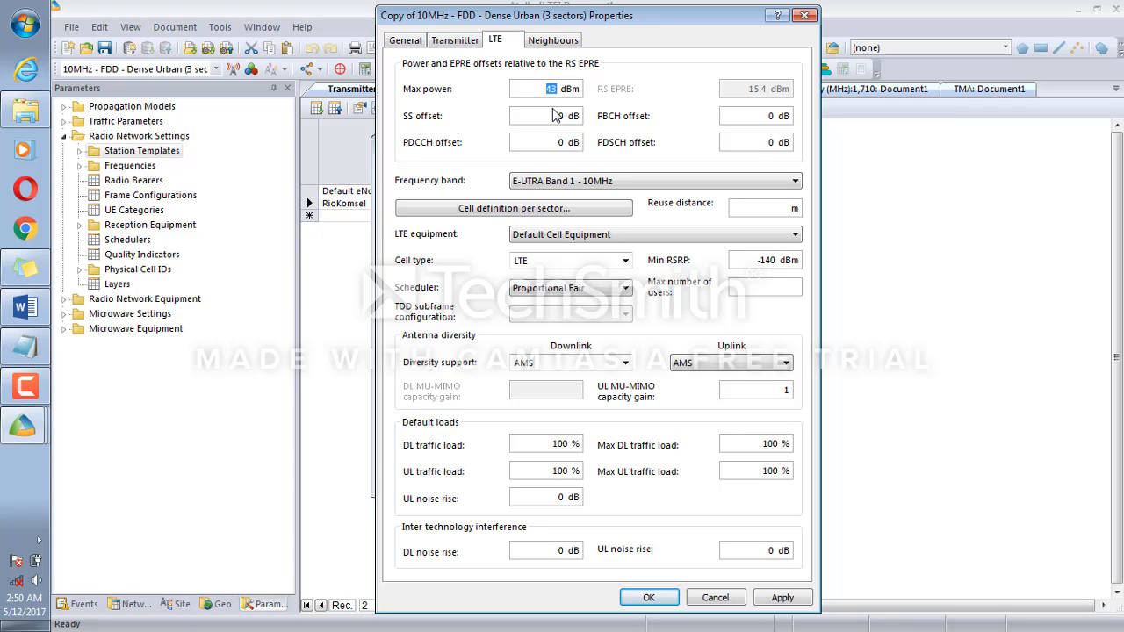
type("42.3")
Set the template's LTE frequency band to the custom Komsel band
left_click(584, 235)
left_click(648, 182)
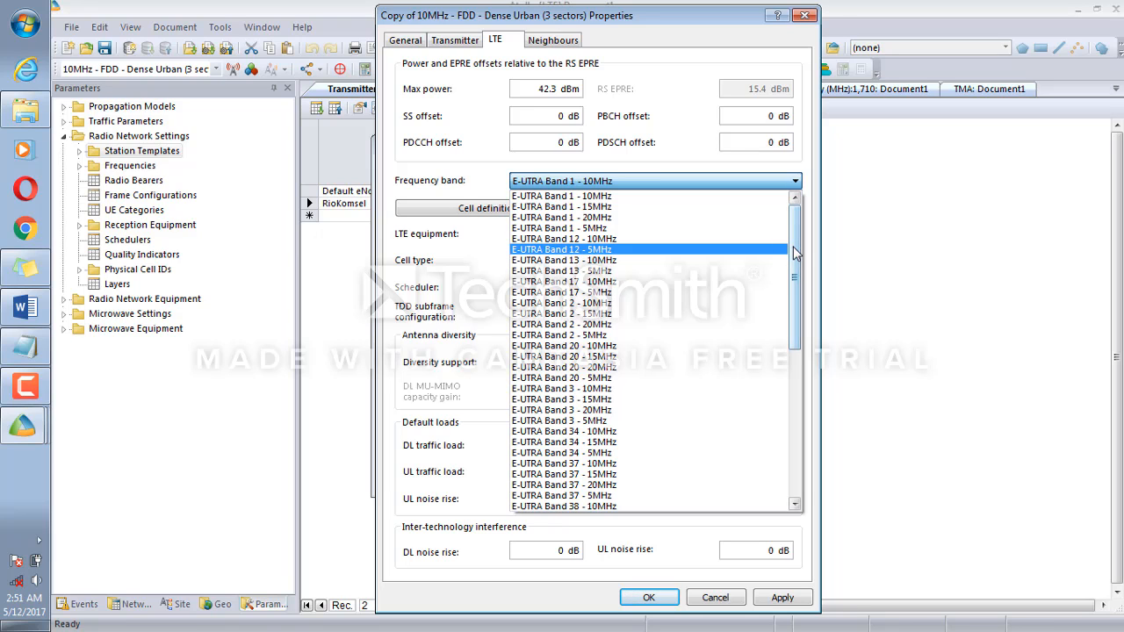
left_click_drag(798, 252, 788, 401)
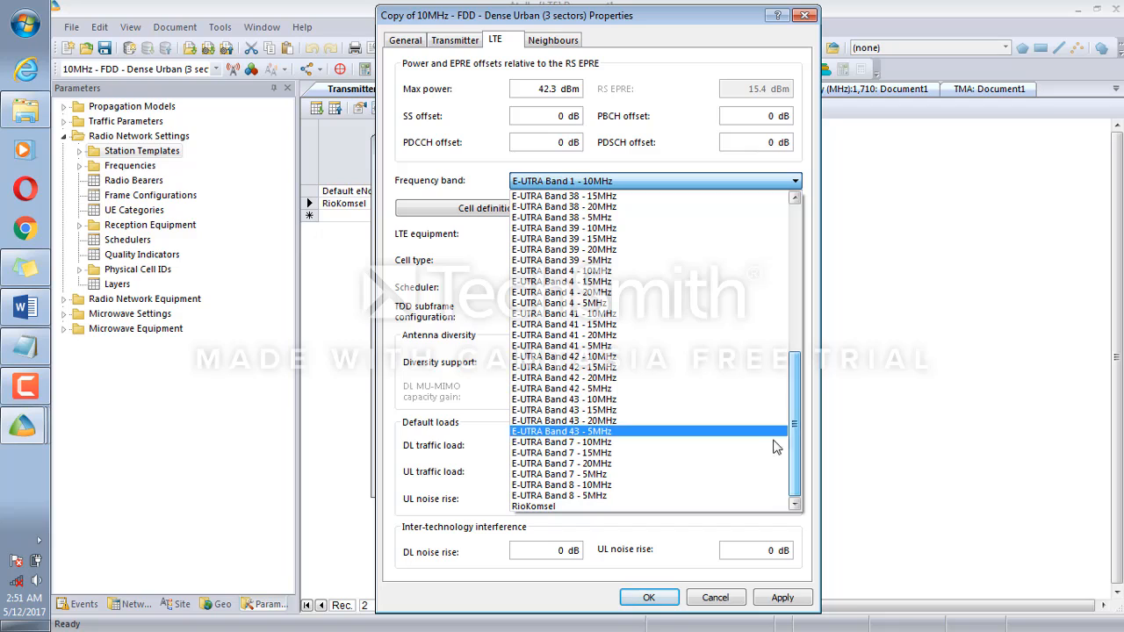
left_click(671, 508)
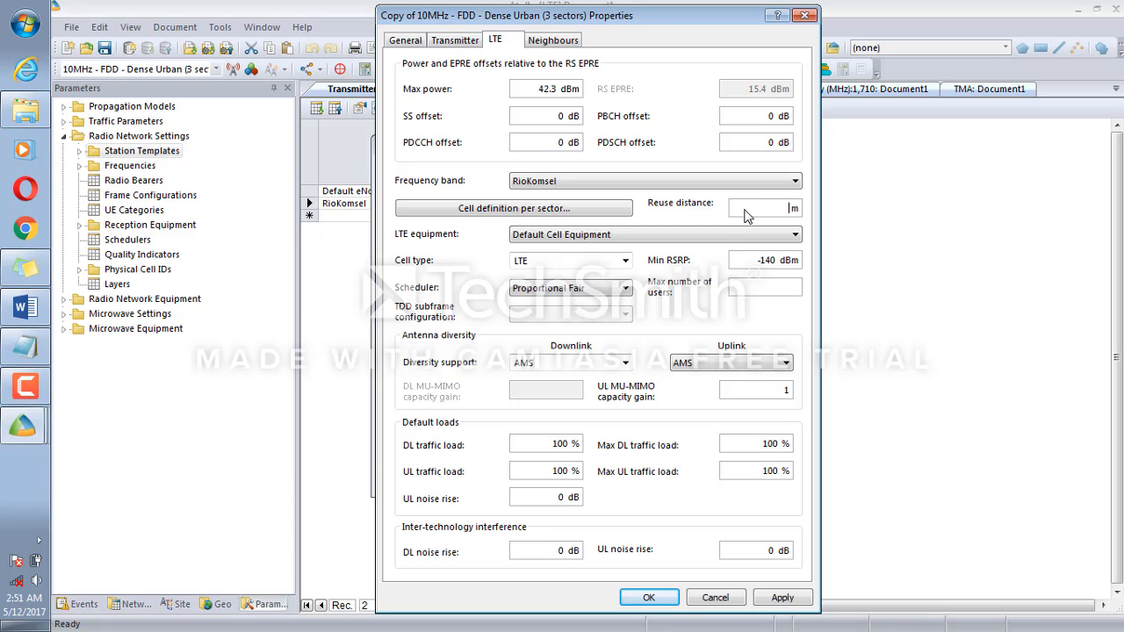
Look up distance D under Tugas 5.5 in the UNIT V Word document and set the template's reuse distance to 1522.15 m
left_click(751, 184)
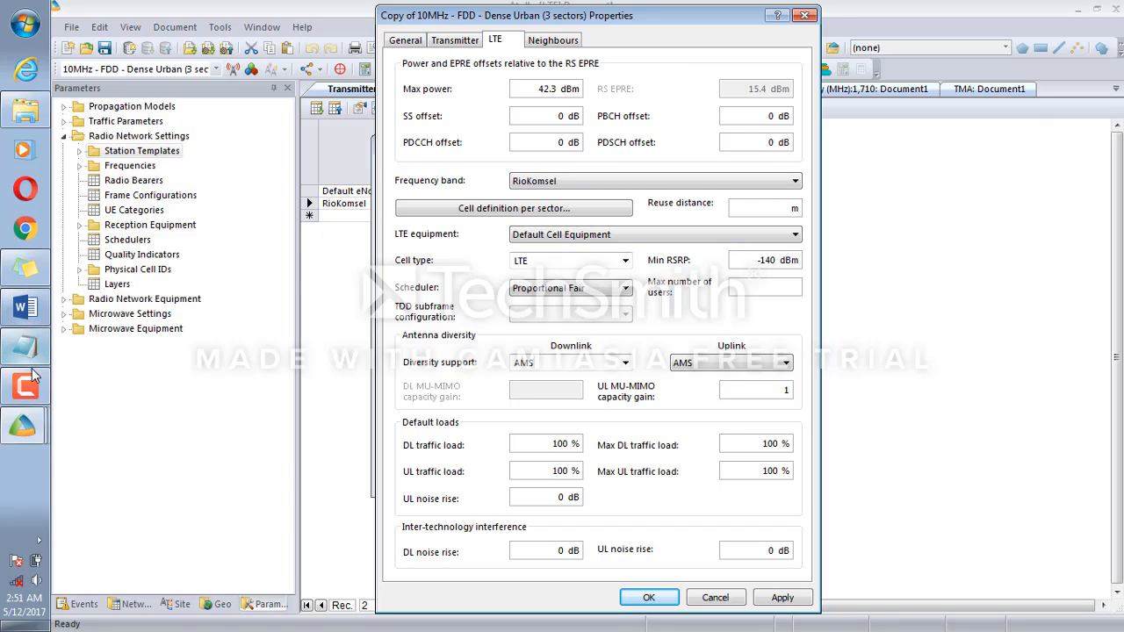
left_click(33, 323)
scroll(447, 393, "down", 6)
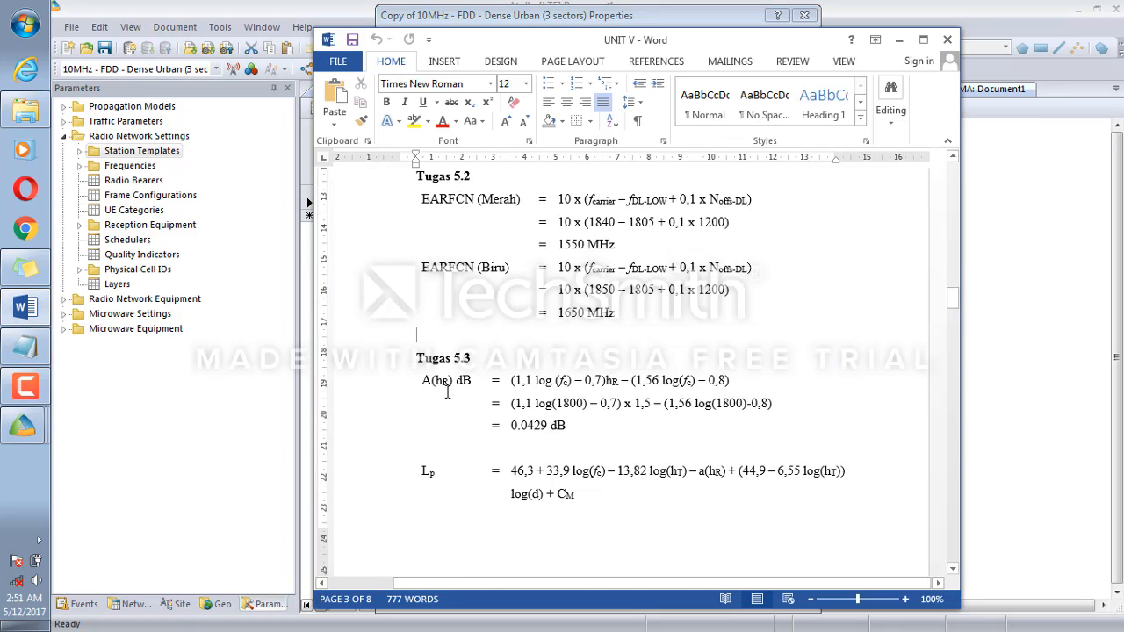
scroll(447, 393, "down", 15)
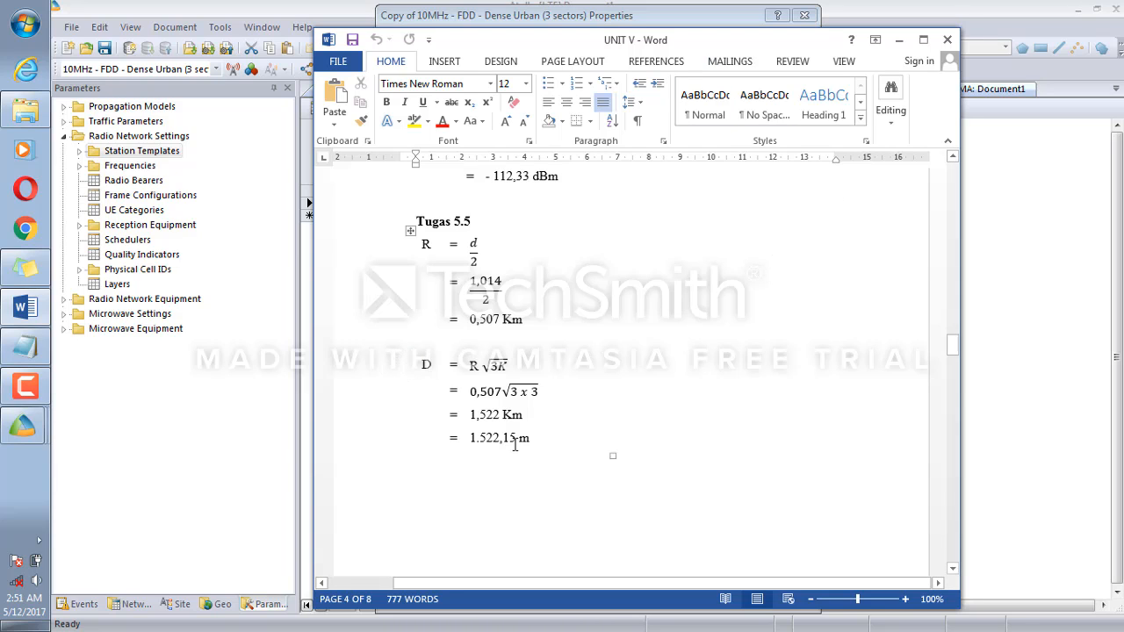
left_click(1037, 334)
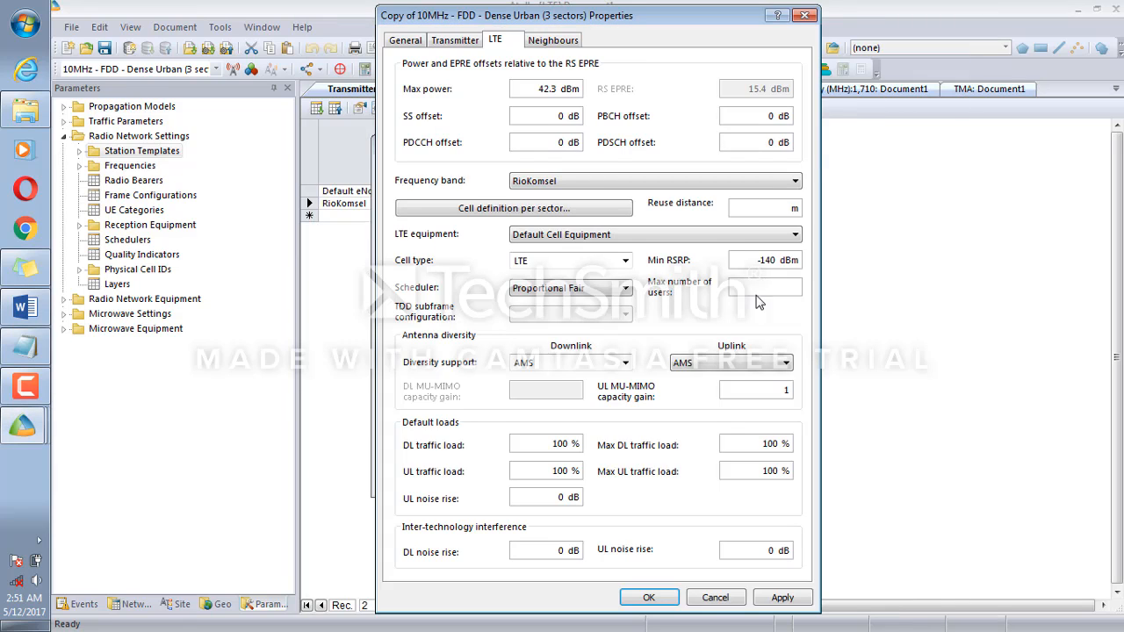
left_click(748, 212)
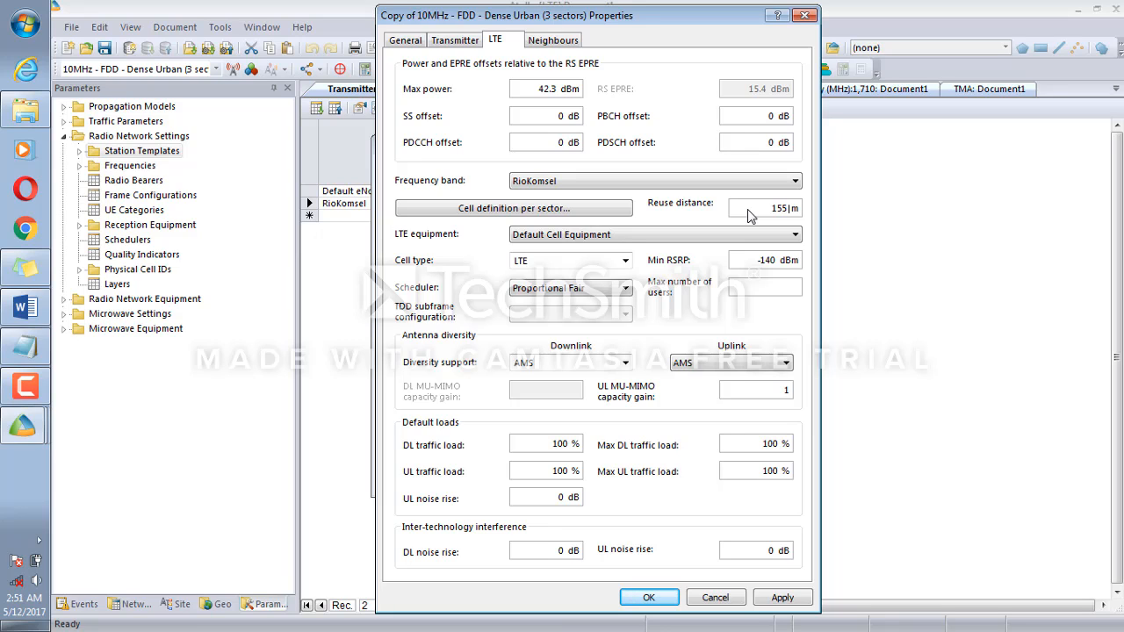
key("BackSpace")
type("22.")
left_click(26, 308)
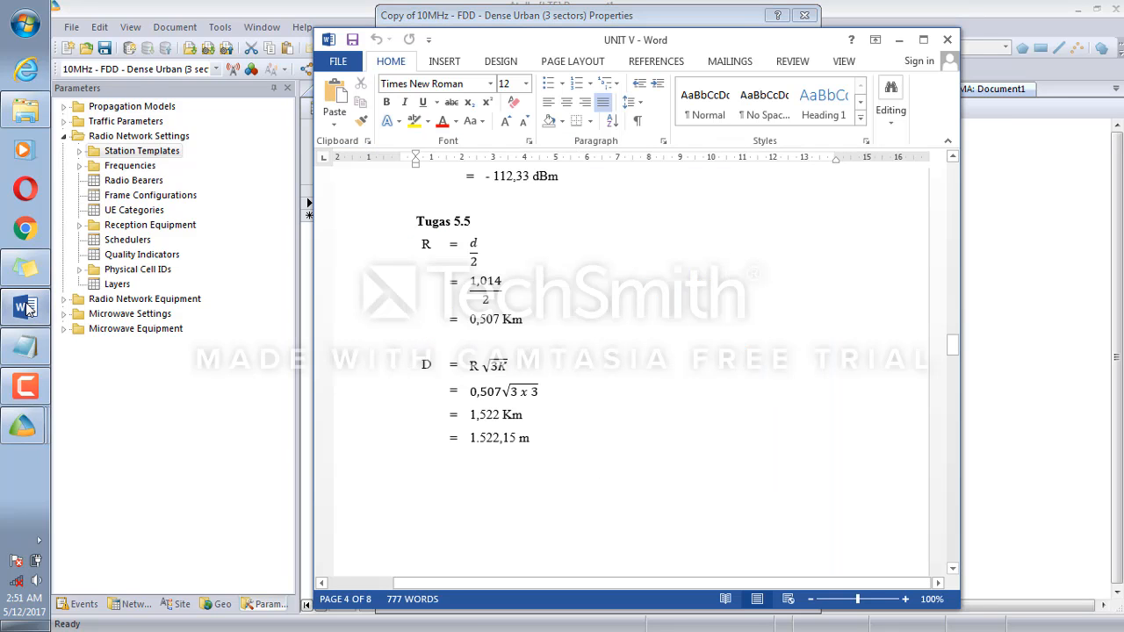
left_click(26, 307)
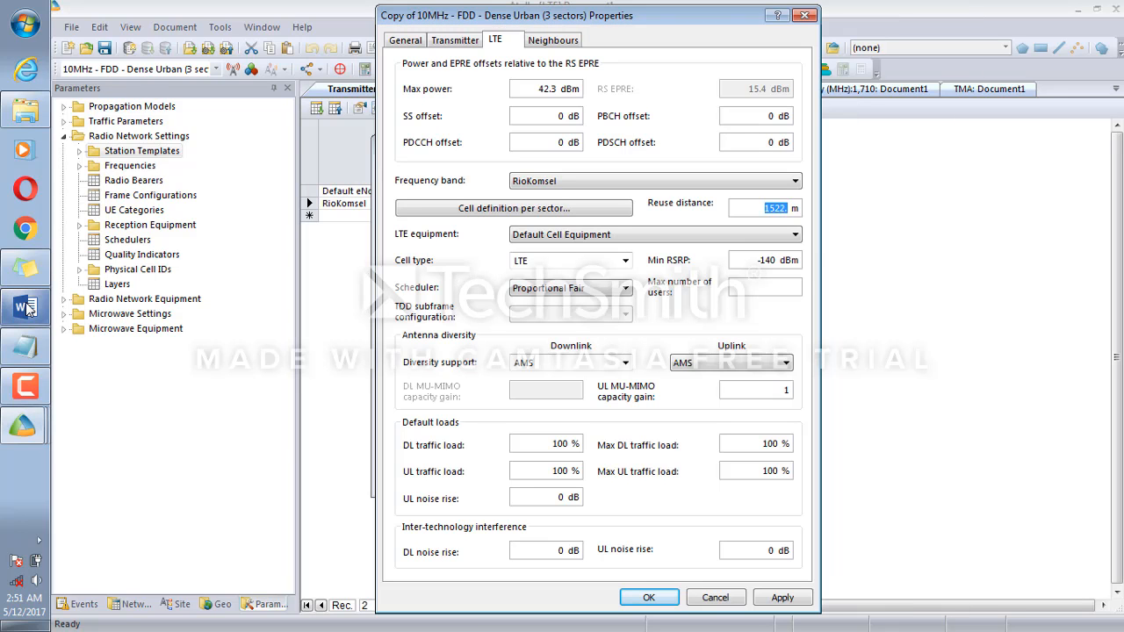
left_click(27, 308)
type("15")
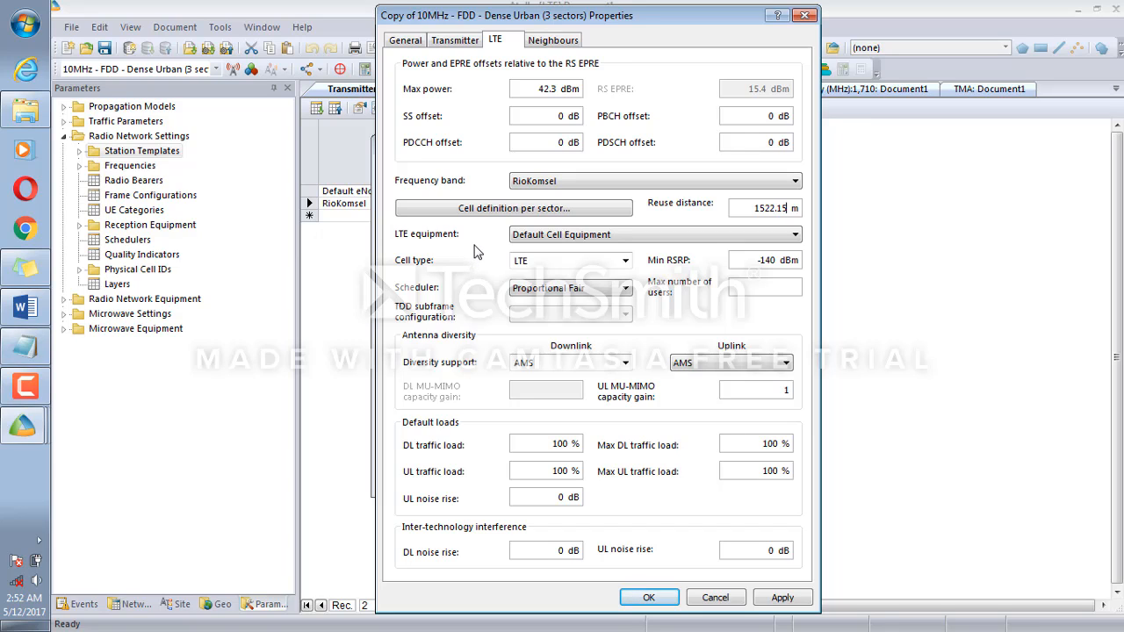
In the template's cell definition per sector, give Sector 1 two Macro Layer cells, on channels 1550 and 1600
left_click(441, 215)
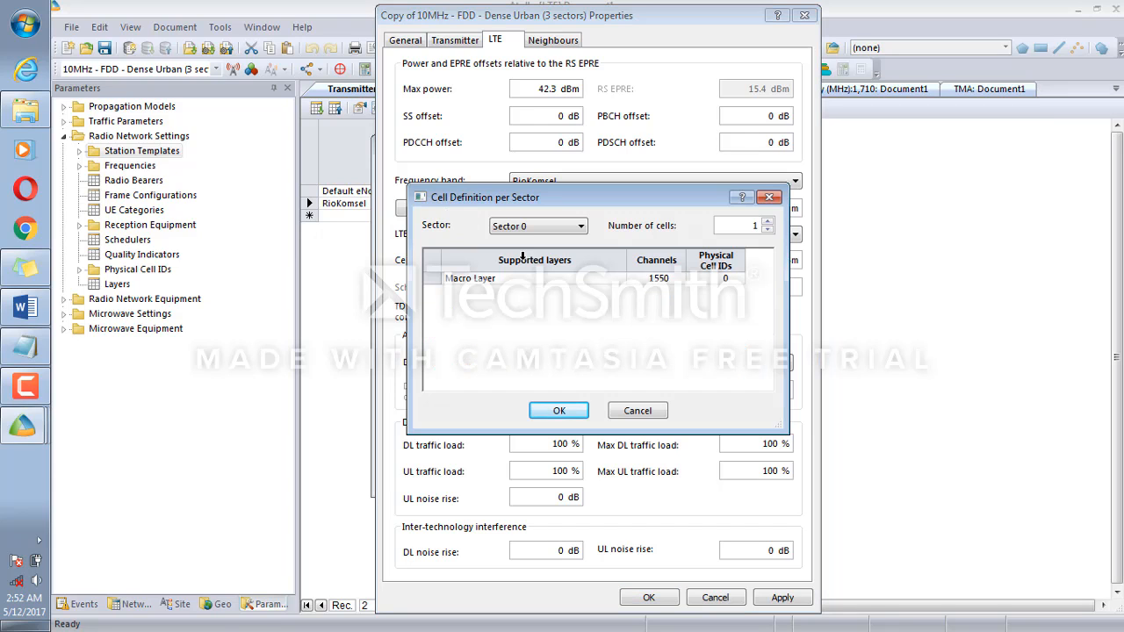
left_click(569, 229)
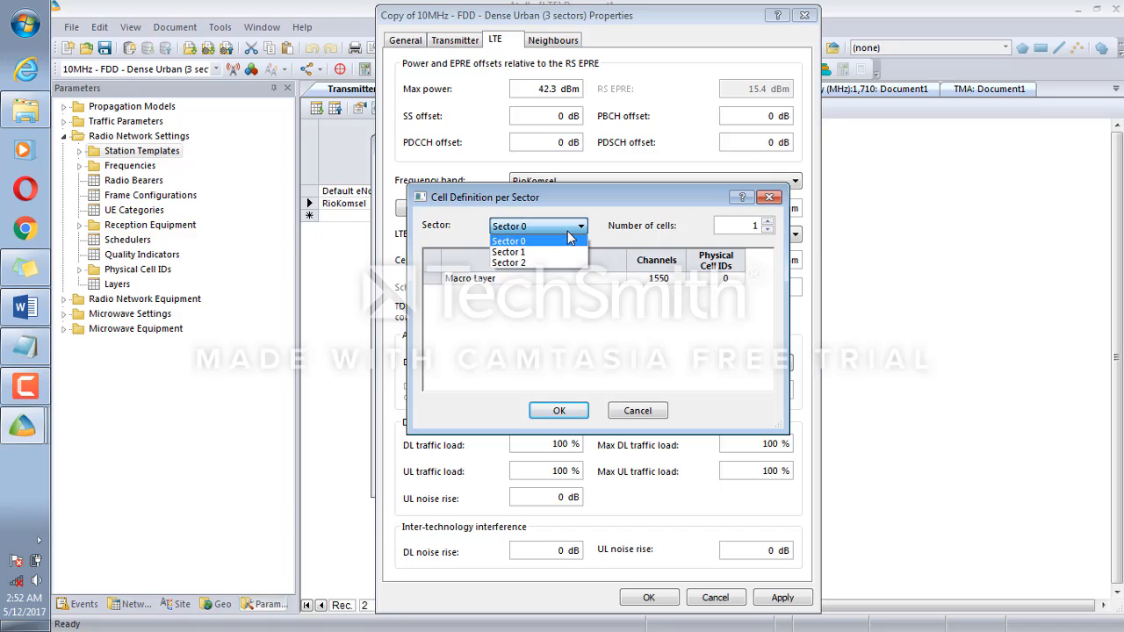
left_click(510, 251)
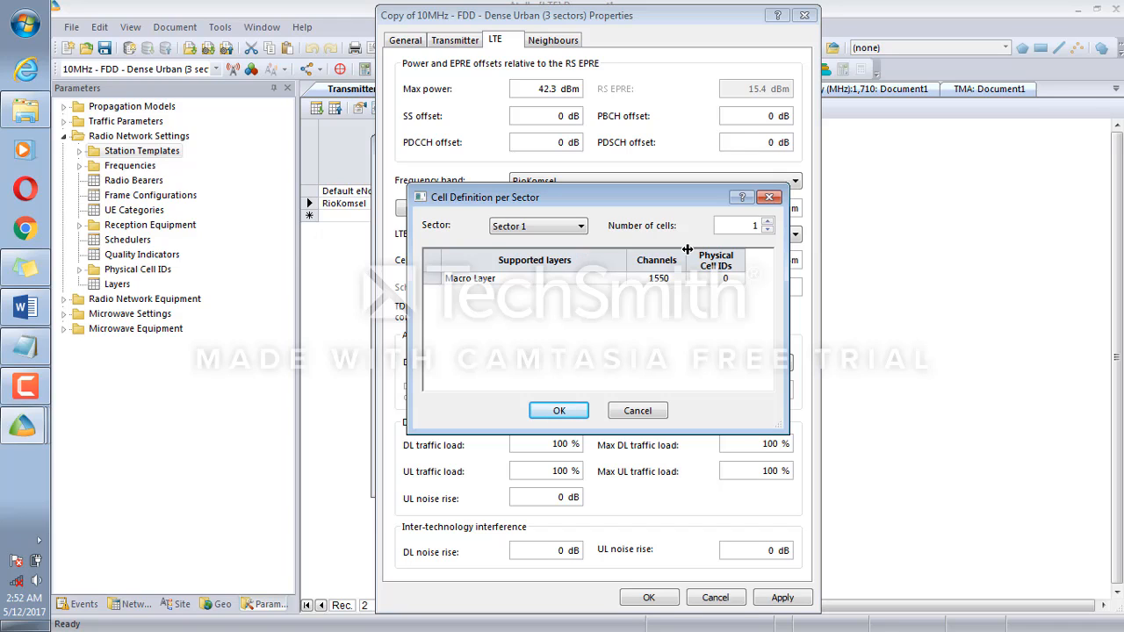
left_click(435, 280)
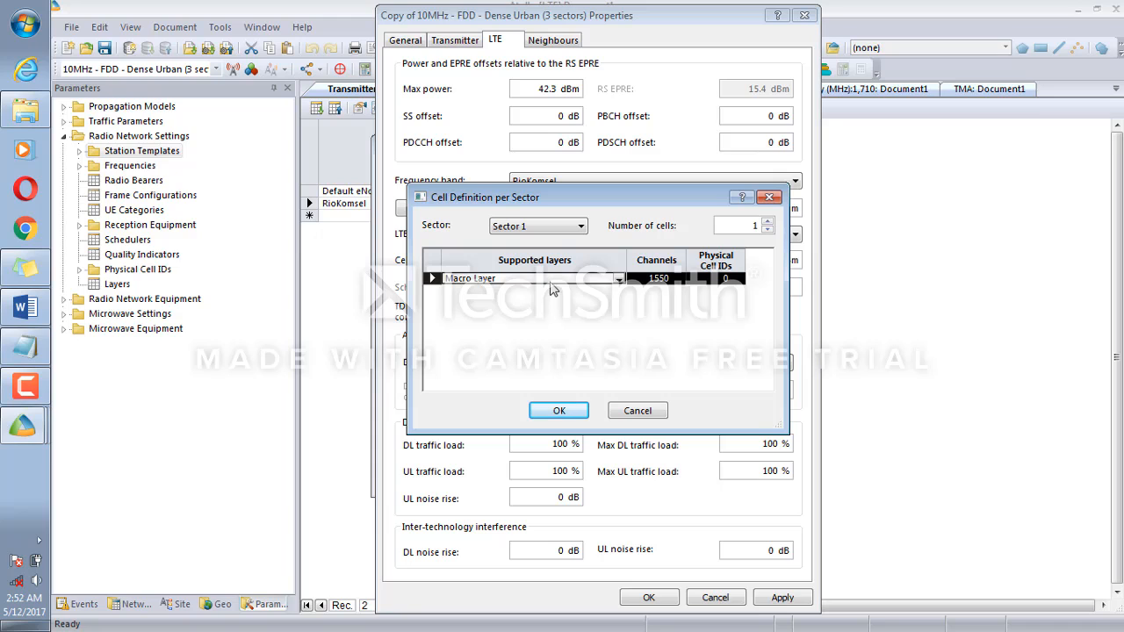
left_click(552, 279)
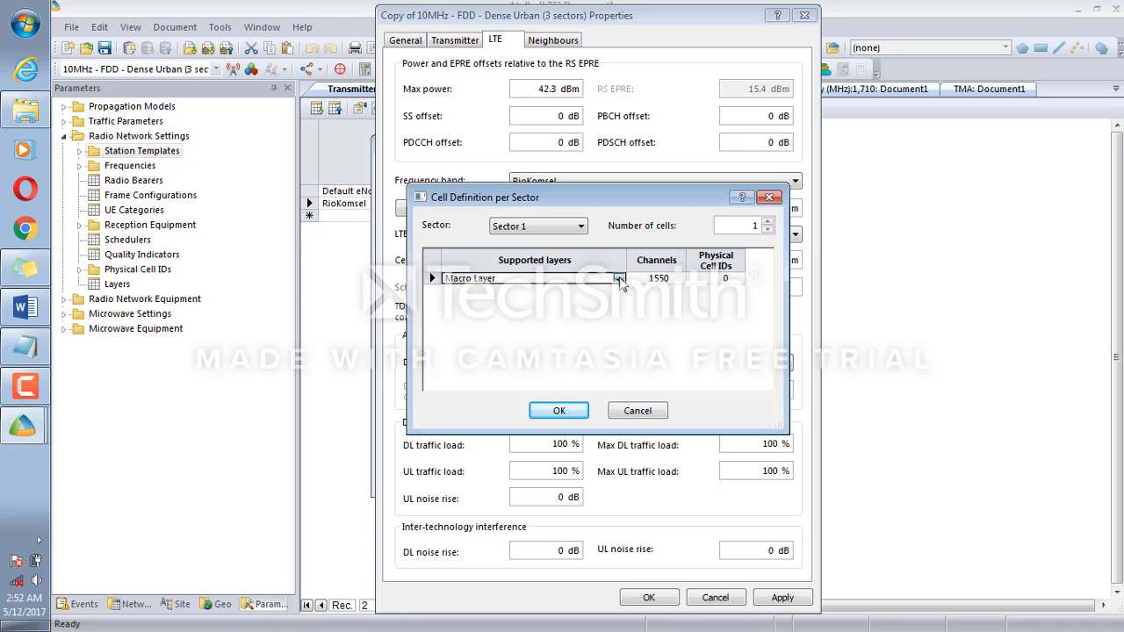
left_click(620, 280)
left_click(619, 280)
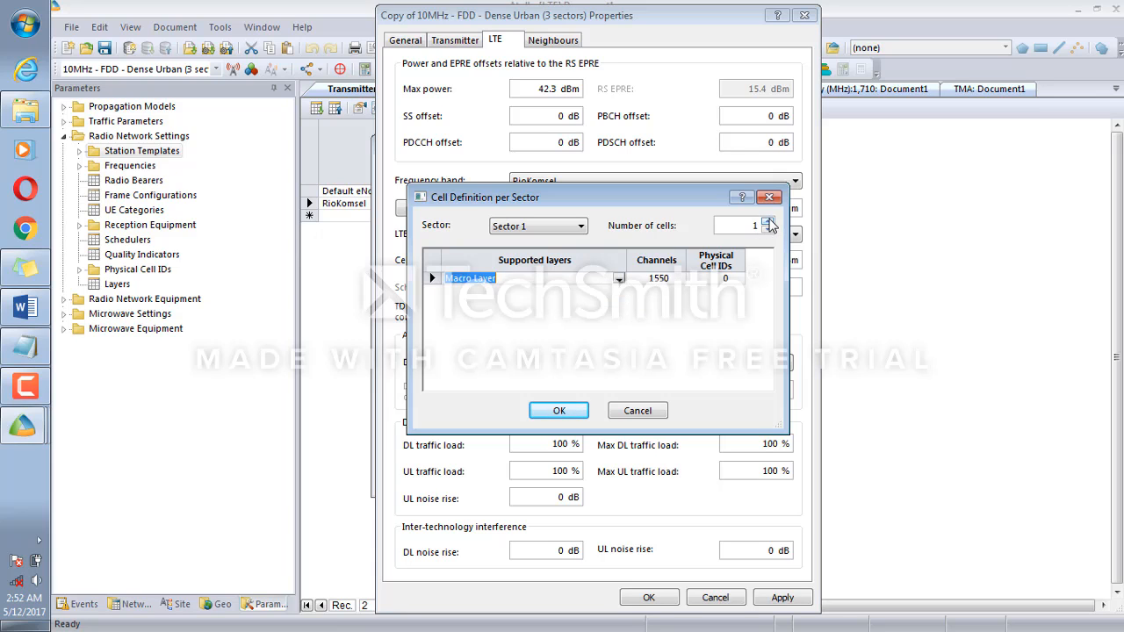
left_click(767, 221)
left_click(657, 339)
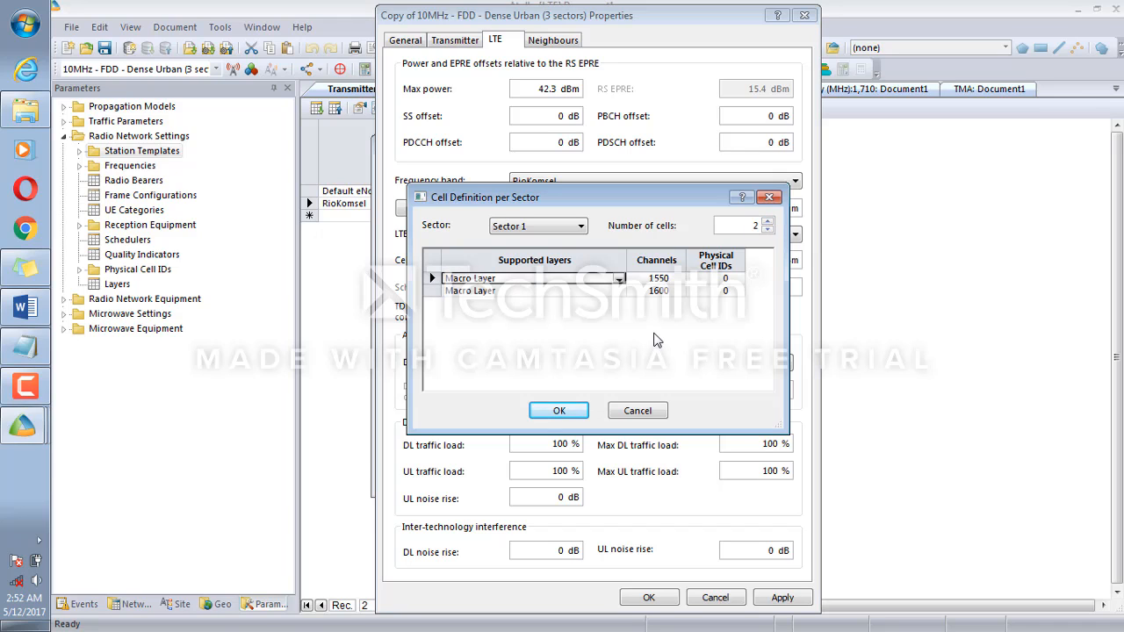
left_click(658, 291)
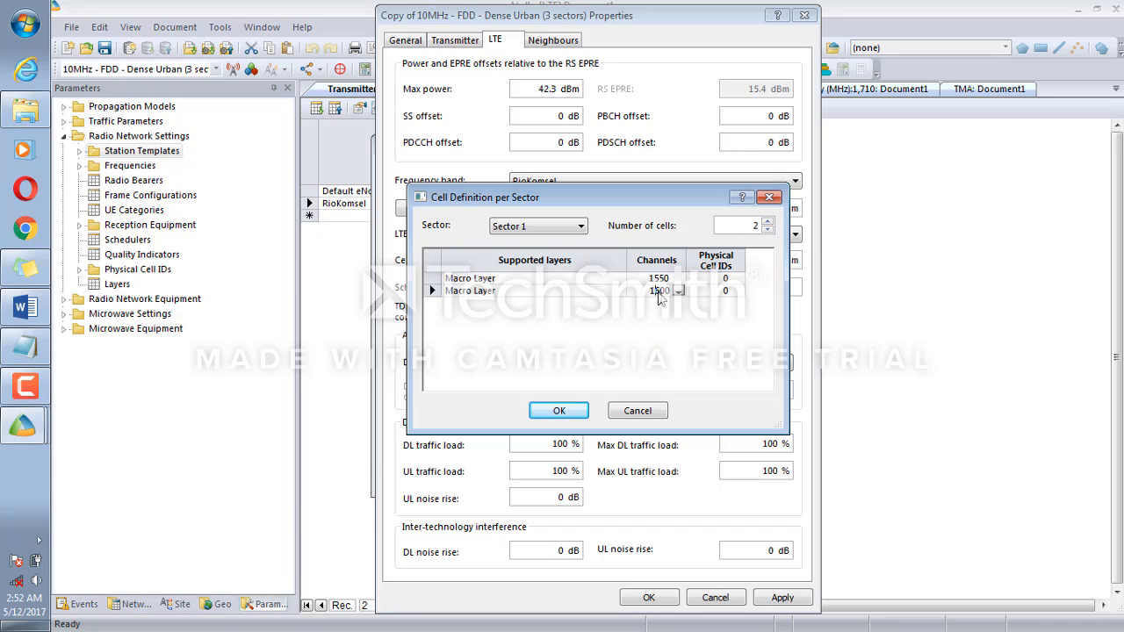
left_click(679, 292)
left_click(679, 293)
Give Sector 2 two Macro Layer cells on channels 1600 and 1650, and accept the cell definition
left_click(582, 228)
left_click(555, 263)
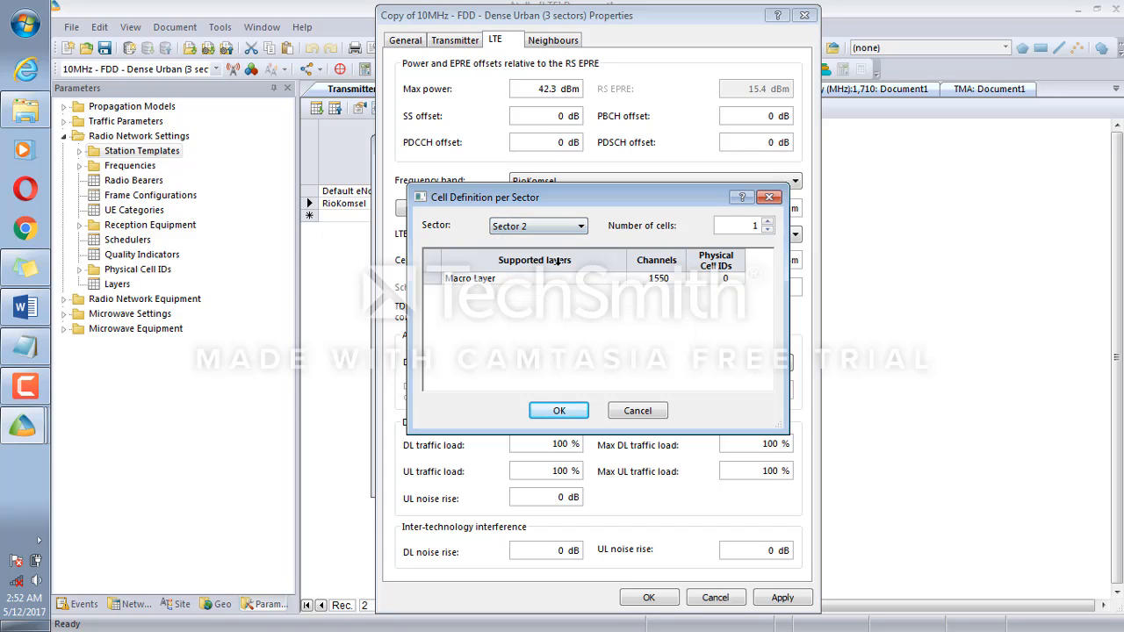
left_click(767, 222)
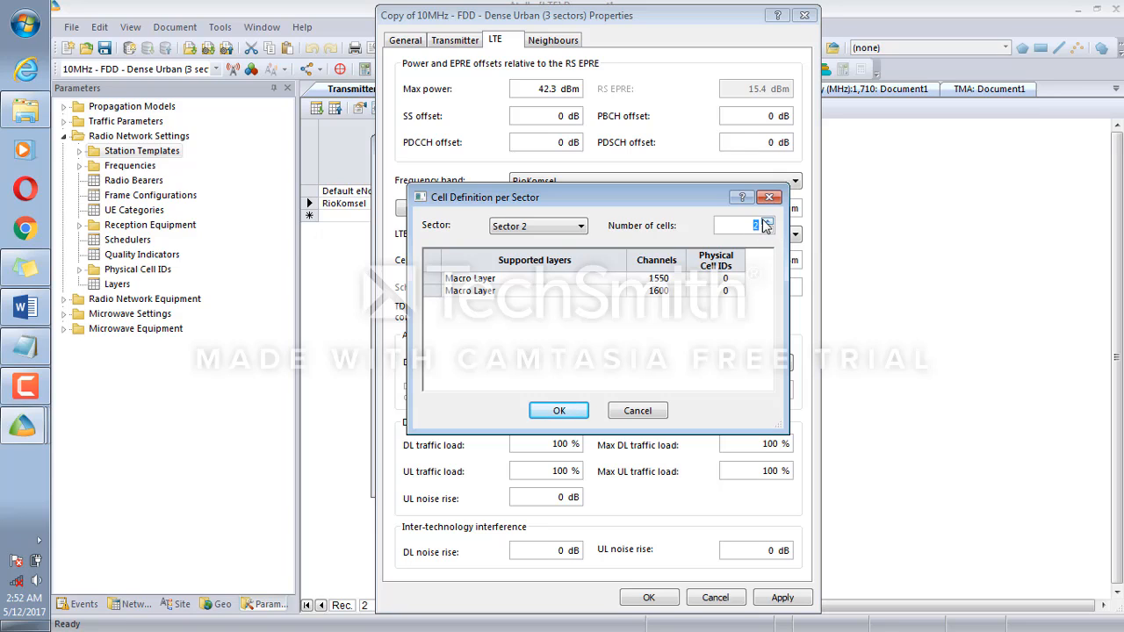
left_click(766, 223)
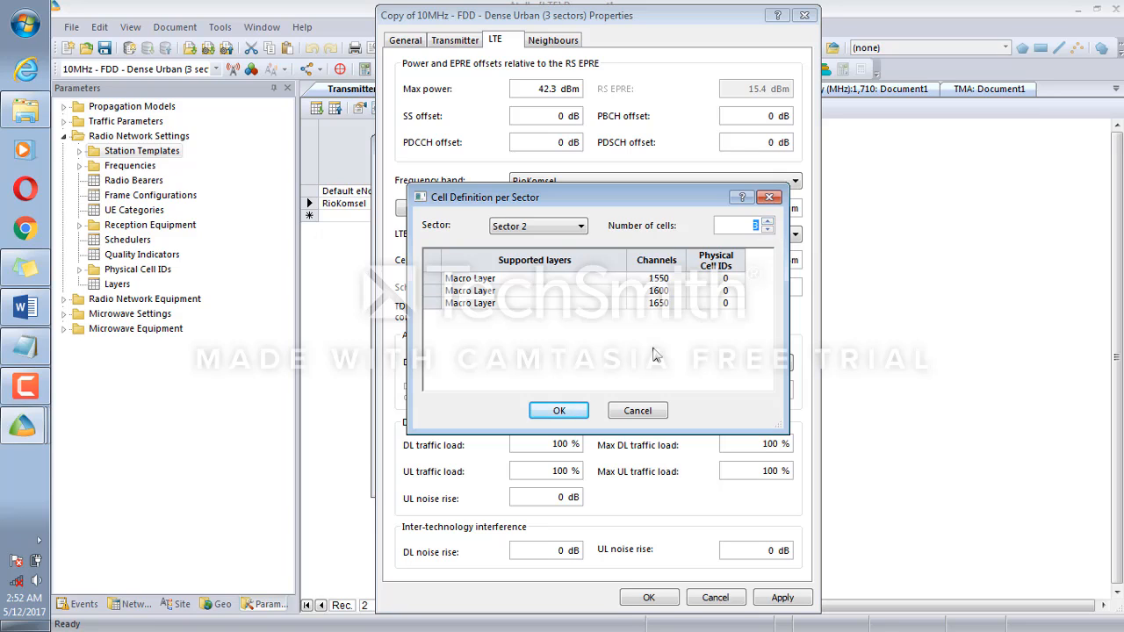
left_click(677, 303)
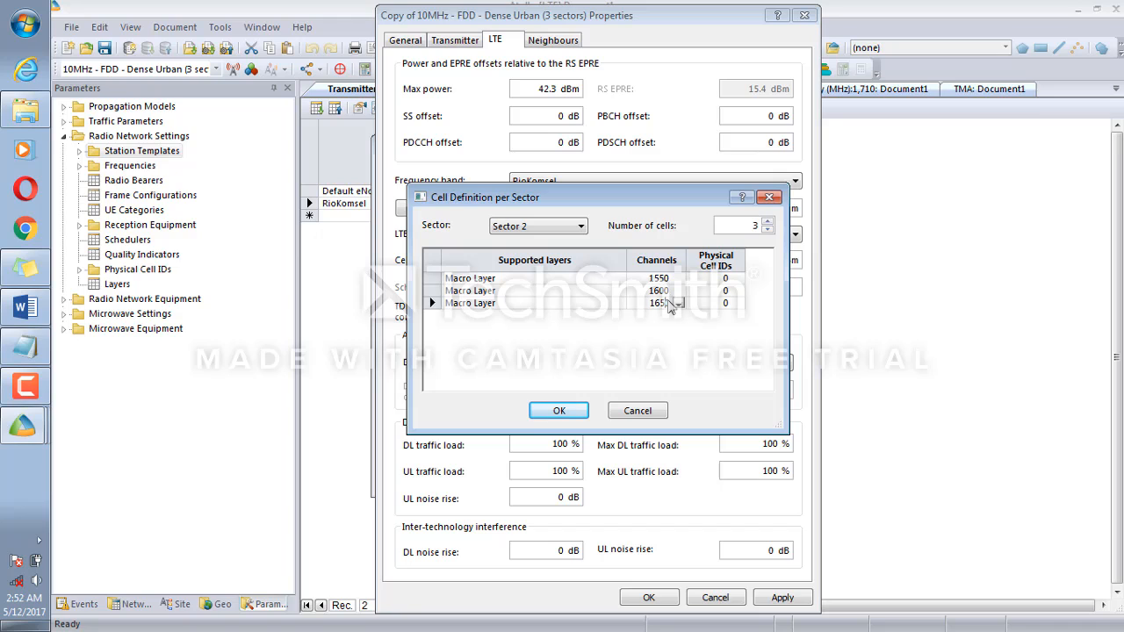
left_click(768, 230)
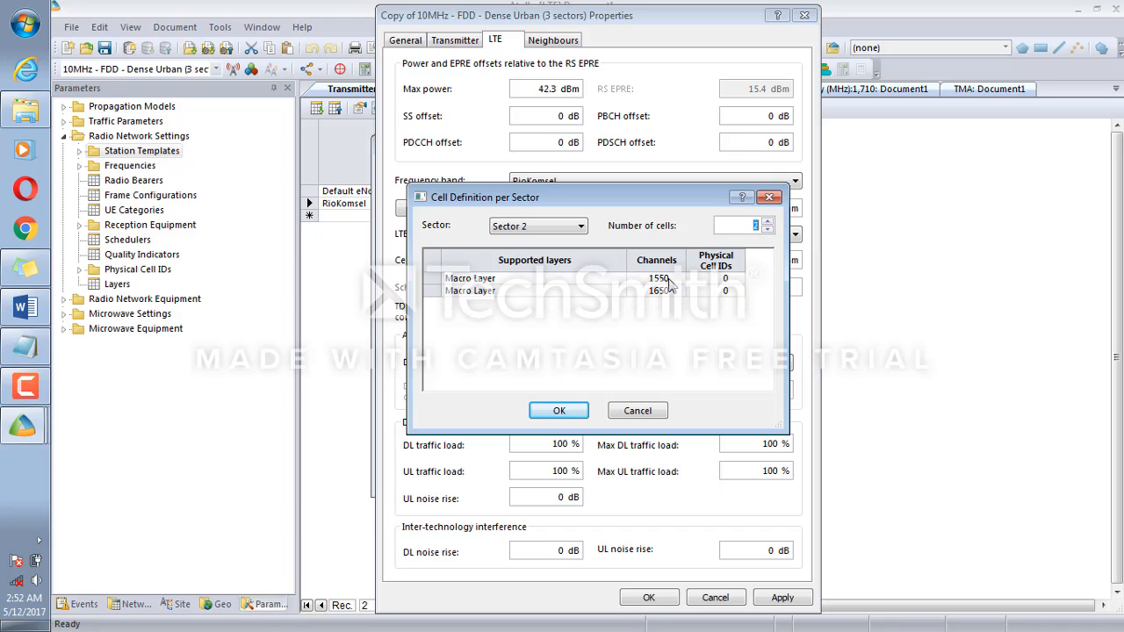
left_click(676, 281)
left_click(679, 279)
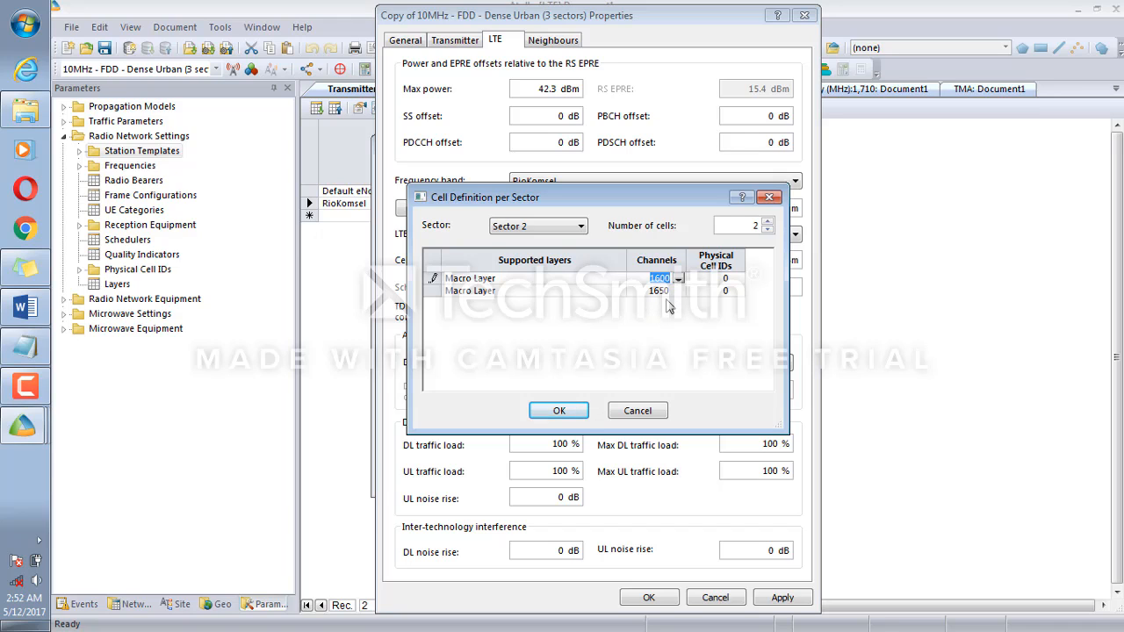
left_click(560, 411)
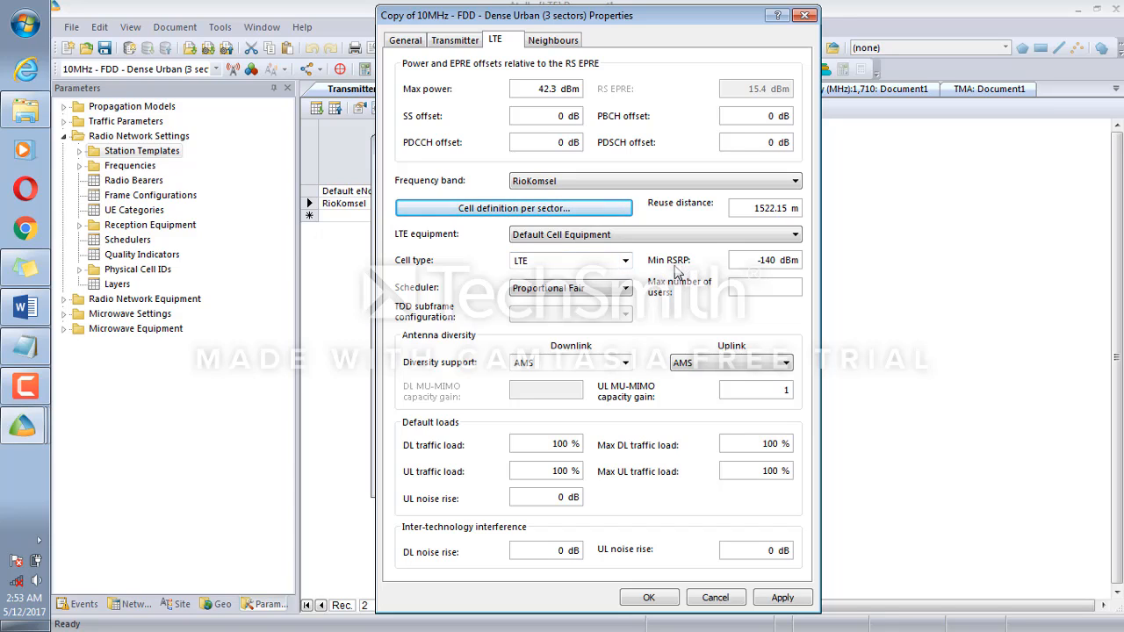
Look up the RSRP under Tugas 5.4 in the UNIT V Word document and set the template's minimum RSRP to -112.33 dBm
left_click(25, 309)
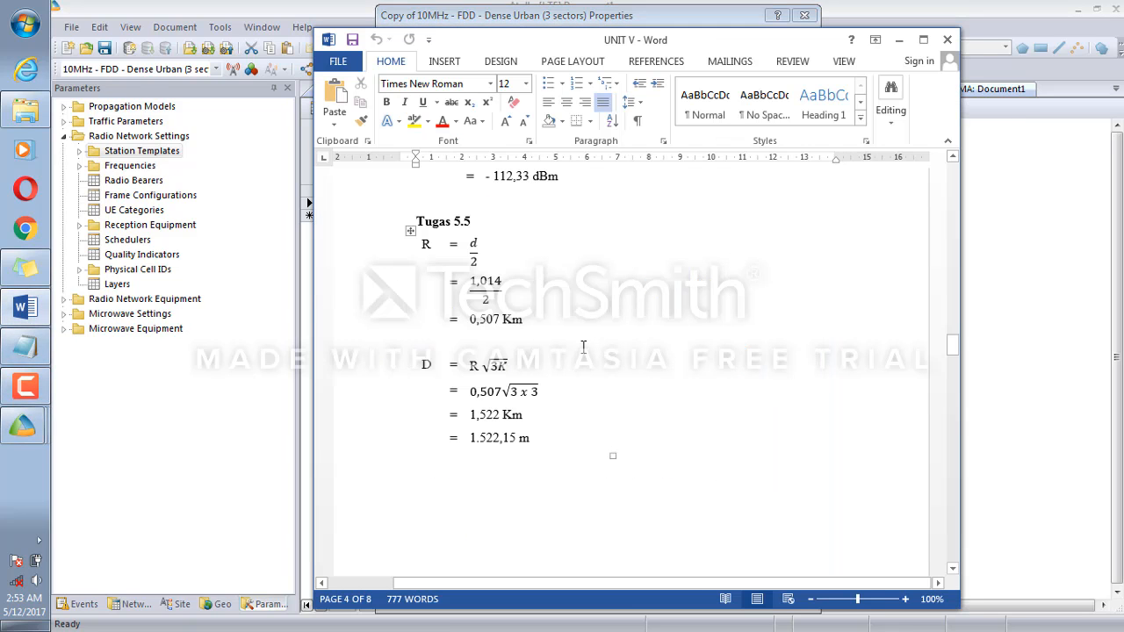
scroll(583, 347, "up", 3)
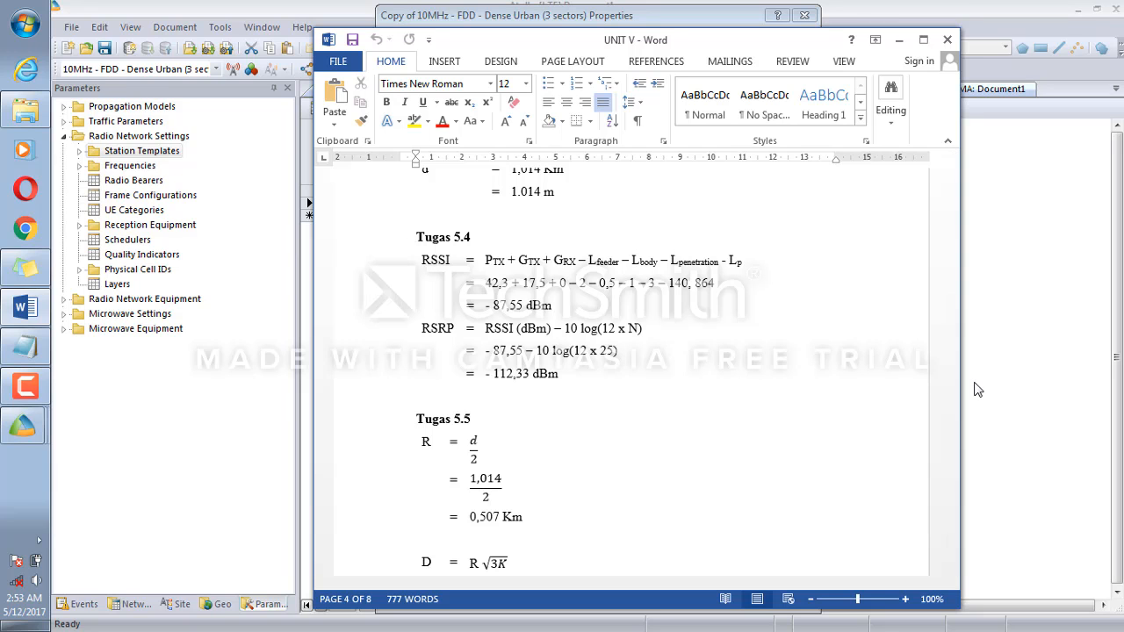
left_click(1016, 381)
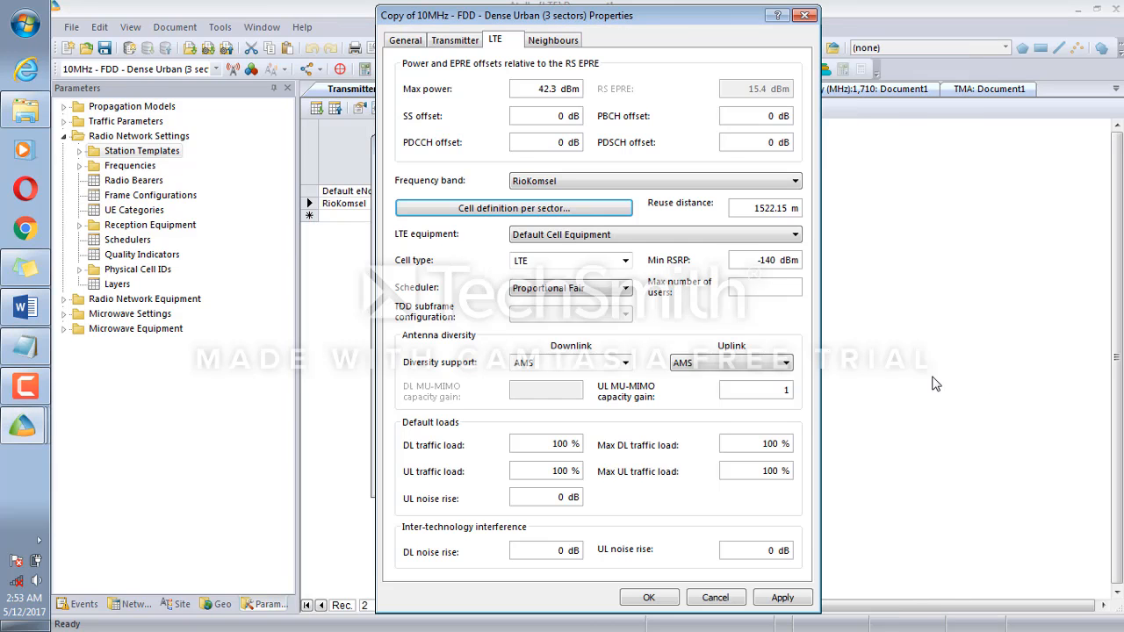
double_click(769, 261)
left_click(767, 261)
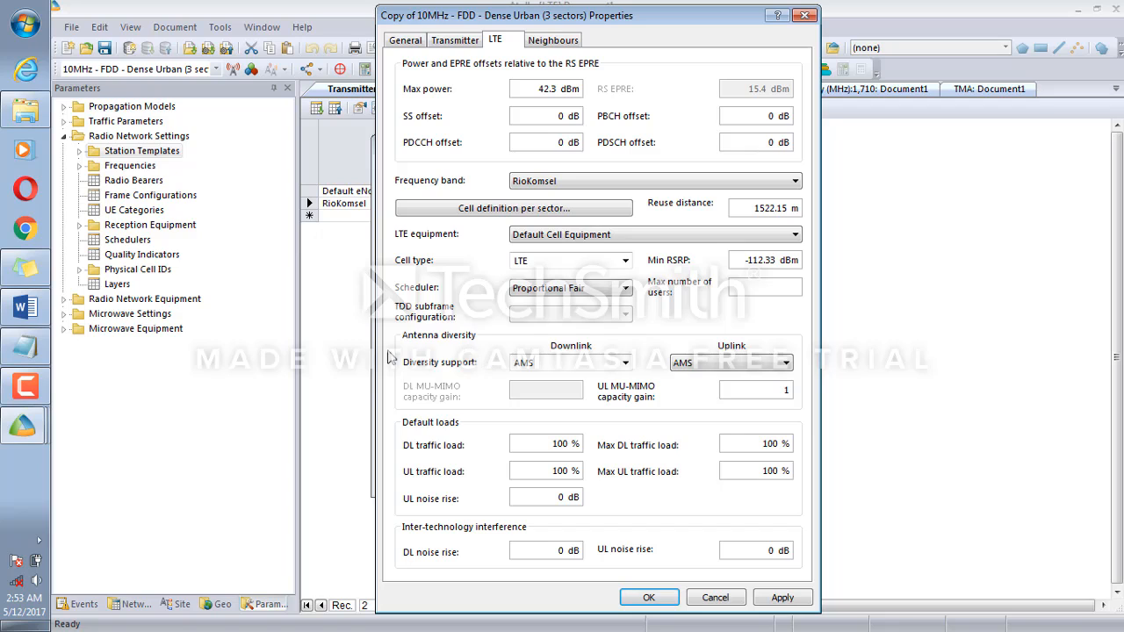
Set the template's antenna diversity support to MU-MIMO only for downlink and Receive Diversity for uplink
left_click(626, 365)
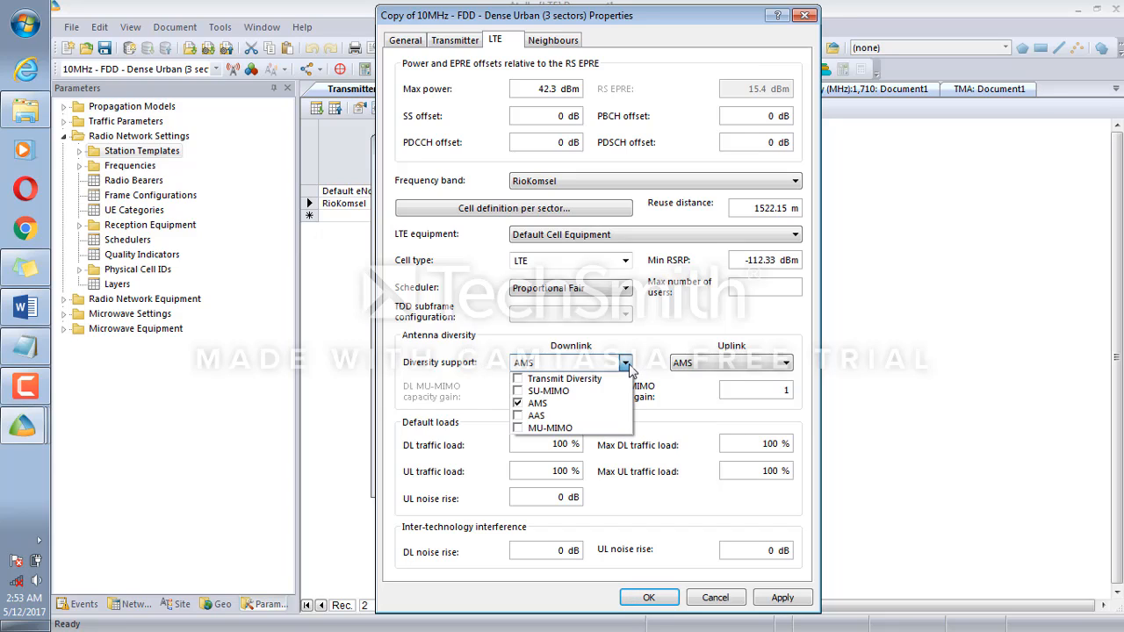
left_click(573, 430)
left_click(518, 405)
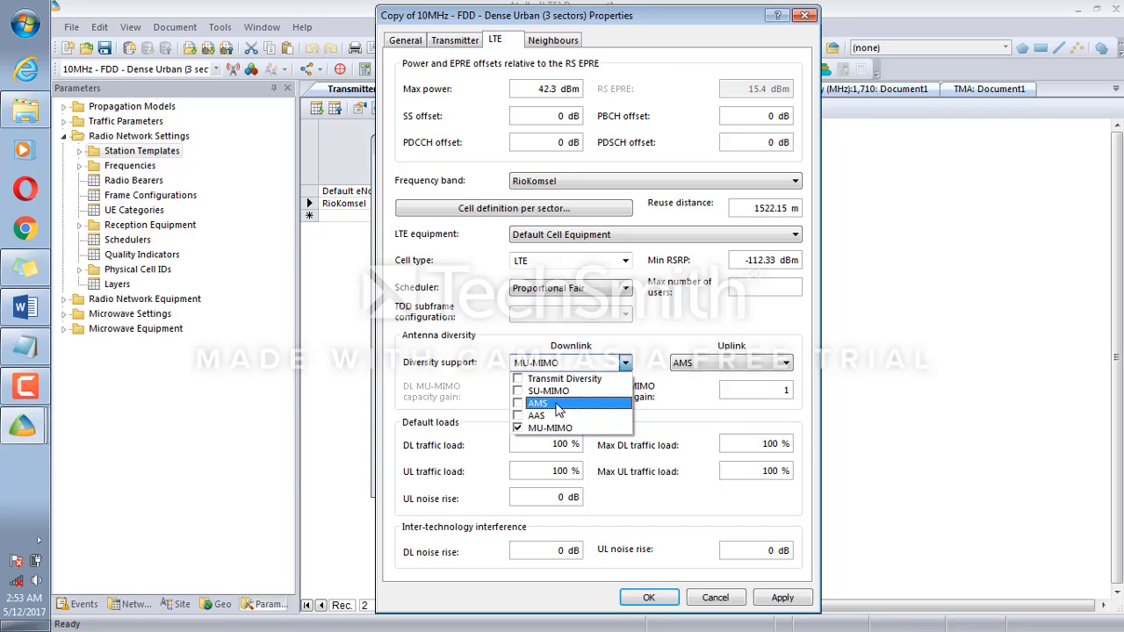
left_click(650, 368)
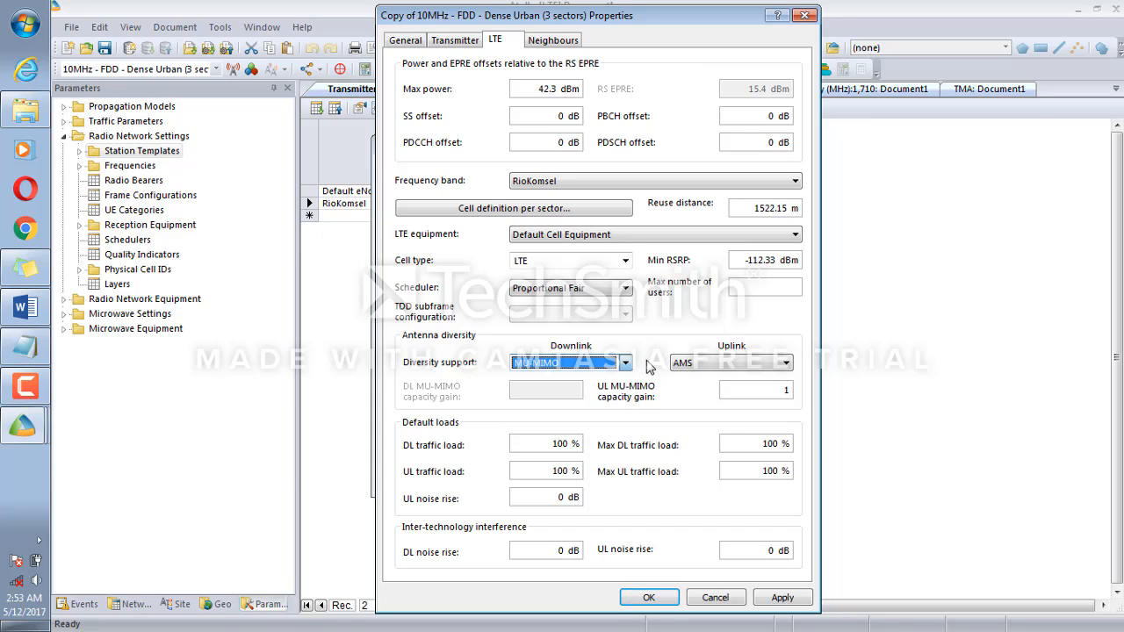
left_click(685, 369)
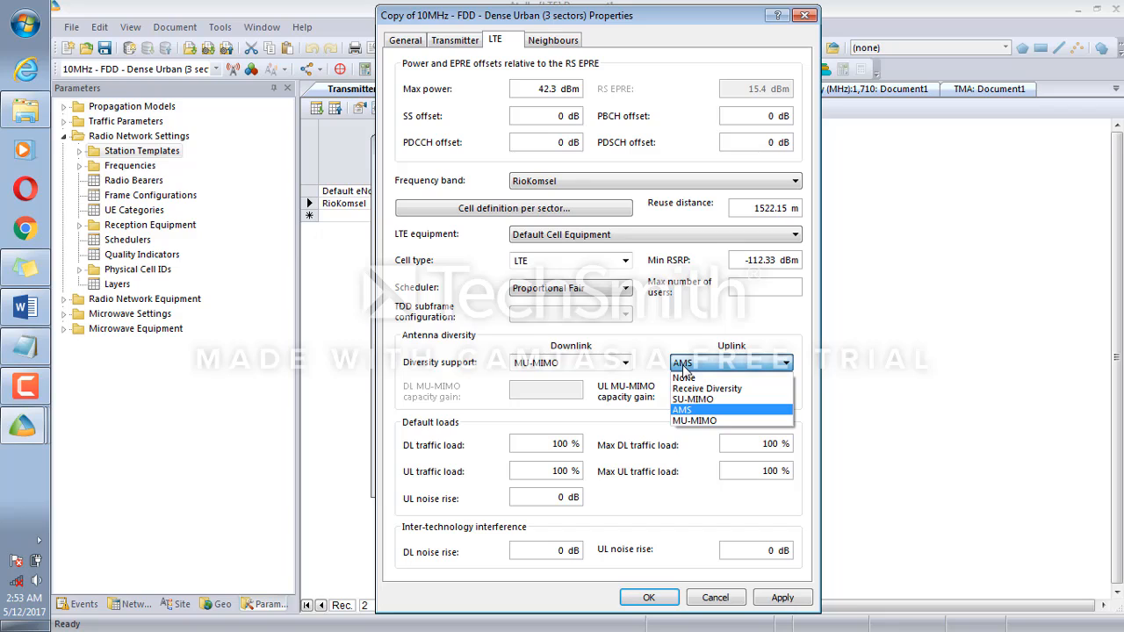
left_click(697, 391)
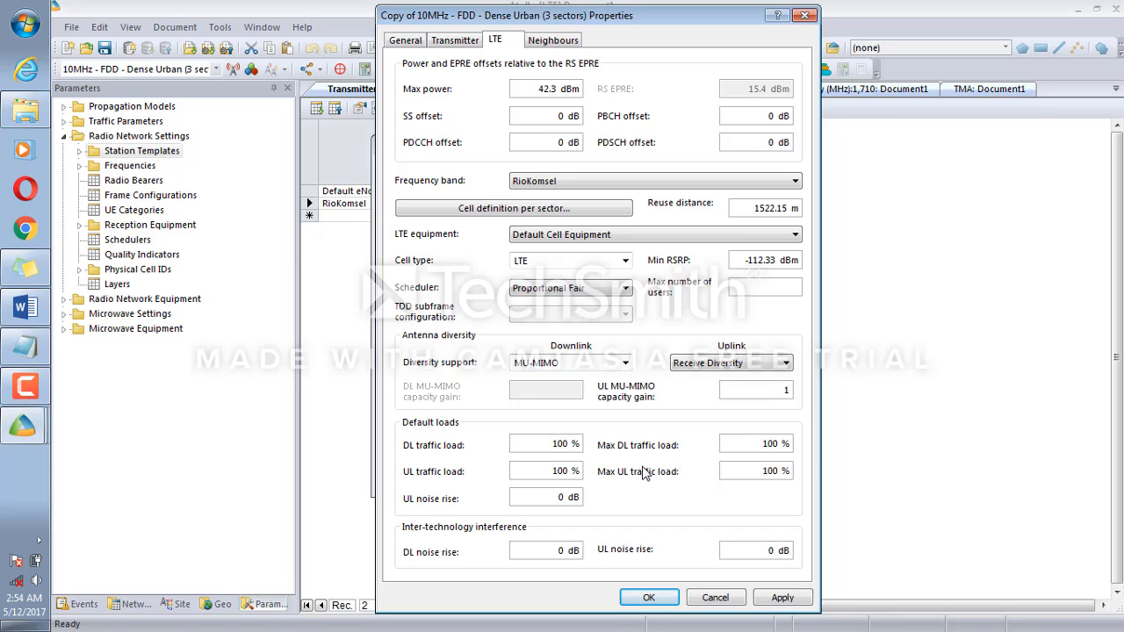
Review the template's maximum numbers of intra-technology and inter-technology neighbours
left_click(556, 44)
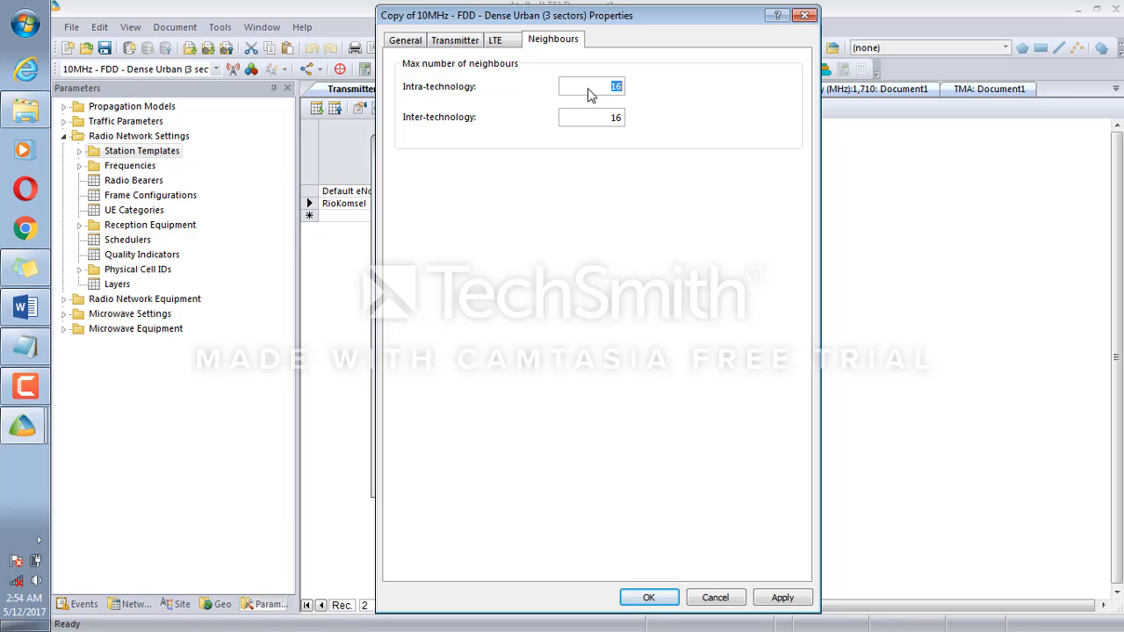
key("Tab")
key("shift+Tab")
key("Tab")
key("shift+Tab")
key("Tab")
left_click(493, 42)
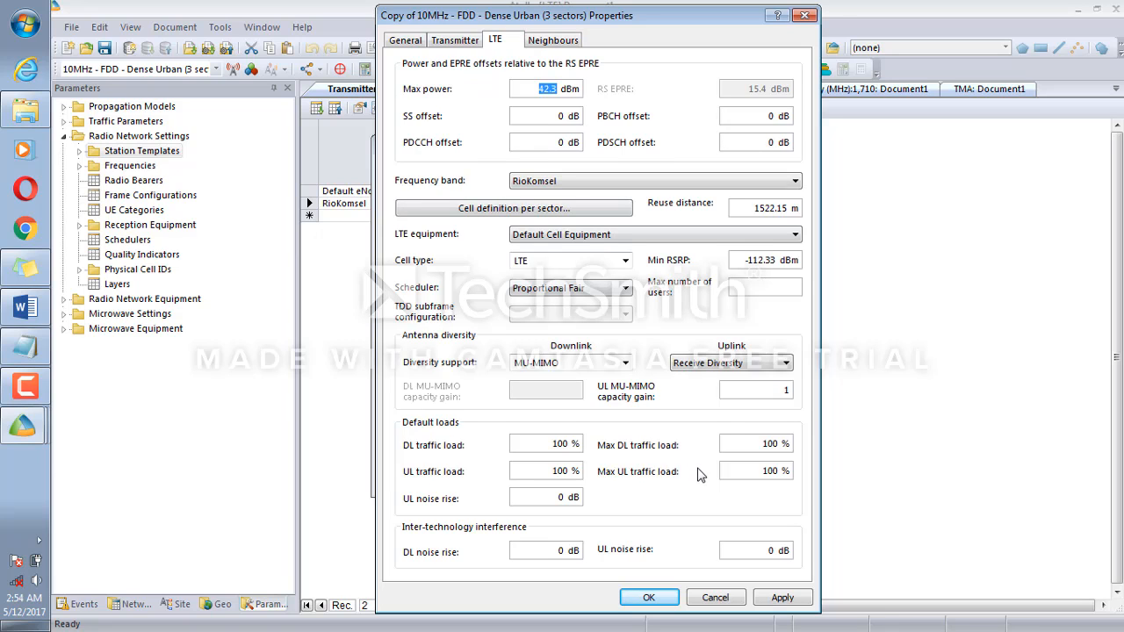
Apply and accept the custom station template's properties, and commit the list of available station templates with it selected
left_click(782, 598)
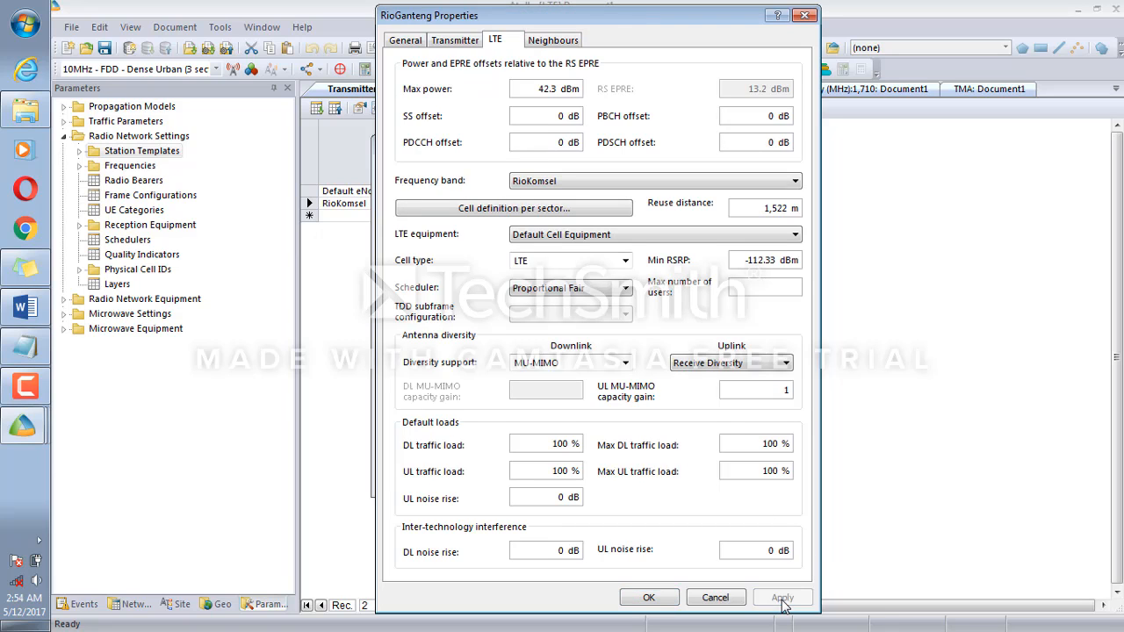
left_click(650, 599)
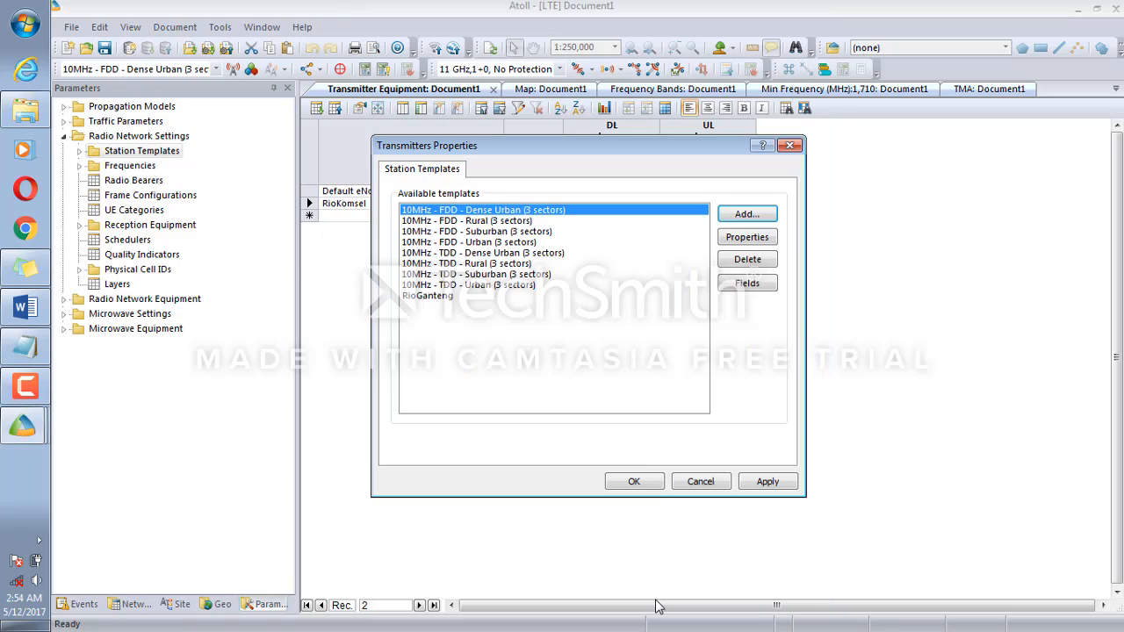
left_click(450, 298)
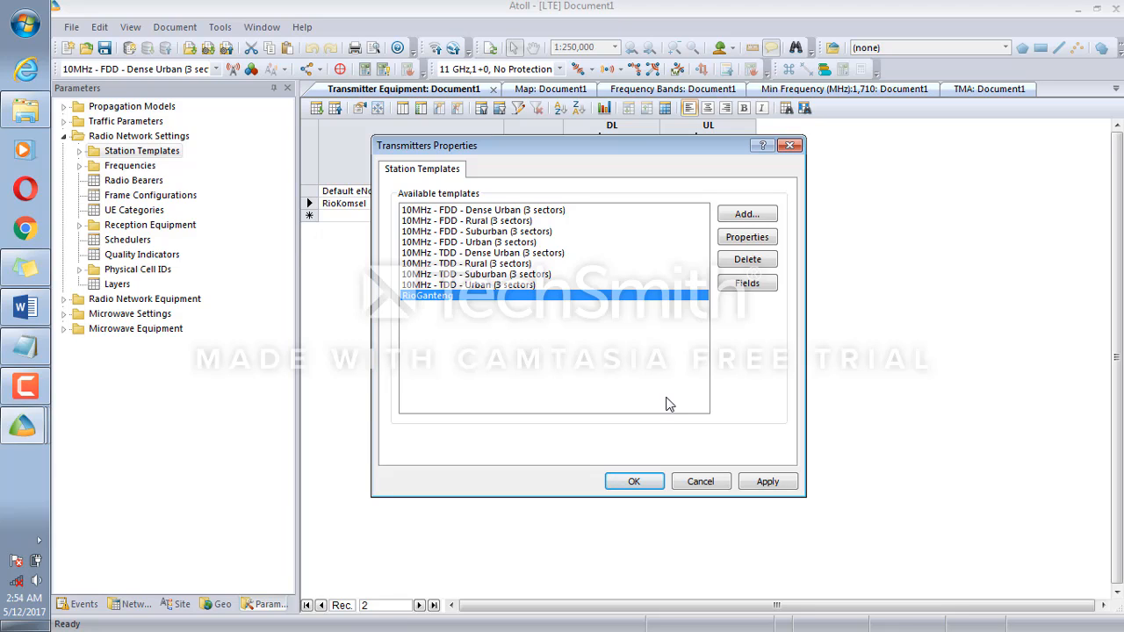
left_click(775, 491)
left_click(647, 483)
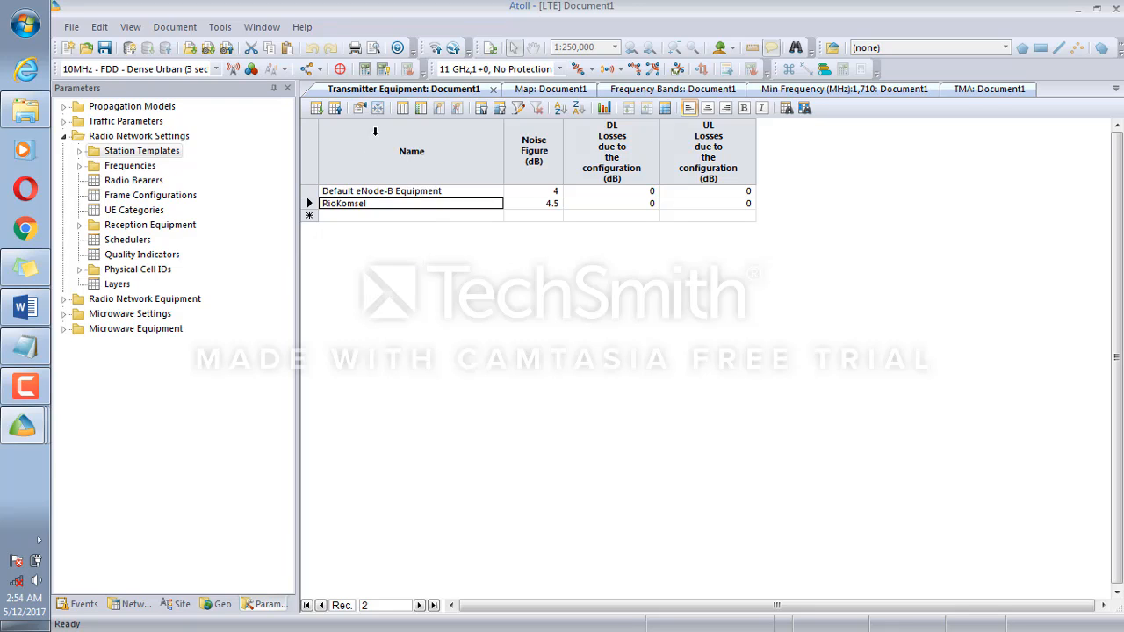
Show the map and make the custom station template the active template for placing stations
left_click(523, 95)
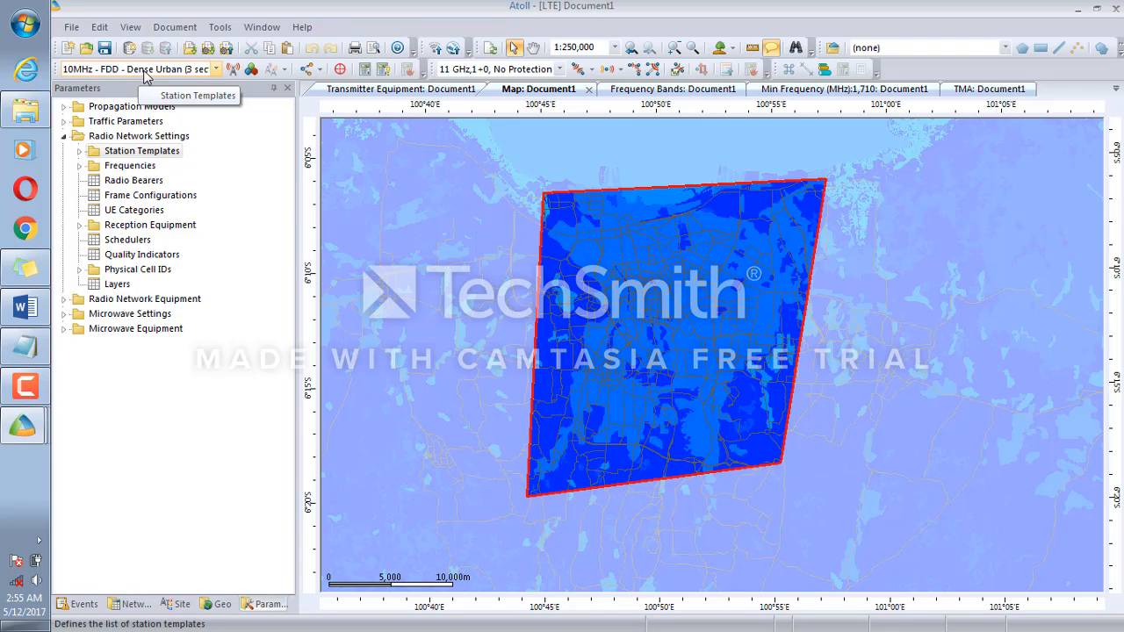
left_click(214, 70)
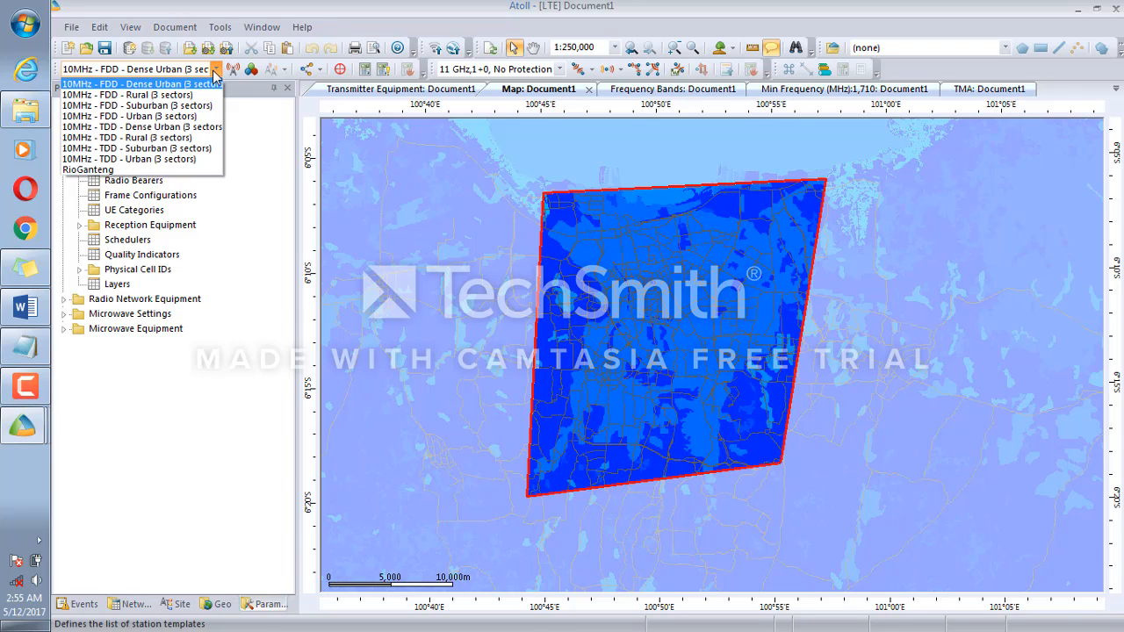
left_click(209, 170)
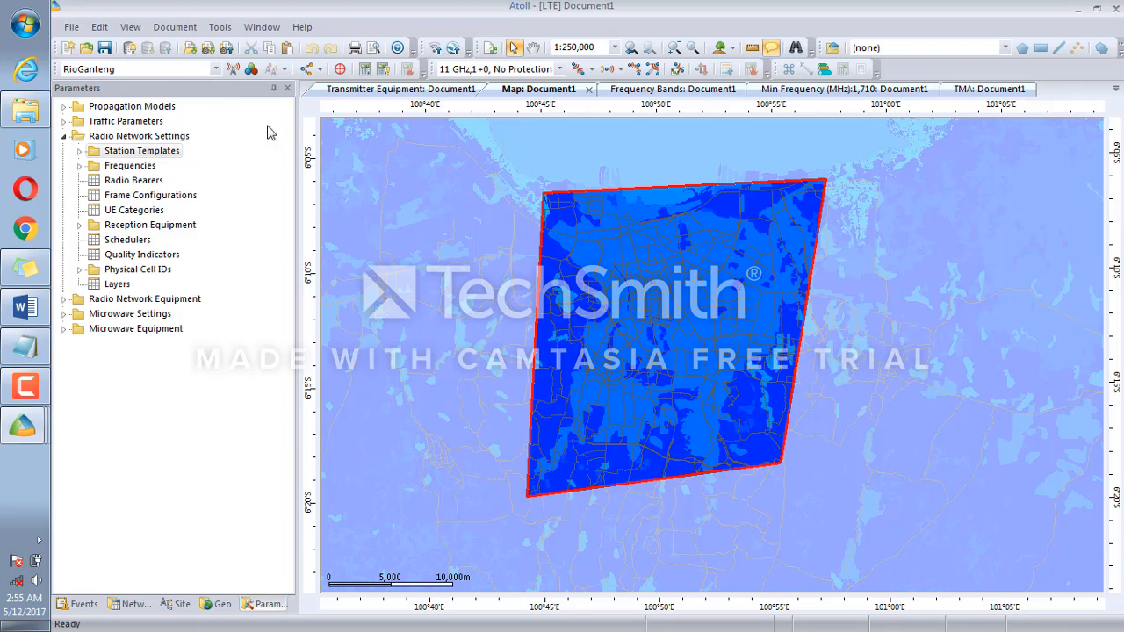
left_click(216, 70)
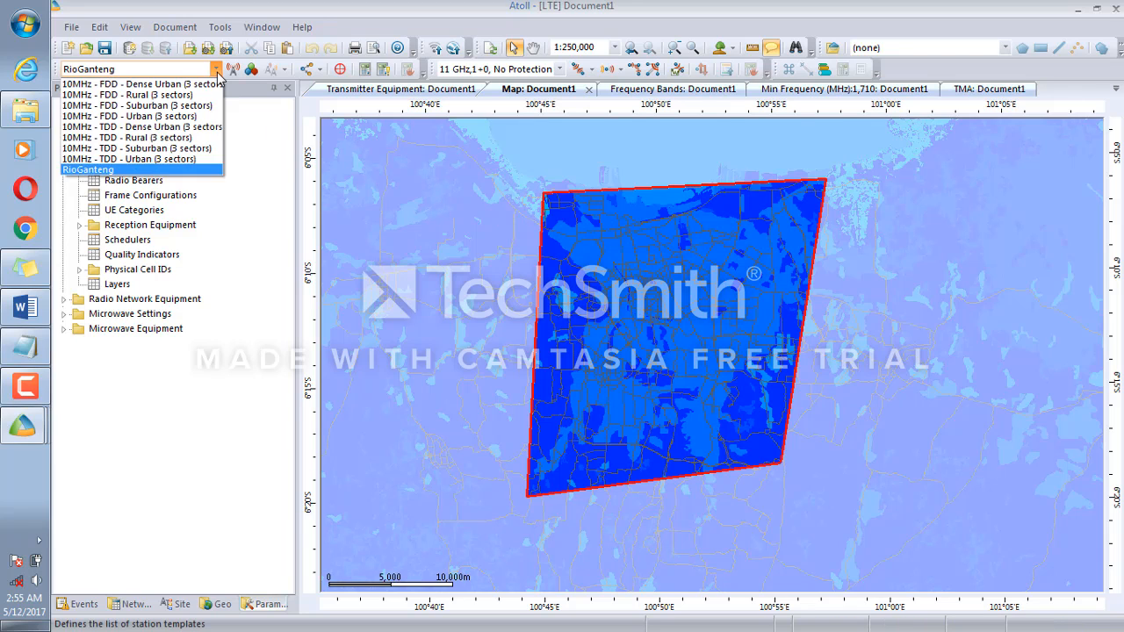
left_click(200, 171)
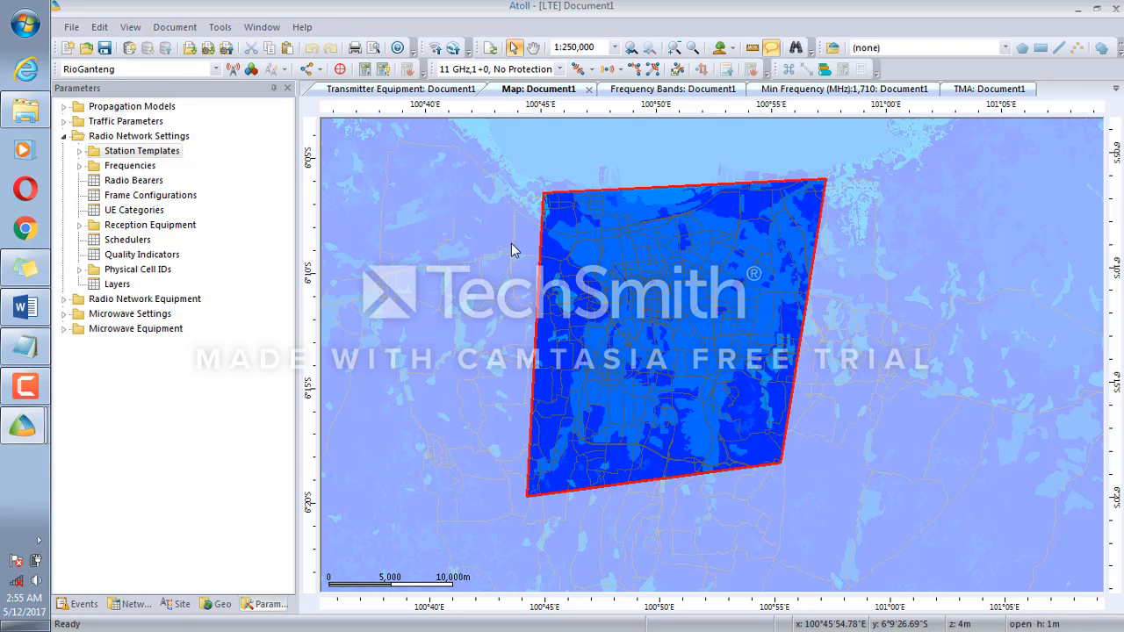
Create a hexagonal group of stations from the RioGanteng template, tracing its area along the red four-sided zone boundary on the map
left_click(251, 71)
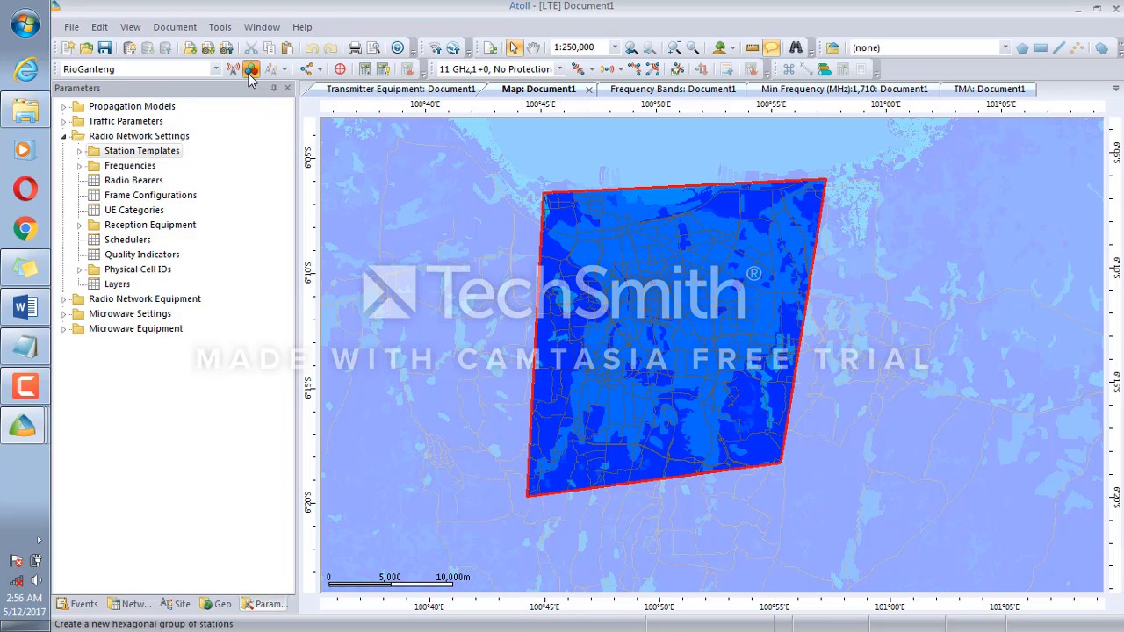
left_click(544, 197)
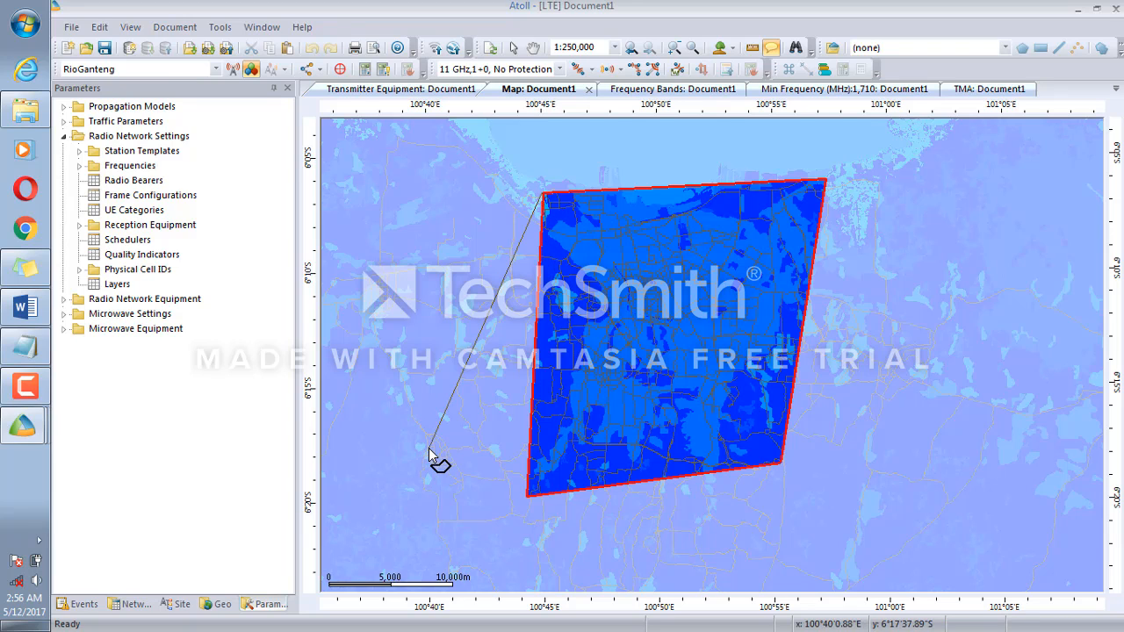
double_click(527, 497)
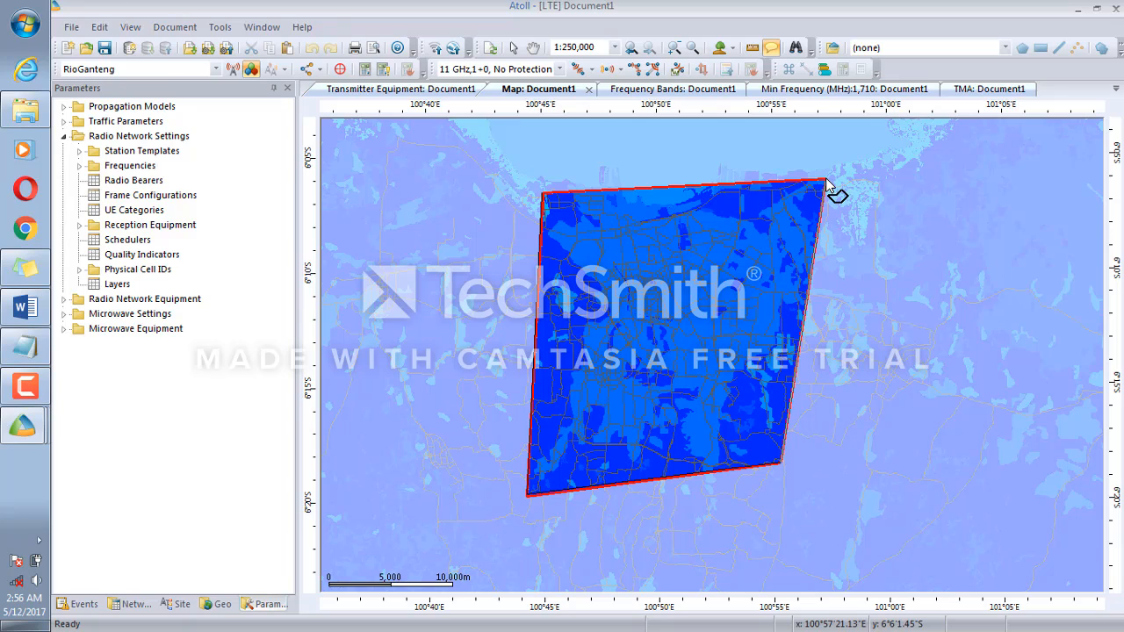
double_click(542, 194)
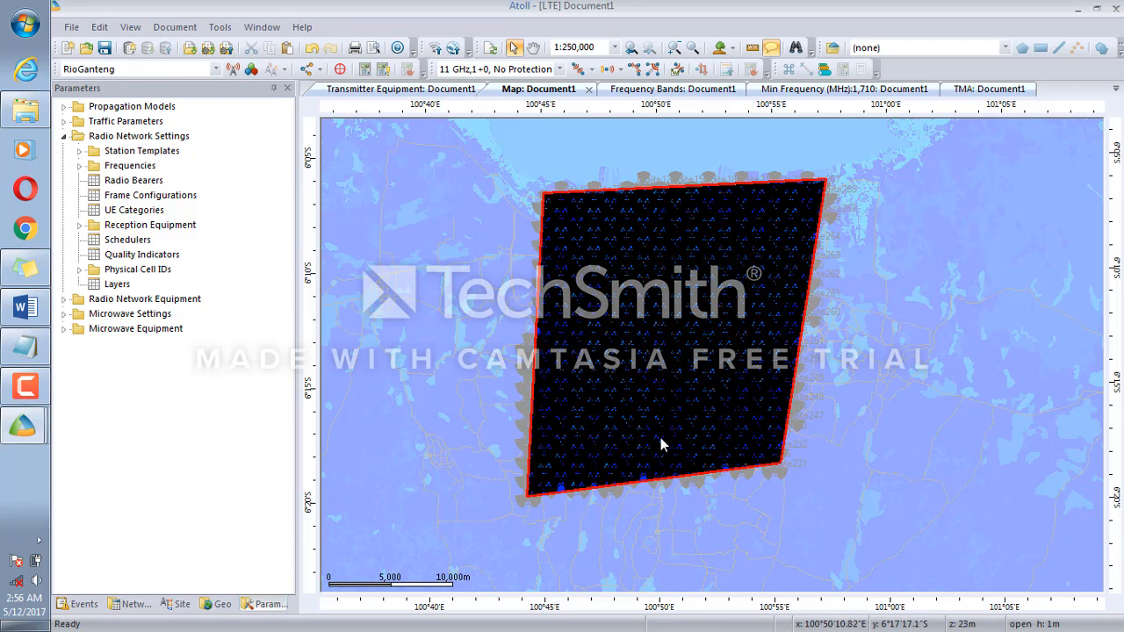
mouse_move(663, 445)
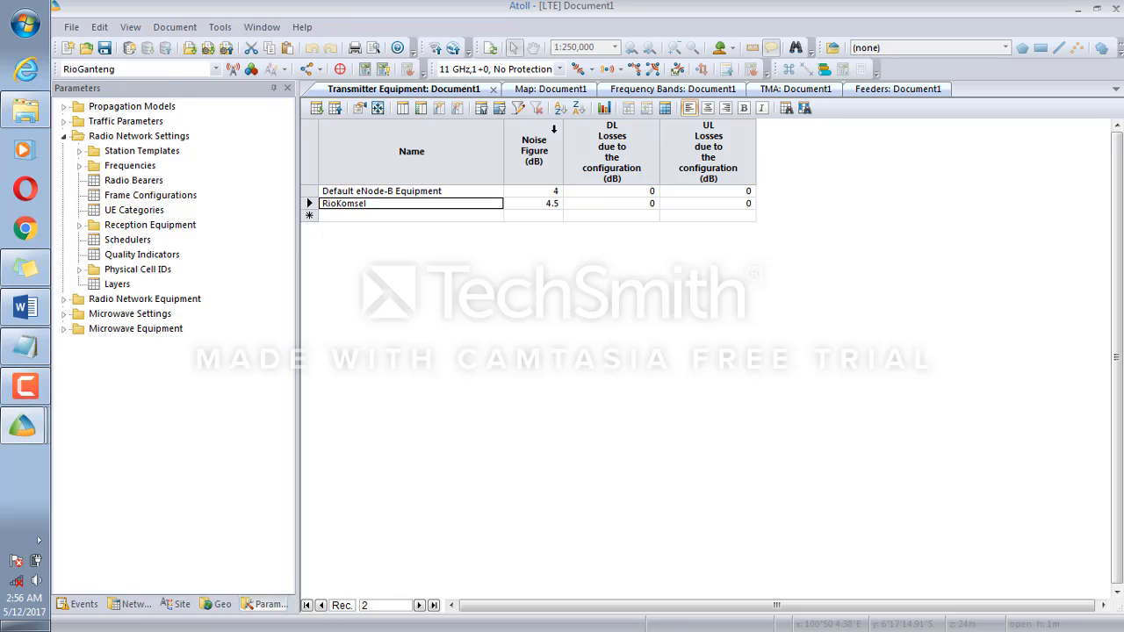
left_click(550, 88)
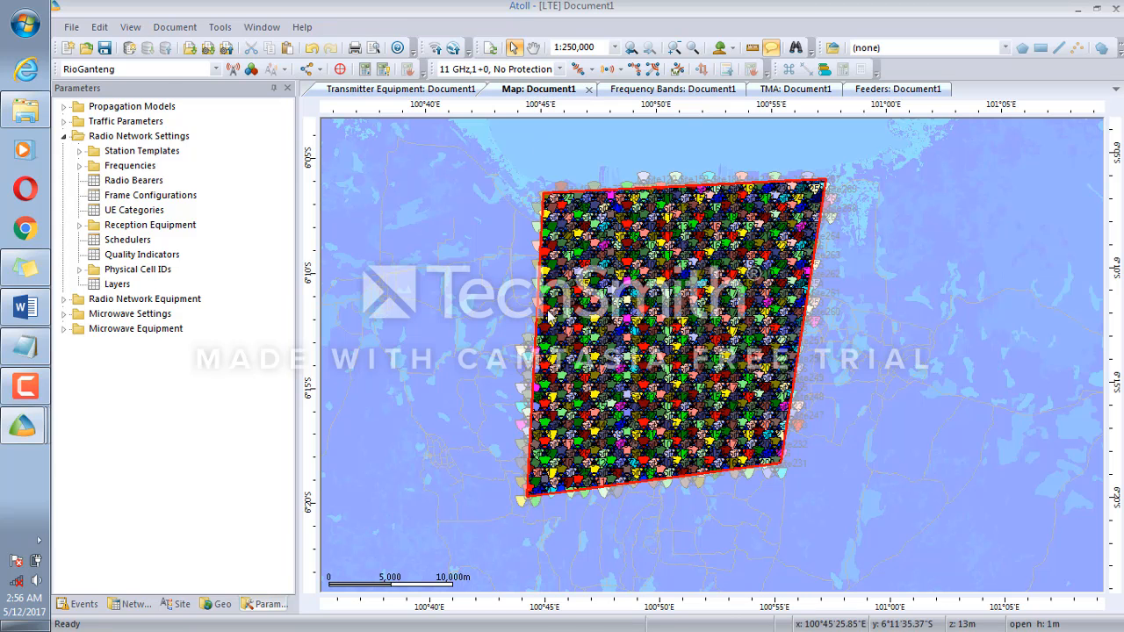
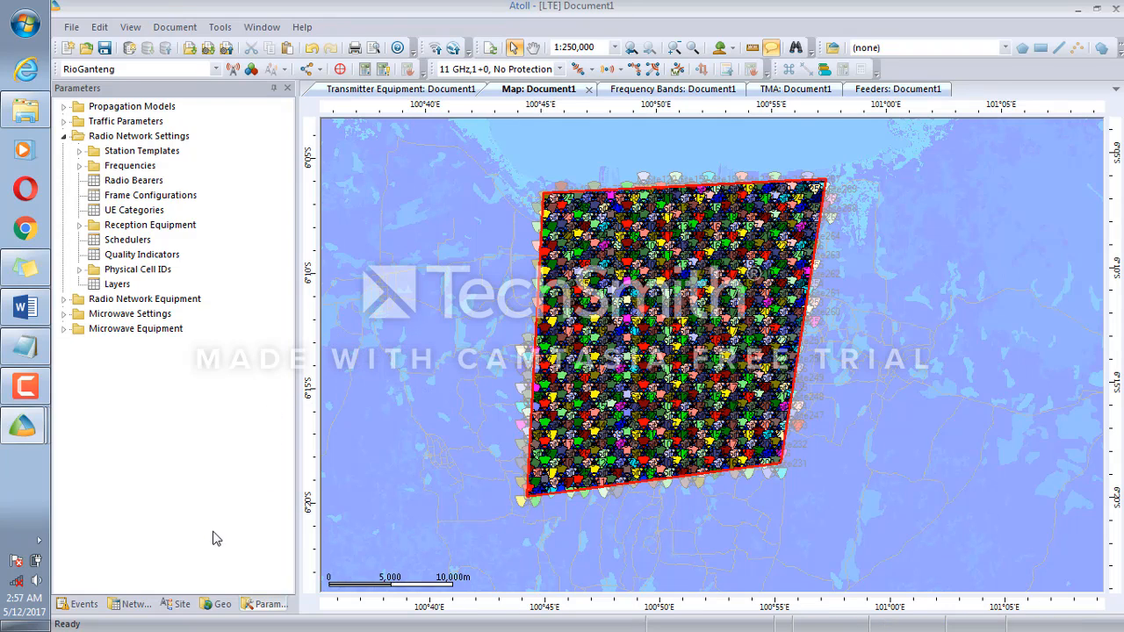
Check the total number of sites in the network and view the properties of the Sites folder without changing them
left_click(129, 605)
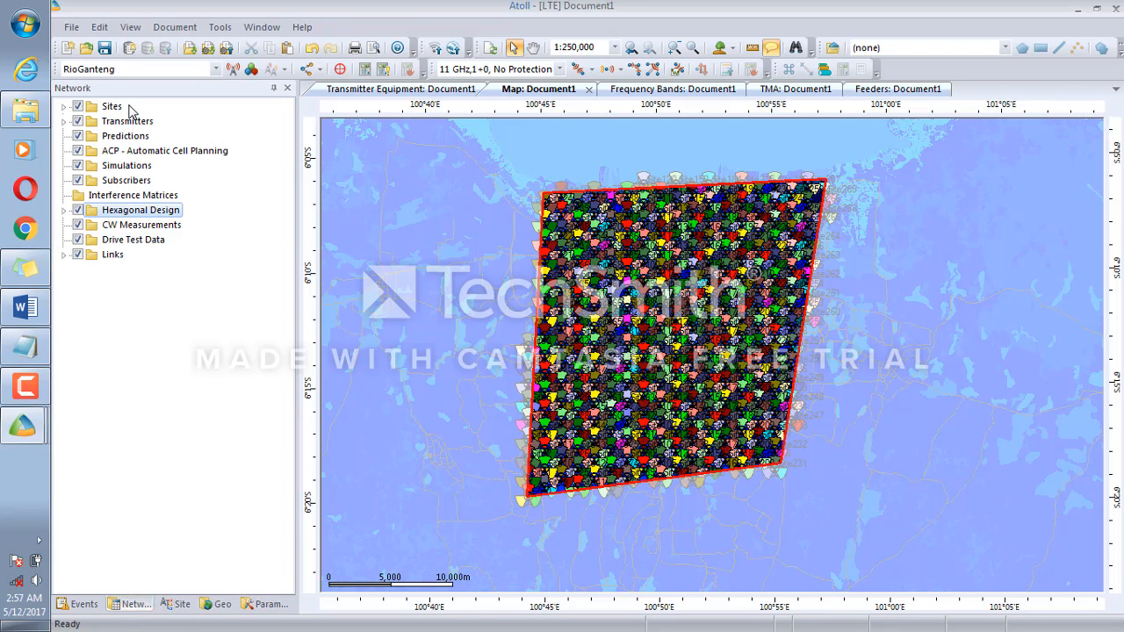
mouse_move(124, 108)
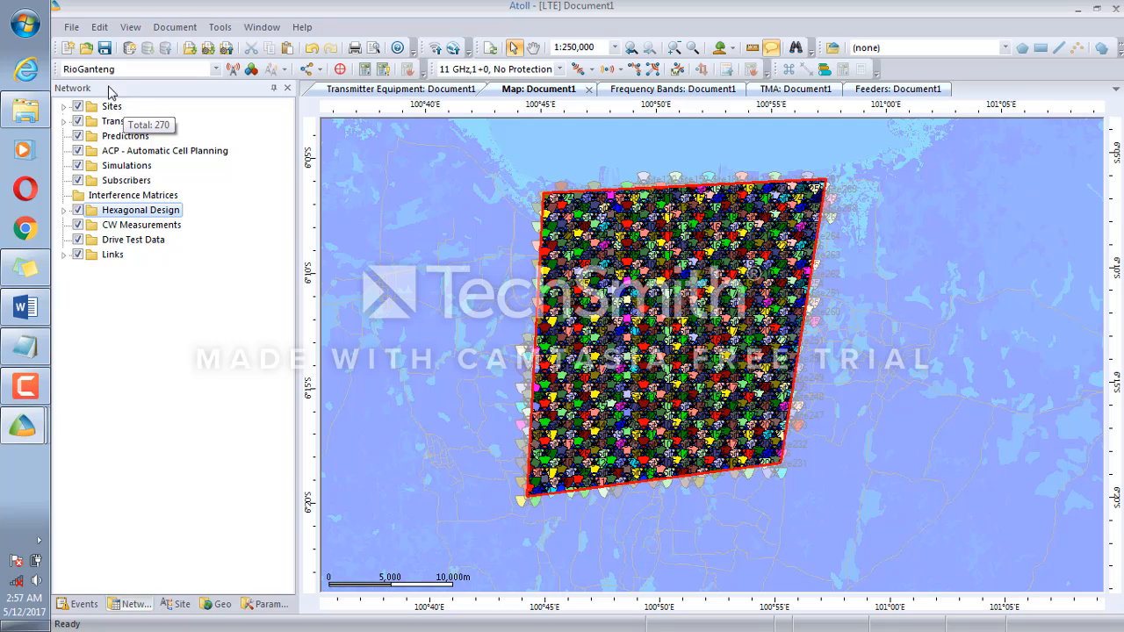
right_click(106, 108)
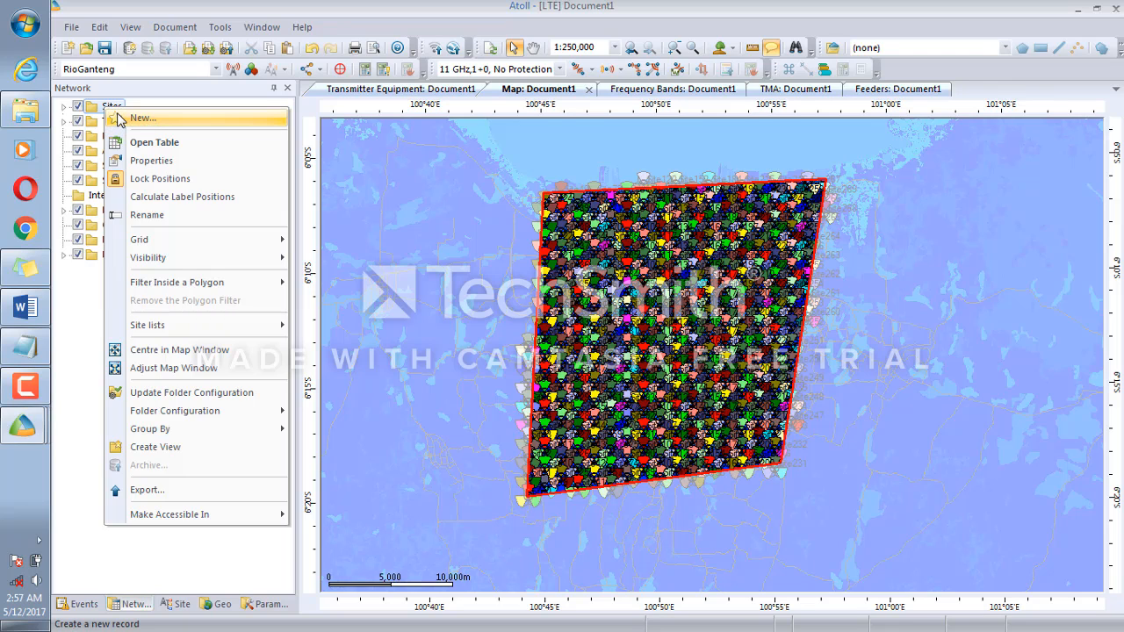
left_click(193, 162)
left_click_drag(824, 188, 493, 171)
left_click(825, 176)
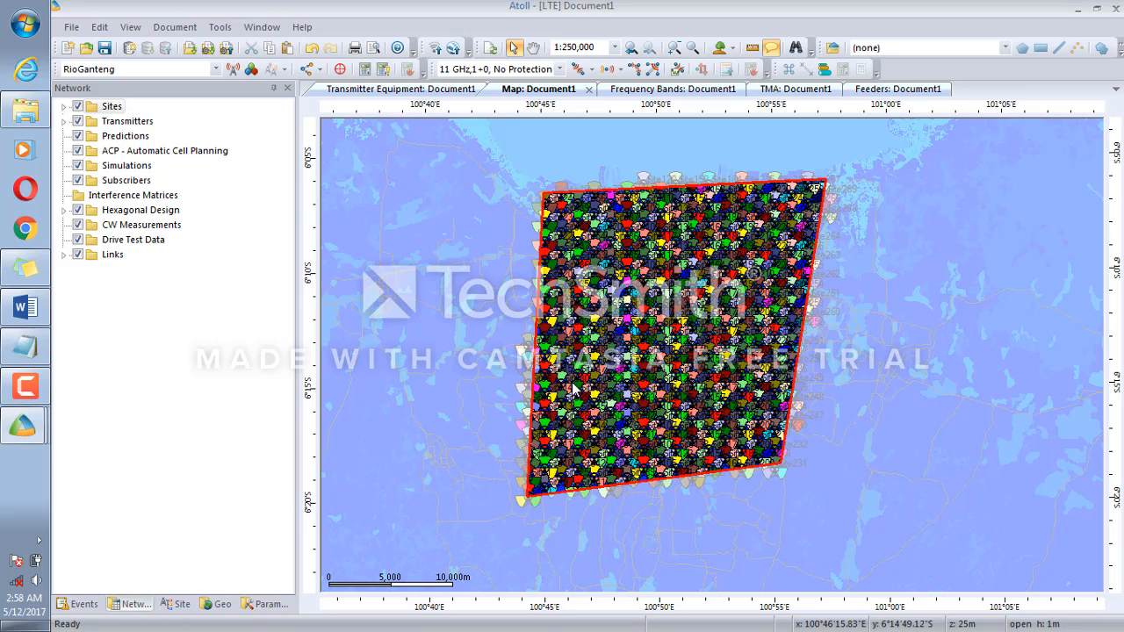
mouse_move(572, 387)
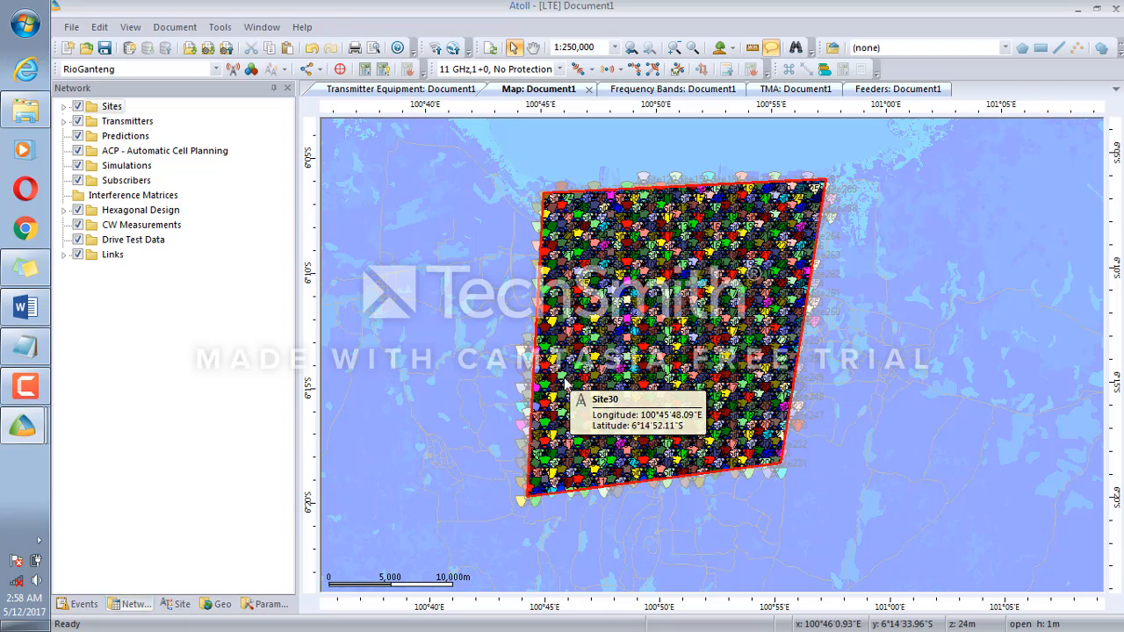
View the sites table with each site's coordinates, altitude and support height, and close the table
double_click(112, 107)
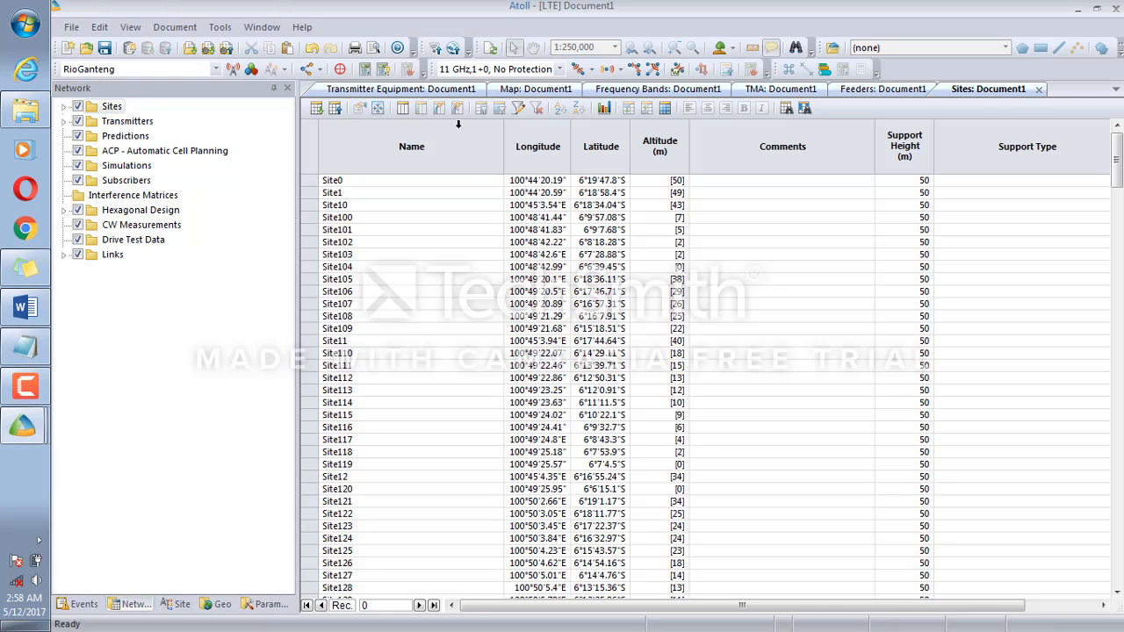
scroll(892, 300, "down", 1)
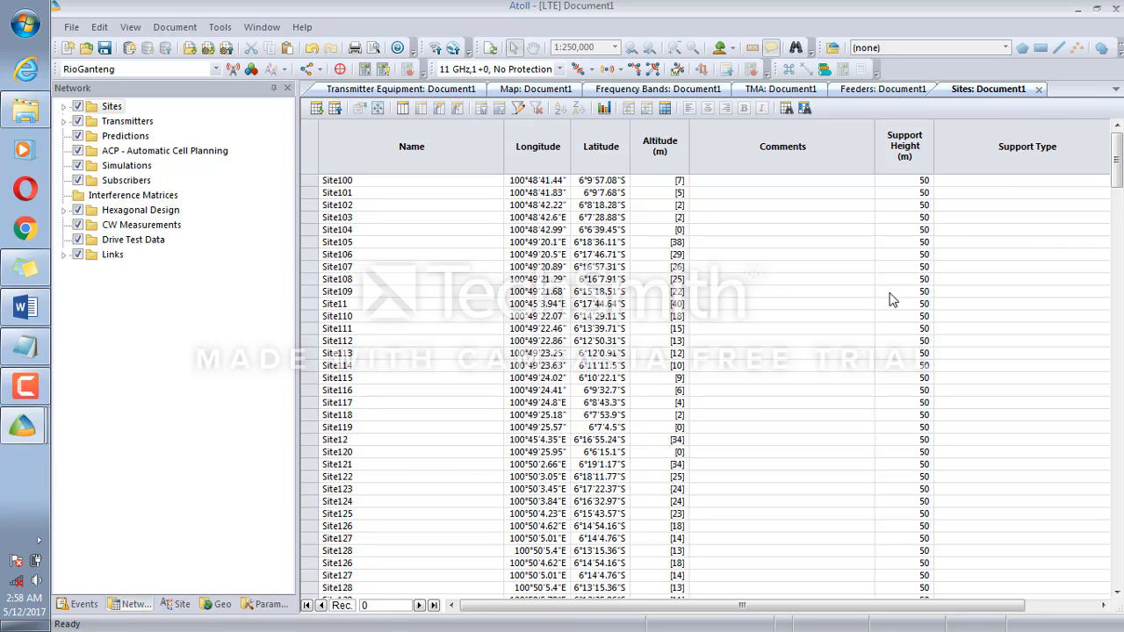
scroll(891, 300, "down", 5)
scroll(892, 299, "up", 6)
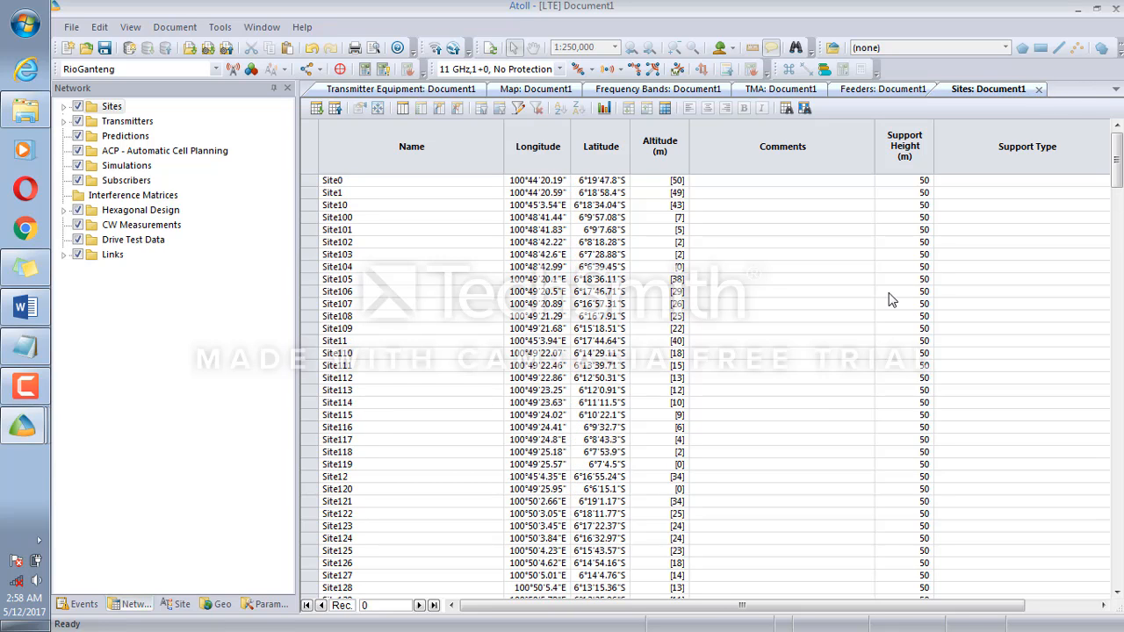
left_click(64, 106)
left_click(63, 107)
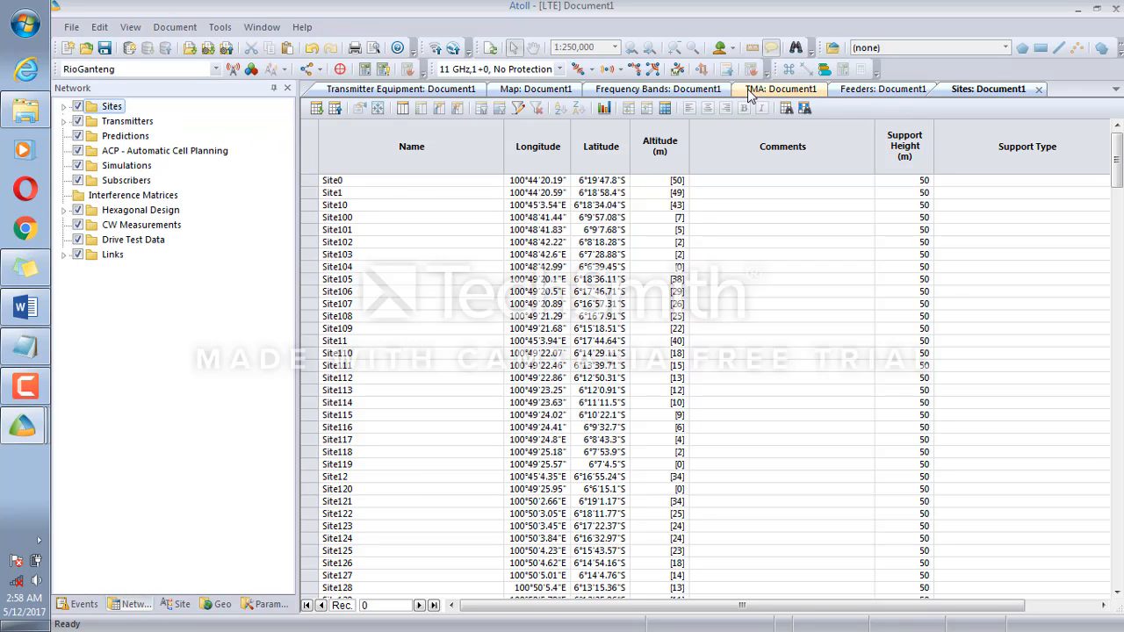
left_click(1038, 90)
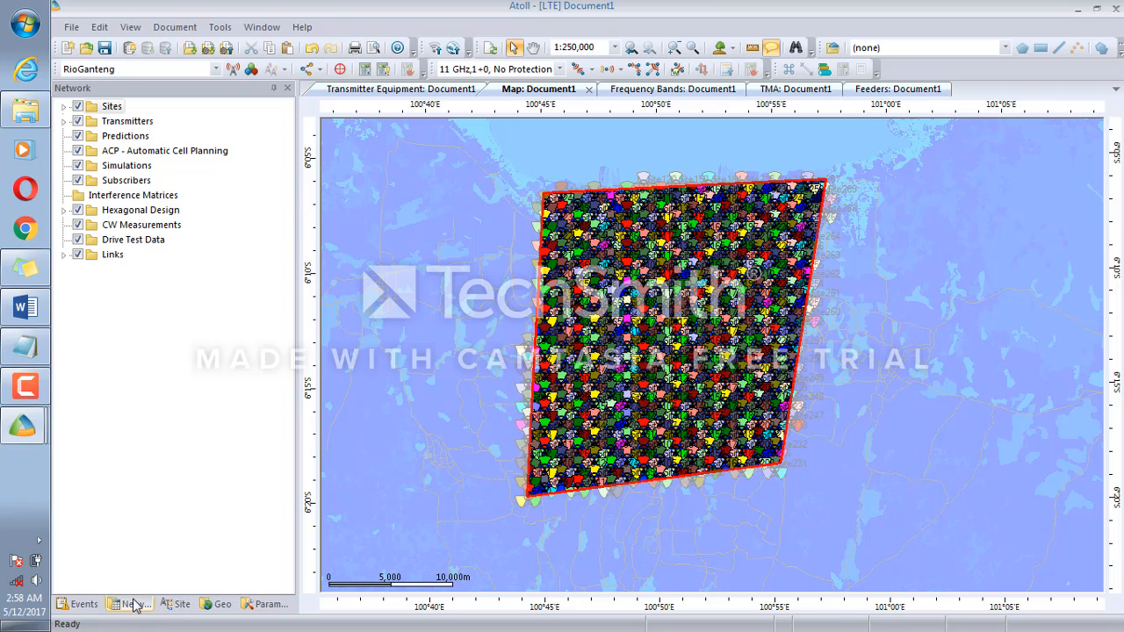
Reopen the sites table, examine the full list of generated sites against the map, and return to the map
double_click(112, 107)
scroll(418, 226, "down", 20)
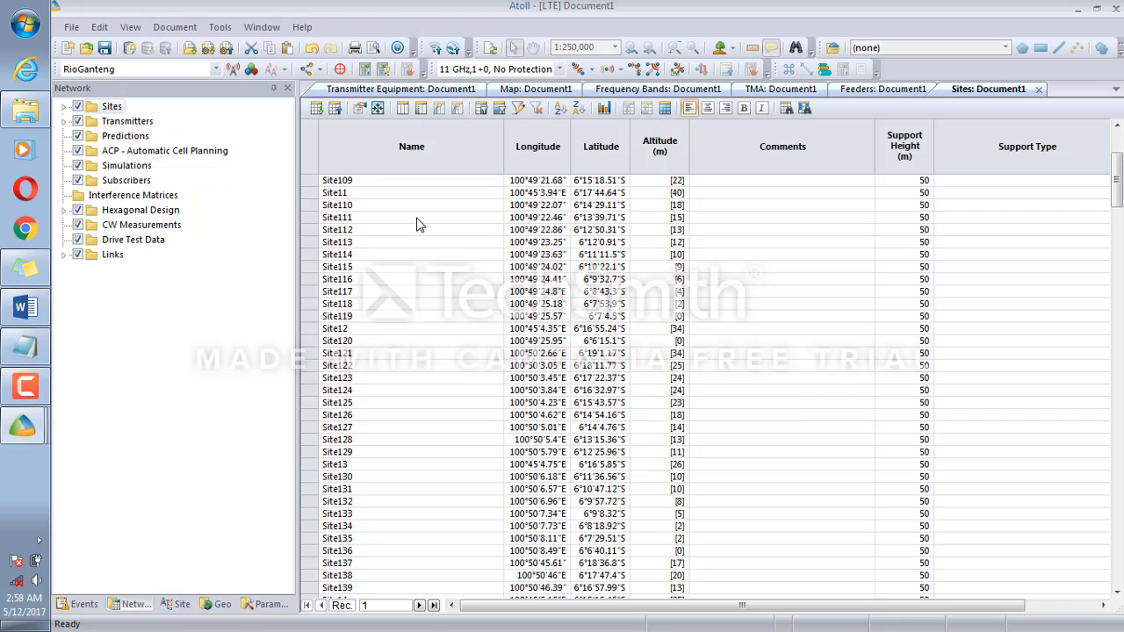
scroll(418, 224, "down", 15)
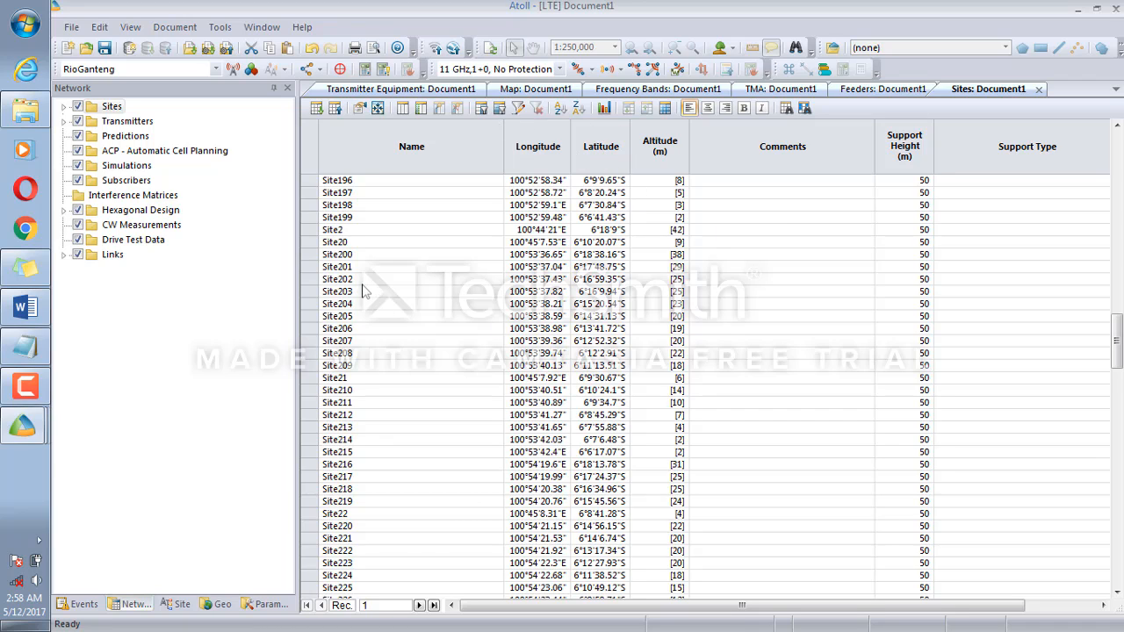
scroll(363, 291, "down", 6)
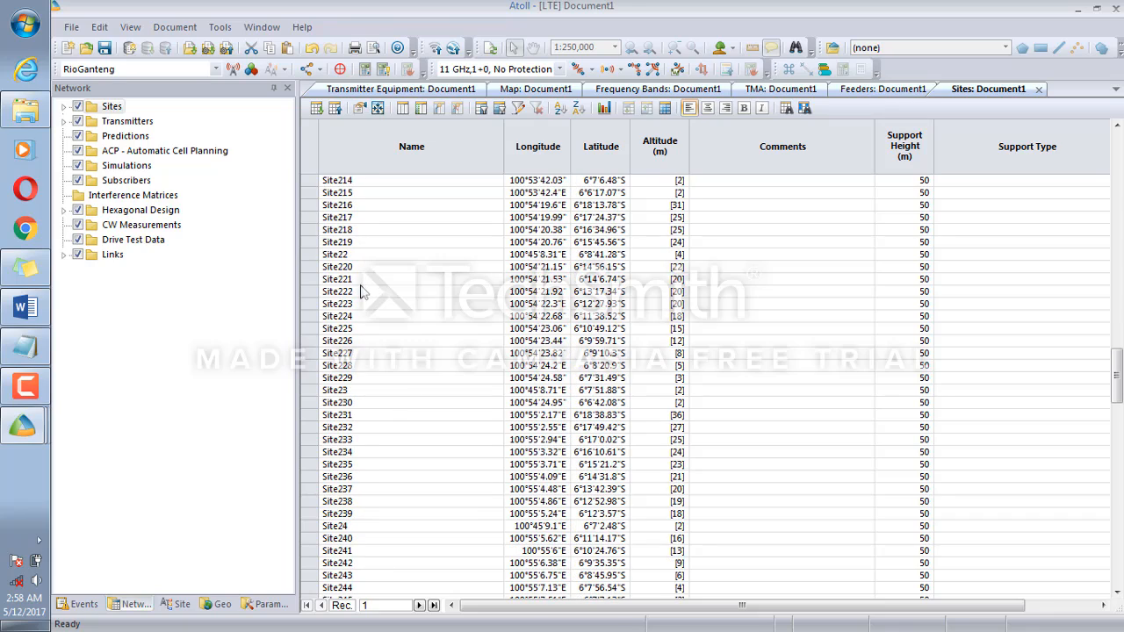
scroll(363, 290, "down", 3)
scroll(413, 216, "up", 20)
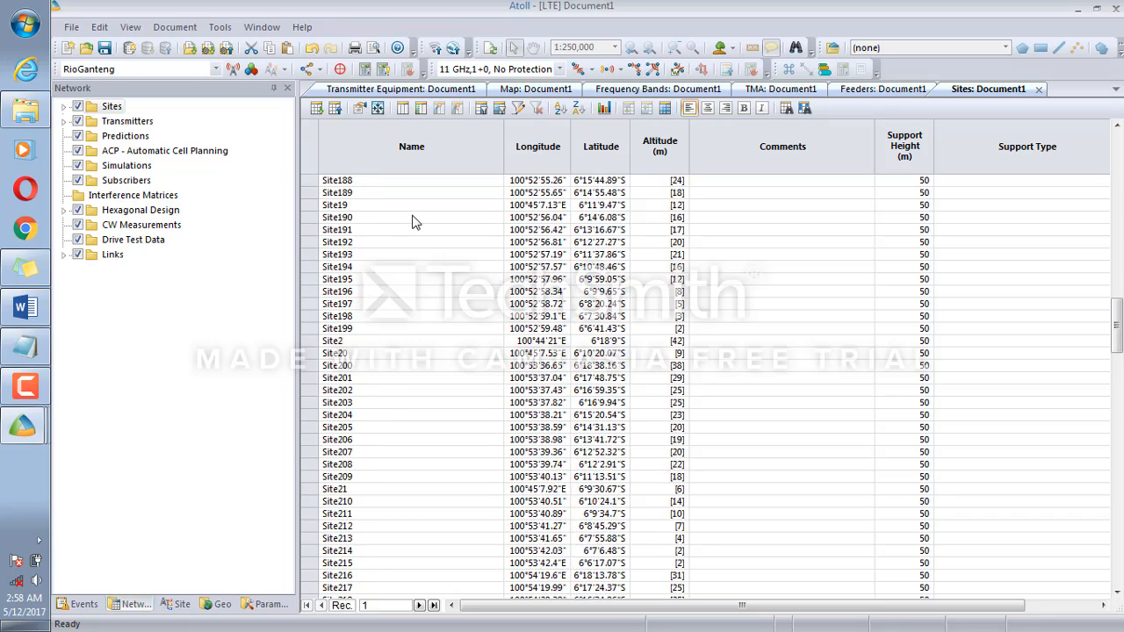
scroll(413, 224, "up", 20)
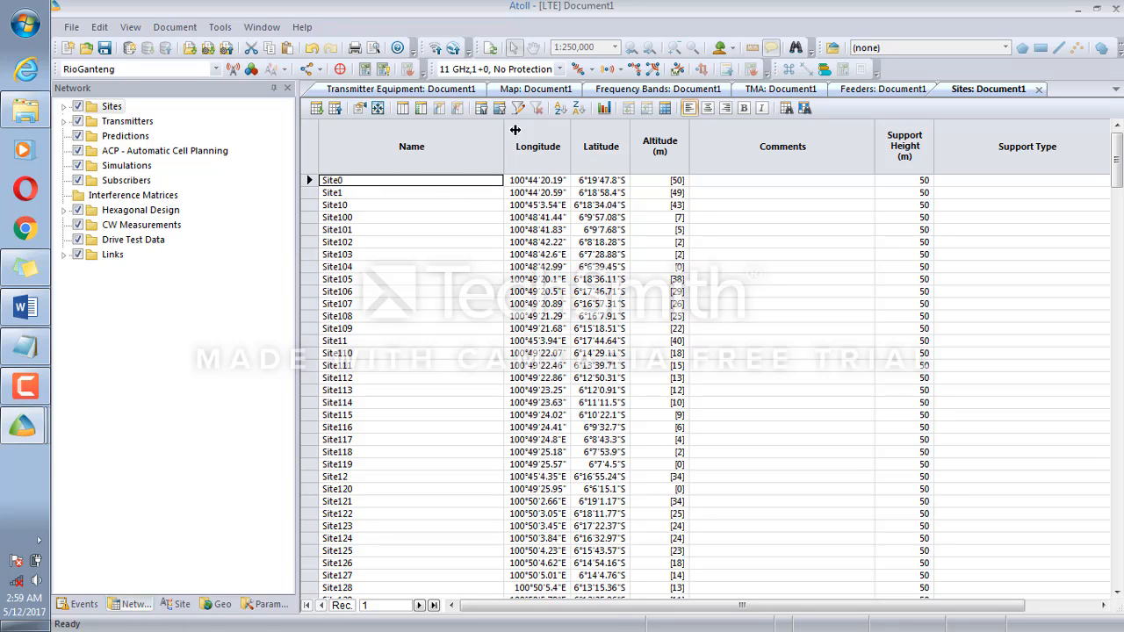
left_click(552, 90)
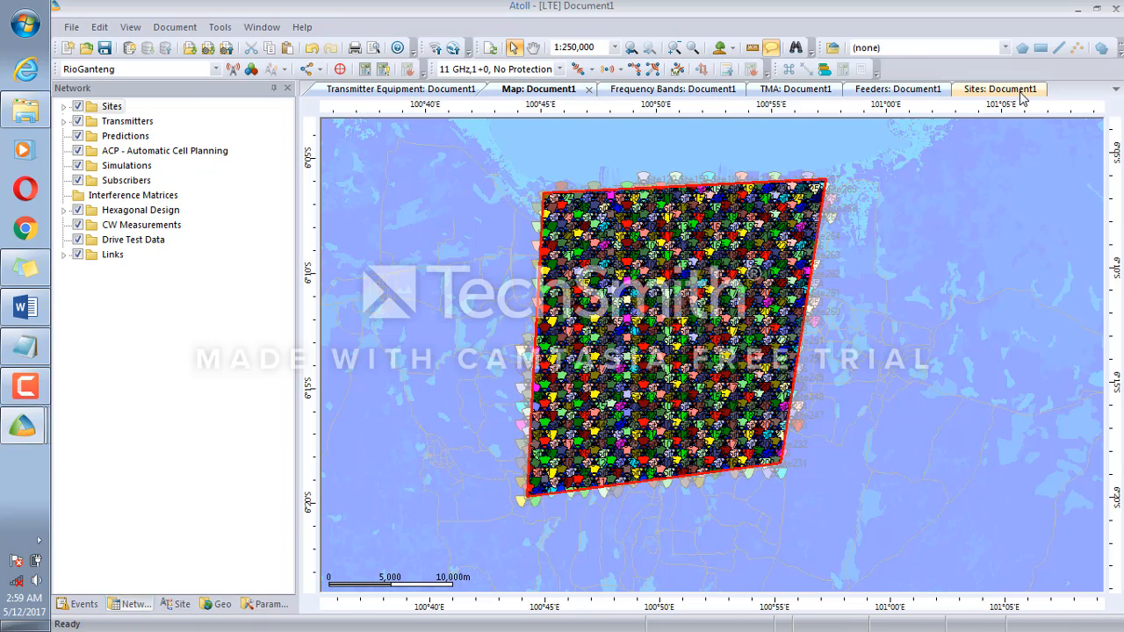
left_click(983, 90)
scroll(439, 260, "down", 17)
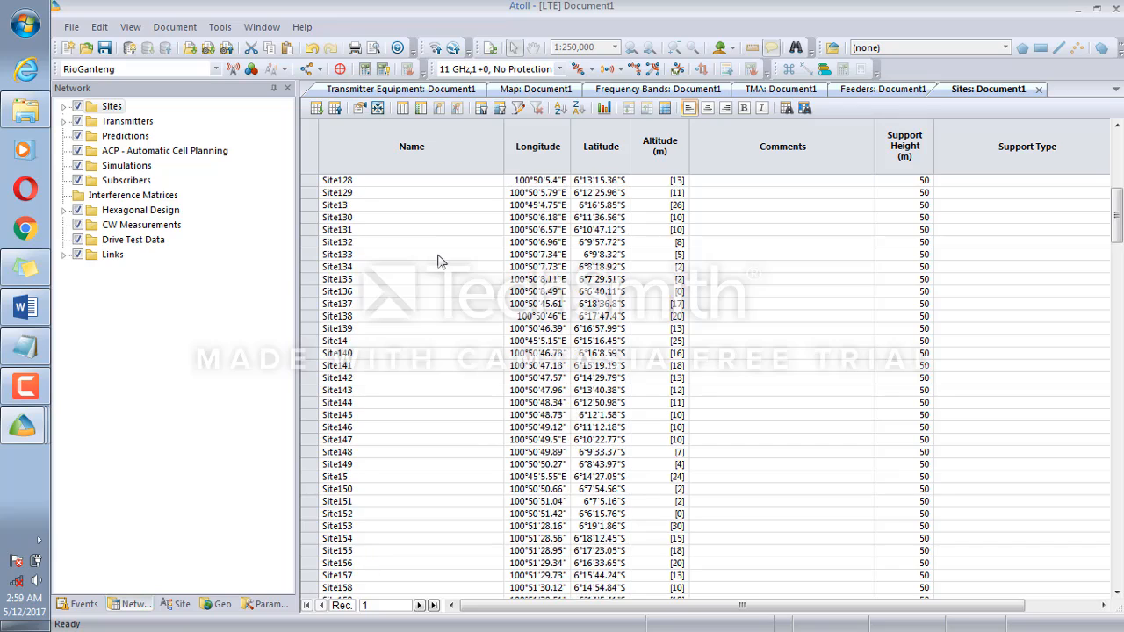
scroll(439, 260, "down", 20)
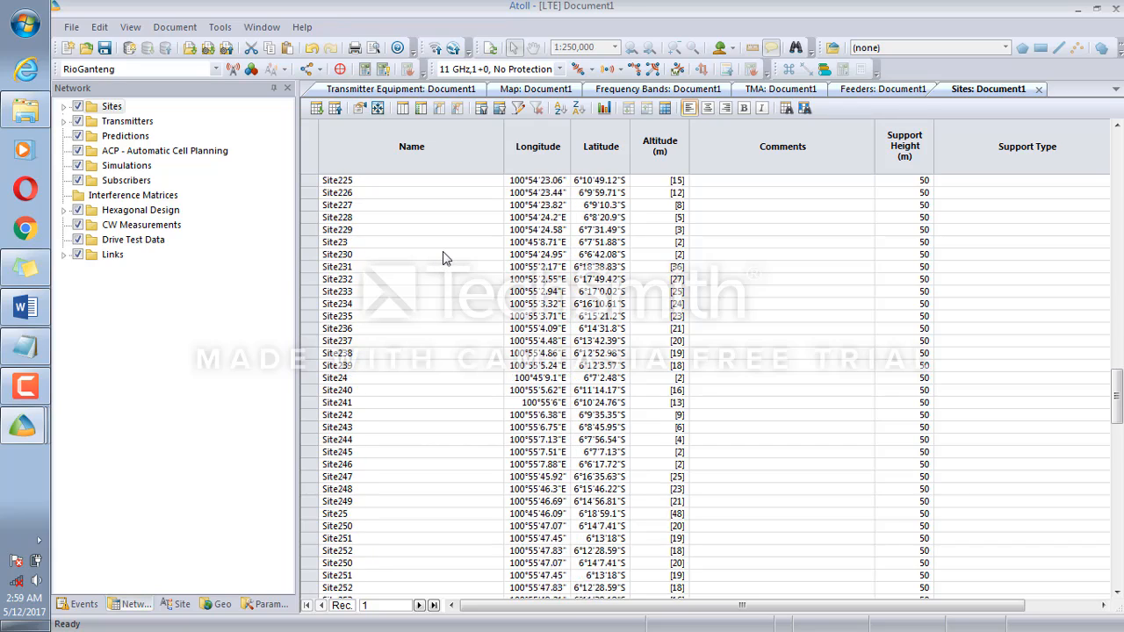
scroll(445, 258, "down", 20)
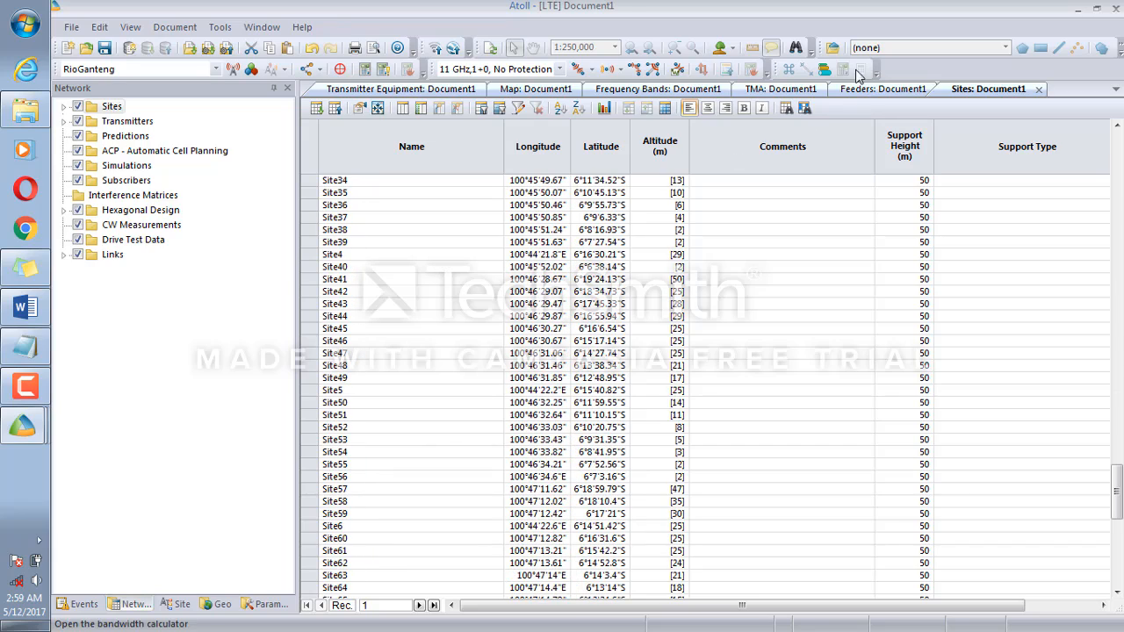
left_click(536, 90)
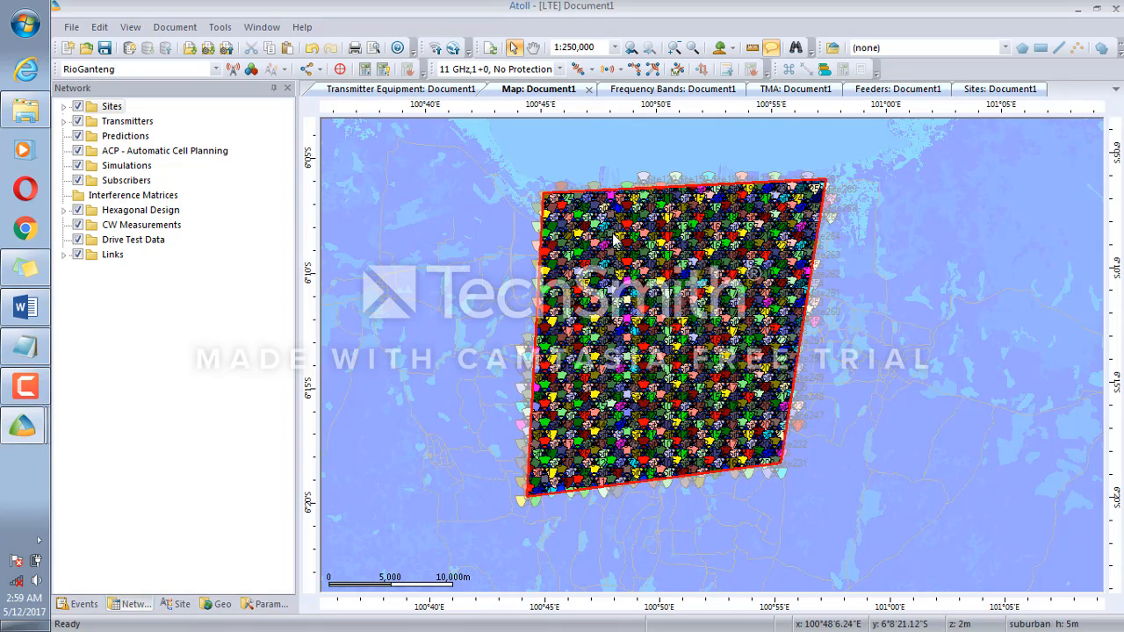
Open the transmitters table, examine the sectors and antenna listed for each site, and return to the map
double_click(133, 123)
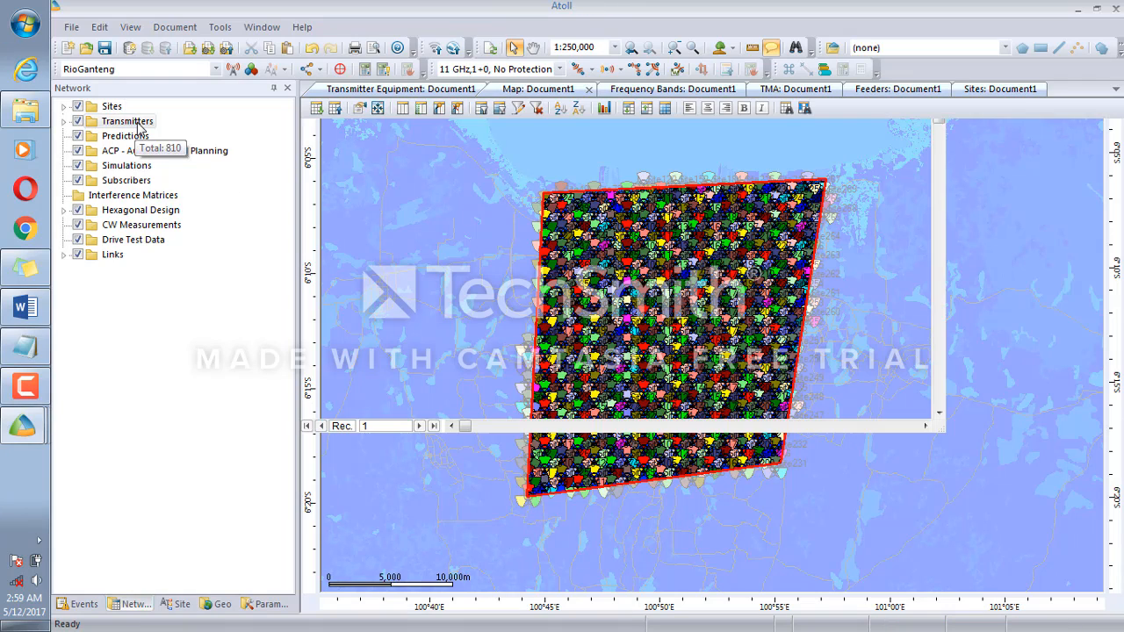
scroll(542, 286, "down", 8)
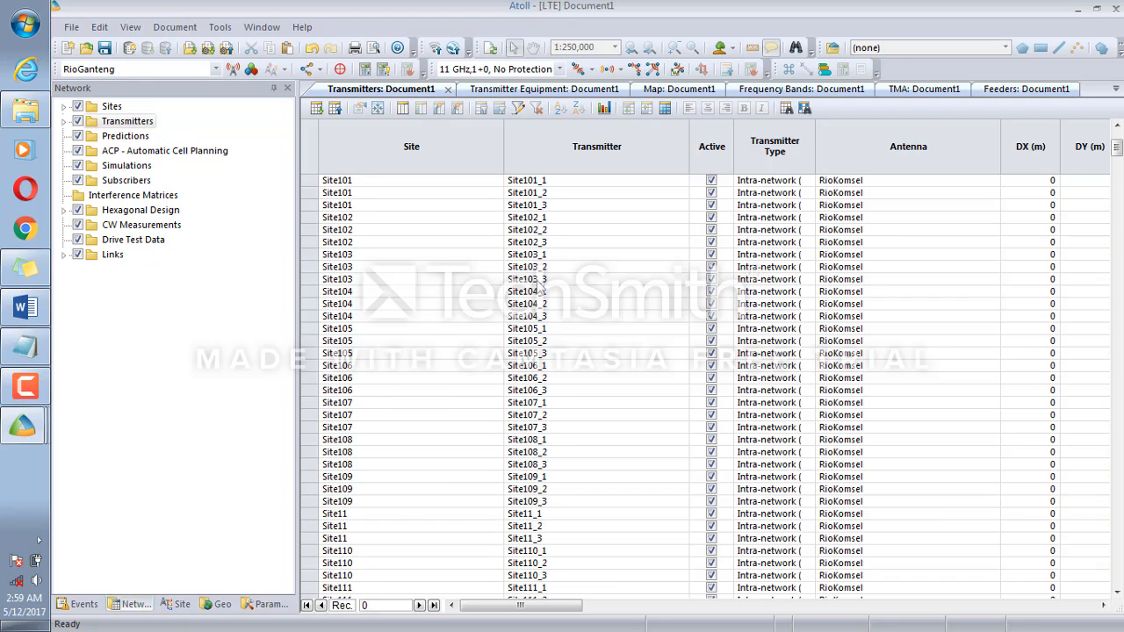
scroll(544, 281, "down", 20)
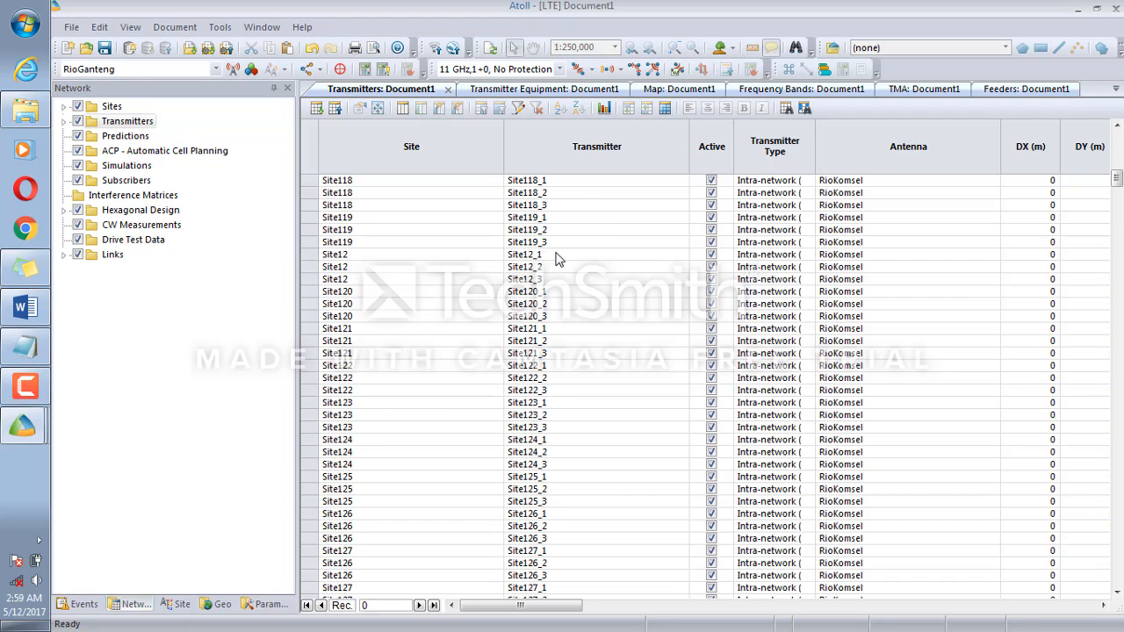
scroll(555, 258, "down", 6)
scroll(555, 259, "down", 4)
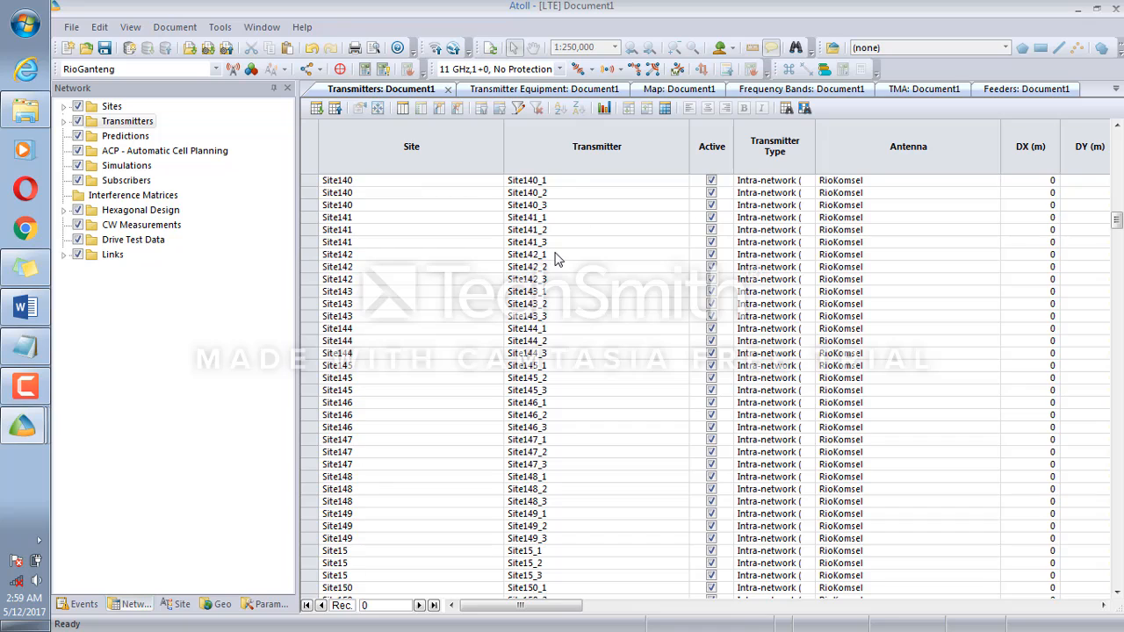
scroll(555, 259, "down", 7)
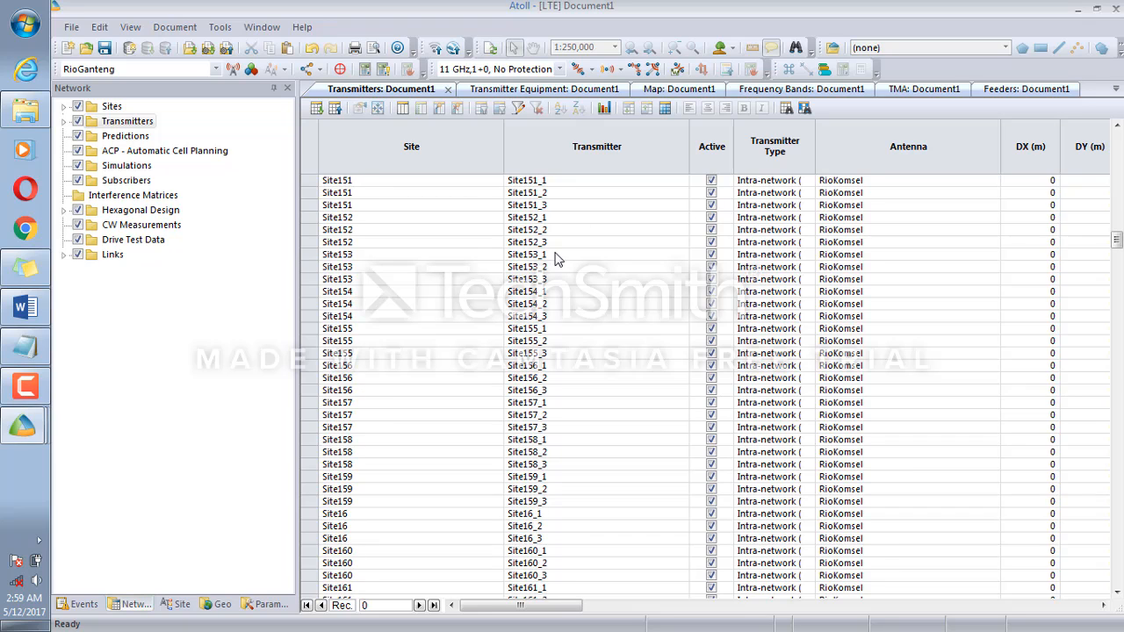
scroll(555, 255, "up", 20)
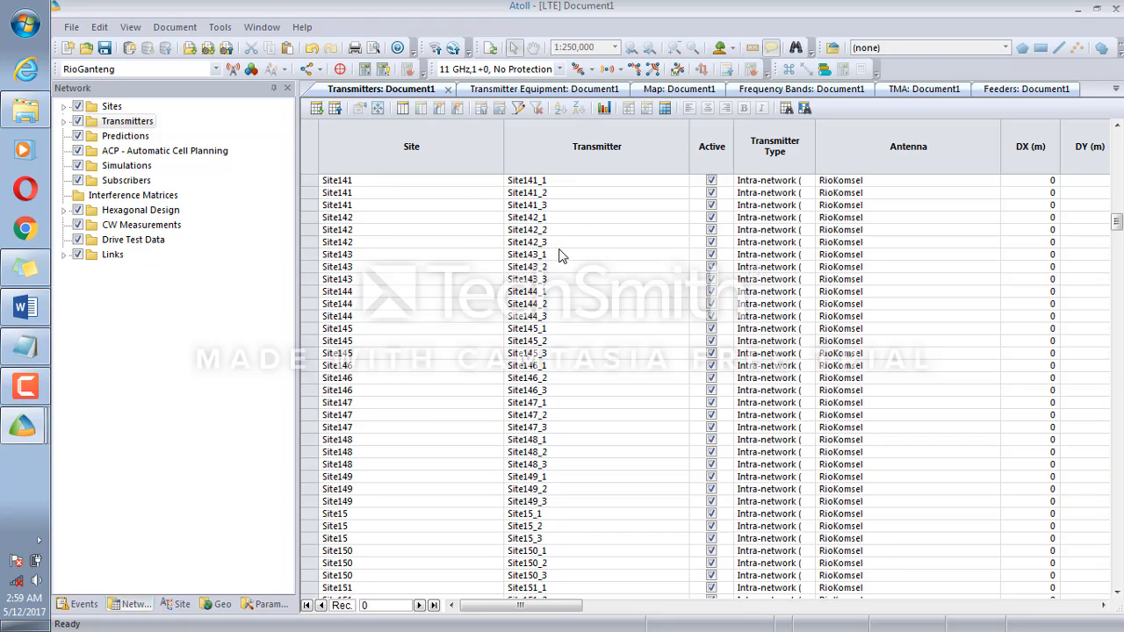
scroll(565, 255, "up", 20)
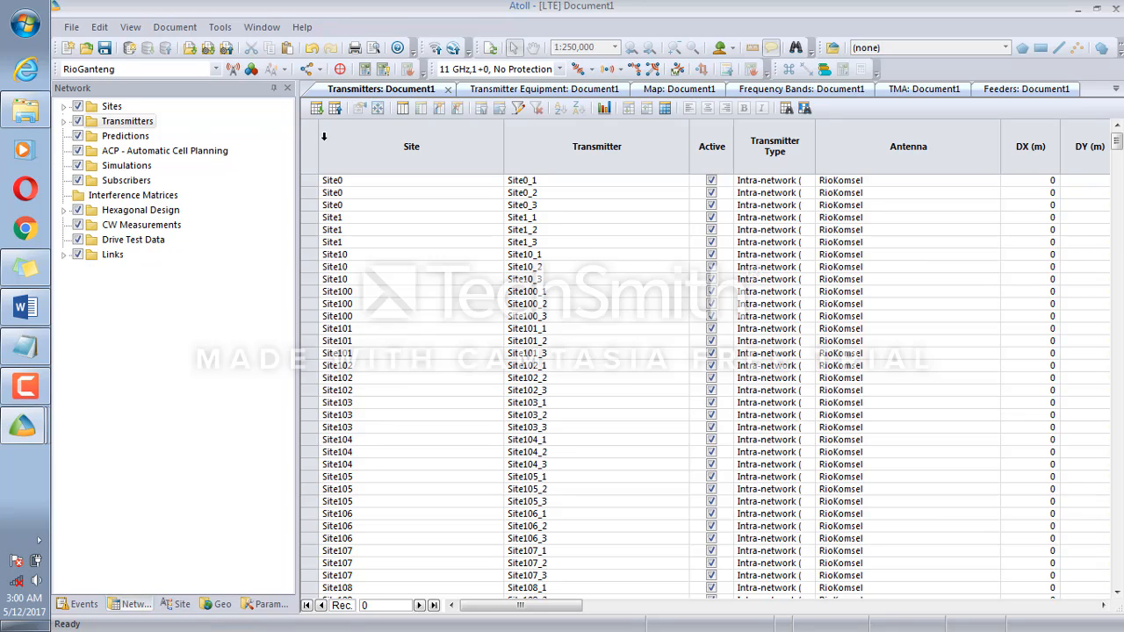
left_click(650, 91)
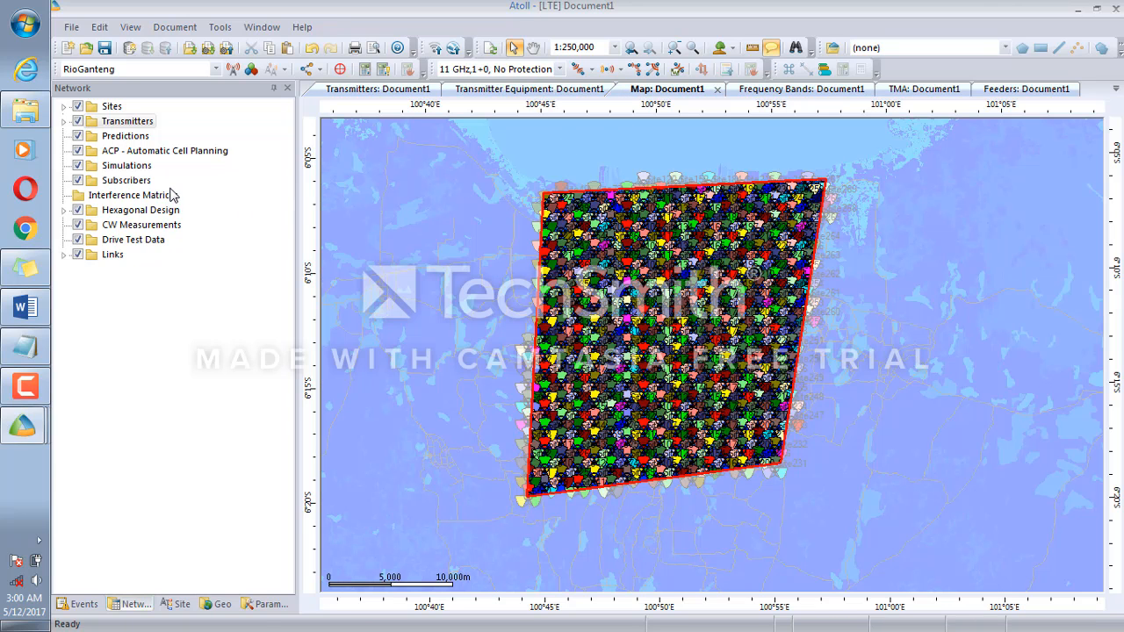
Create a Coverage by Transmitter (DL) prediction and display it by value intervals of Best Signal Level (dBm)
right_click(143, 139)
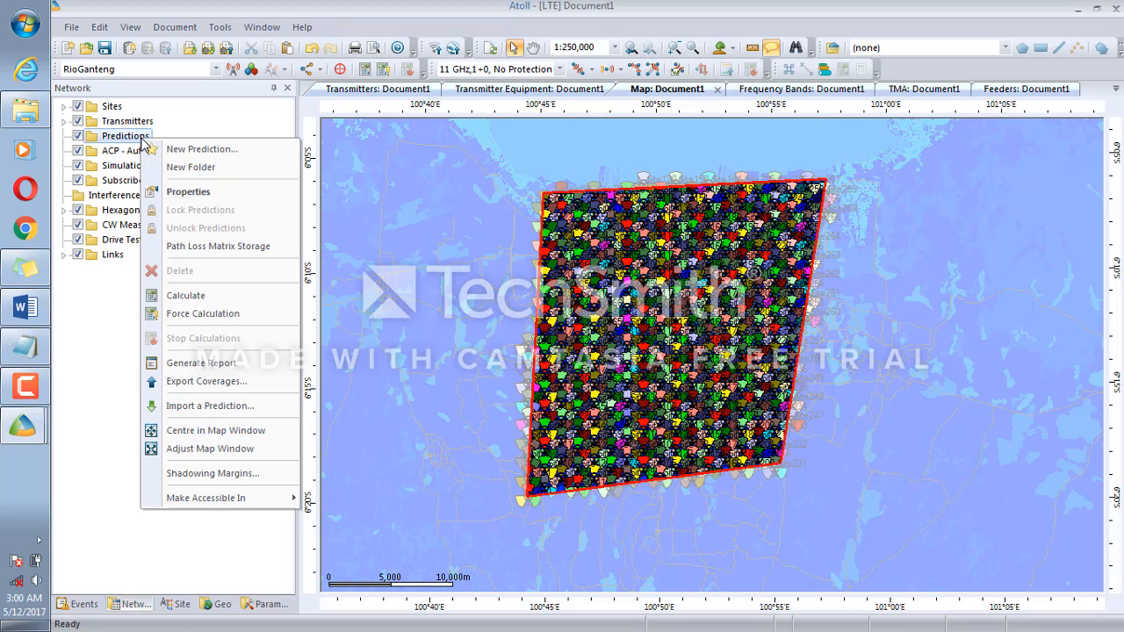
left_click(250, 159)
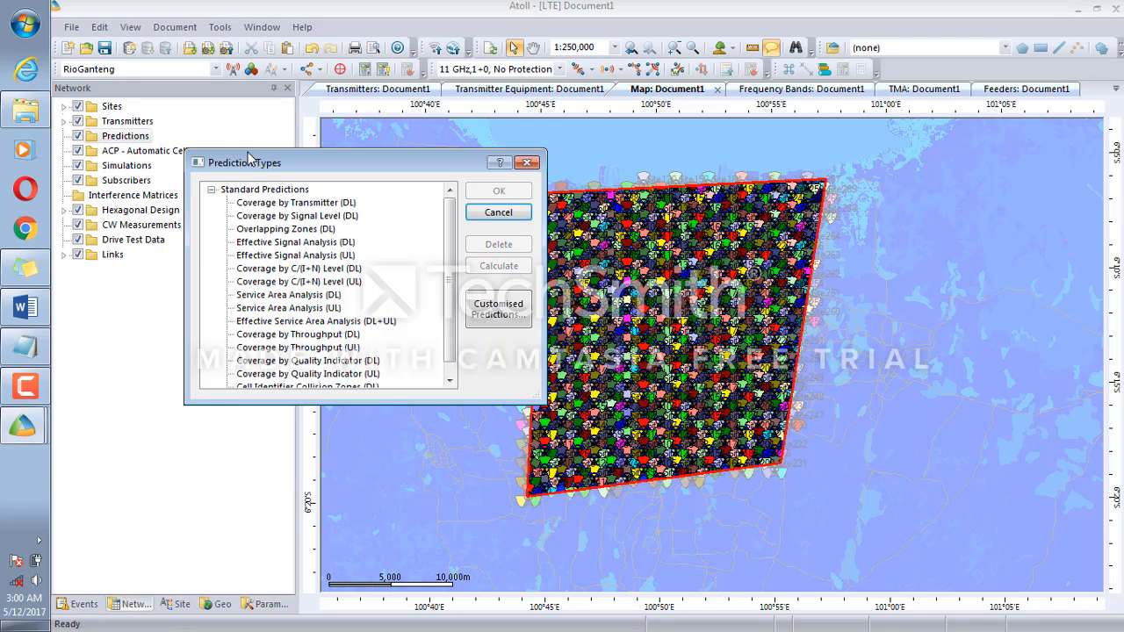
left_click(347, 207)
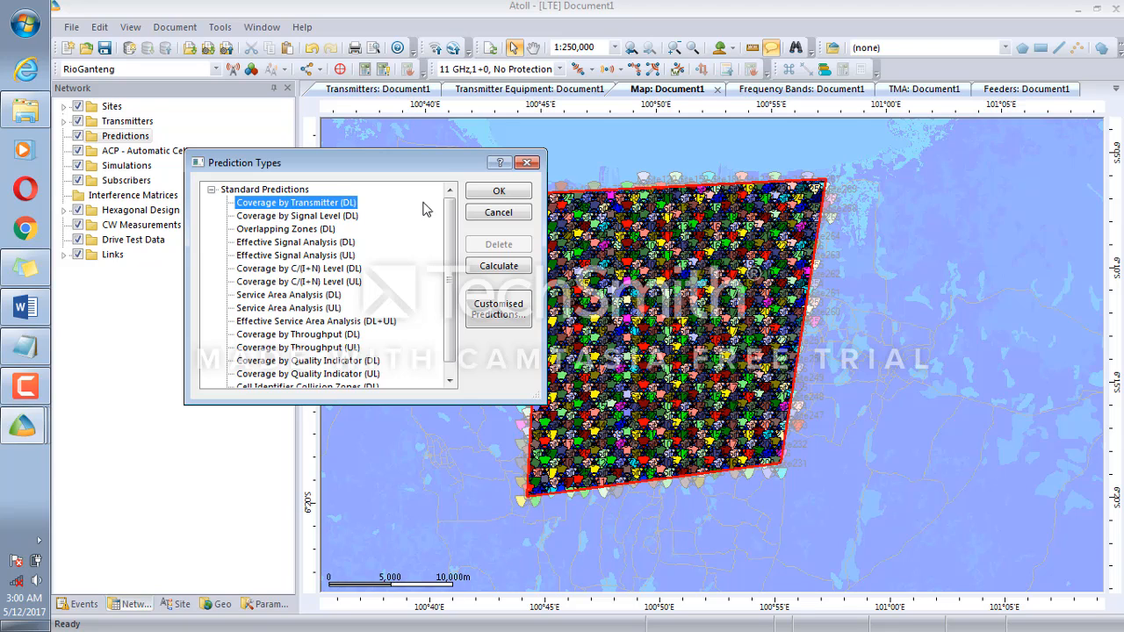
left_click(490, 193)
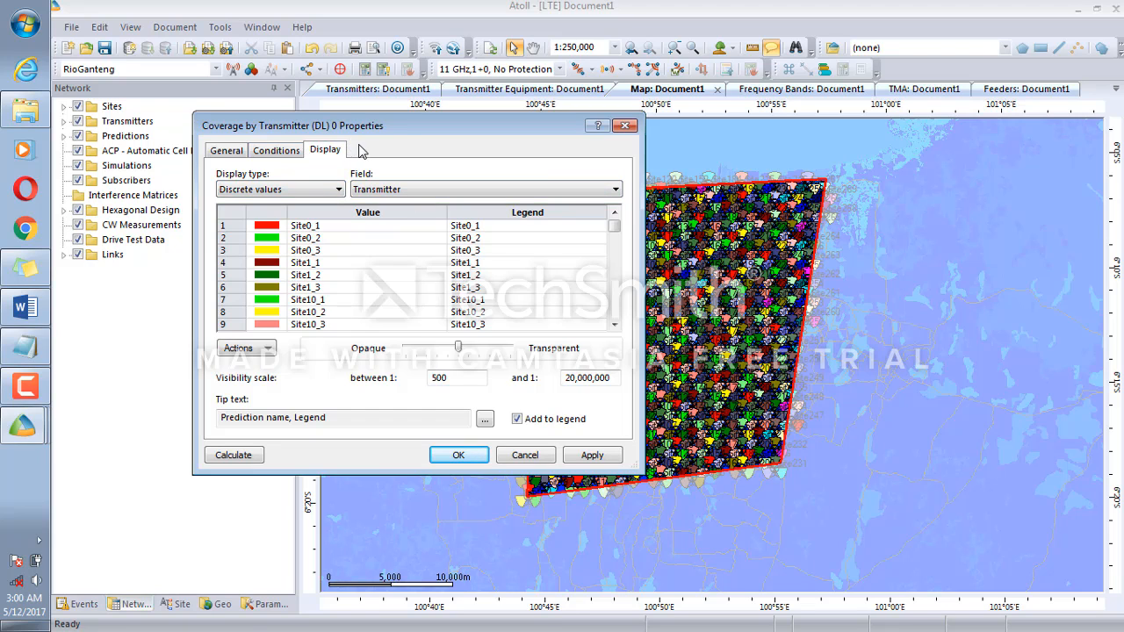
left_click_drag(373, 130, 455, 113)
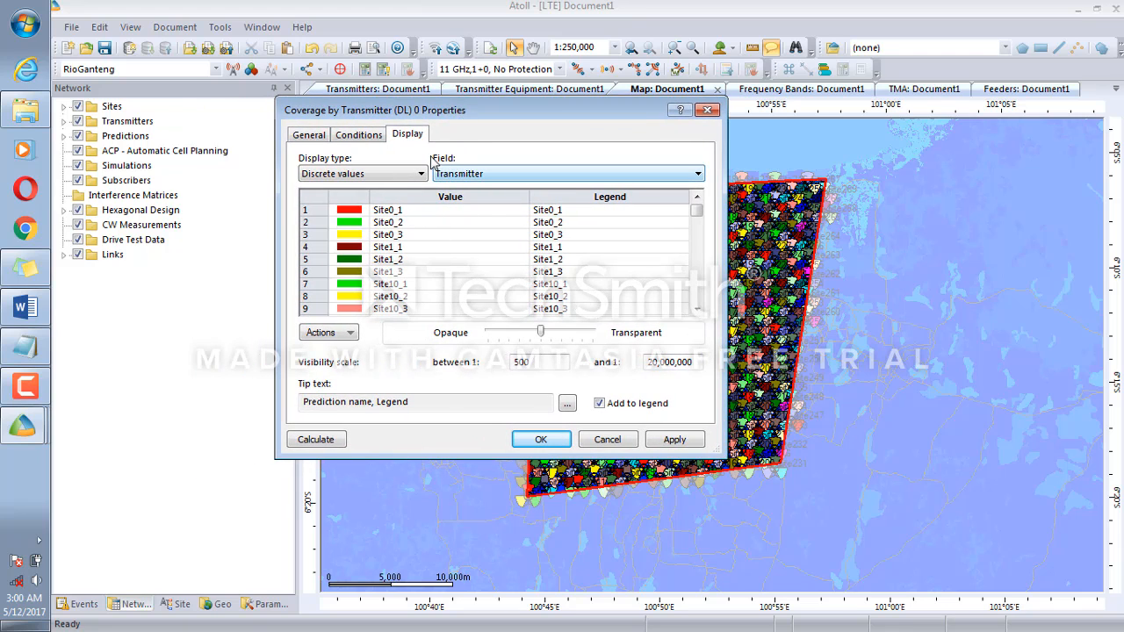
left_click(401, 174)
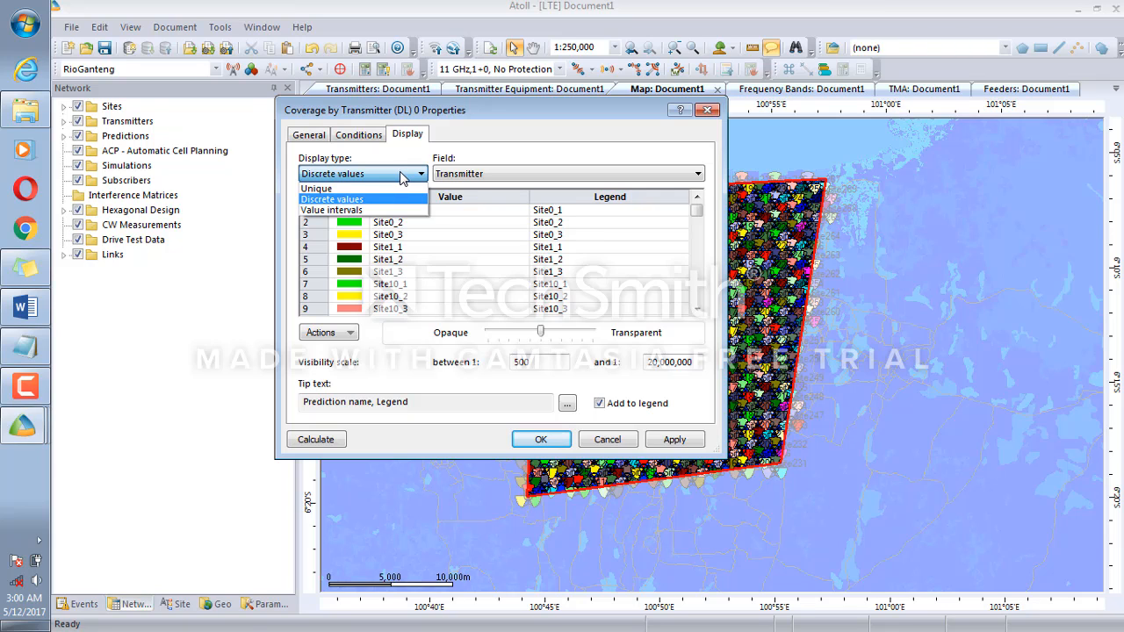
left_click(397, 210)
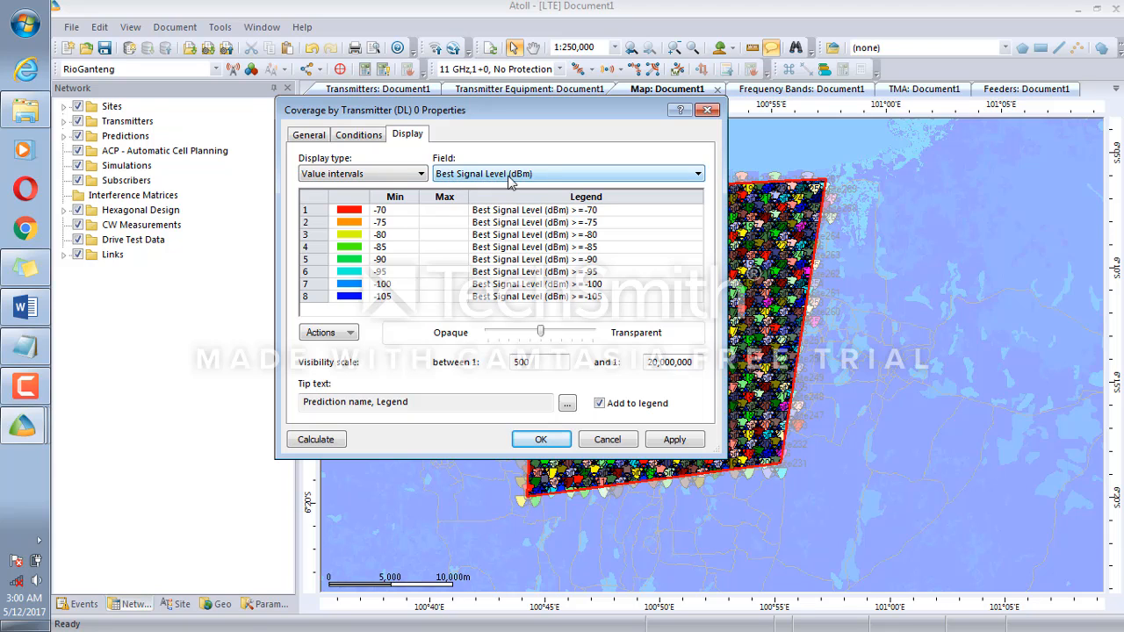
Review the breaks, interval and colours in the signal level shading settings and leave them without changes
left_click(343, 336)
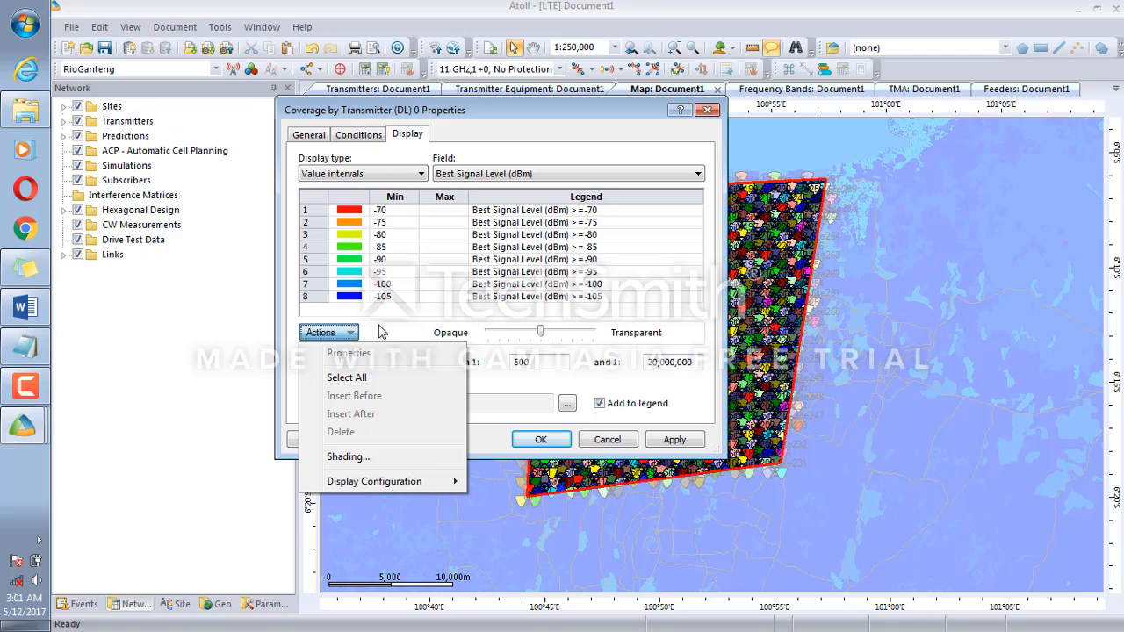
left_click(352, 332)
left_click(353, 334)
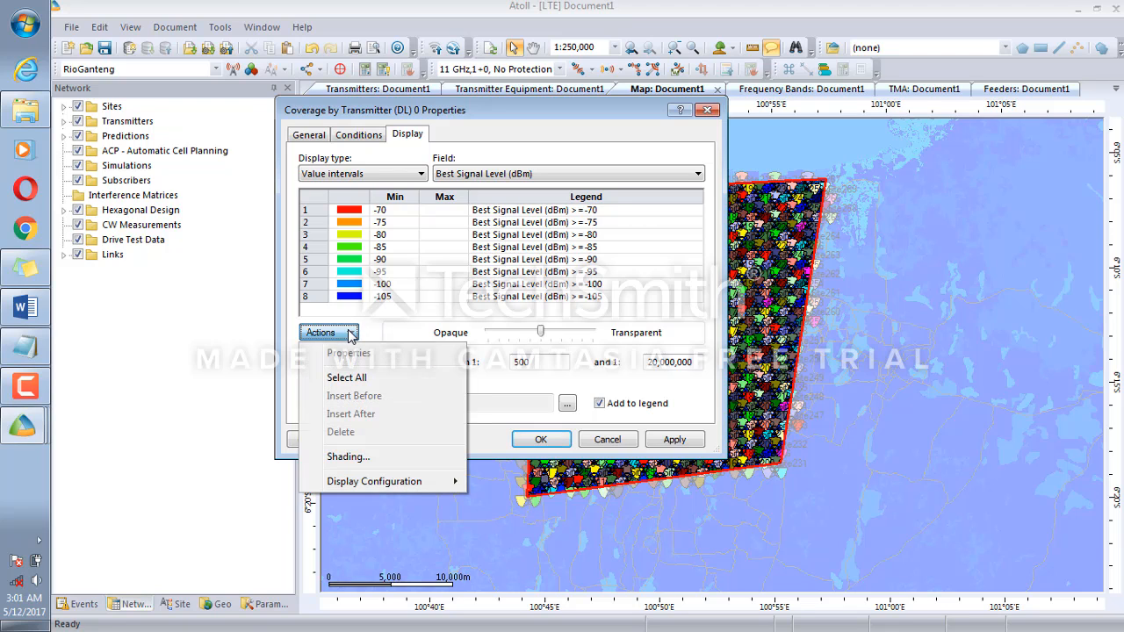
left_click(370, 458)
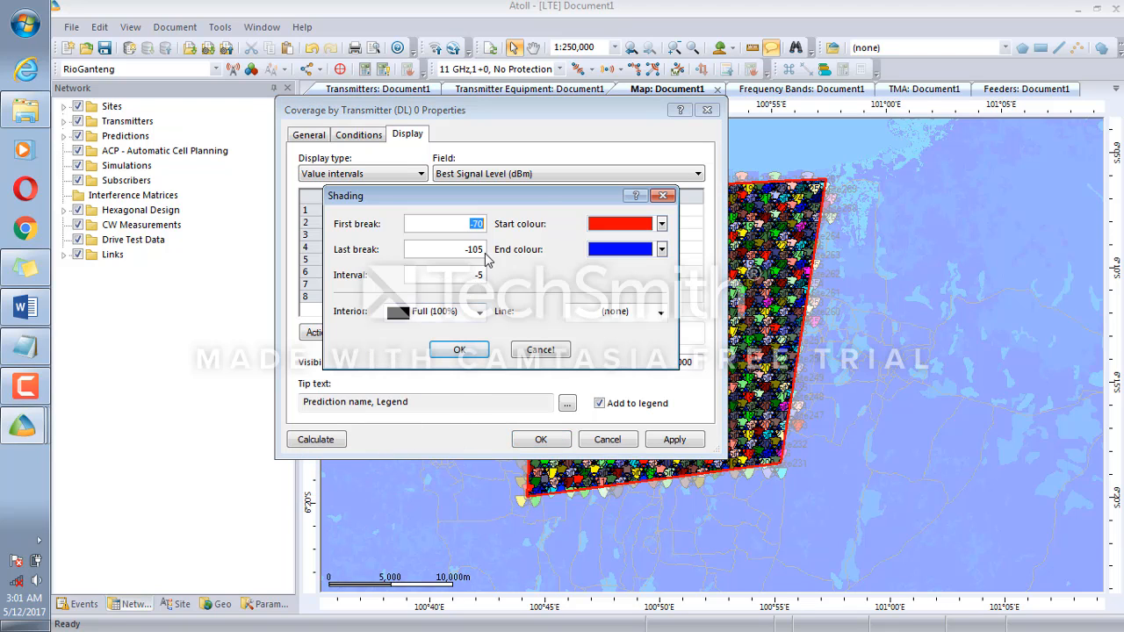
mouse_move(590, 196)
left_mouse_down()
mouse_move(488, 130)
mouse_move(501, 128)
left_mouse_up()
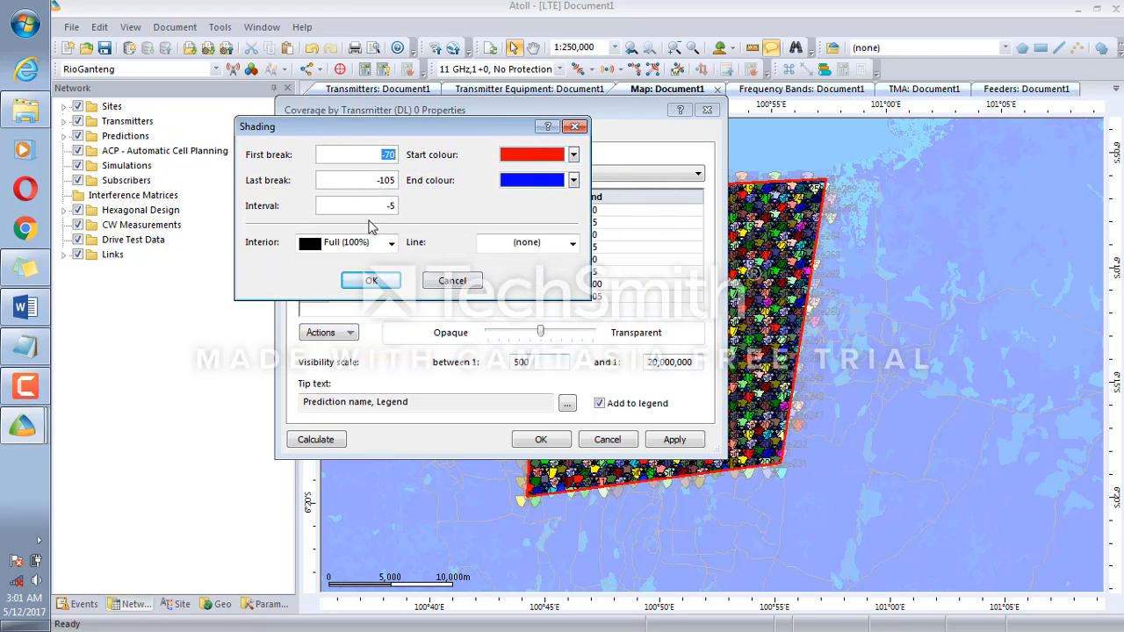
left_click(451, 281)
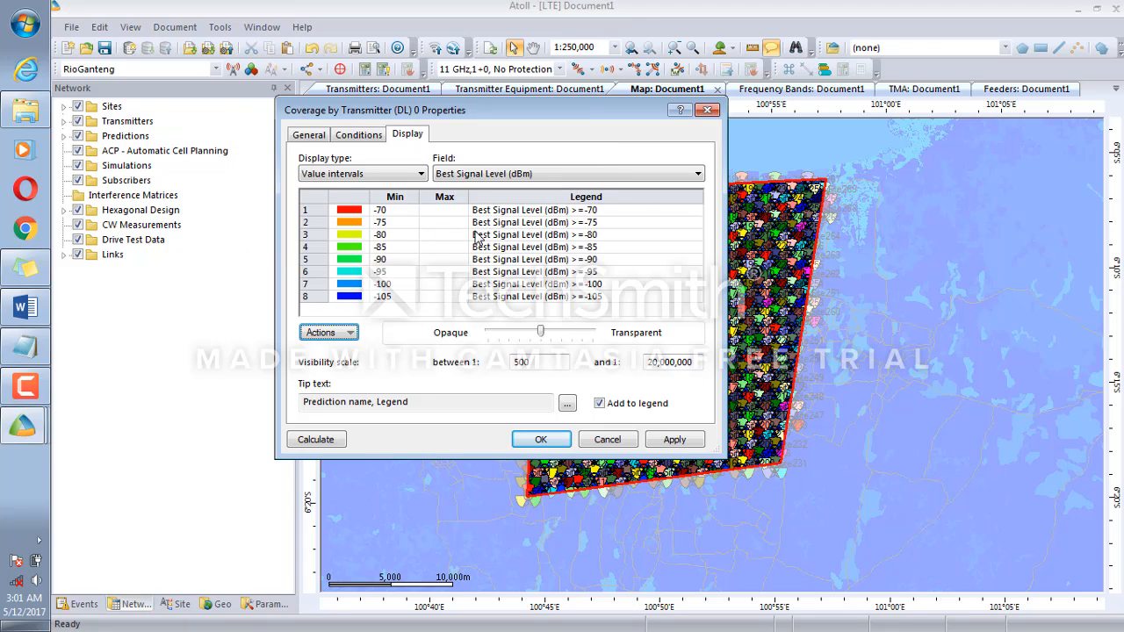
Apply and calculate the coverage prediction, saving the document as rioganteng in the Data Jalan folder to store the path loss matrices
left_click(674, 441)
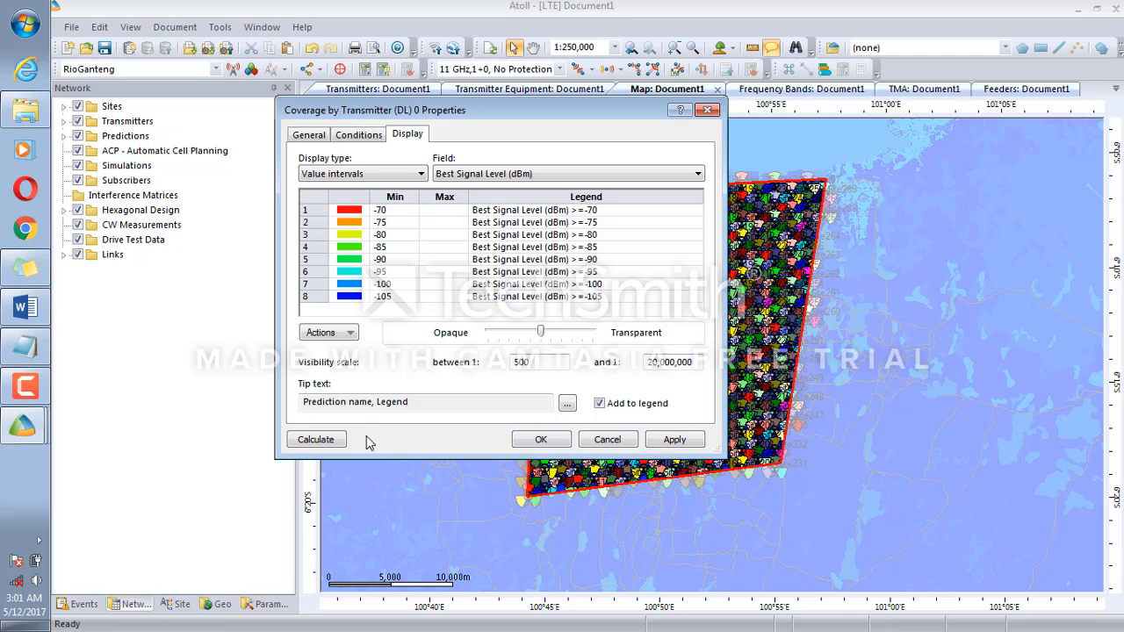
left_click(322, 439)
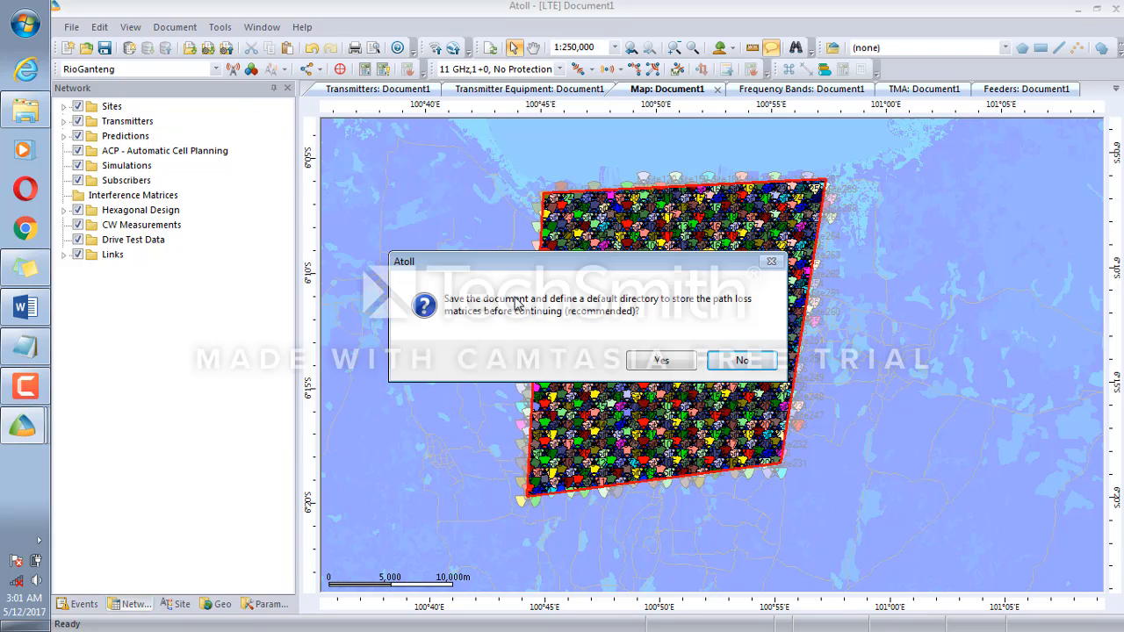
left_click(650, 361)
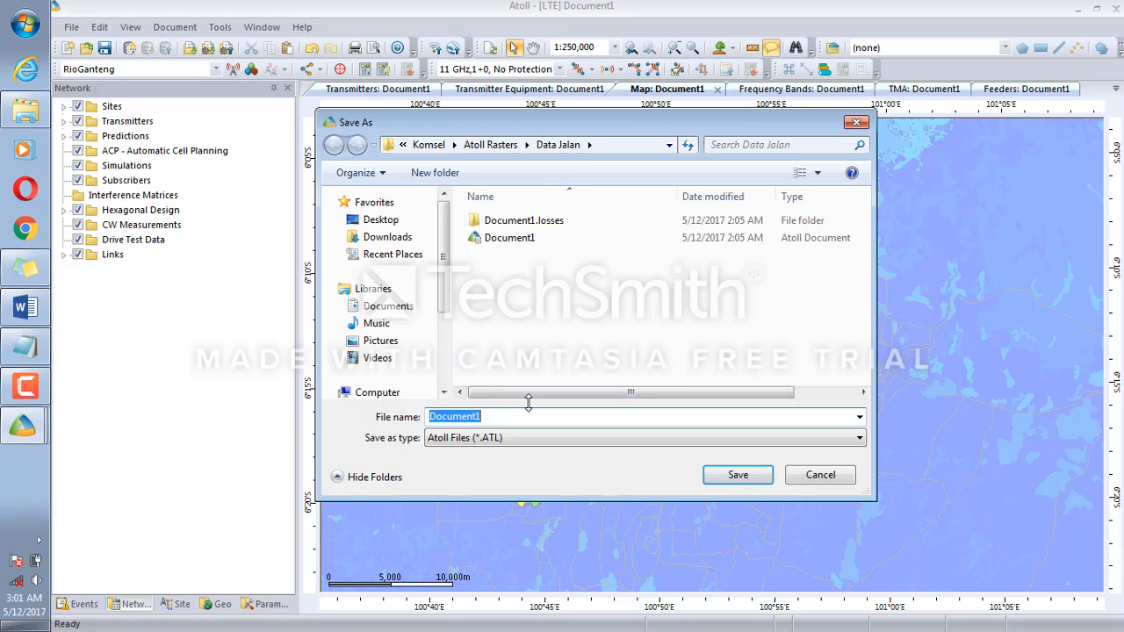
type("r")
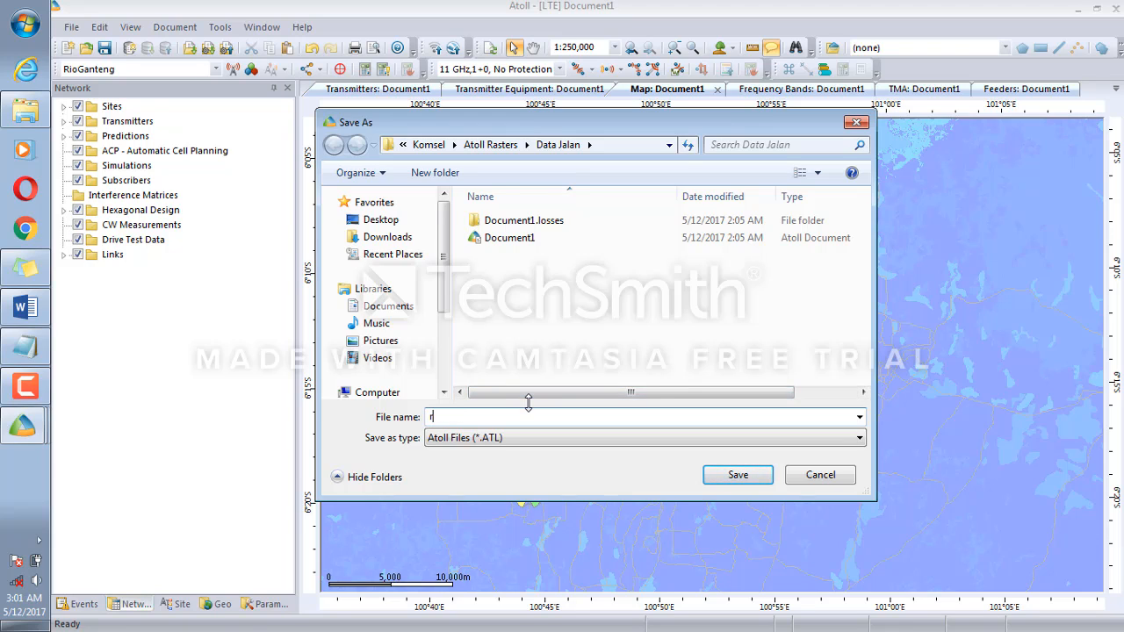
type("ioganteng")
left_click(737, 475)
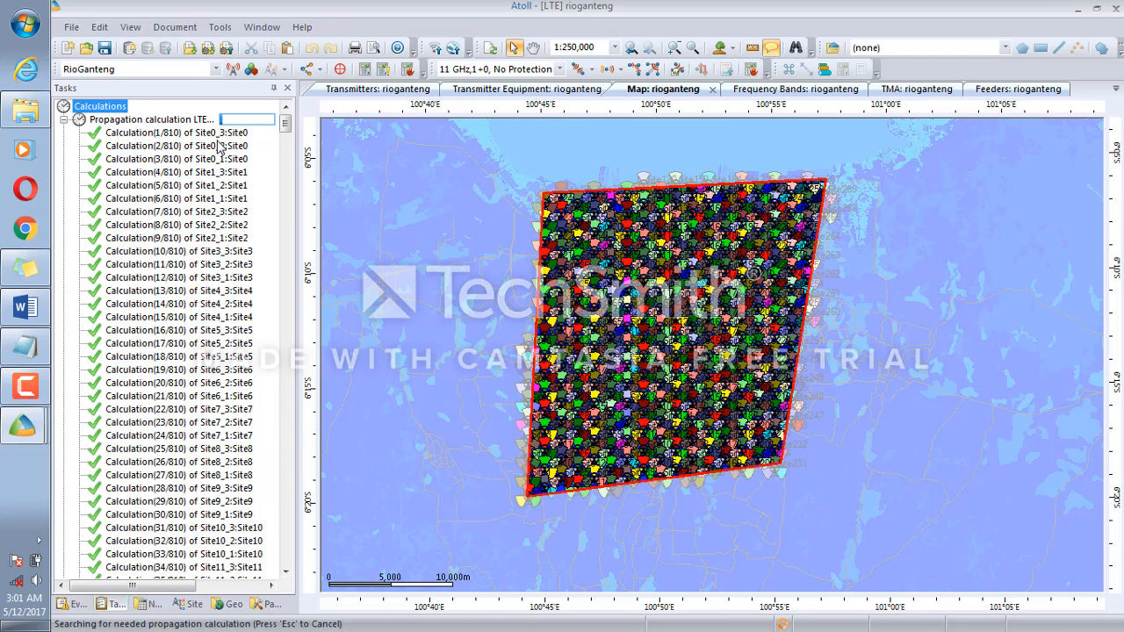
Check the progress of the propagation calculations through the list of transmitters, returning to its beginning
scroll(218, 146, "down", 4)
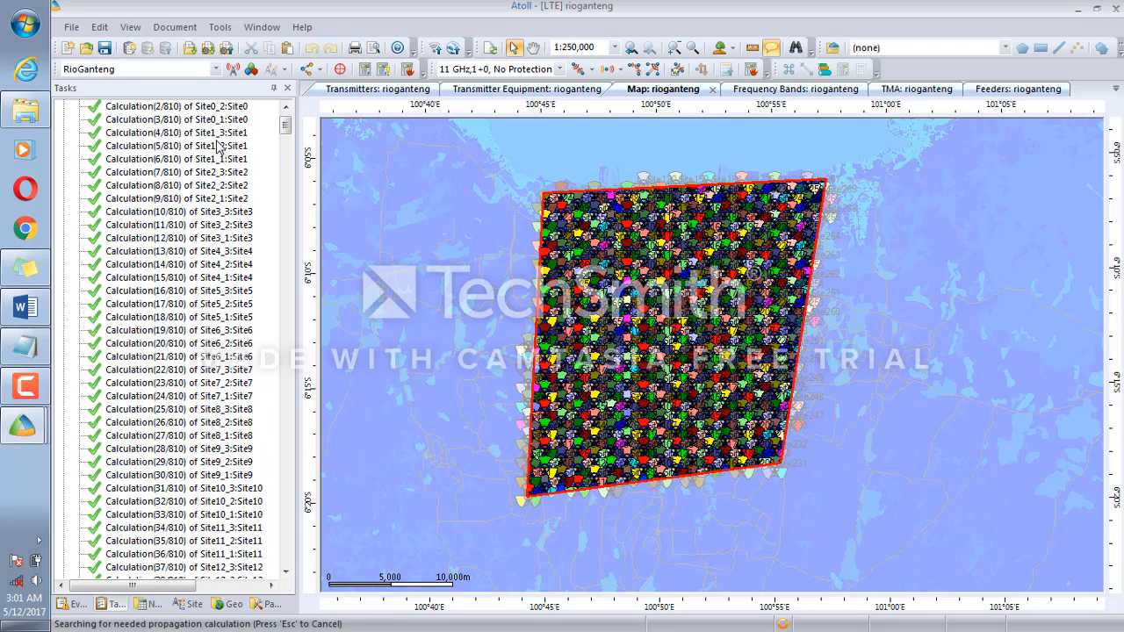
scroll(218, 146, "up", 4)
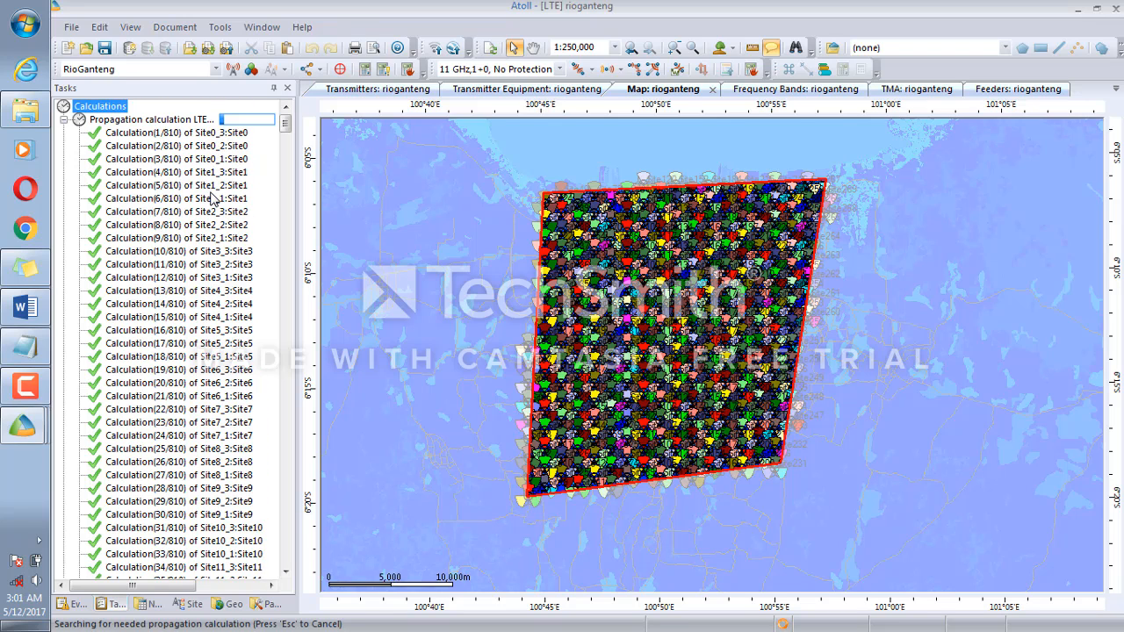
scroll(215, 199, "down", 7)
scroll(215, 199, "down", 14)
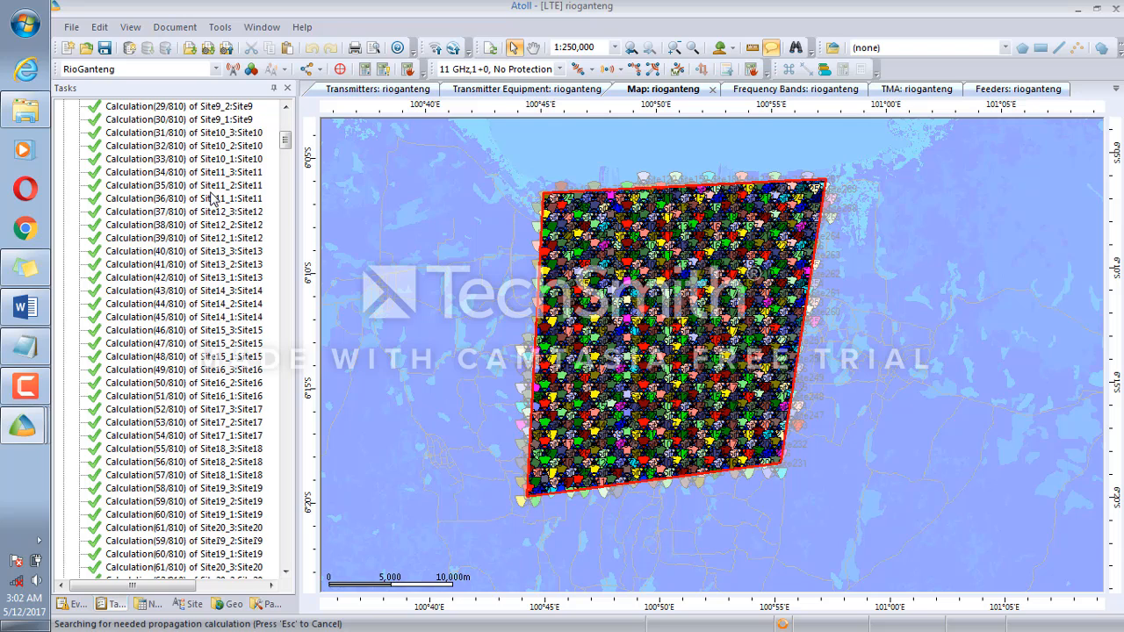
scroll(212, 193, "down", 6)
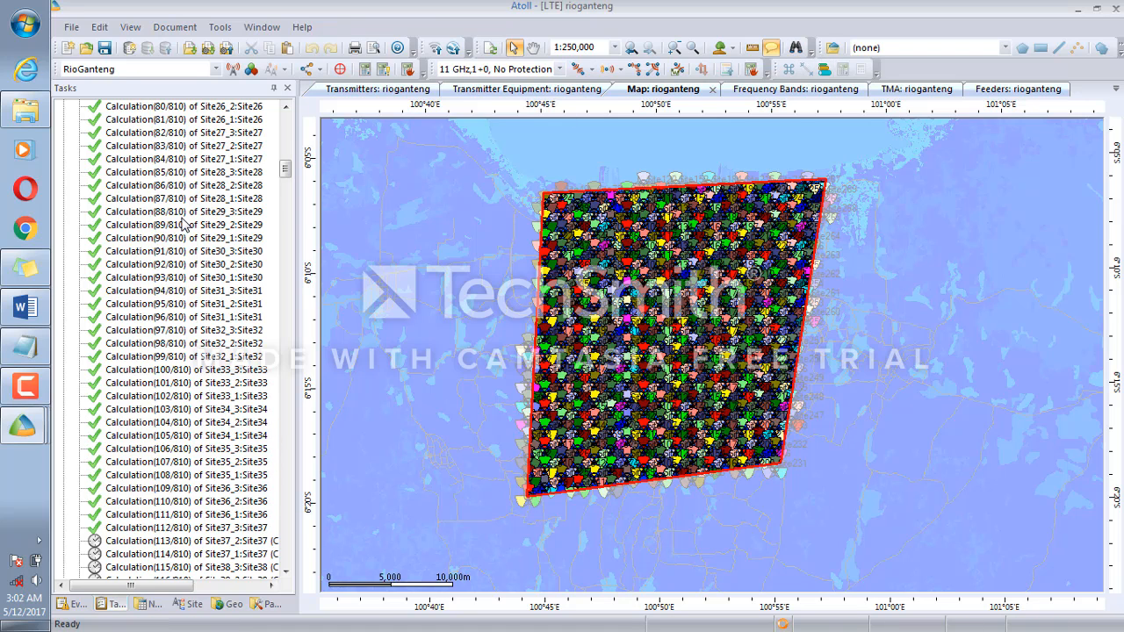
scroll(187, 220, "up", 10)
scroll(187, 220, "up", 17)
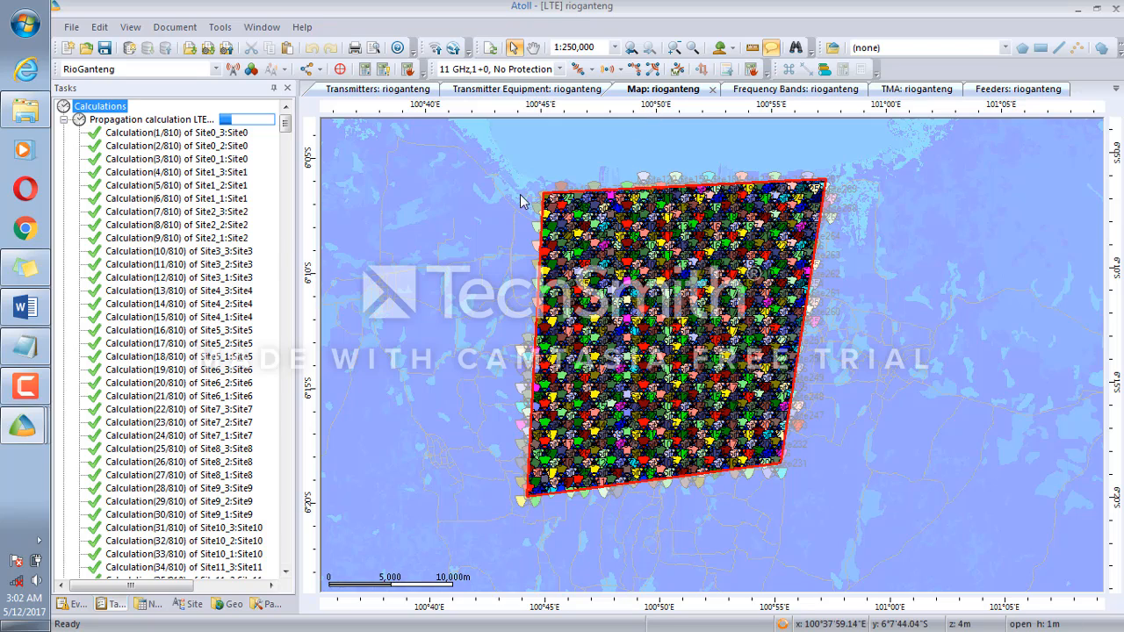
Examine a three-sector site near the centre of the planning zone at close range, down to 1:2,500 scale
left_click(675, 48)
left_click(638, 303)
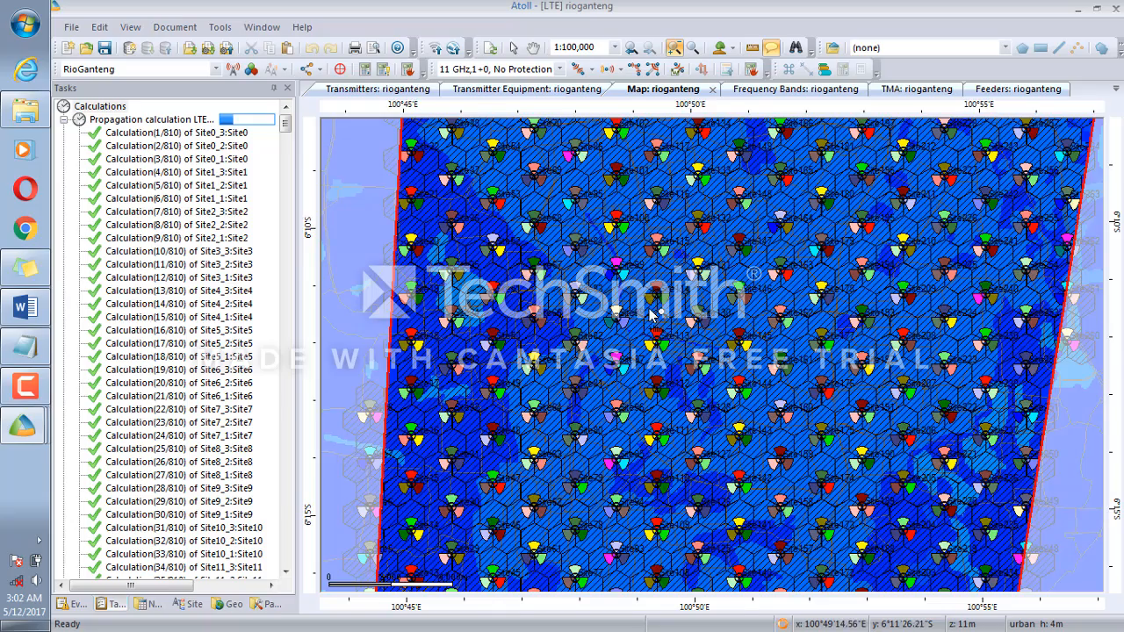
left_click(651, 306)
left_click(646, 395)
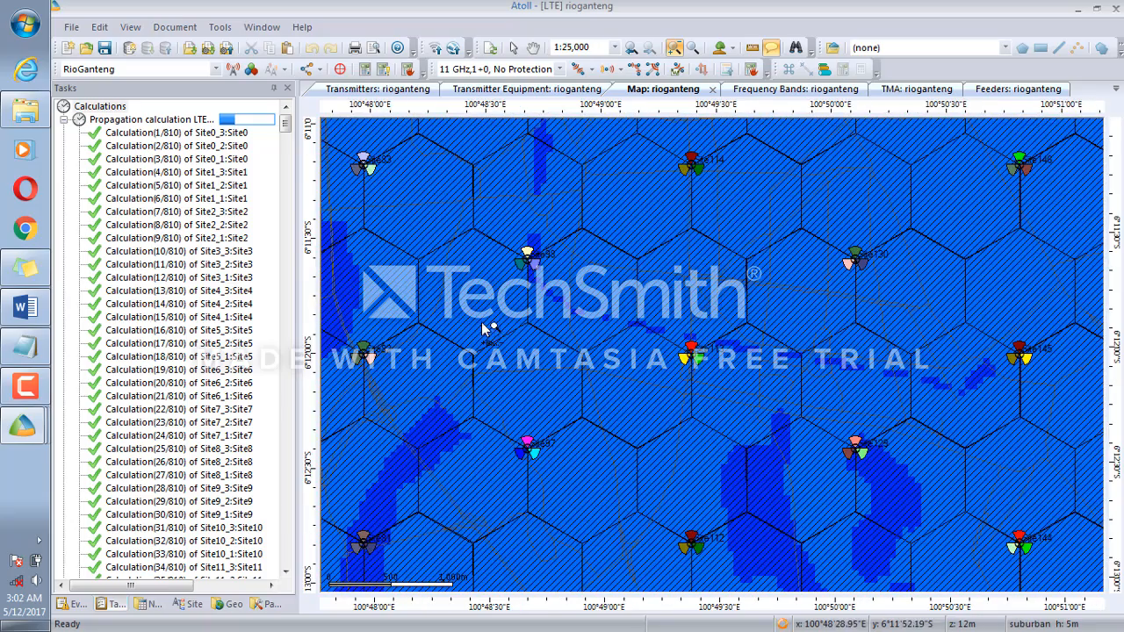
left_click(698, 360)
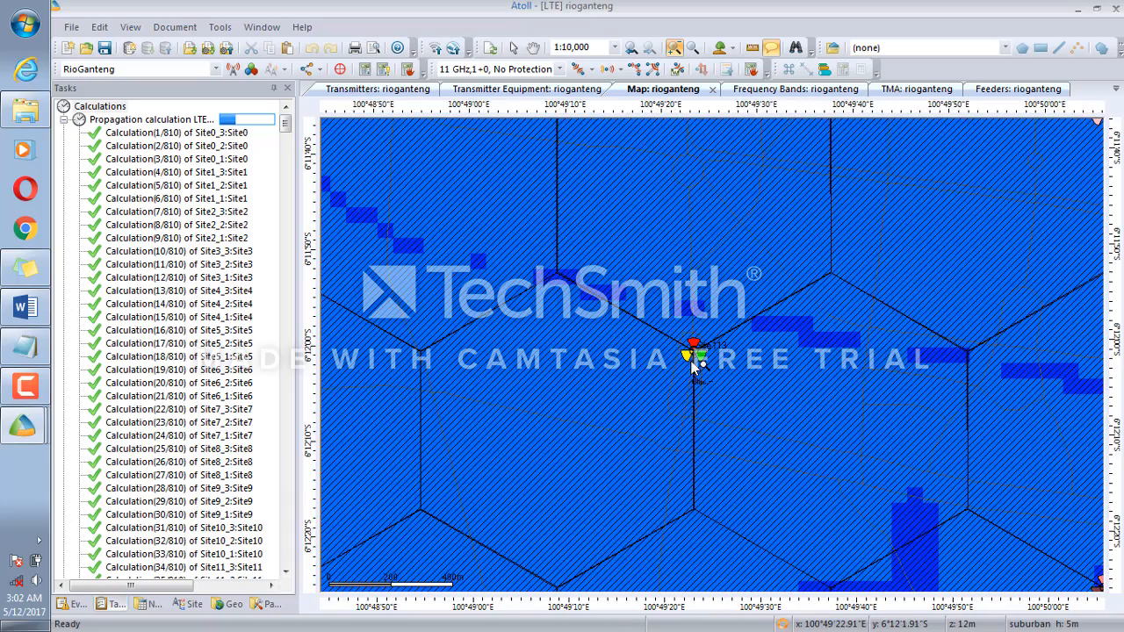
left_click(695, 368)
left_click(698, 359)
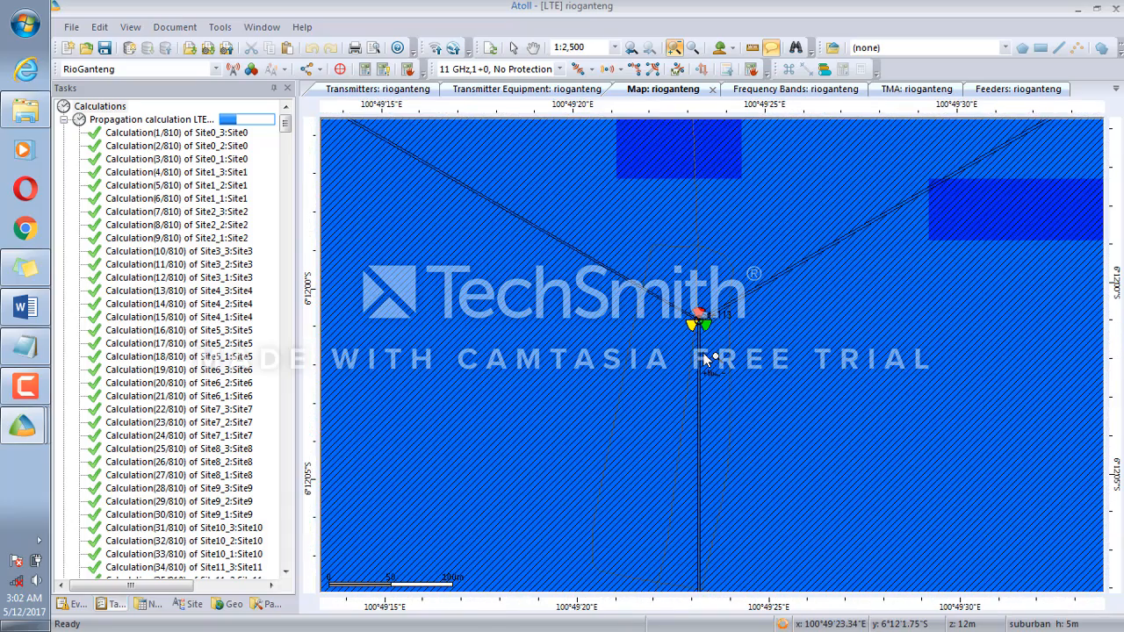
Examine the hexagonal cells around the central site and the station layout across the whole planning zone at 1:250,000
right_click(703, 356)
right_click(704, 356)
right_click(704, 356)
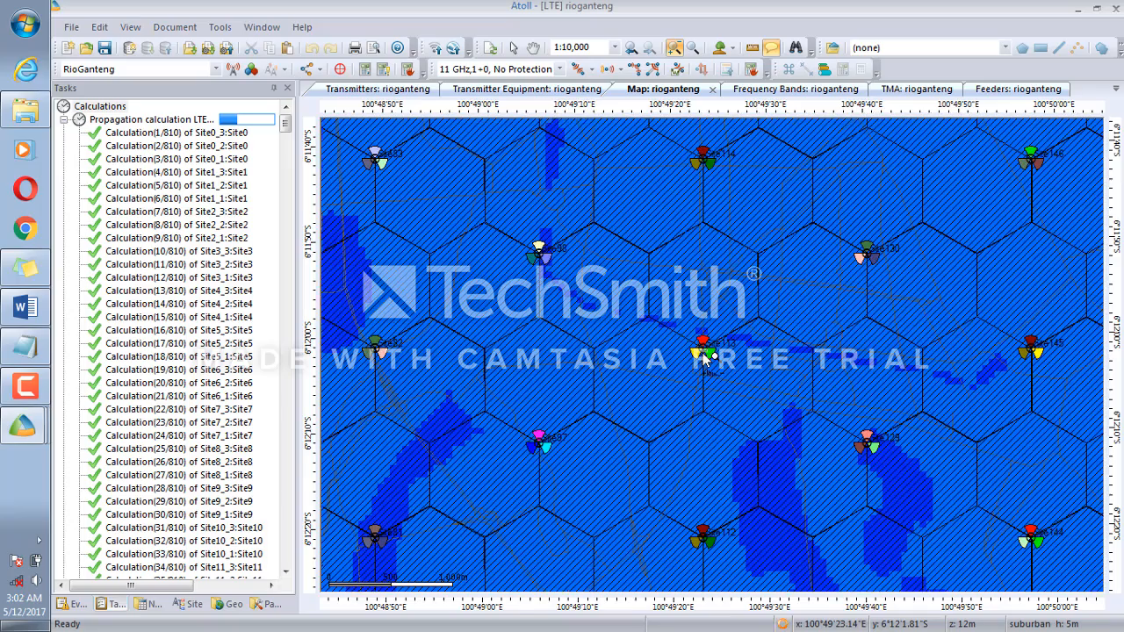
right_click(705, 357)
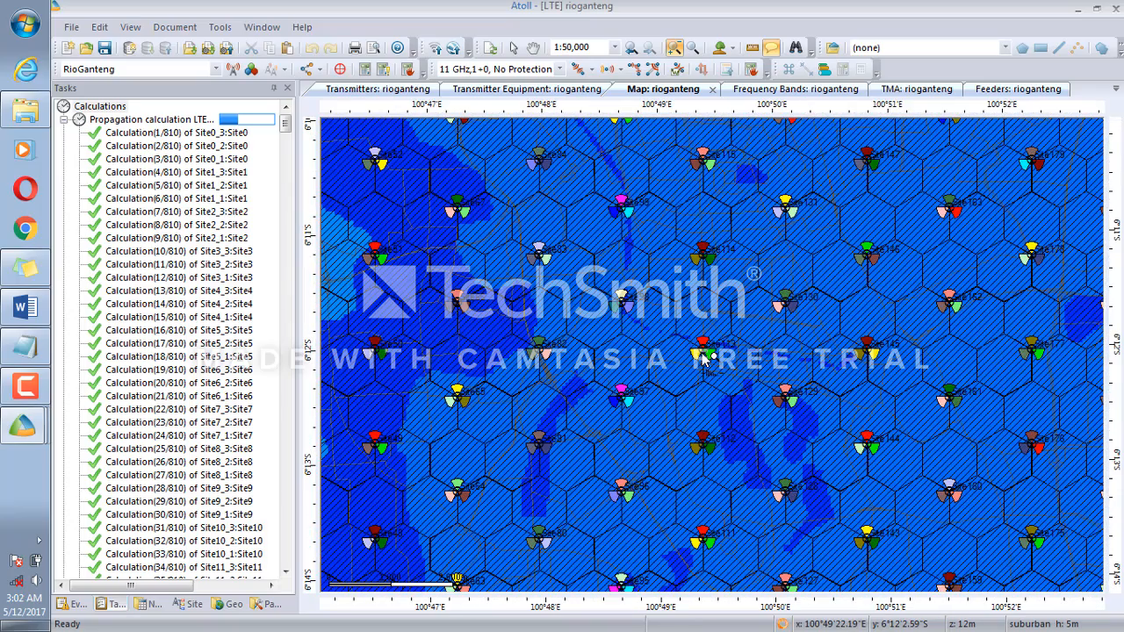
right_click(704, 356)
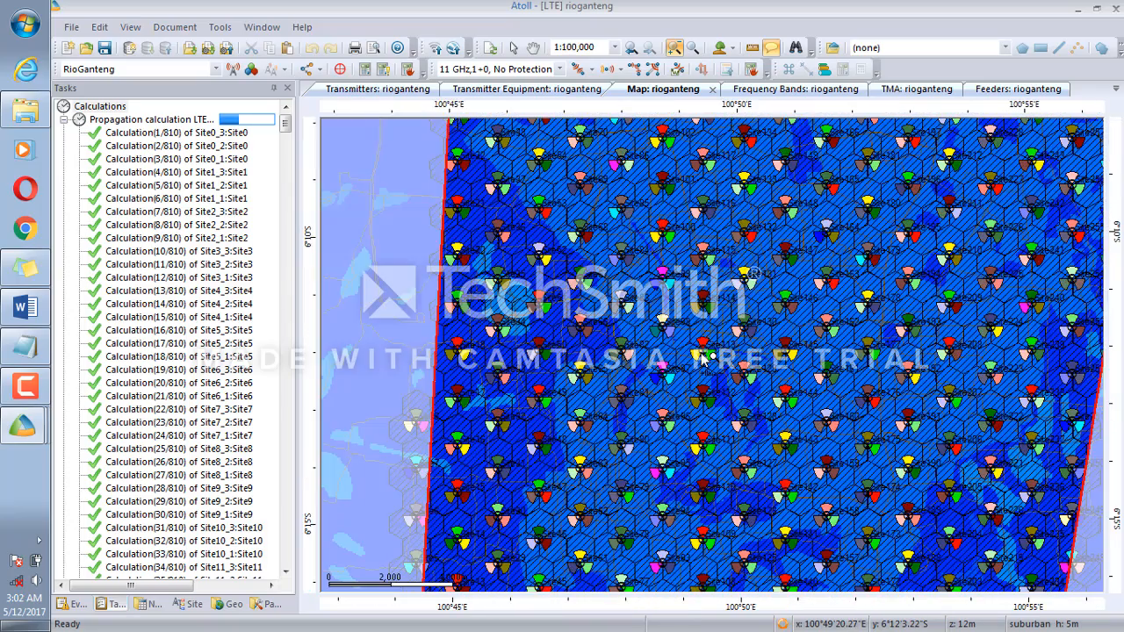
left_click(703, 356)
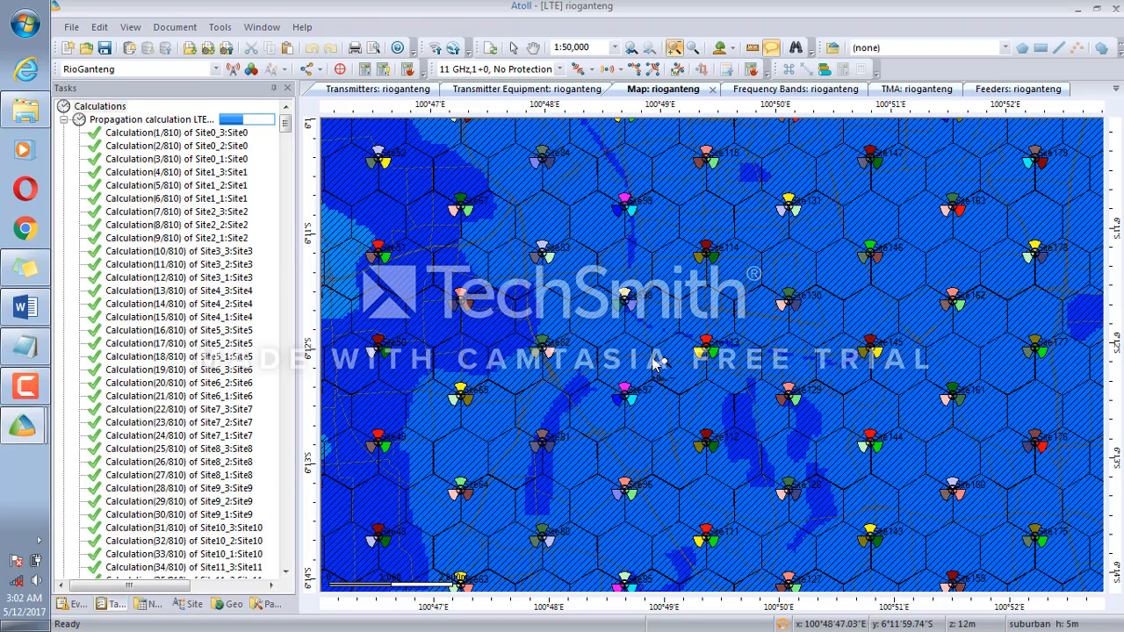
right_click(529, 292)
right_click(530, 295)
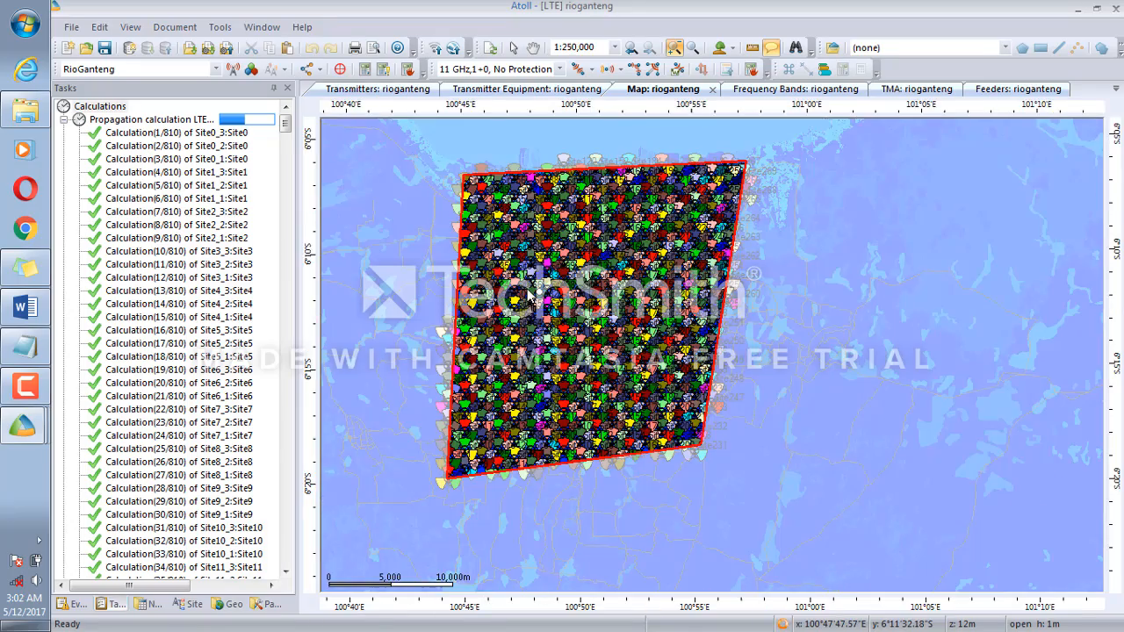
left_click(529, 294)
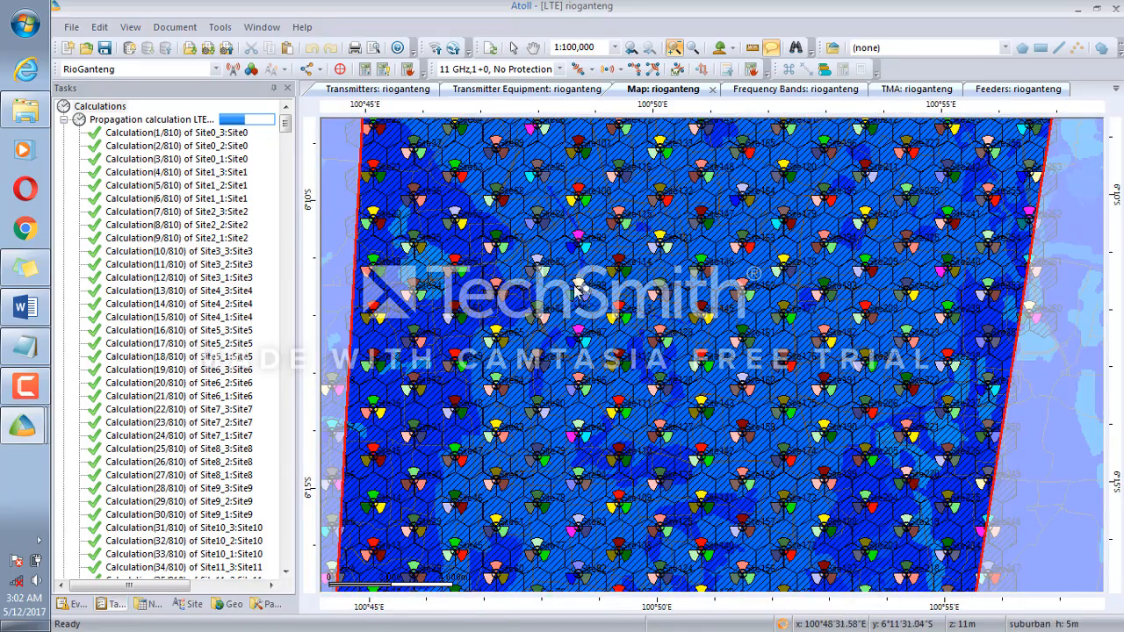
right_click(615, 254)
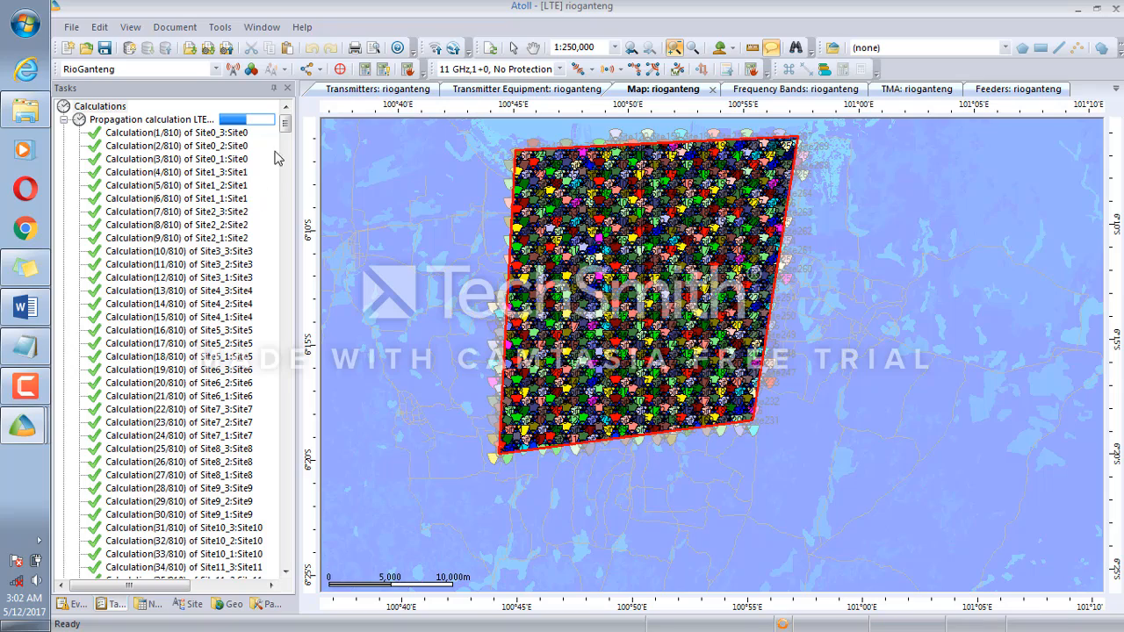
Check the middle of the propagation calculation list for completed transmitters and return to the overall progress
left_click_drag(286, 125, 321, 347)
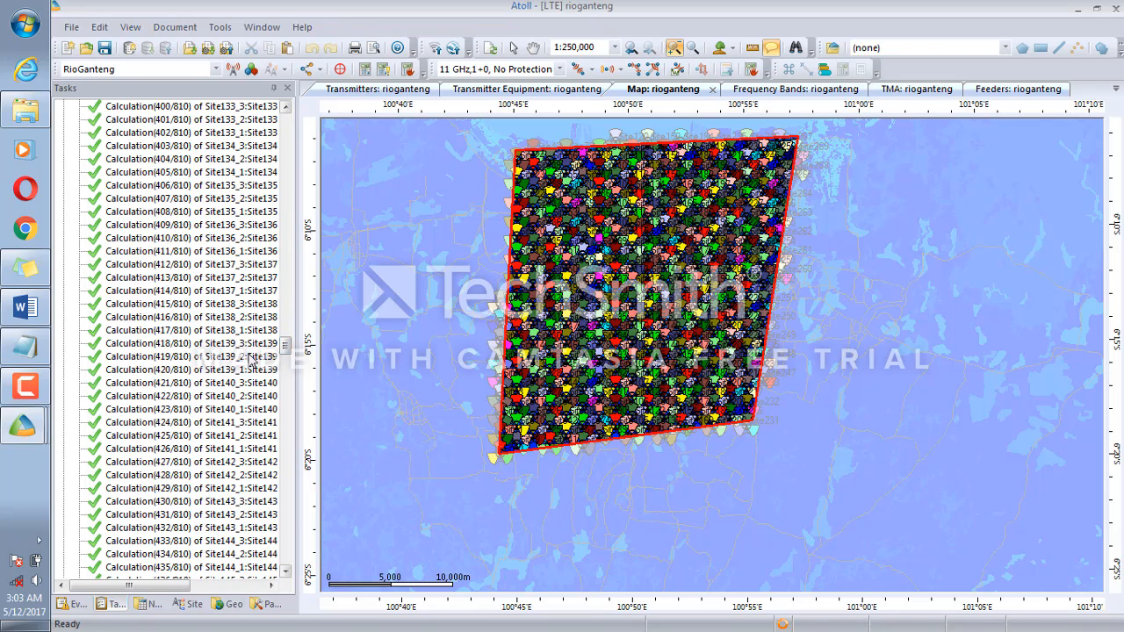
left_click_drag(285, 346, 243, 106)
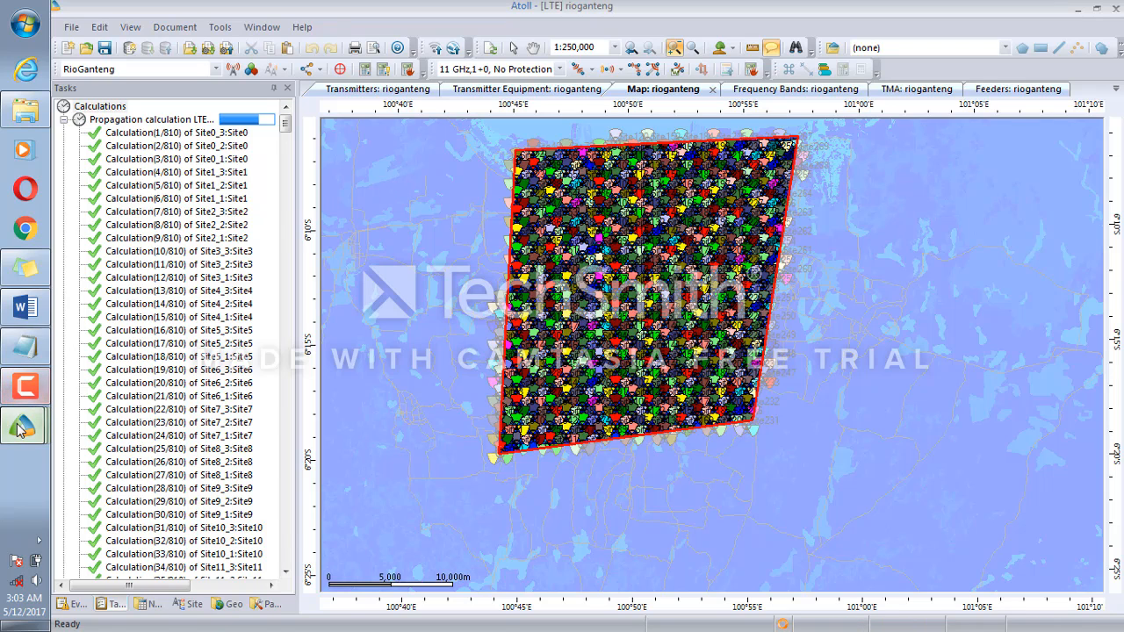
Check the propagation calculations of the transmitters from the beginning of the list to its end
mouse_move(21, 408)
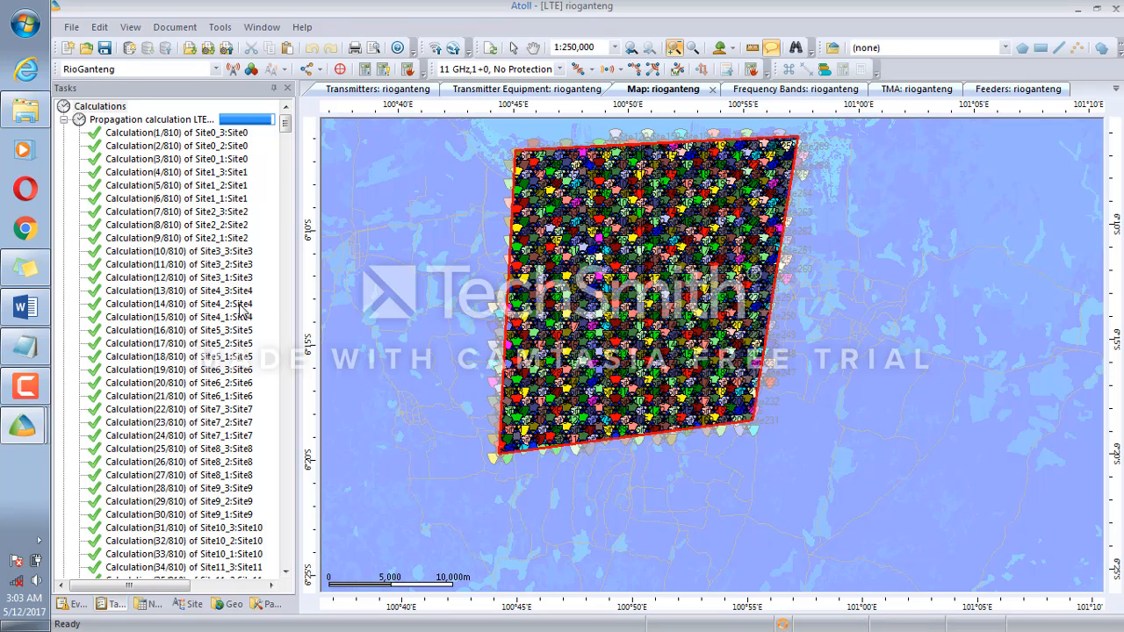
scroll(290, 128, "down", 4)
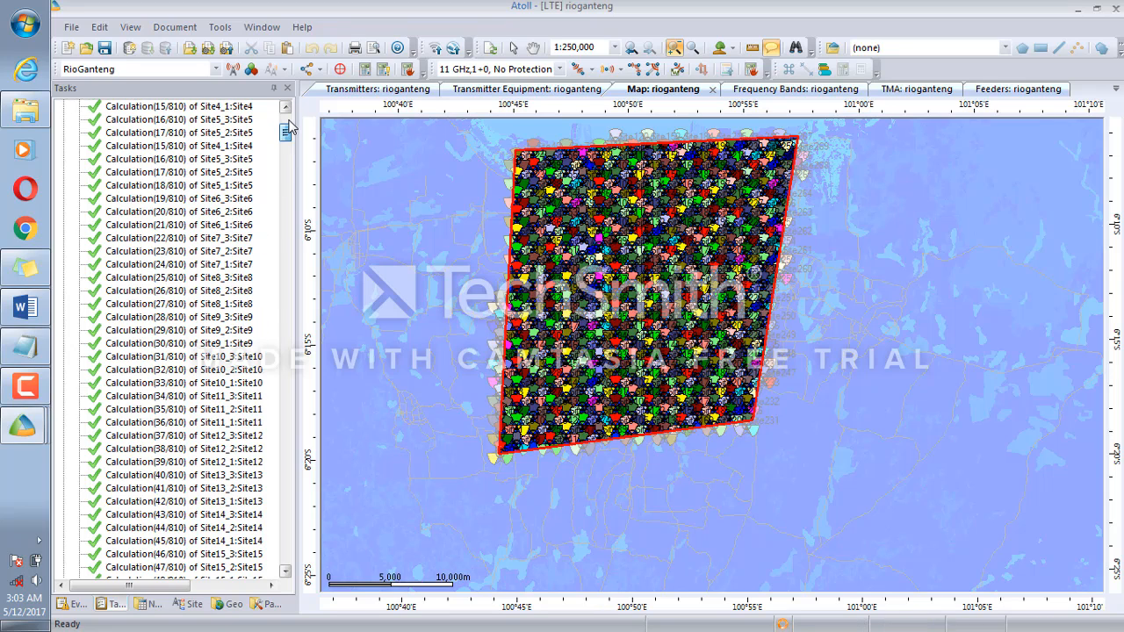
scroll(290, 128, "up", 5)
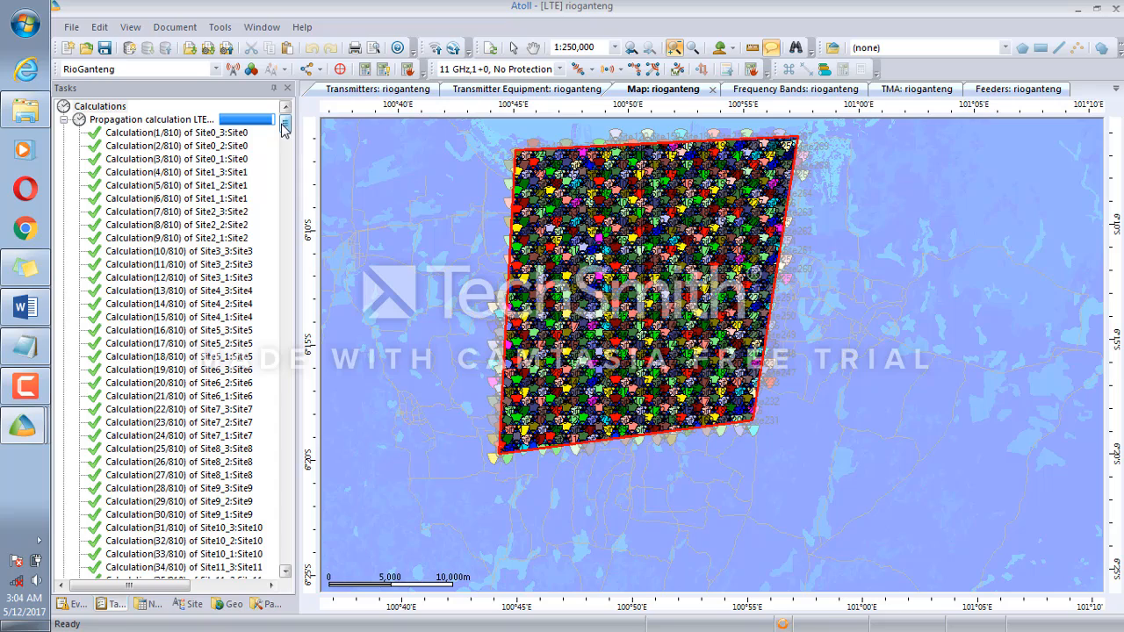
left_click_drag(284, 128, 284, 289)
left_click_drag(275, 339, 283, 569)
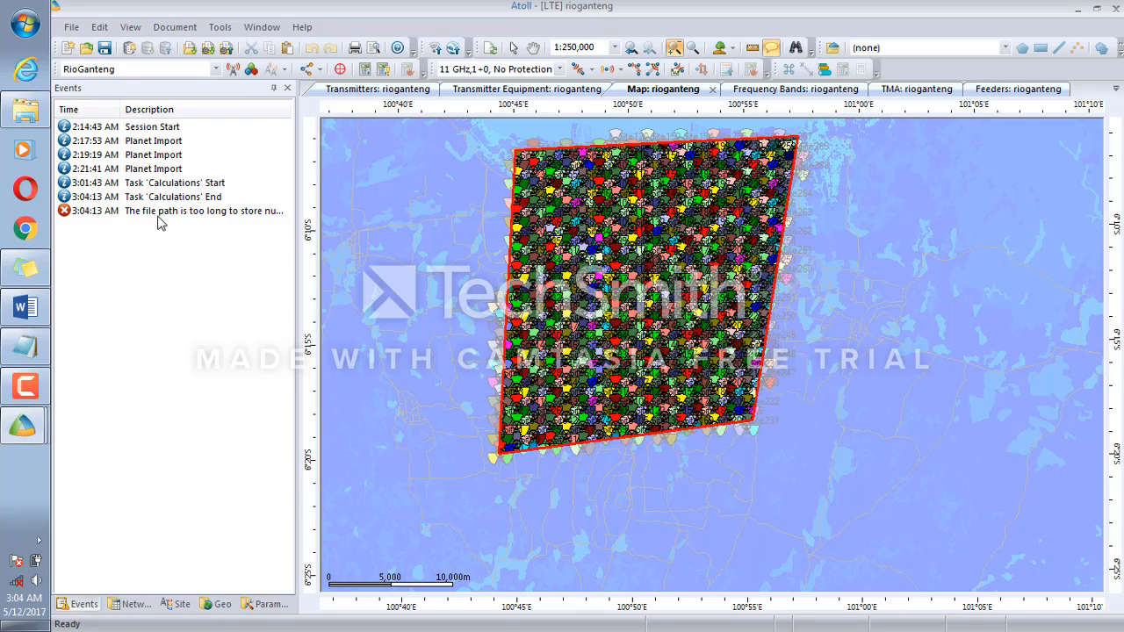
Read the full error message logged after the calculations in the event log, and close it
left_click(162, 219)
double_click(162, 216)
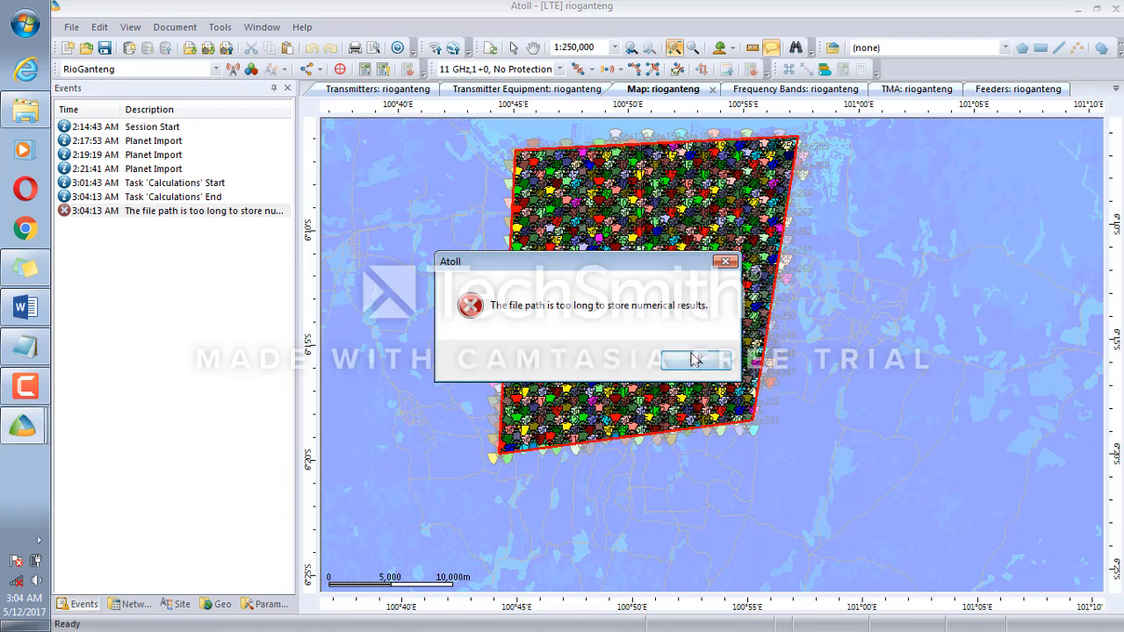
left_click(696, 360)
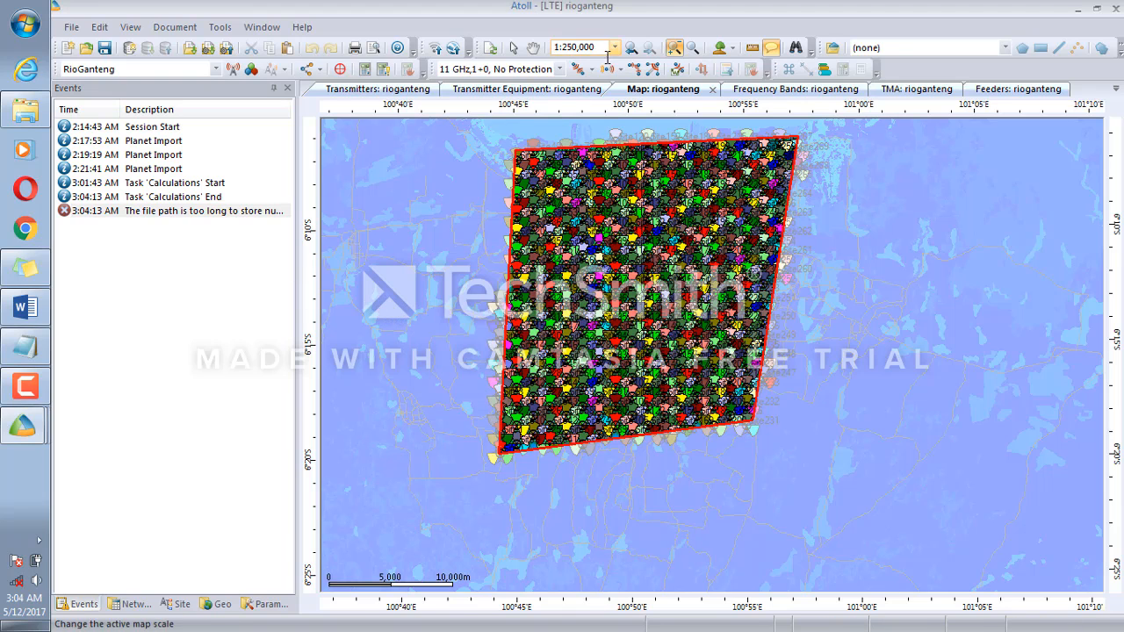
Calculate the path loss matrices for all transmitters
left_click(515, 48)
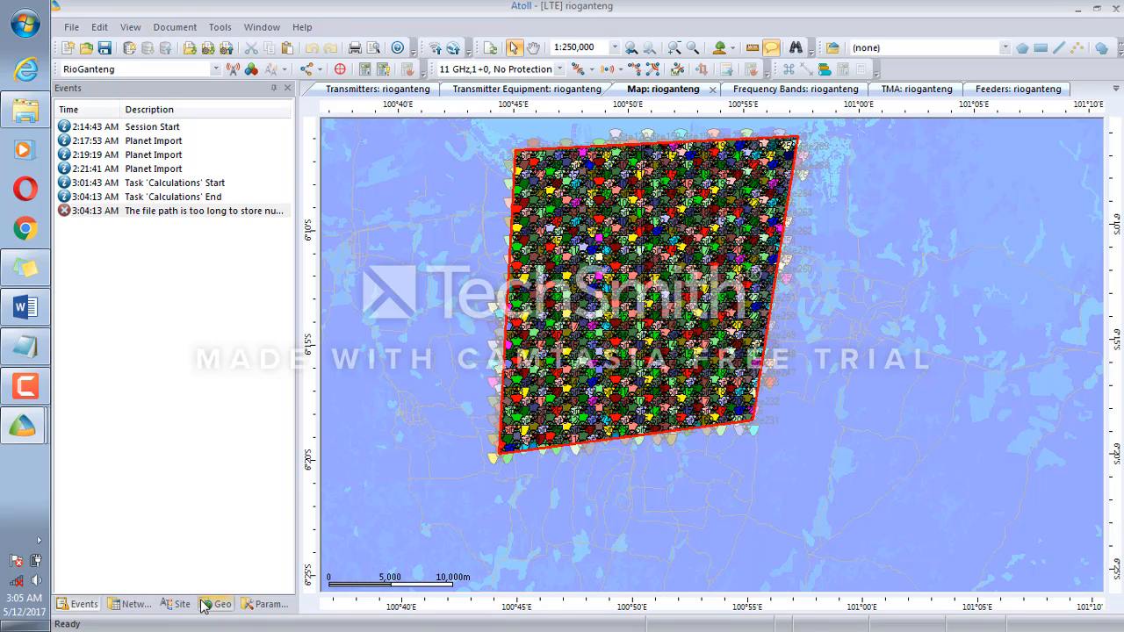
left_click(132, 605)
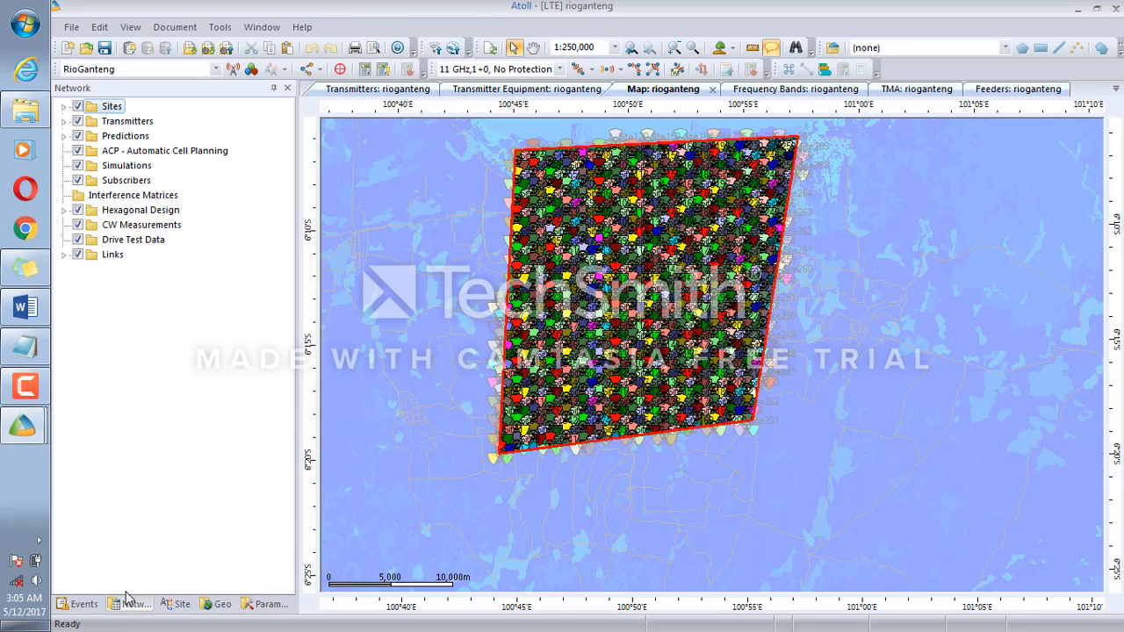
right_click(126, 123)
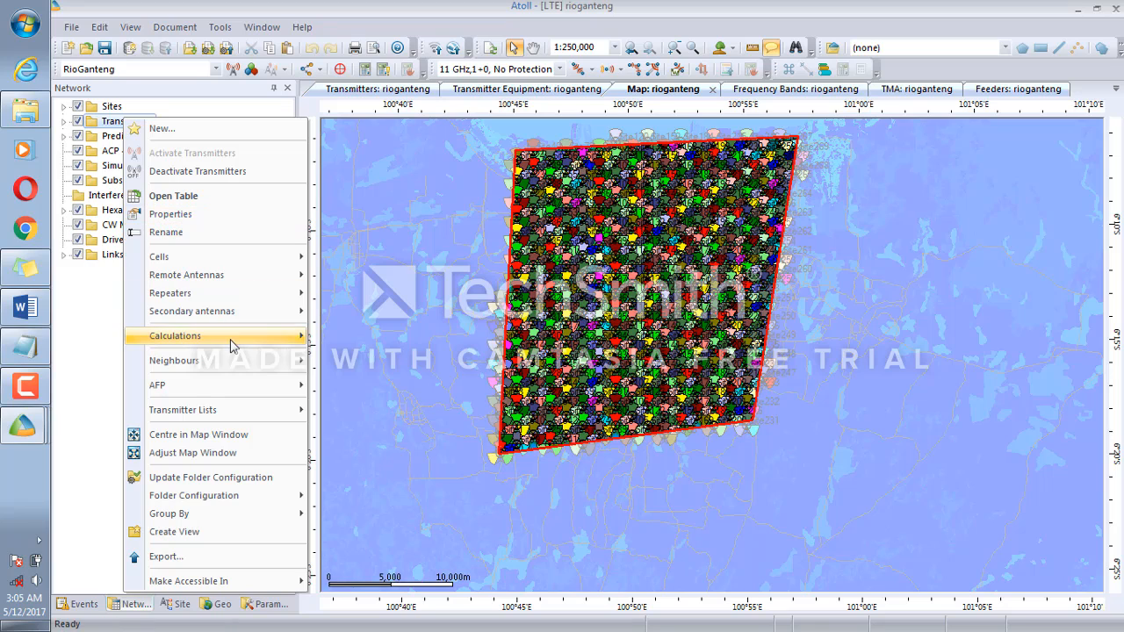
mouse_move(233, 344)
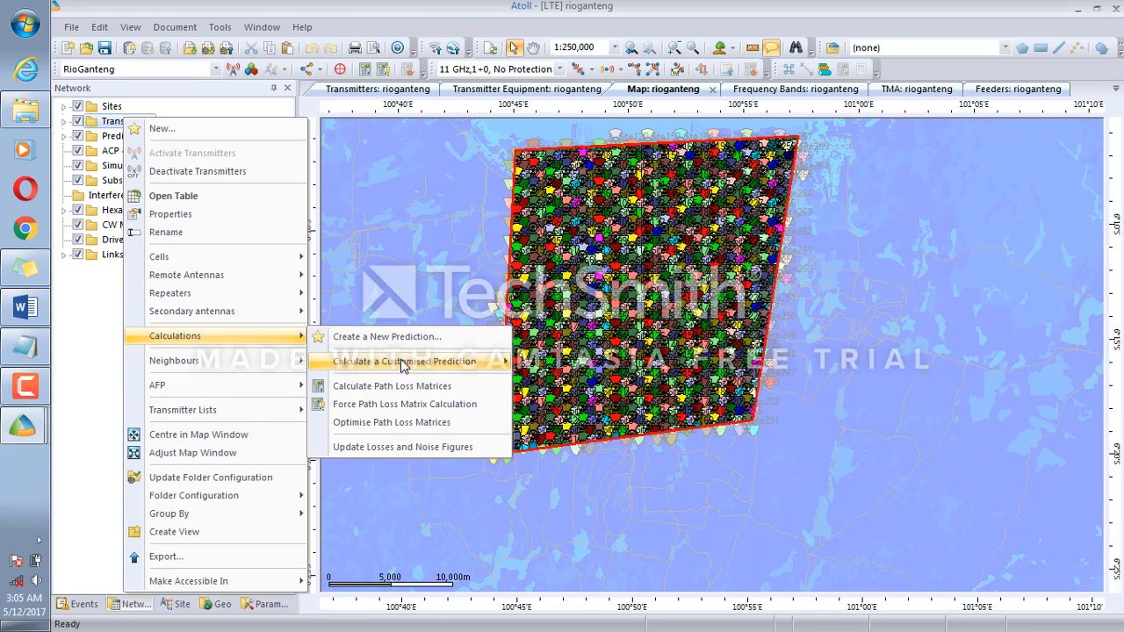
left_click(459, 392)
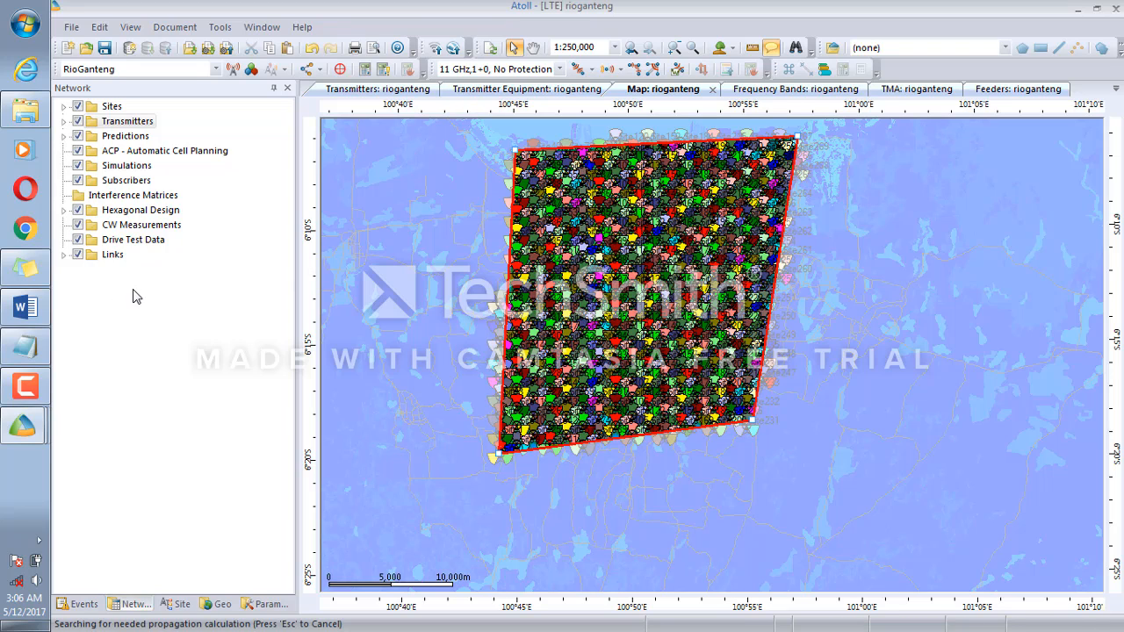
Check the event log for the end of the path loss calculation and return to the network folders
left_click(86, 604)
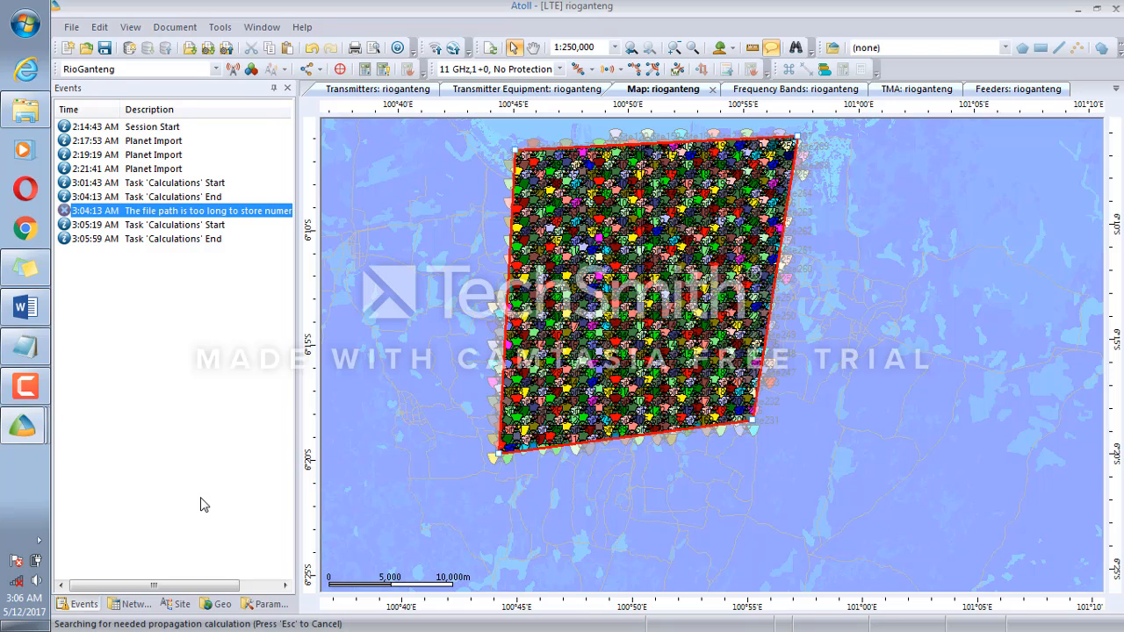
left_click(130, 605)
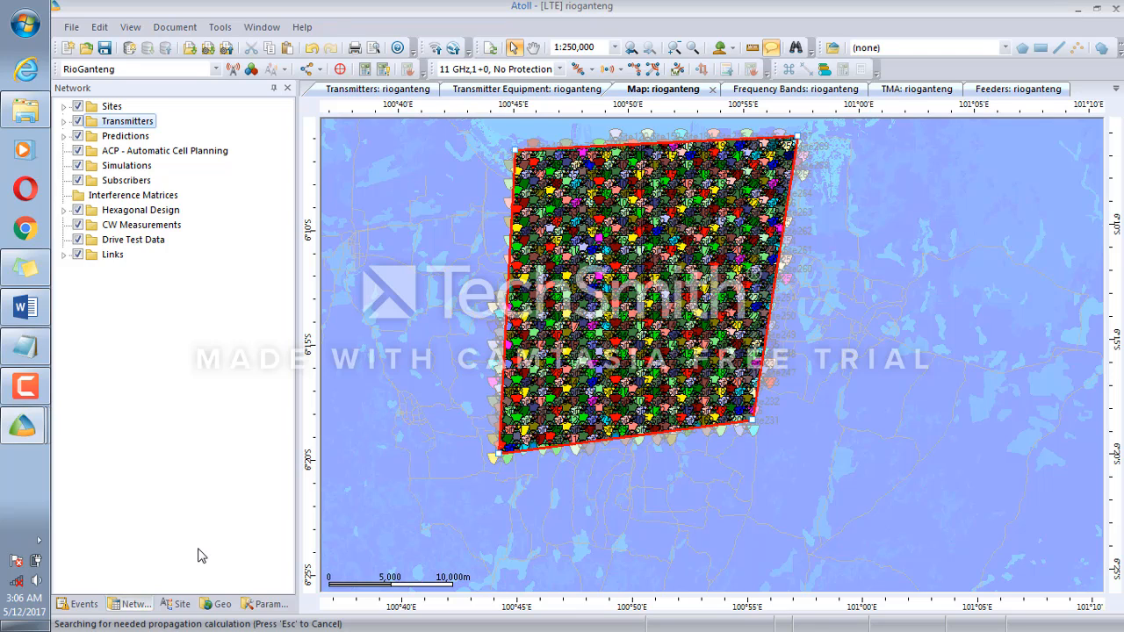
right_click(138, 139)
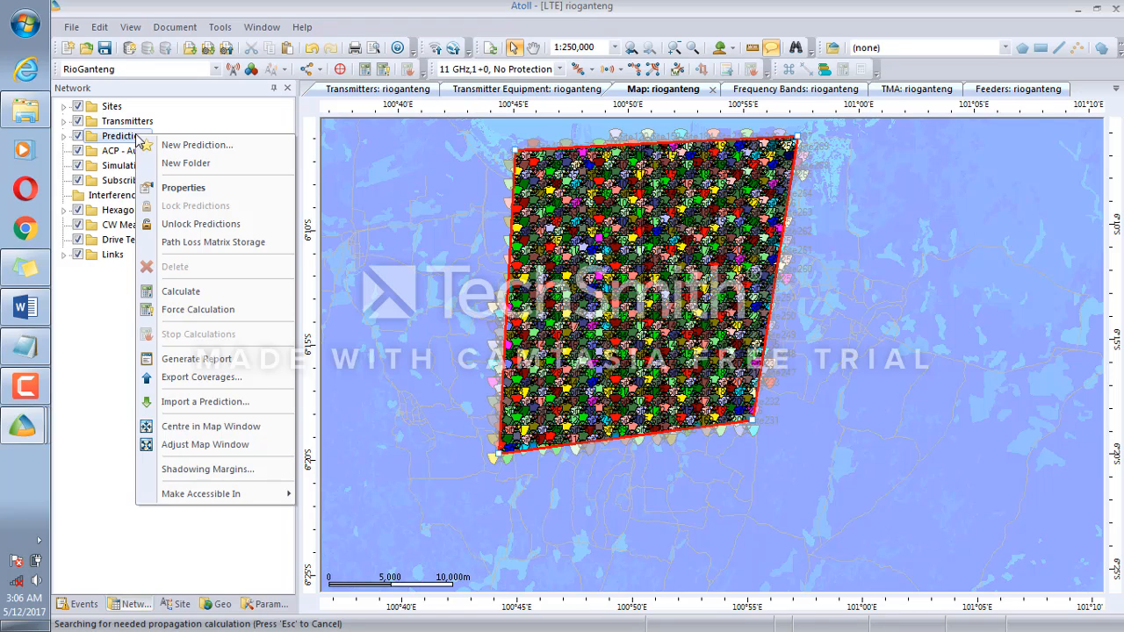
left_click(114, 379)
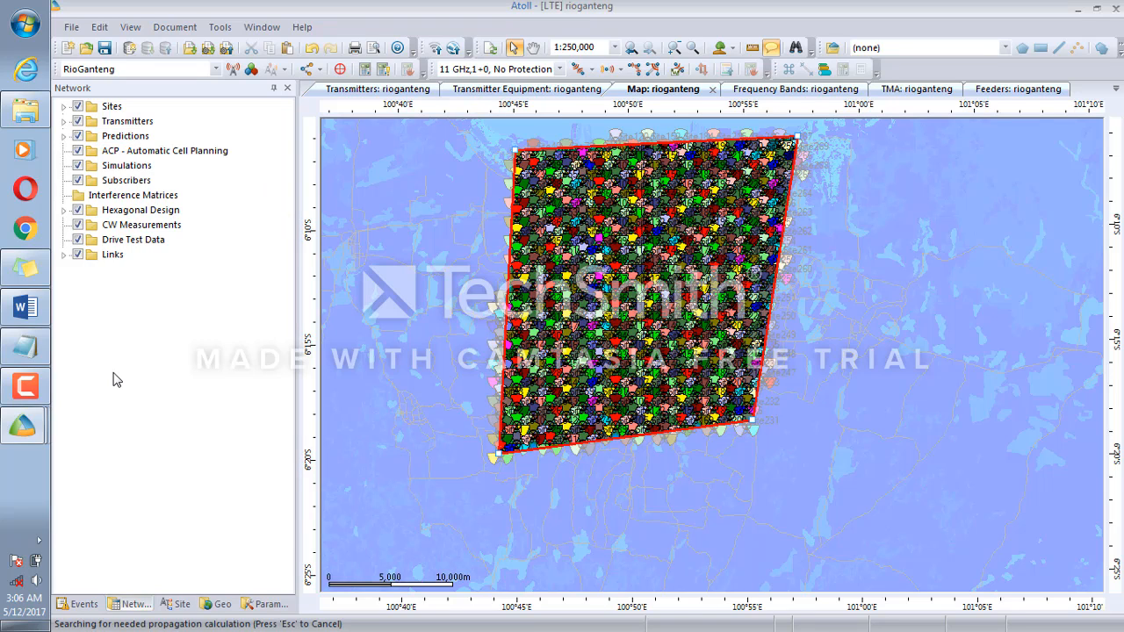
Examine the histogram of covered areas by best signal level for the Coverage by Transmitter (DL) 0 prediction, and close it
left_click(62, 136)
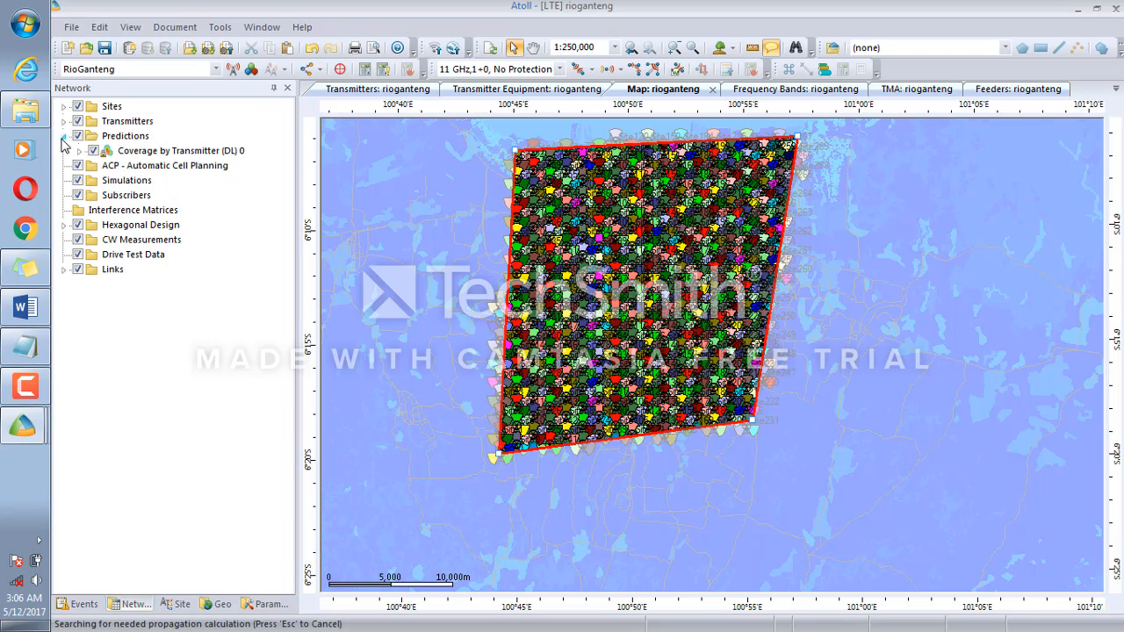
left_click(63, 136)
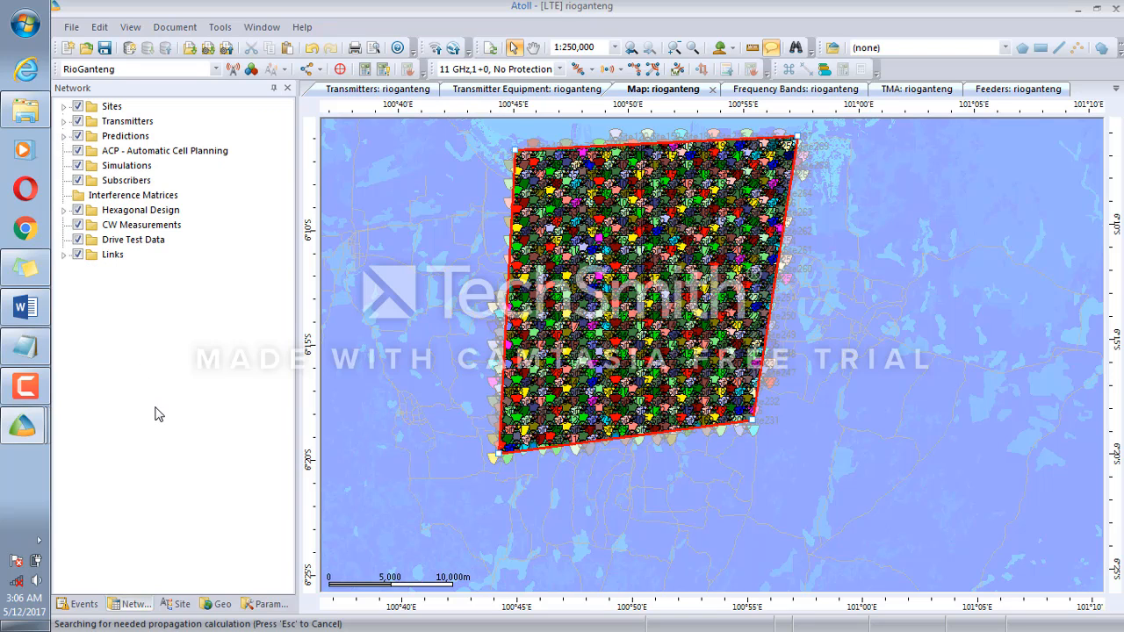
left_click(63, 138)
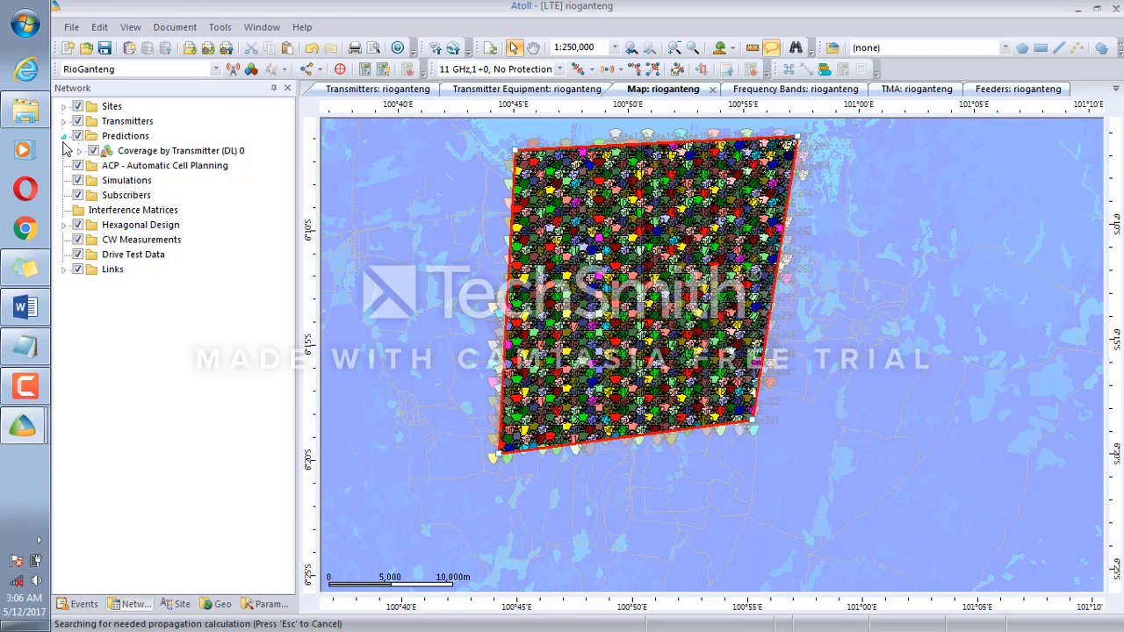
right_click(148, 156)
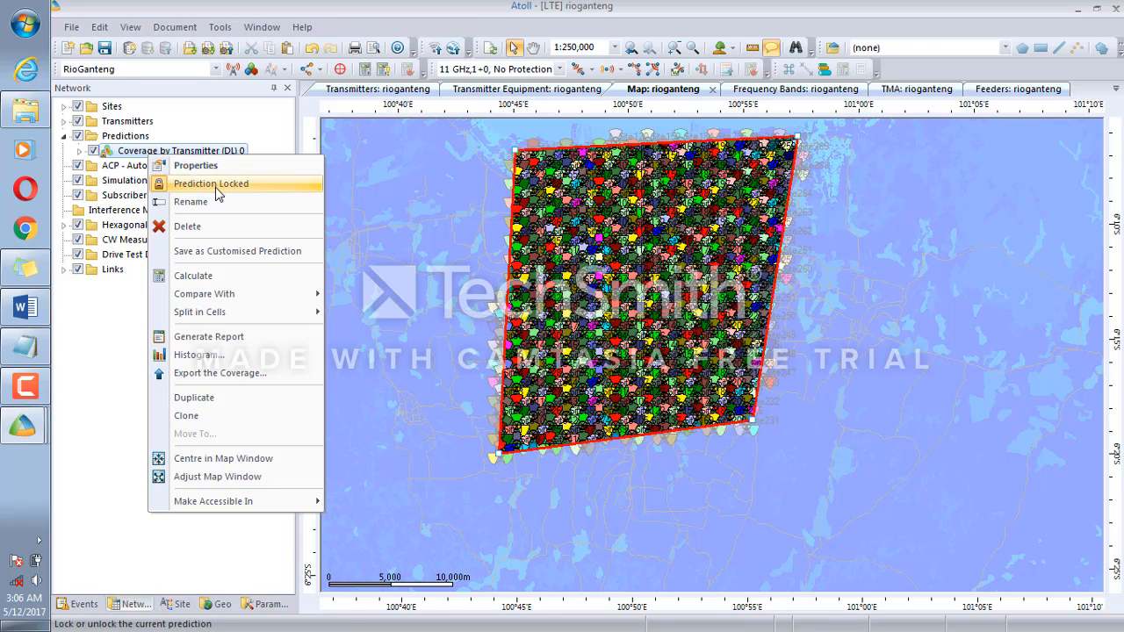
left_click(201, 355)
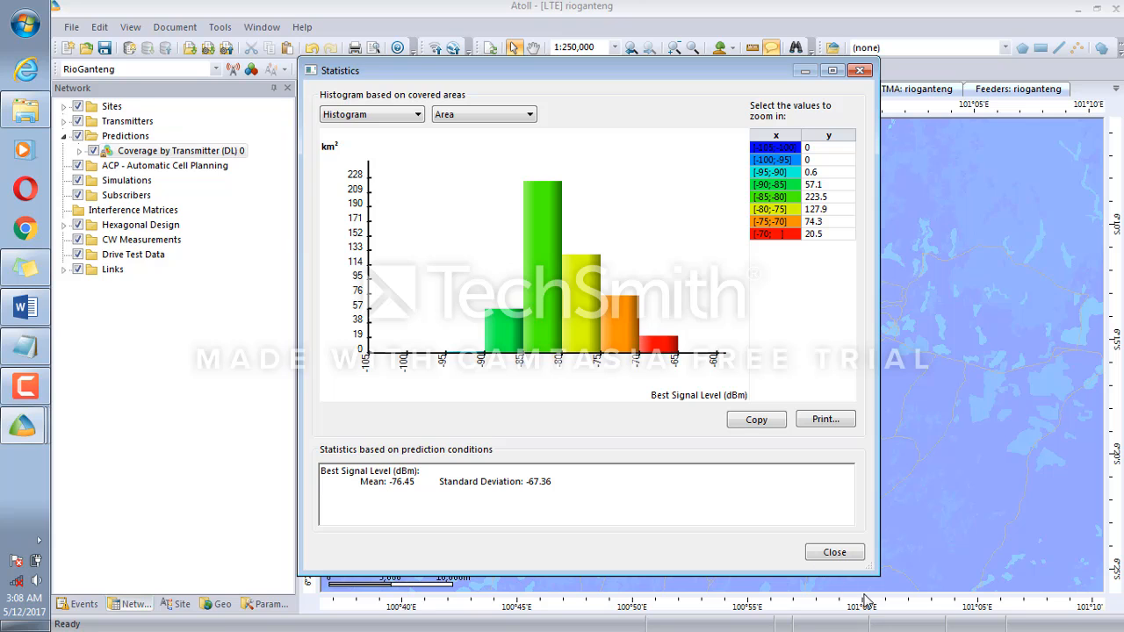
left_click(835, 552)
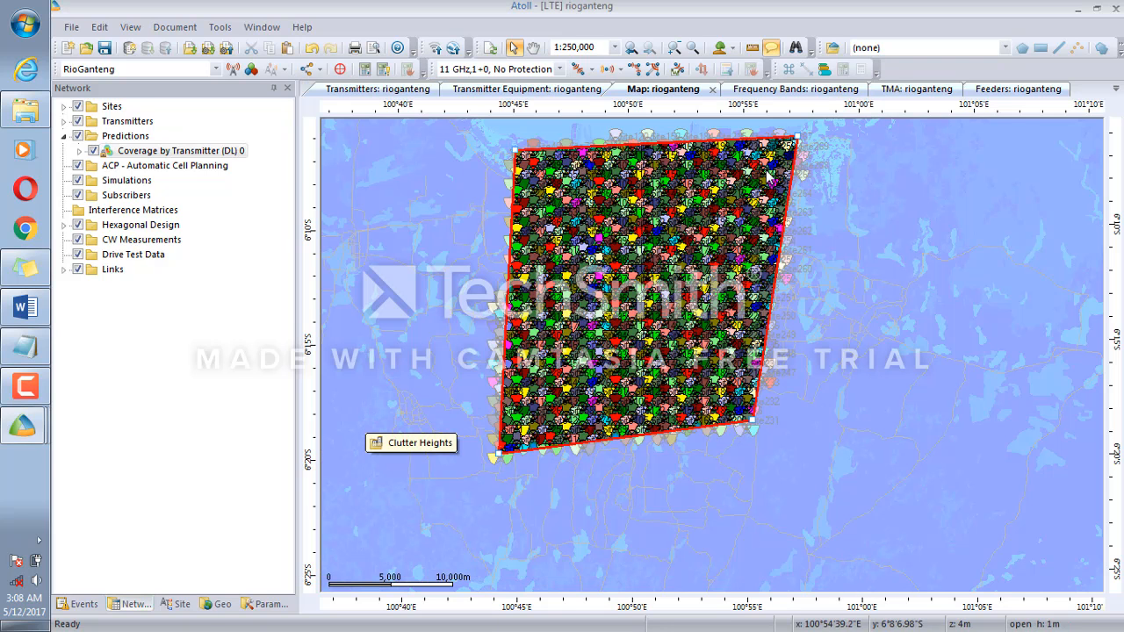
Clear the desktop by minimising Atoll and the UNIT V Word document and putting away the untitled Notepad note
left_click(1079, 9)
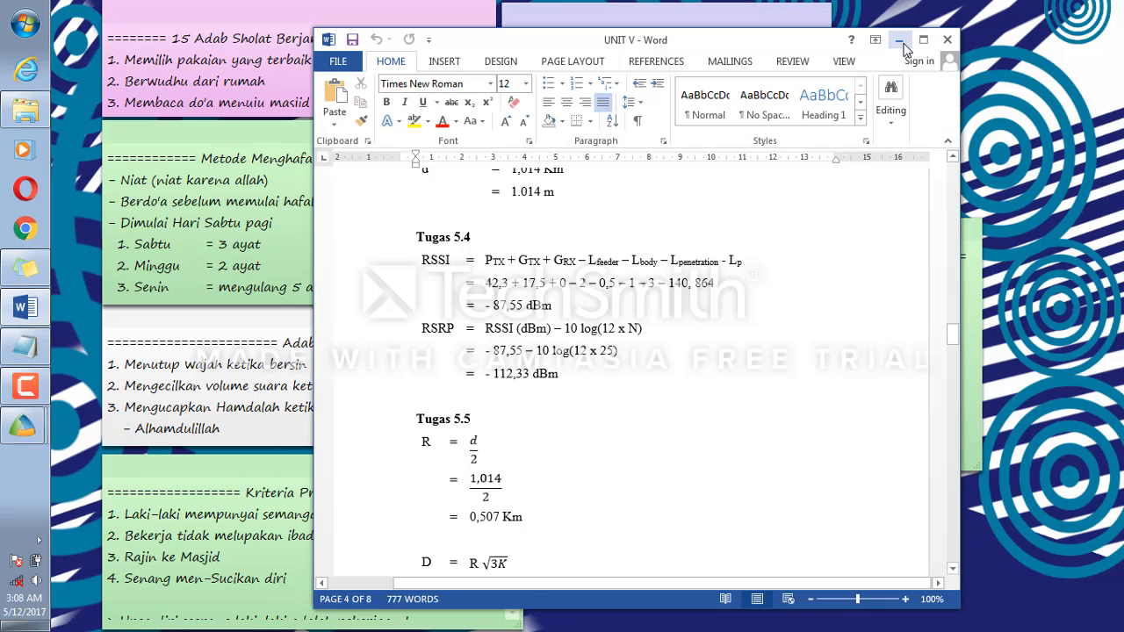
left_click(904, 42)
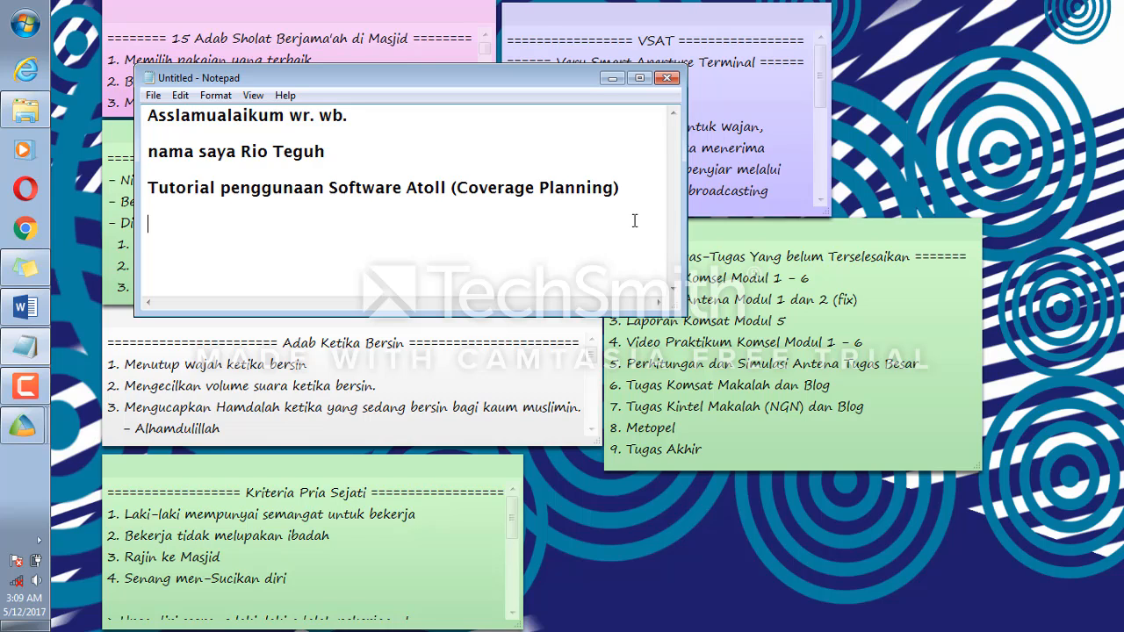
left_click(665, 81)
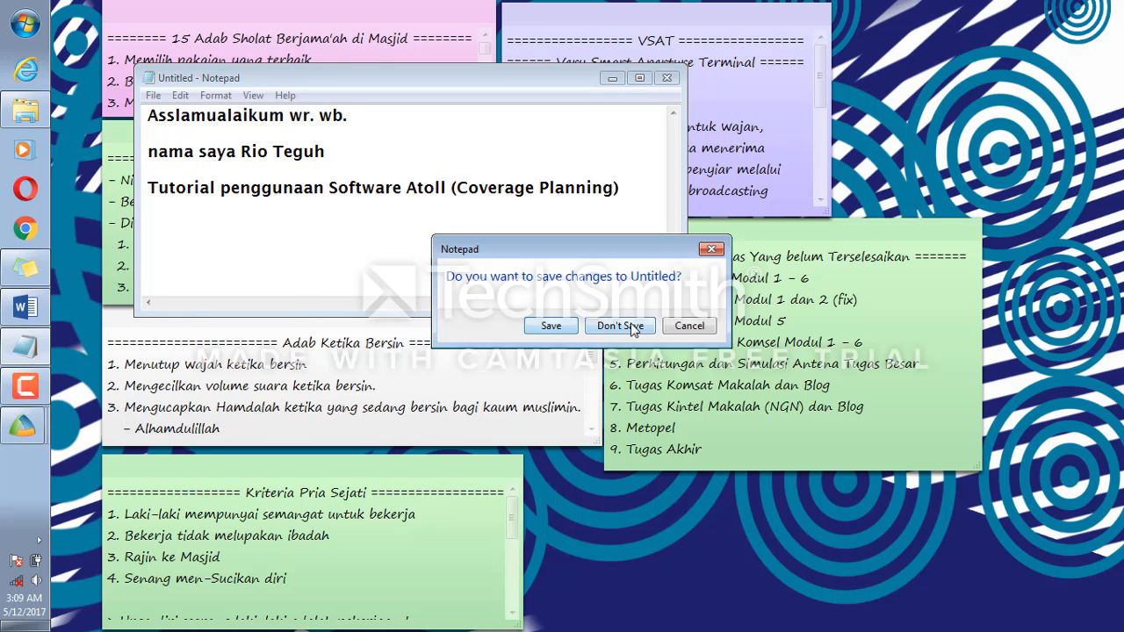
left_click(687, 326)
left_click(152, 412)
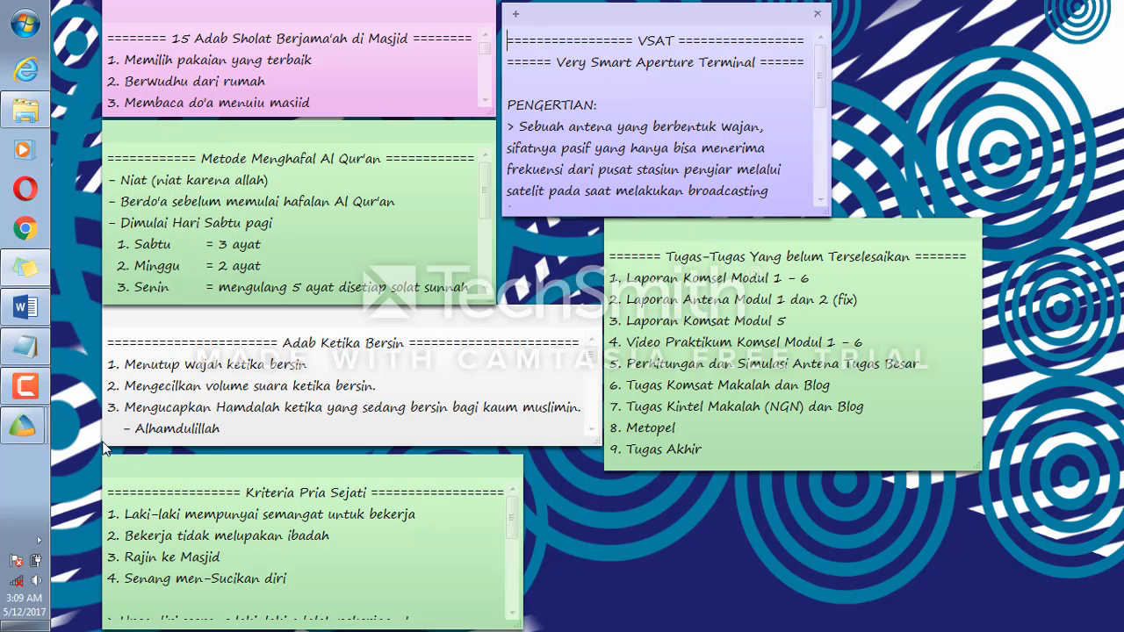